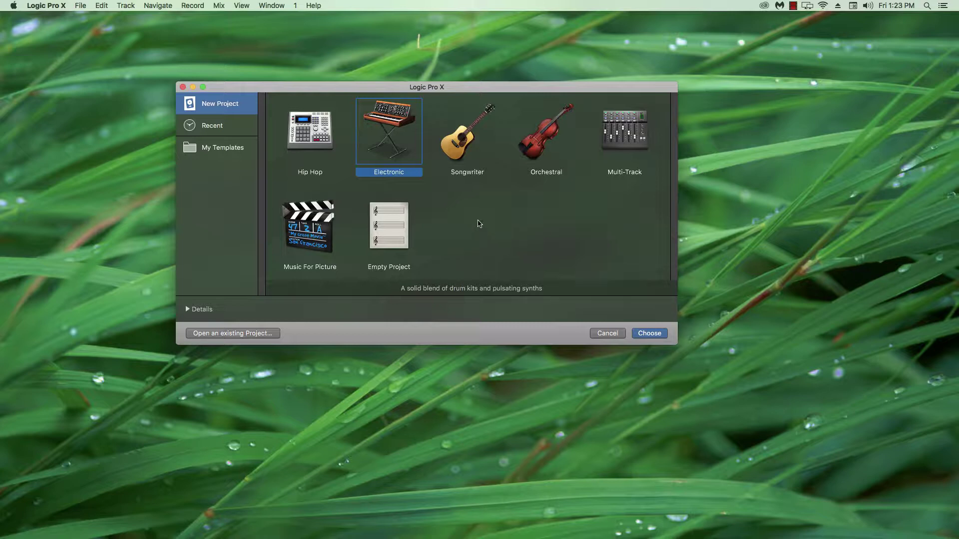
Create a new project from the Electronic template with its detail settings expanded, keeping the 128 tempo and C major key.
{"action": "left_click_drag", "start_coordinate": [421, 83], "coordinate": [418, 59]}
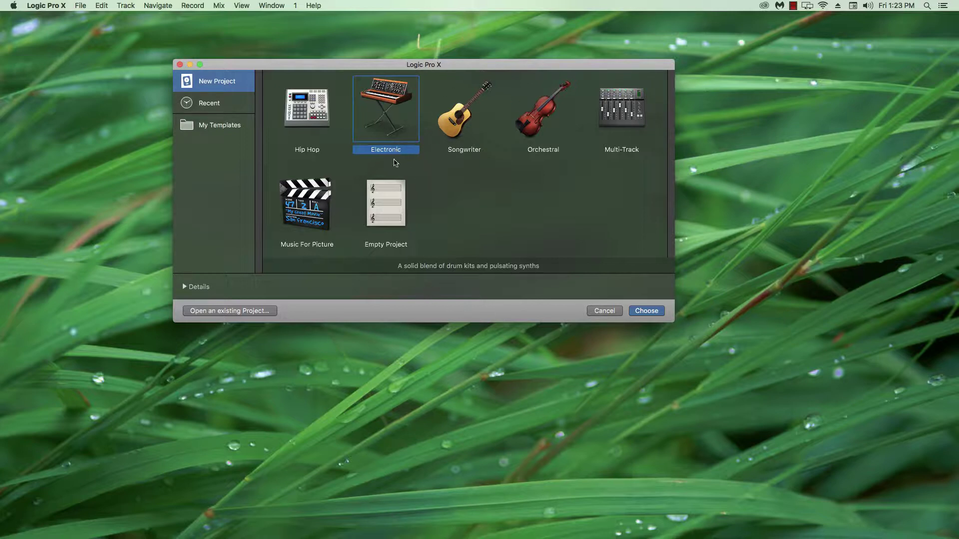
{"action": "left_click", "coordinate": [186, 287]}
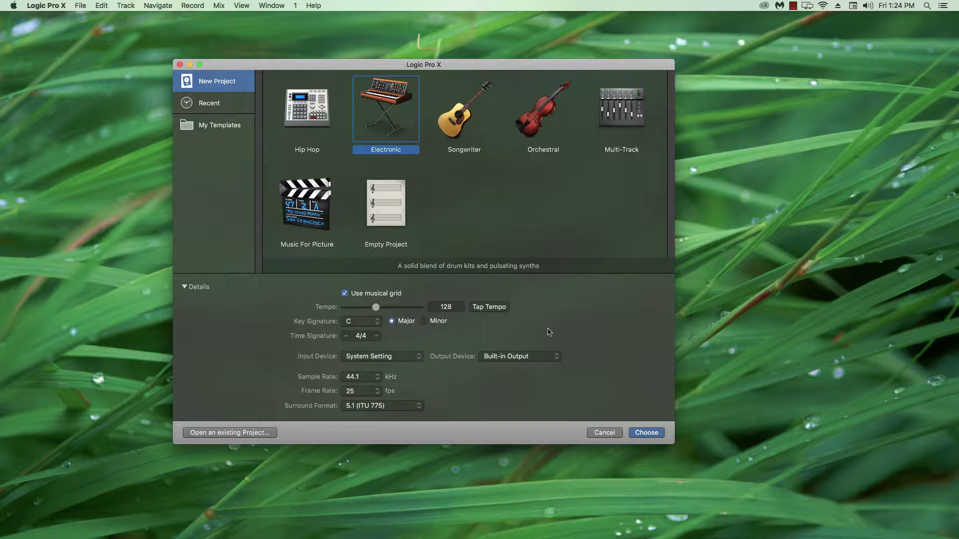
{"action": "left_click", "coordinate": [644, 432]}
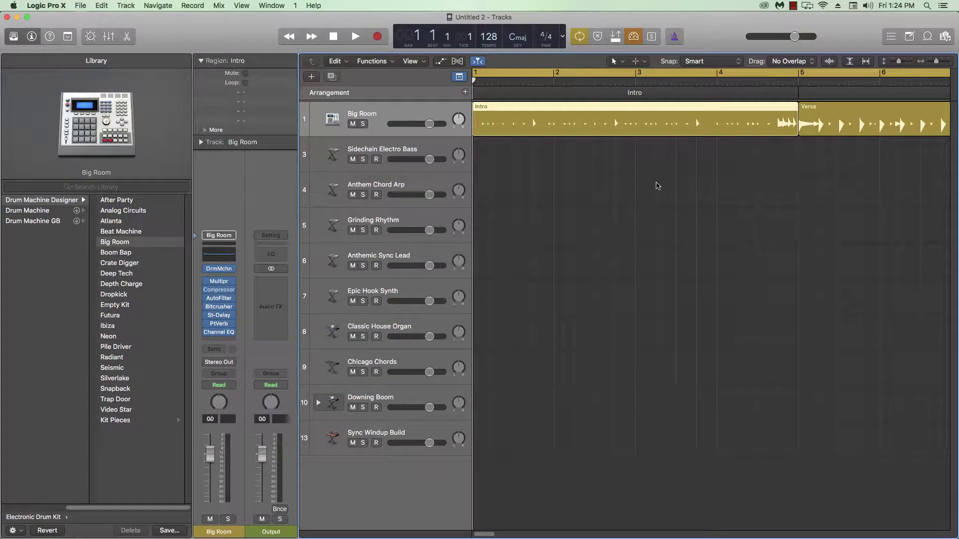
Examine the Intro and Verse drum regions on the Big Room track and the Sidechain Electro Bass track's instrument.
{"action": "key", "text": "super+Left"}
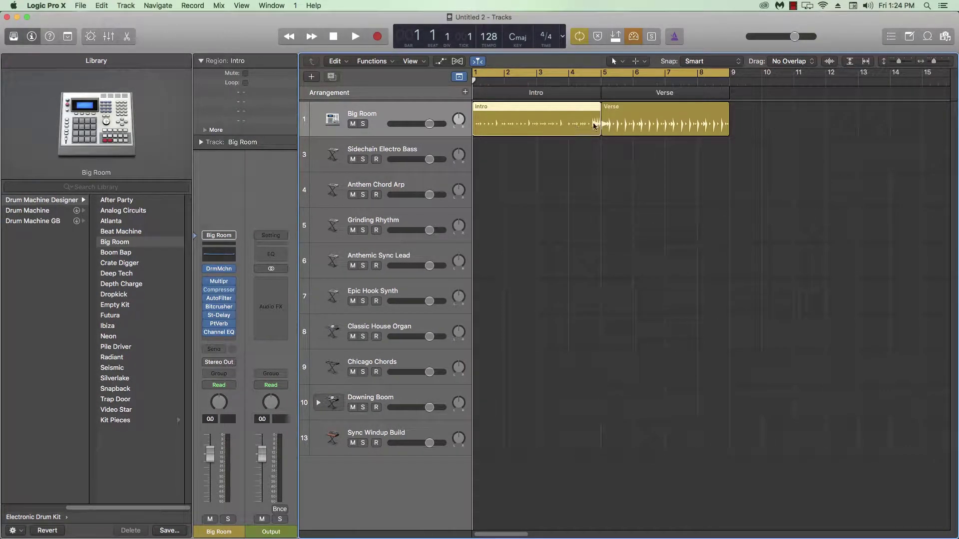
{"action": "left_click", "coordinate": [615, 167]}
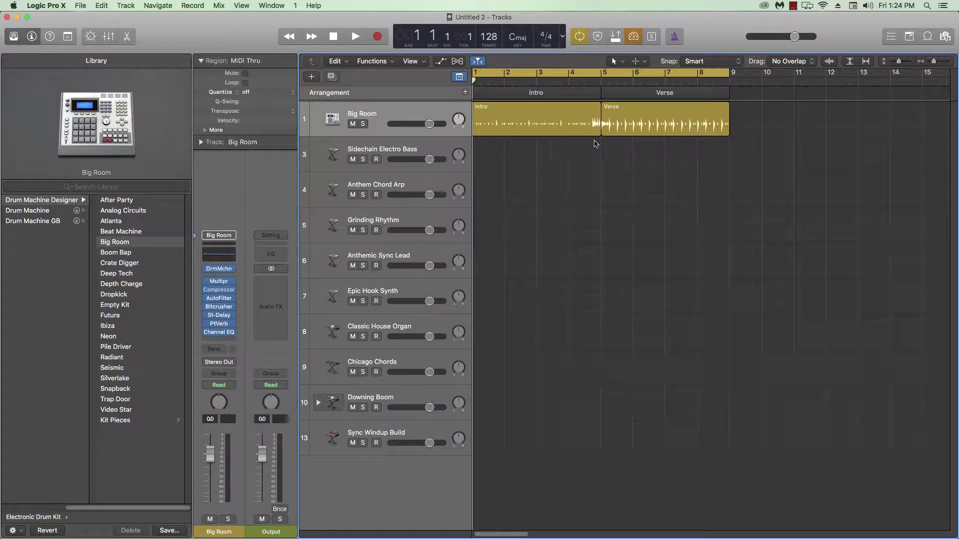
{"action": "left_click", "coordinate": [532, 126]}
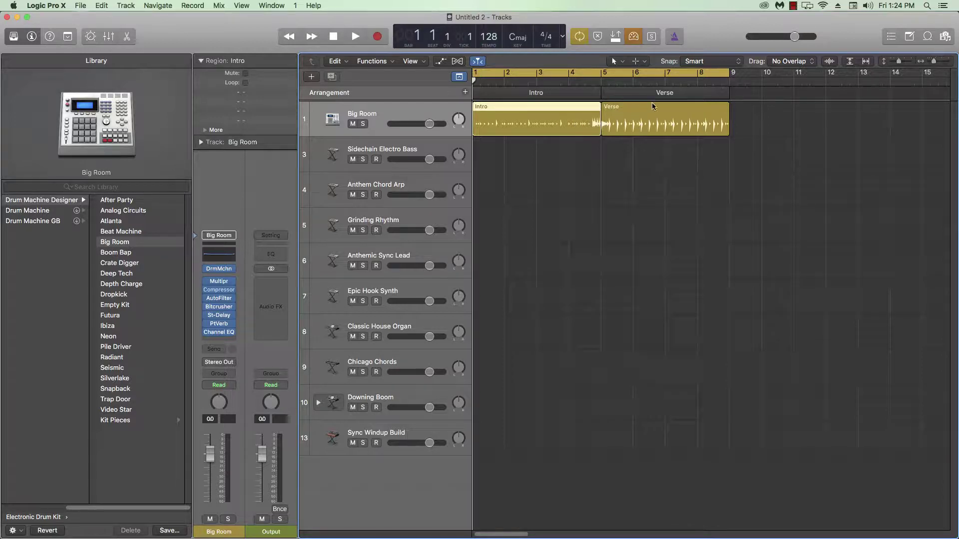
{"action": "left_click", "coordinate": [661, 121]}
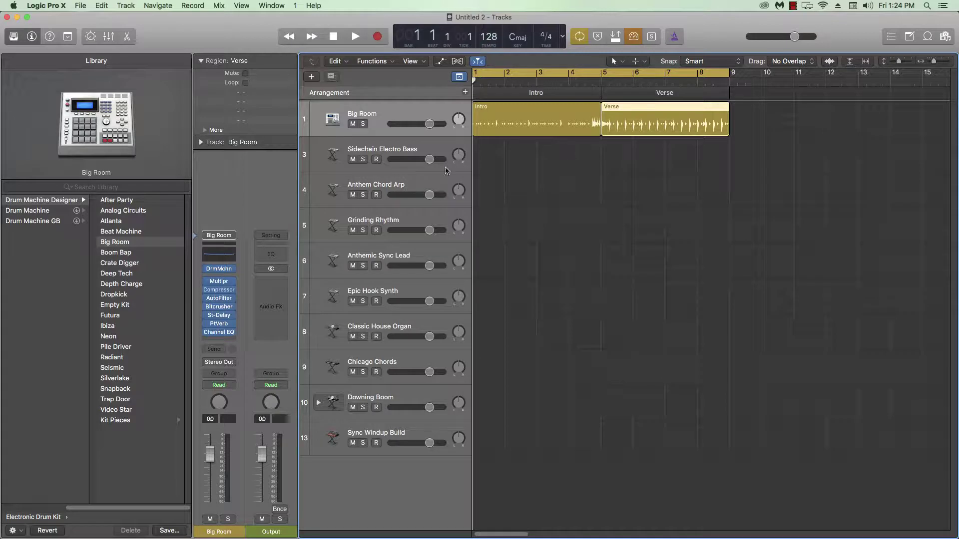
{"action": "left_click", "coordinate": [405, 157]}
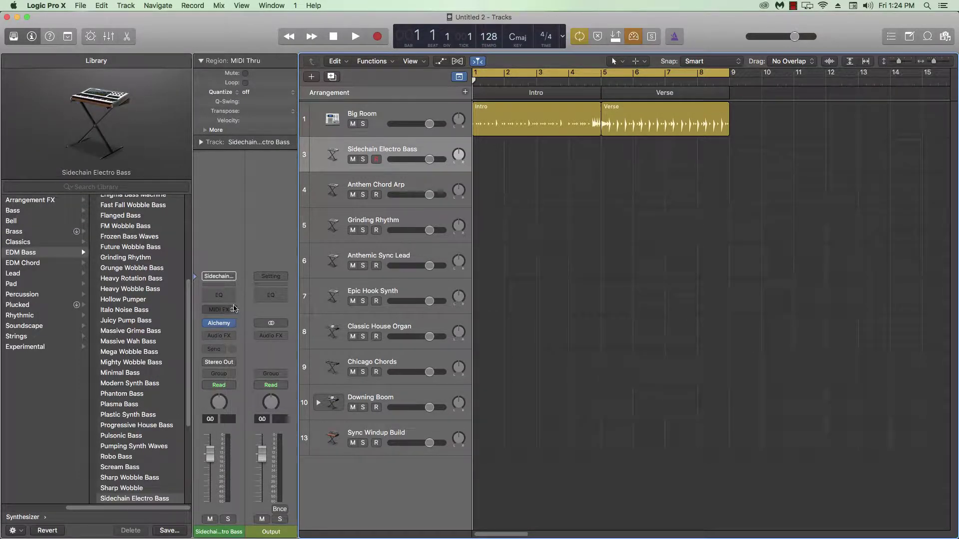
Show the Musical Typing keyboard for the Classic House Organ track and play a few test notes.
{"action": "left_click", "coordinate": [372, 325]}
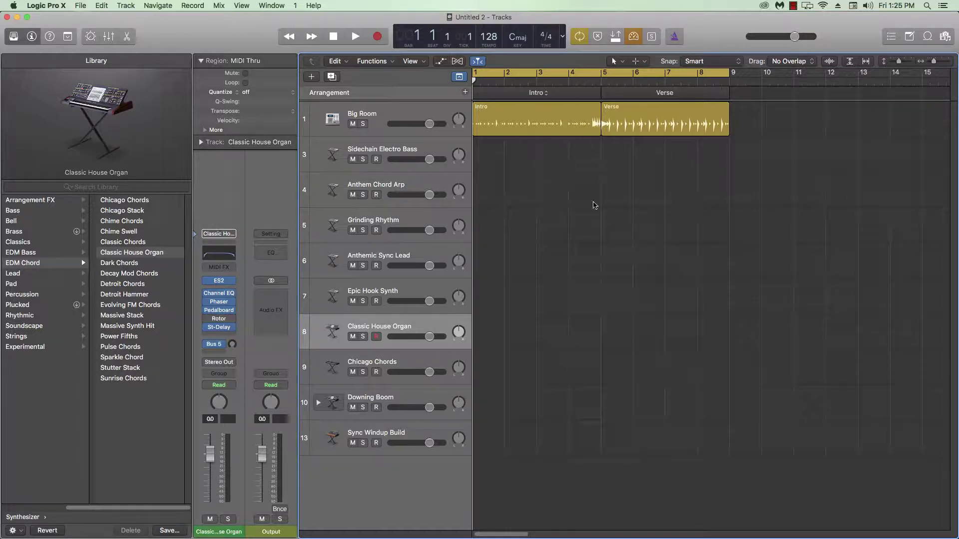
{"action": "left_click", "coordinate": [276, 4]}
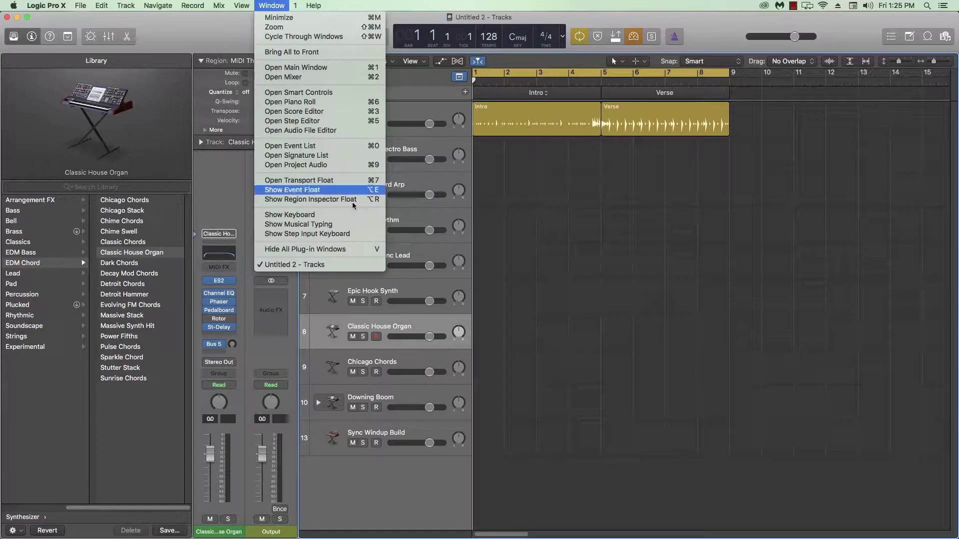
{"action": "left_click", "coordinate": [295, 226]}
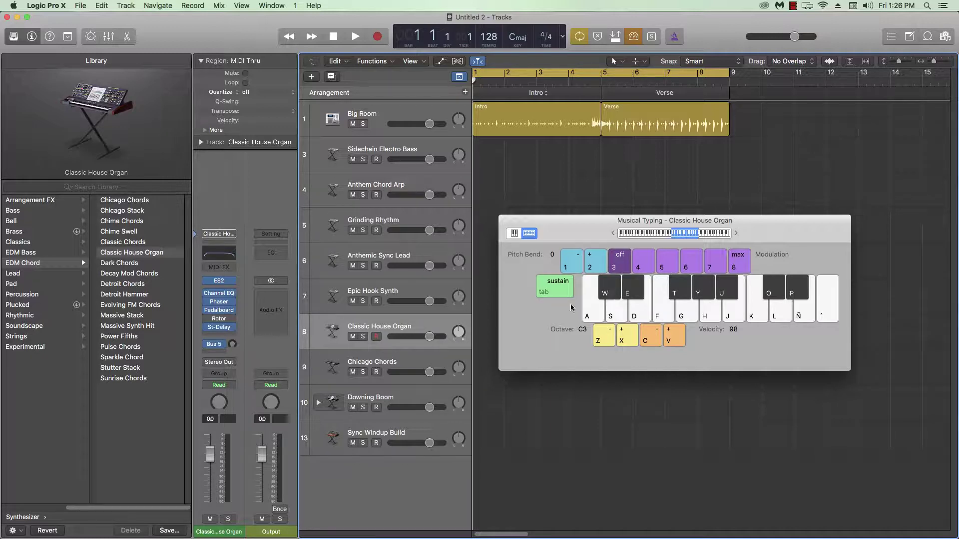
{"action": "left_click", "coordinate": [617, 319]}
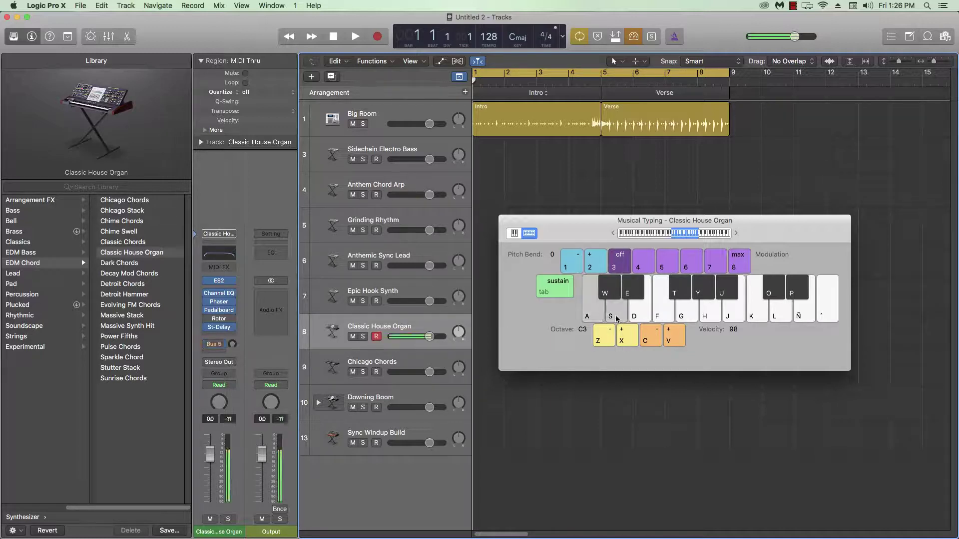
{"action": "key", "text": "d"}
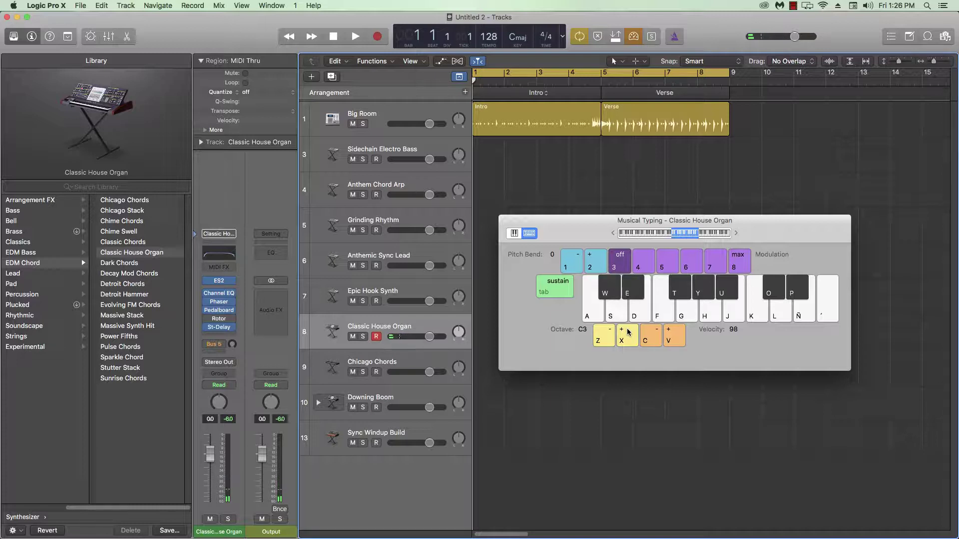
Try the Musical Typing octave range by moving it to C6, down to C4 and back up to C6.
{"action": "left_click_drag", "start_coordinate": [668, 236], "coordinate": [721, 237]}
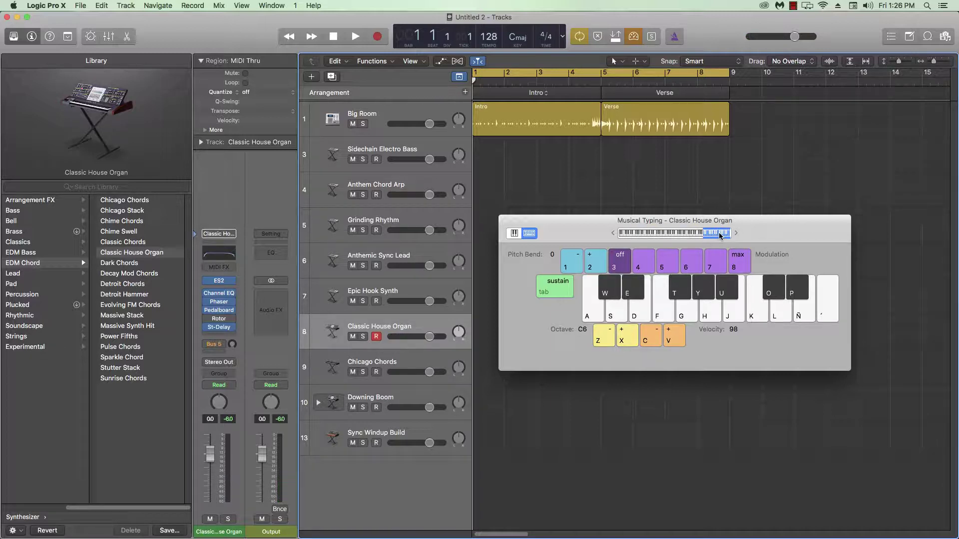
{"action": "left_click", "coordinate": [607, 344]}
{"action": "left_click", "coordinate": [607, 344]}
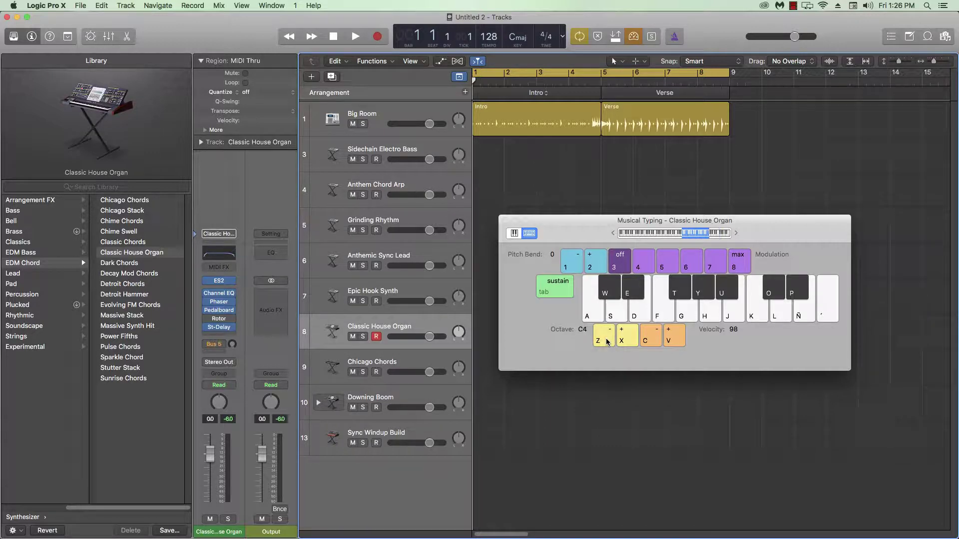
{"action": "left_click", "coordinate": [627, 339]}
{"action": "left_click", "coordinate": [627, 340]}
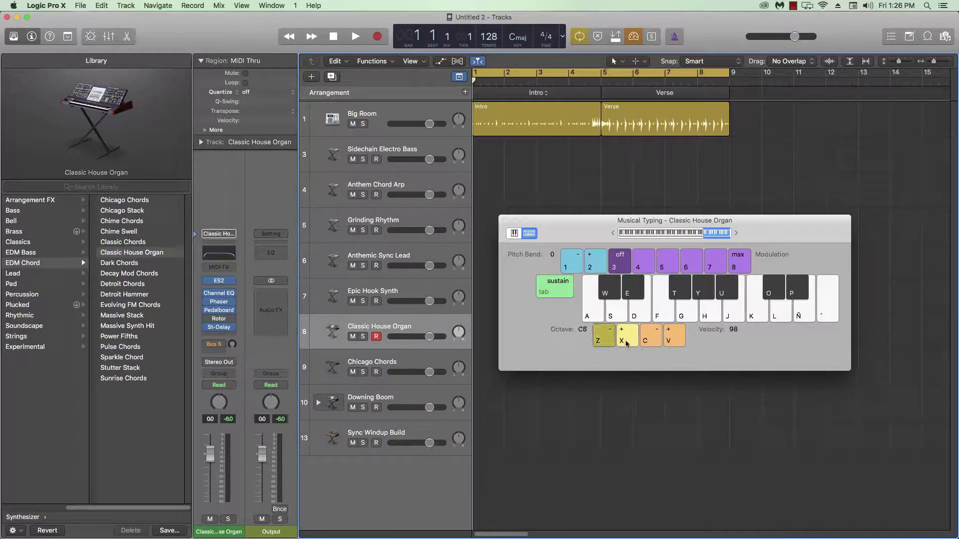
Try the Musical Typing velocity adjustment by raising it to 103 and bringing it back to 98.
{"action": "left_click", "coordinate": [678, 343]}
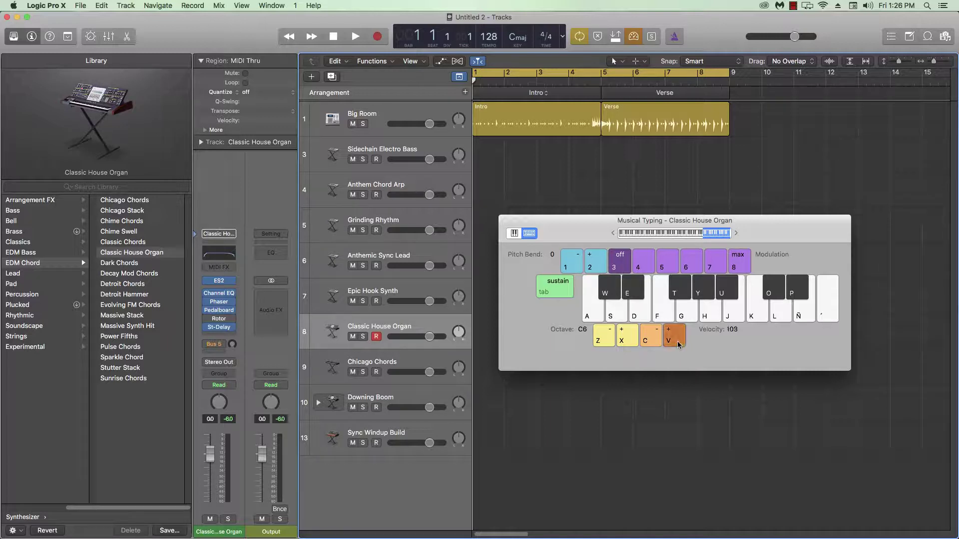
{"action": "left_click", "coordinate": [678, 344]}
{"action": "key", "text": "c"}
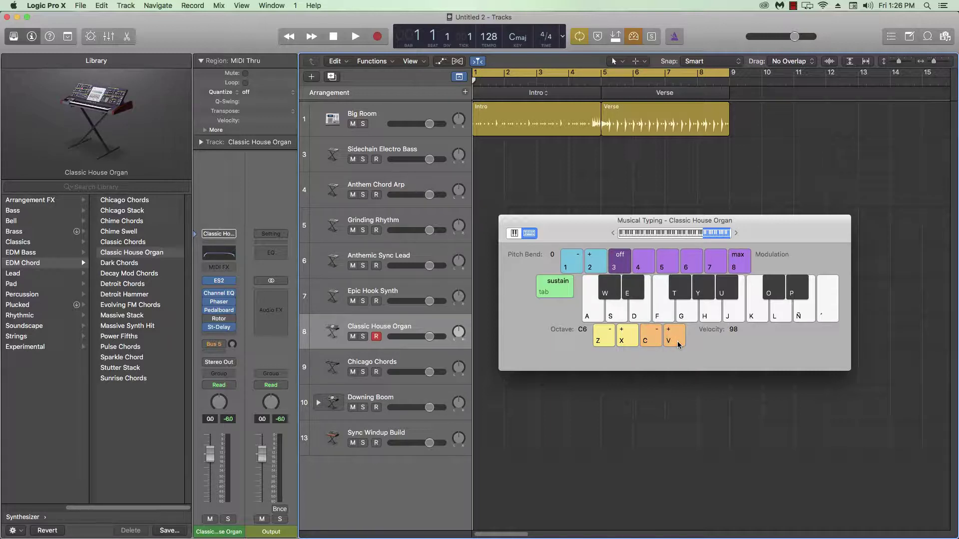
{"action": "left_click", "coordinate": [679, 344]}
Play two test notes on the organ and return the Musical Typing octave to C3.
{"action": "key", "text": "a"}
{"action": "key", "text": "d"}
{"action": "key", "text": "z"}
{"action": "key", "text": "z"}
{"action": "key", "text": "z"}
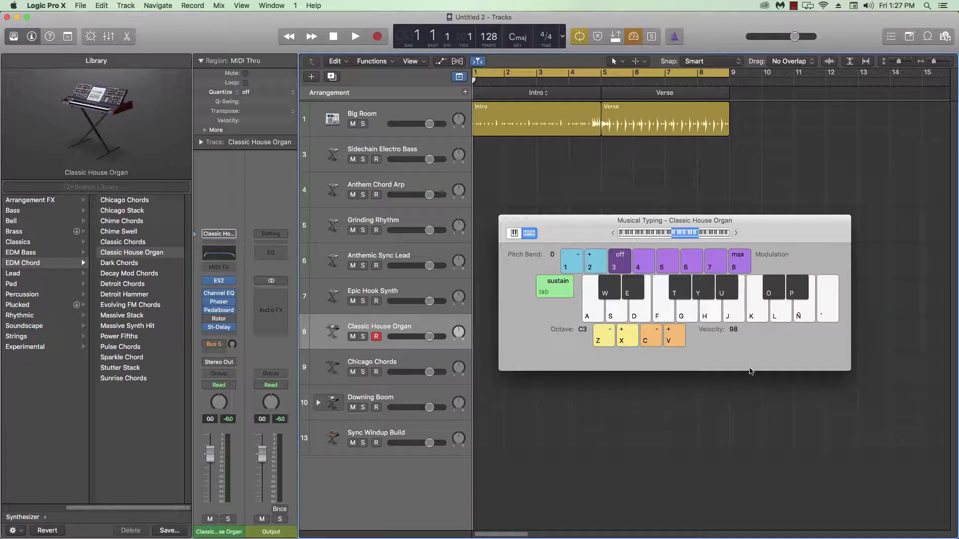
Play back the Big Room track's Intro and Verse drum regions, with the Musical Typing window moved clear of them.
{"action": "left_click", "coordinate": [398, 115]}
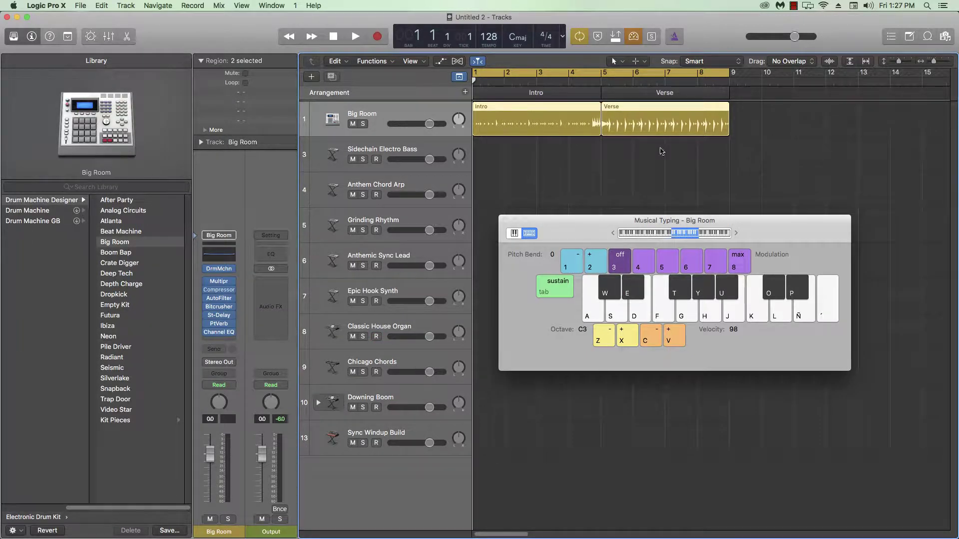
{"action": "left_click_drag", "start_coordinate": [582, 236], "coordinate": [587, 200]}
{"action": "key", "text": "space"}
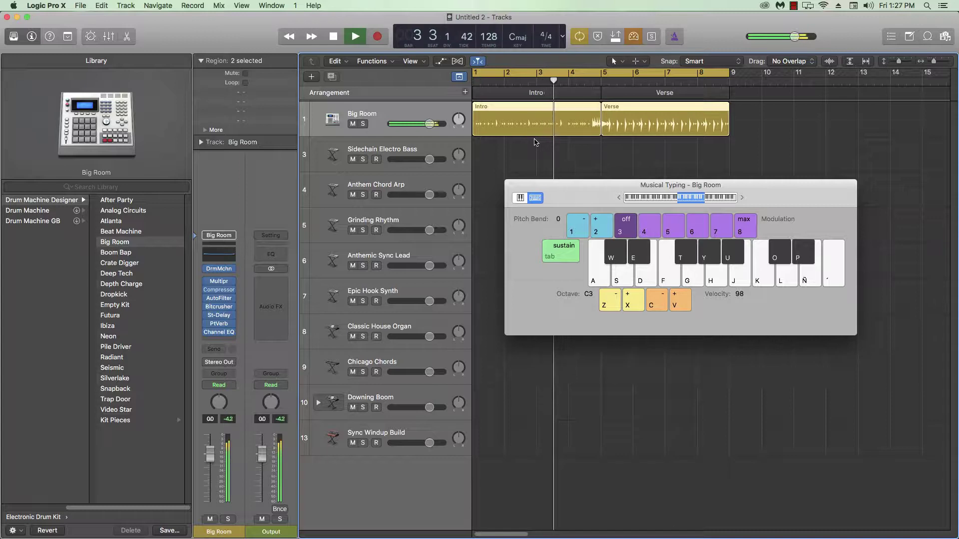
{"action": "key", "text": "a"}
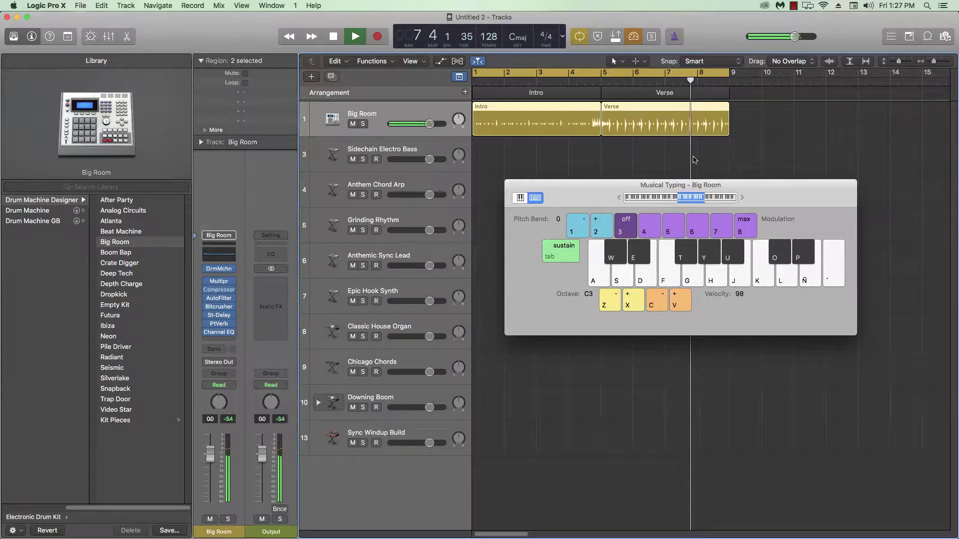
{"action": "key", "text": "space"}
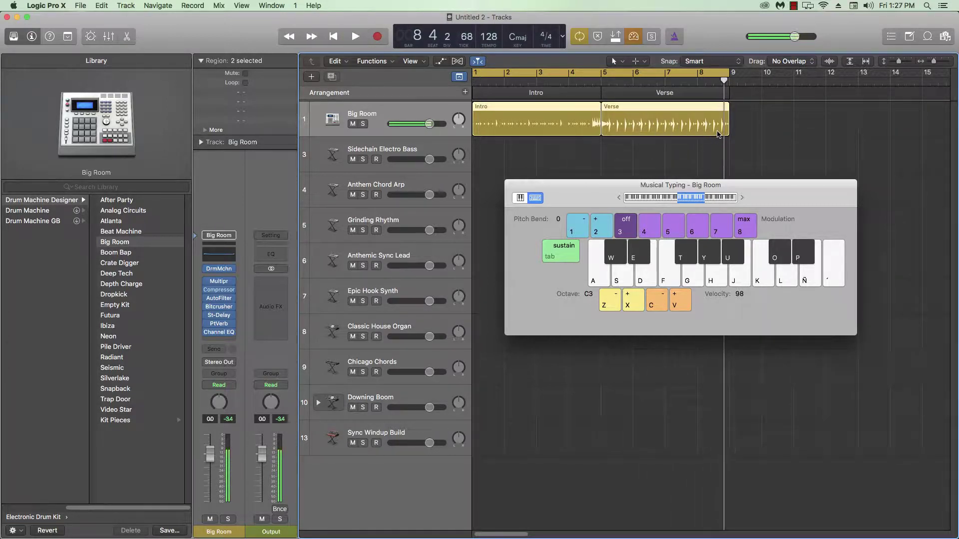
Copy the Verse drum region on the Big Room track to bars 9 and 13.
{"action": "key", "text": "super+Left"}
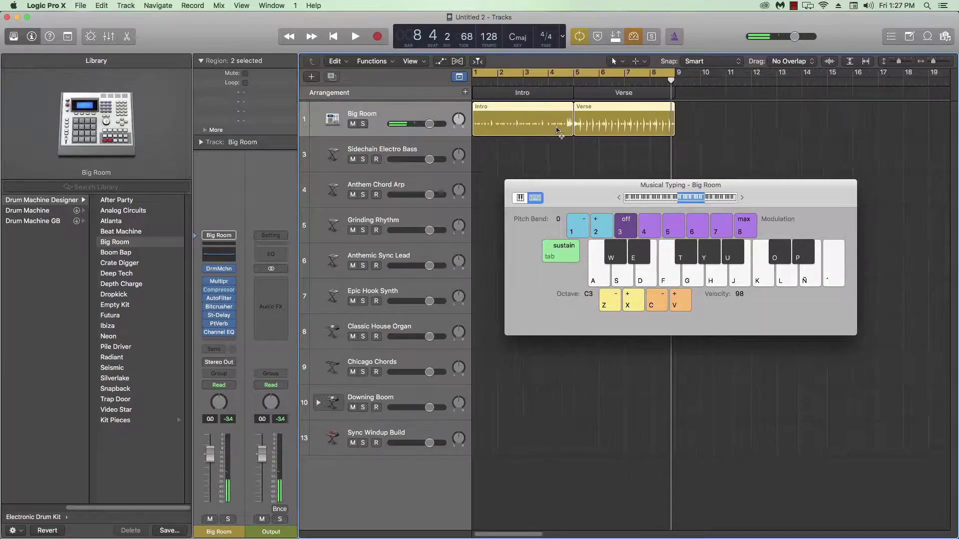
{"action": "scroll", "coordinate": [592, 122], "scroll_direction": "down", "scroll_amount": 3}
{"action": "scroll", "coordinate": [593, 122], "scroll_direction": "up", "scroll_amount": 3}
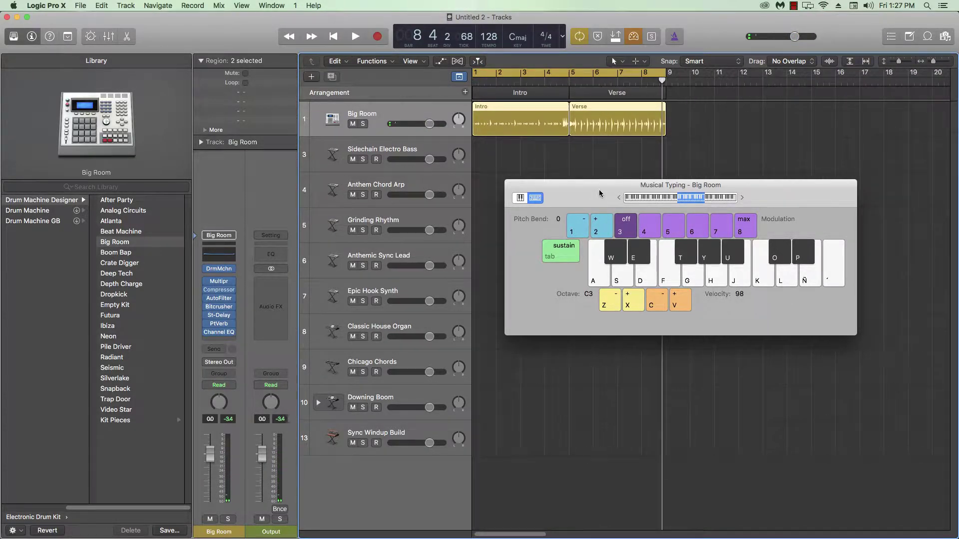
{"action": "left_click_drag", "start_coordinate": [598, 185], "coordinate": [590, 216]}
{"action": "left_click", "coordinate": [590, 216]}
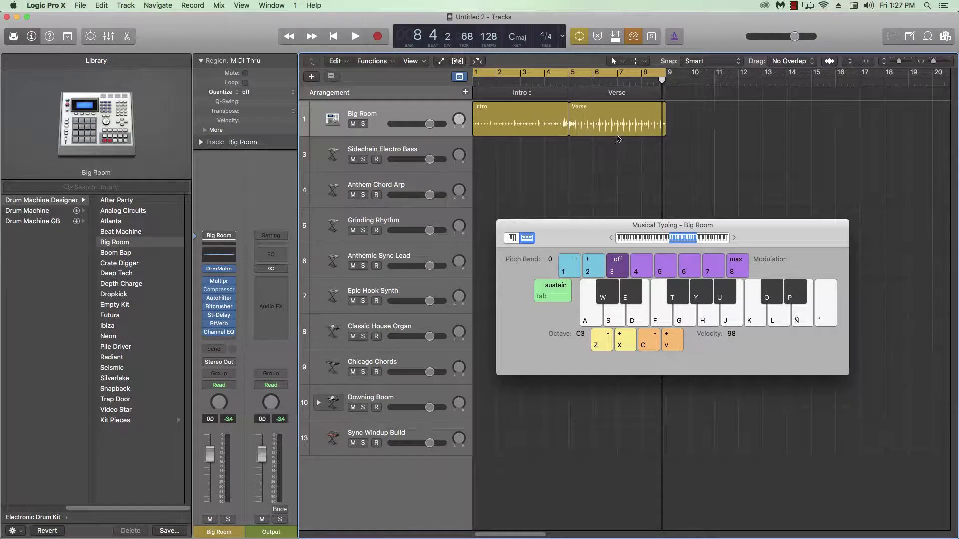
{"action": "left_click_drag", "start_coordinate": [609, 122], "coordinate": [799, 124]}
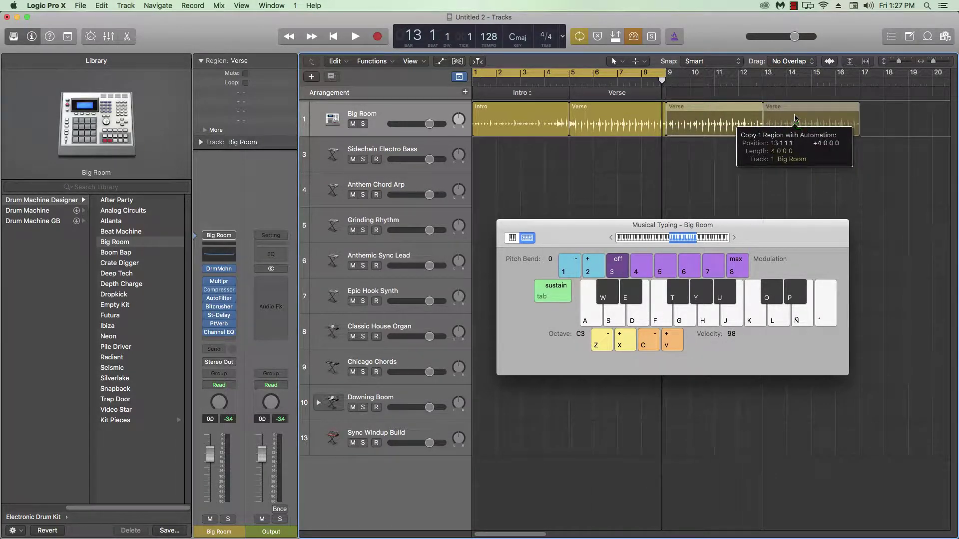
{"action": "left_click", "coordinate": [502, 140]}
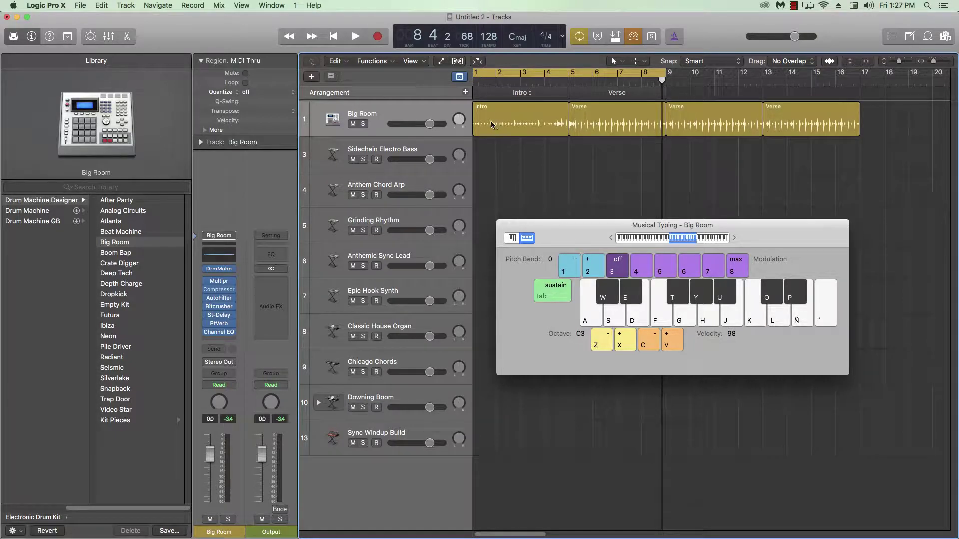
Copy the Intro region to bar 17 and a Verse region to bar 21, extending the cycle range to 24 bars.
{"action": "left_click_drag", "start_coordinate": [490, 121], "coordinate": [878, 125]}
{"action": "key", "text": "cmd+Left"}
{"action": "key", "text": "super+Left"}
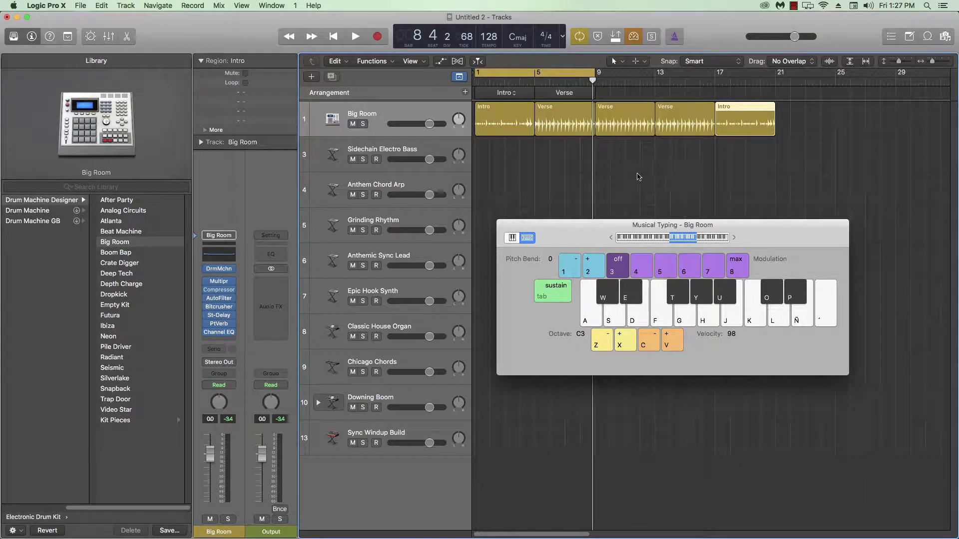
{"action": "left_click_drag", "start_coordinate": [677, 123], "coordinate": [798, 124]}
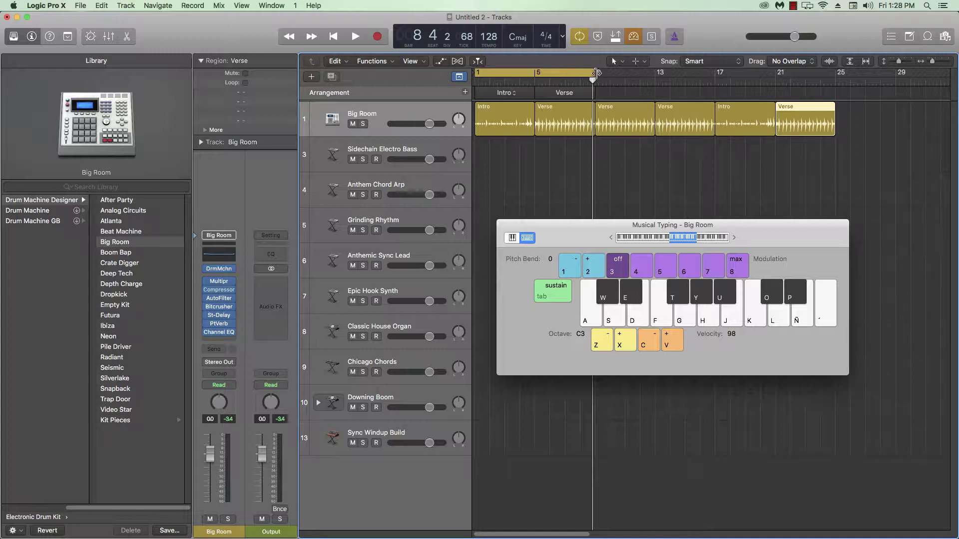
{"action": "left_click_drag", "start_coordinate": [594, 74], "coordinate": [840, 76]}
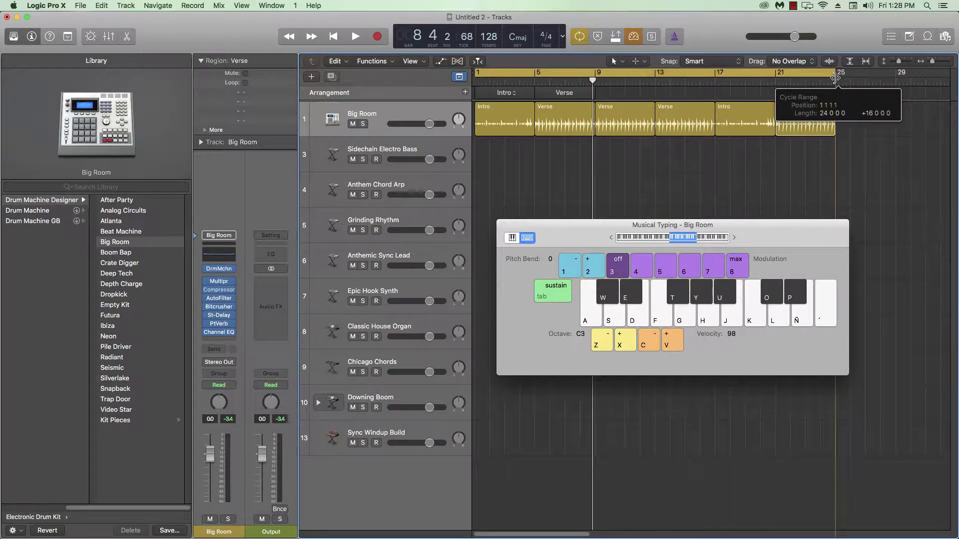
Select the Sidechain Electro Bass track, lower the Musical Typing octave to C1 and play test bass notes.
{"action": "left_click", "coordinate": [351, 149]}
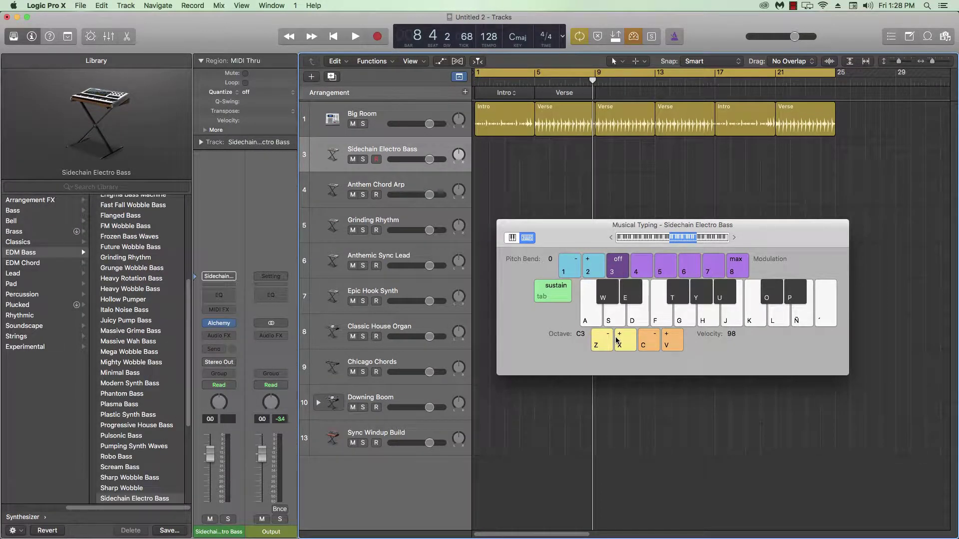
{"action": "key", "text": "z"}
{"action": "key", "text": "z"}
{"action": "key", "text": "a"}
{"action": "key", "text": "s"}
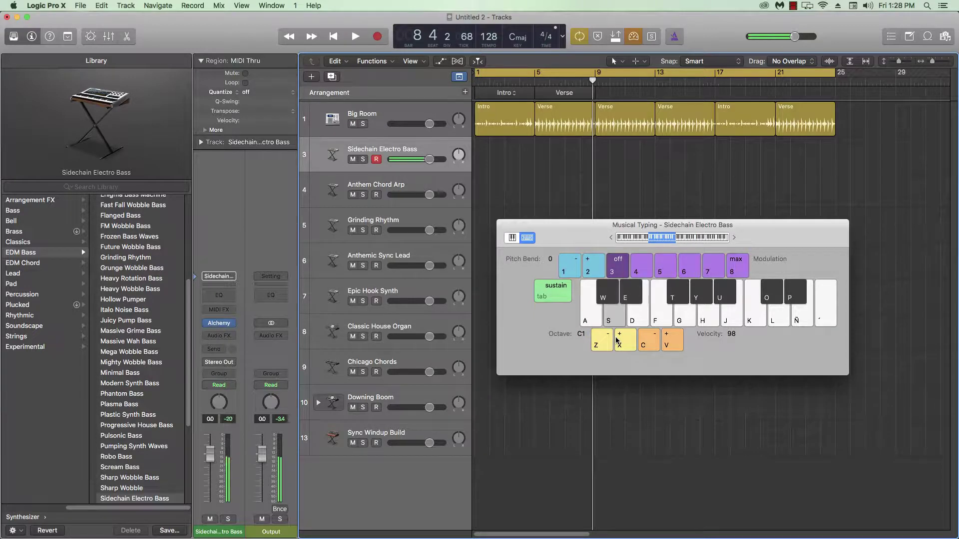
{"action": "key", "text": "d"}
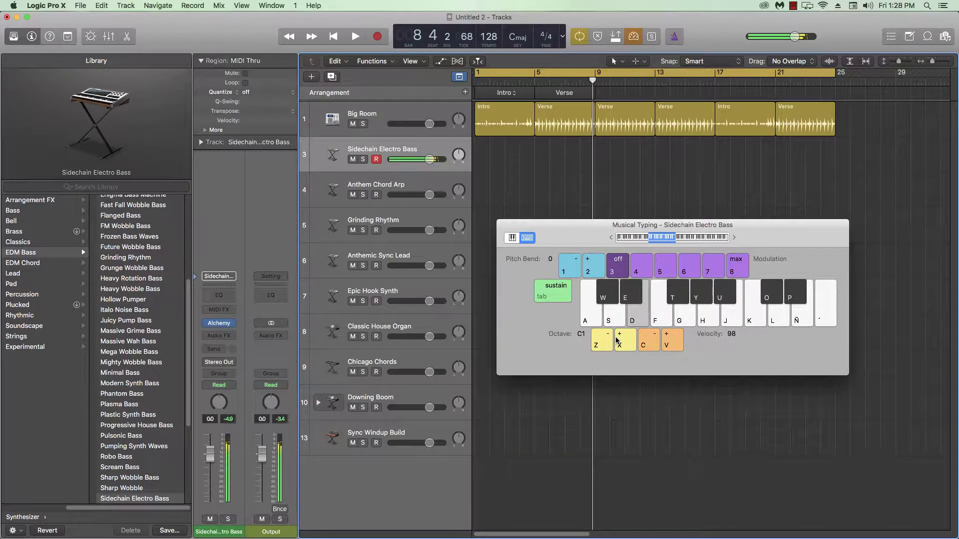
{"action": "key", "text": "s"}
{"action": "key", "text": "d"}
{"action": "key", "text": "f"}
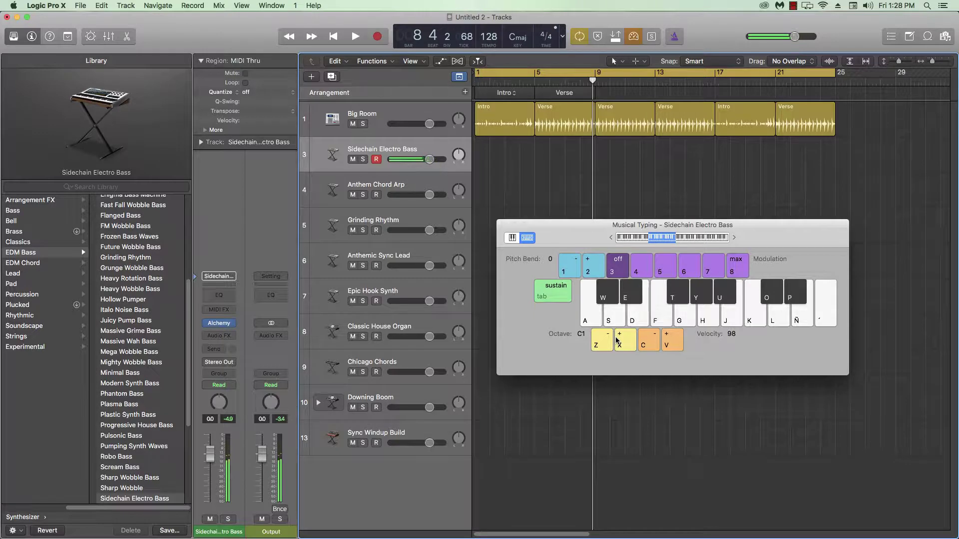
Raise the Musical Typing octave to C3 and play test notes C, D and E on Sidechain Electro Bass.
{"action": "key", "text": "x"}
{"action": "key", "text": "x"}
{"action": "key", "text": "a"}
{"action": "key", "text": "s"}
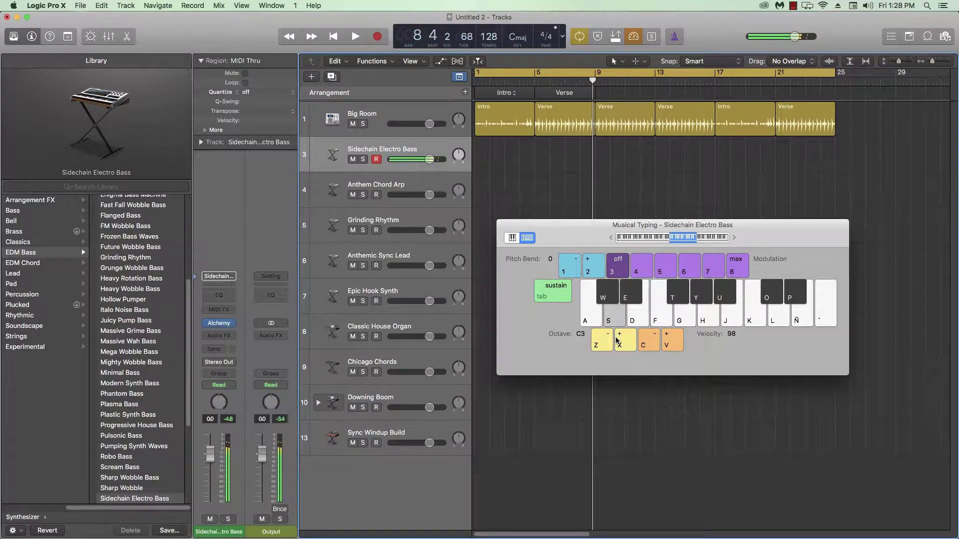
{"action": "key", "text": "d"}
{"action": "key", "text": "s"}
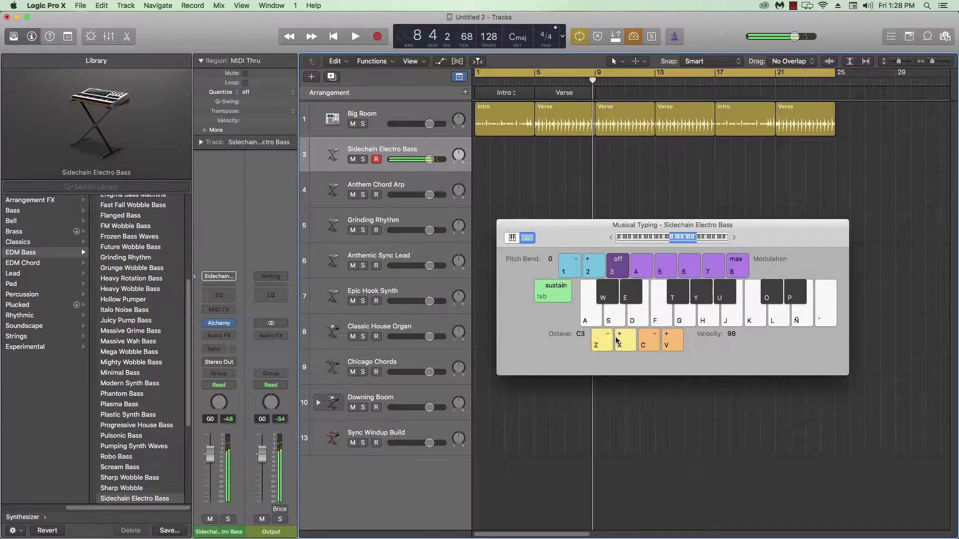
Lower the octave to C2 and play C, D and E on Sidechain Electro Bass.
{"action": "key", "text": "z"}
{"action": "key", "text": "a"}
{"action": "key", "text": "s"}
{"action": "key", "text": "d"}
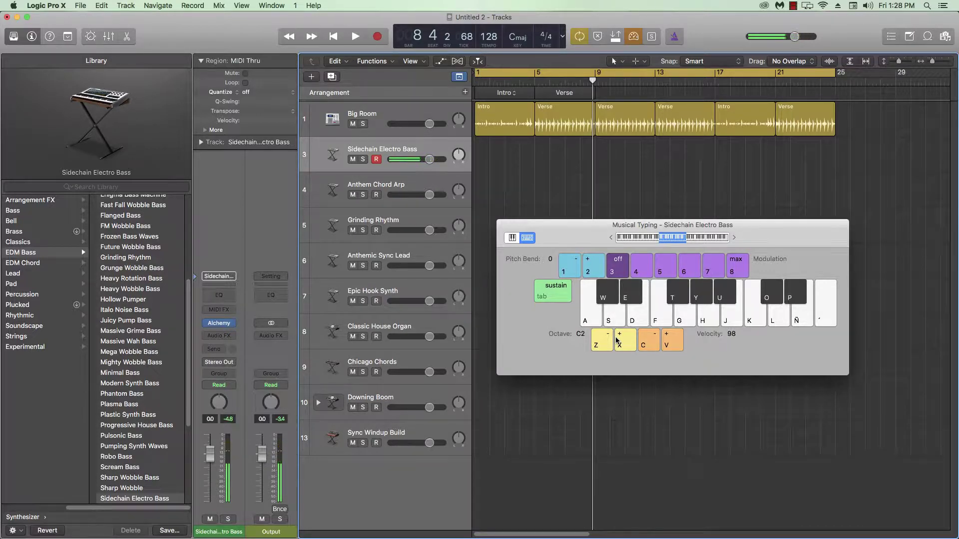
Select the Anthem Chord Arp track and audition D minor, E minor and F major chords and single notes at octave C2.
{"action": "key", "text": "Down"}
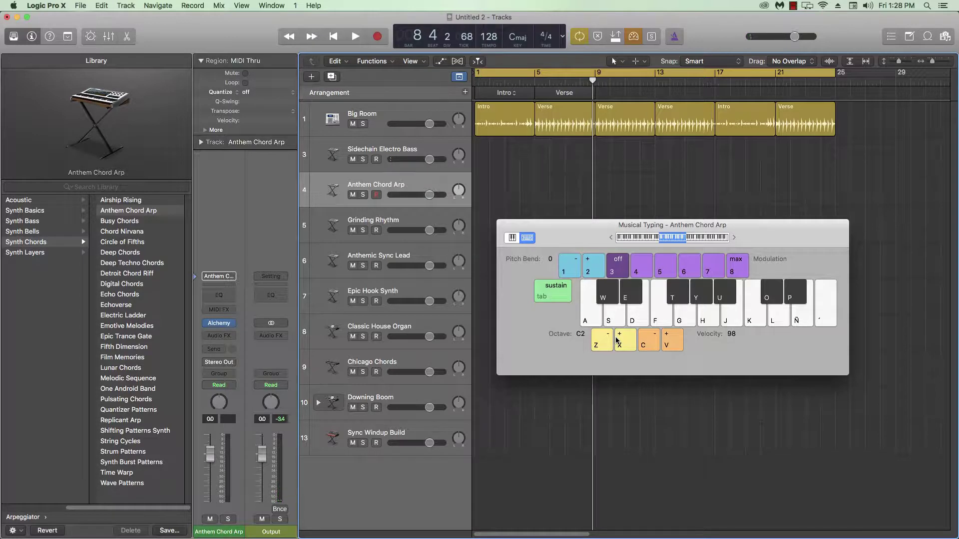
{"action": "key", "text": "s"}
{"action": "key", "text": "f"}
{"action": "key", "text": "h"}
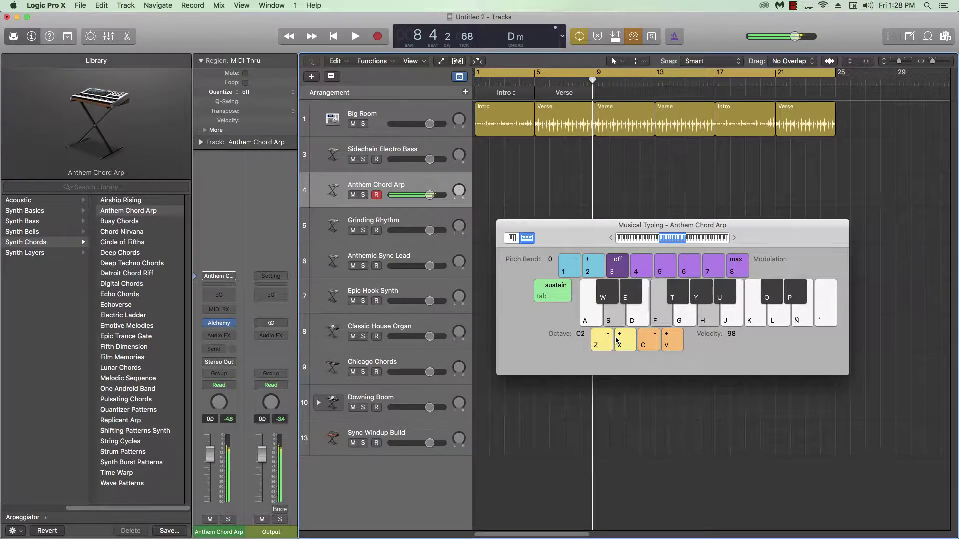
{"action": "key", "text": "j"}
{"action": "key", "text": "d"}
{"action": "key", "text": "g"}
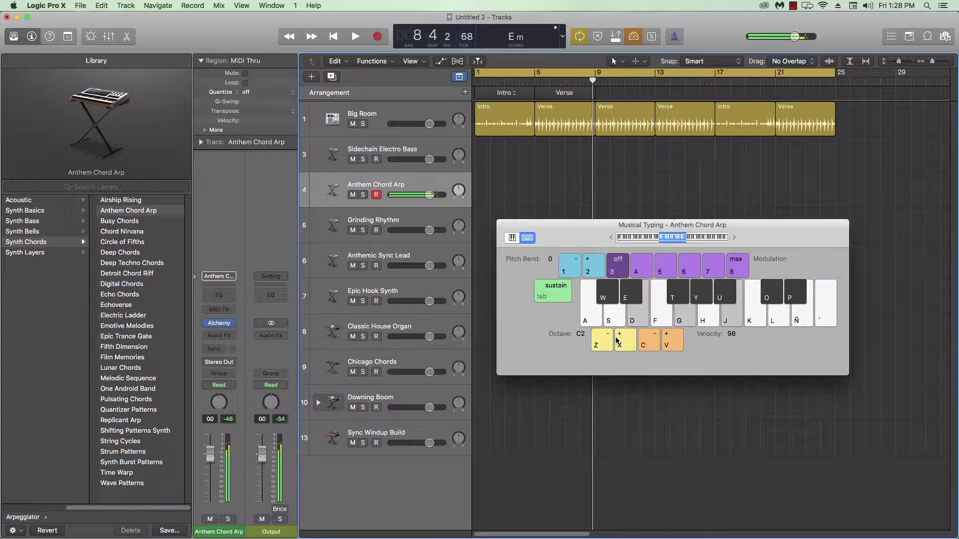
{"action": "key", "text": "f"}
{"action": "key", "text": "h"}
{"action": "key", "text": "k"}
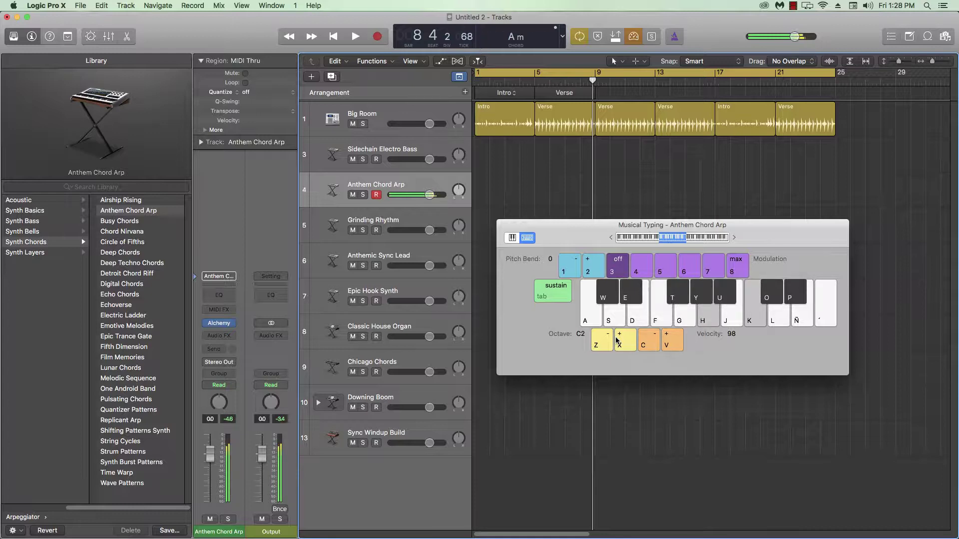
{"action": "key", "text": "d"}
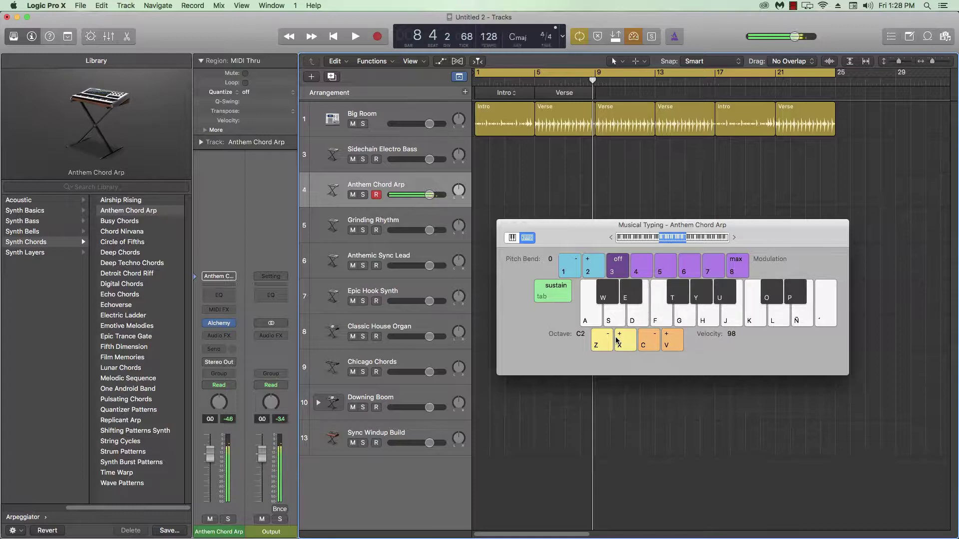
{"action": "key", "text": "s"}
{"action": "key", "text": "f"}
{"action": "key", "text": "d"}
{"action": "key", "text": "j"}
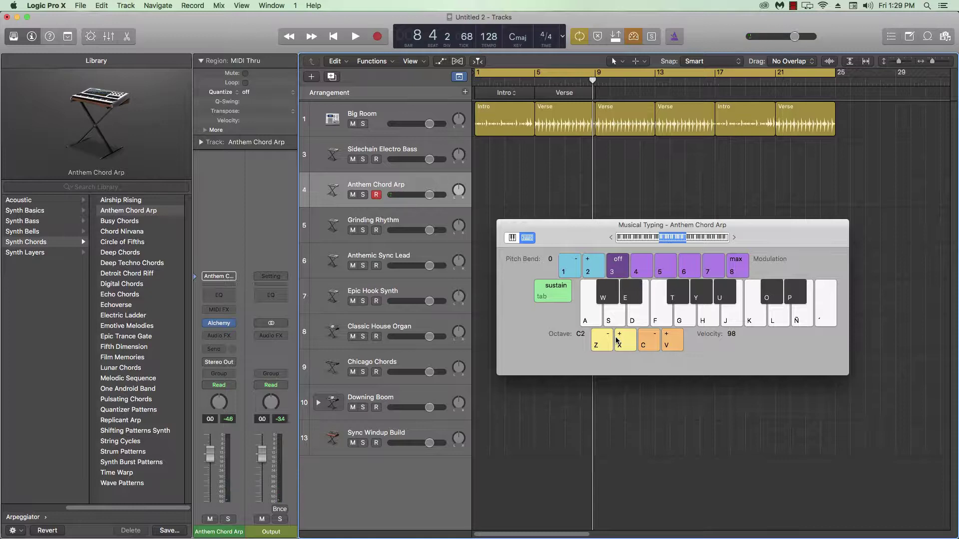
Select the Grinding Rhythm track and play D, E and F at octave C2.
{"action": "key", "text": "Down"}
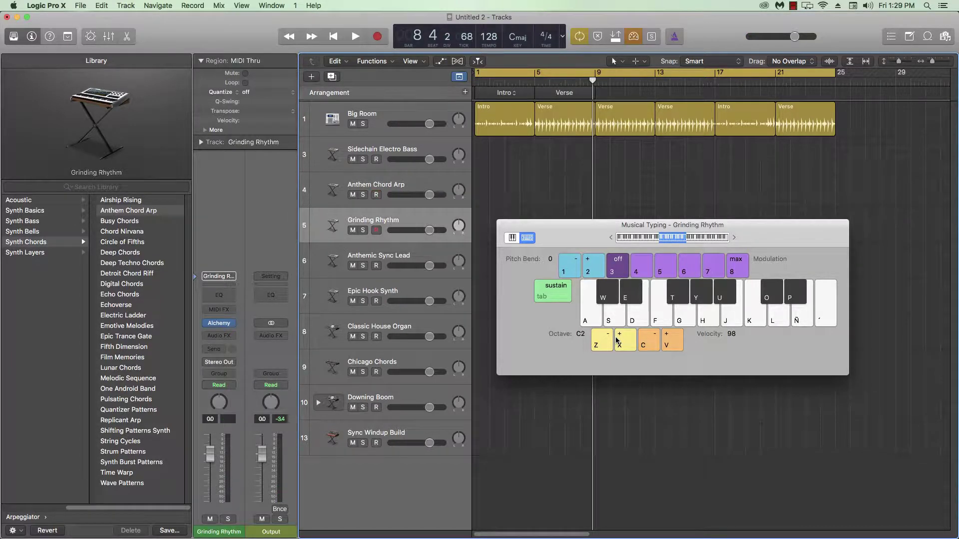
{"action": "key", "text": "s"}
{"action": "key", "text": "d"}
{"action": "key", "text": "f"}
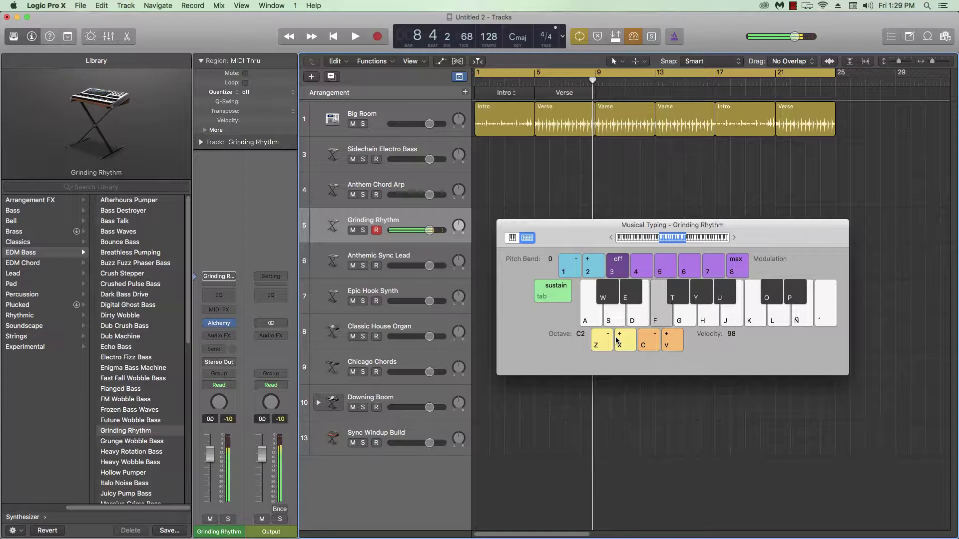
{"action": "key", "text": "s"}
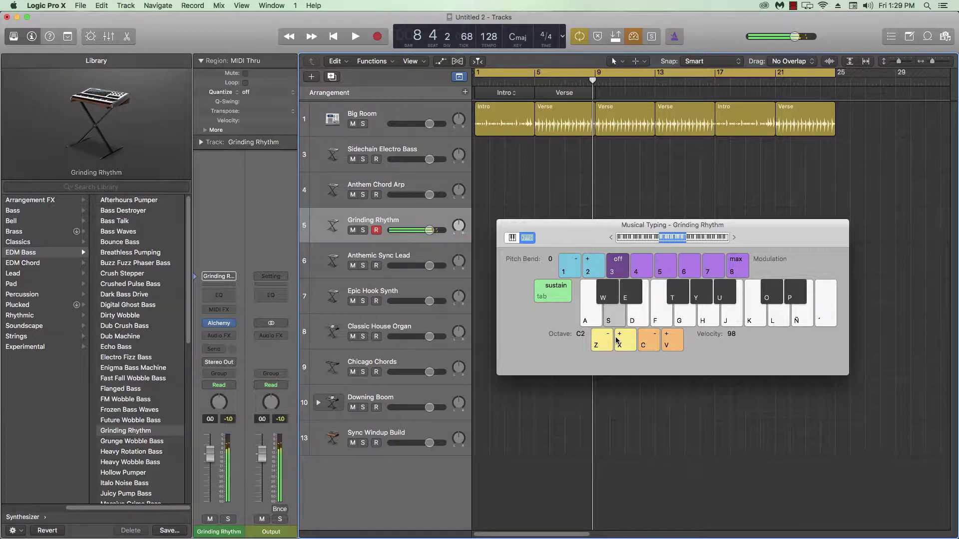
Raise the octave to C4 and play D, E and F on Grinding Rhythm.
{"action": "key", "text": "x"}
{"action": "key", "text": "x"}
{"action": "key", "text": "s"}
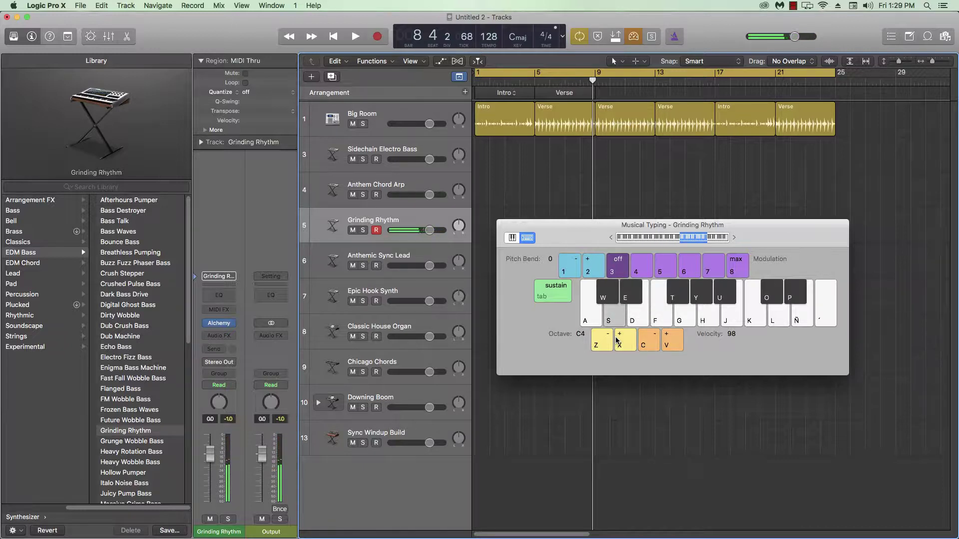
{"action": "key", "text": "d"}
{"action": "key", "text": "f"}
{"action": "key", "text": "s"}
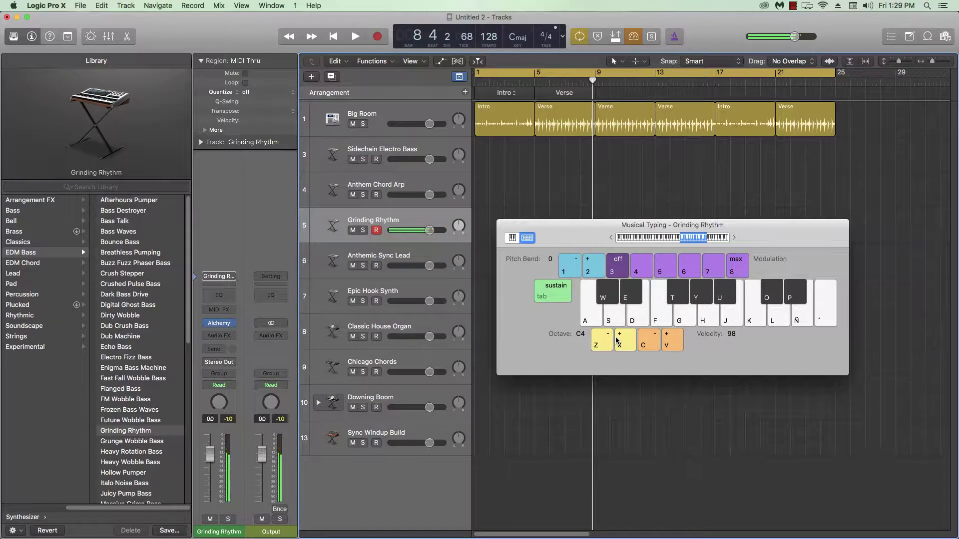
Compare D, E and F on Grinding Rhythm at octave C3 and one octave lower at C2.
{"action": "key", "text": "z"}
{"action": "key", "text": "s"}
{"action": "key", "text": "d"}
{"action": "key", "text": "f"}
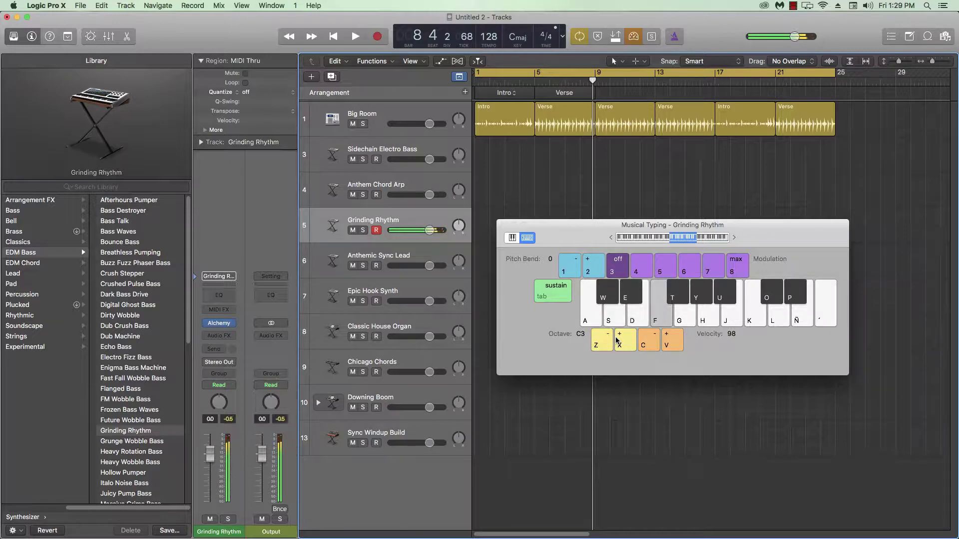
{"action": "key", "text": "z"}
{"action": "key", "text": "s"}
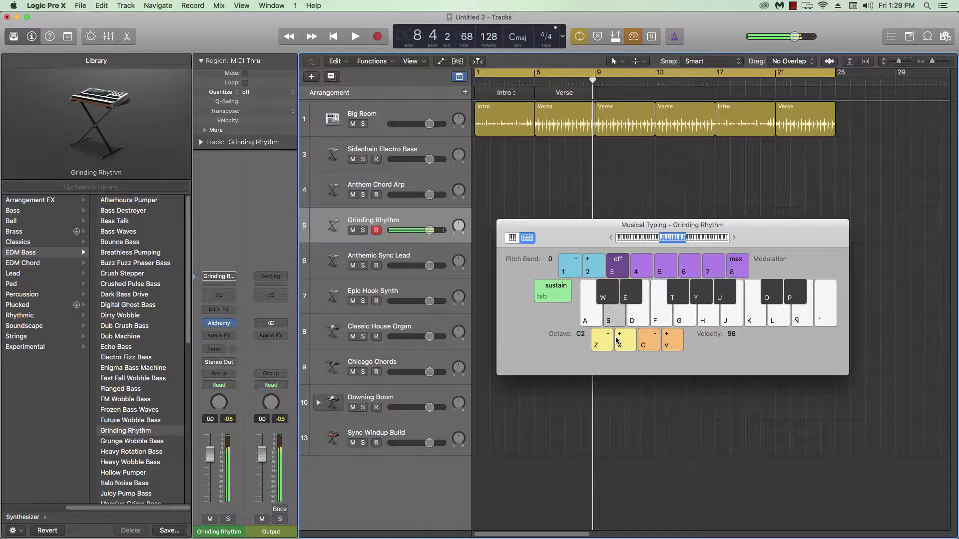
{"action": "key", "text": "f"}
{"action": "key", "text": "d"}
{"action": "key", "text": "s"}
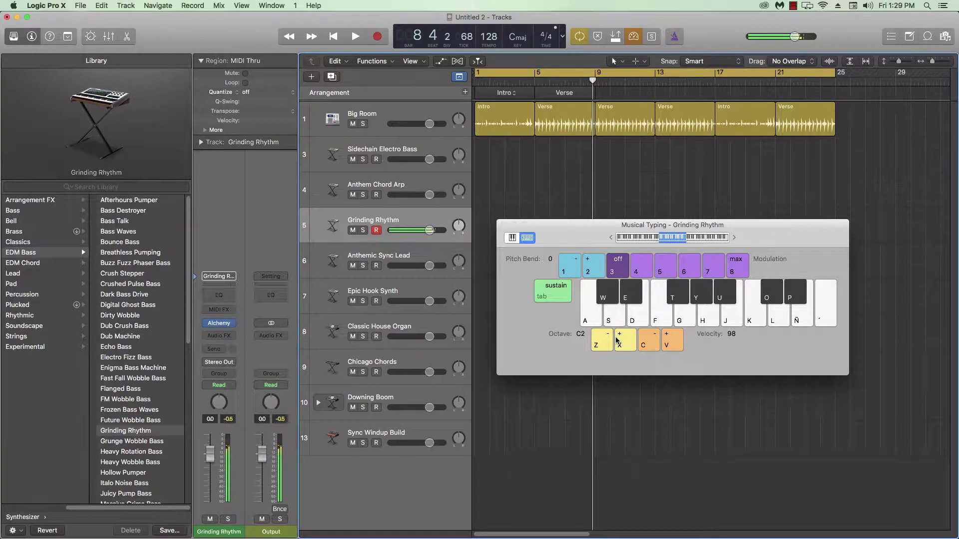
Select the Anthemic Sync Lead track, play D, E and F at octave C2 and set the velocity to 93.
{"action": "key", "text": "Down"}
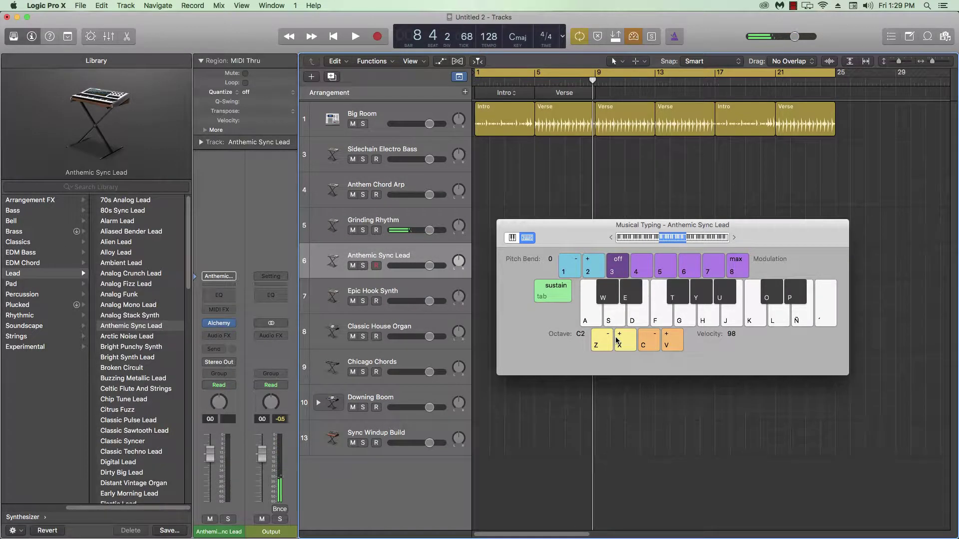
{"action": "key", "text": "s"}
{"action": "key", "text": "d"}
{"action": "key", "text": "f"}
{"action": "key", "text": "s"}
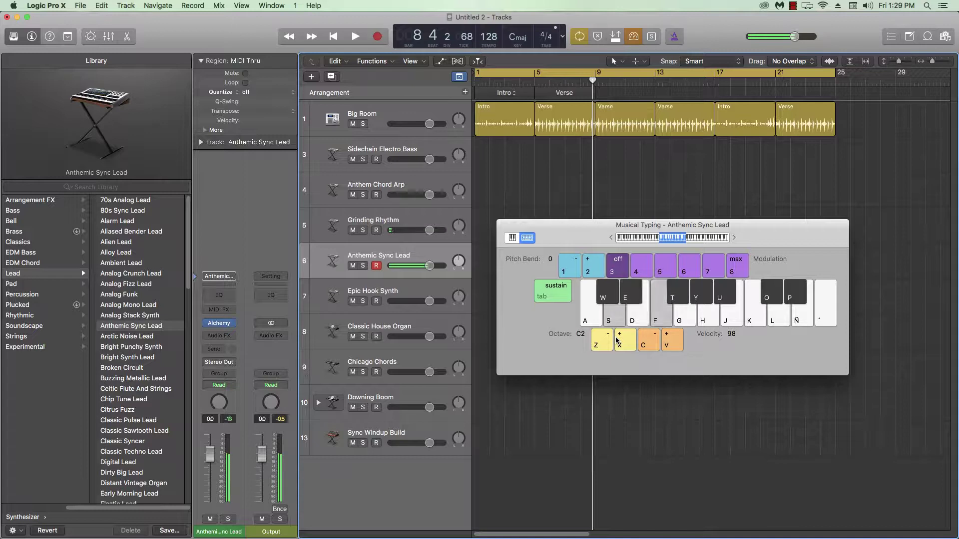
{"action": "key", "text": "c"}
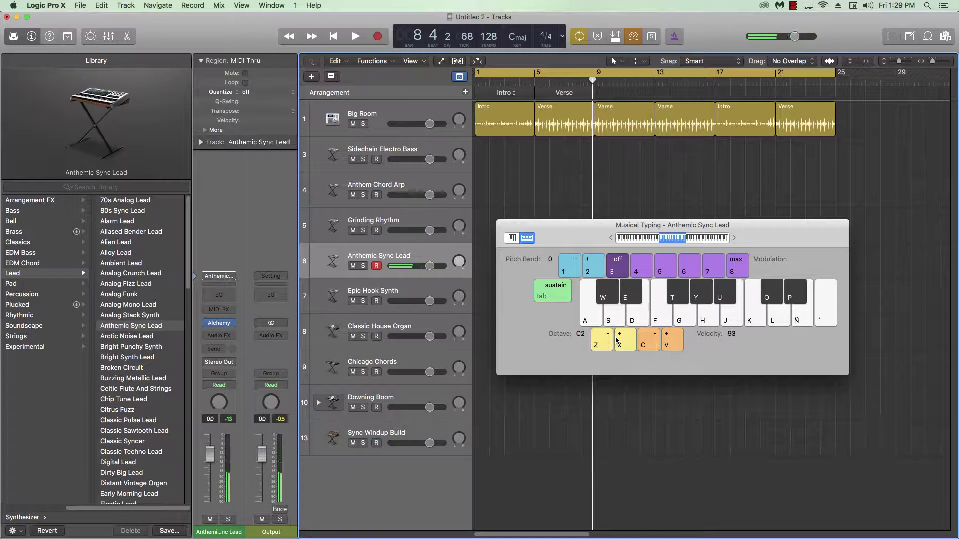
Raise the octave through C3 to C4 and play test lead notes on Anthemic Sync Lead, including some with sustain.
{"action": "left_click", "coordinate": [618, 340]}
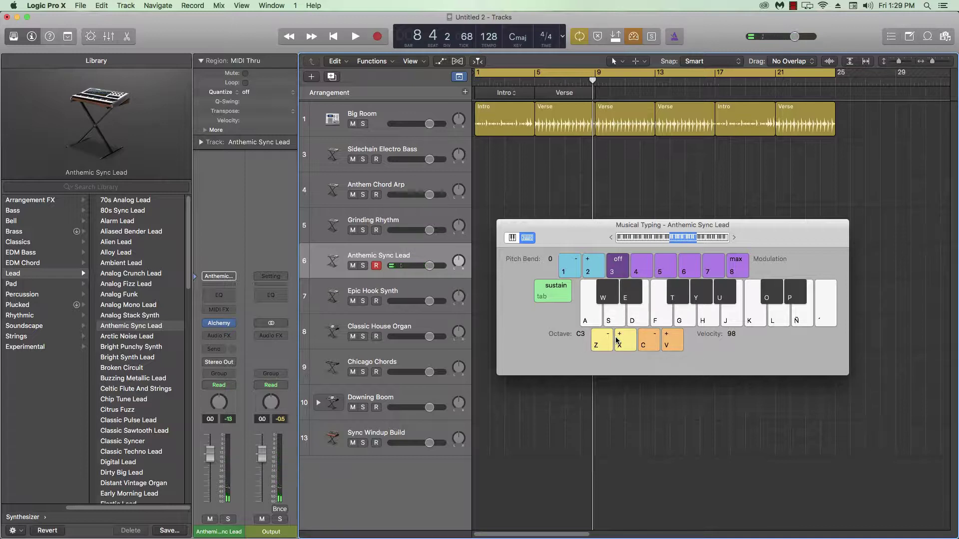
{"action": "key", "text": "s"}
{"action": "key", "text": "d"}
{"action": "left_click", "coordinate": [617, 340]}
{"action": "key", "text": "s"}
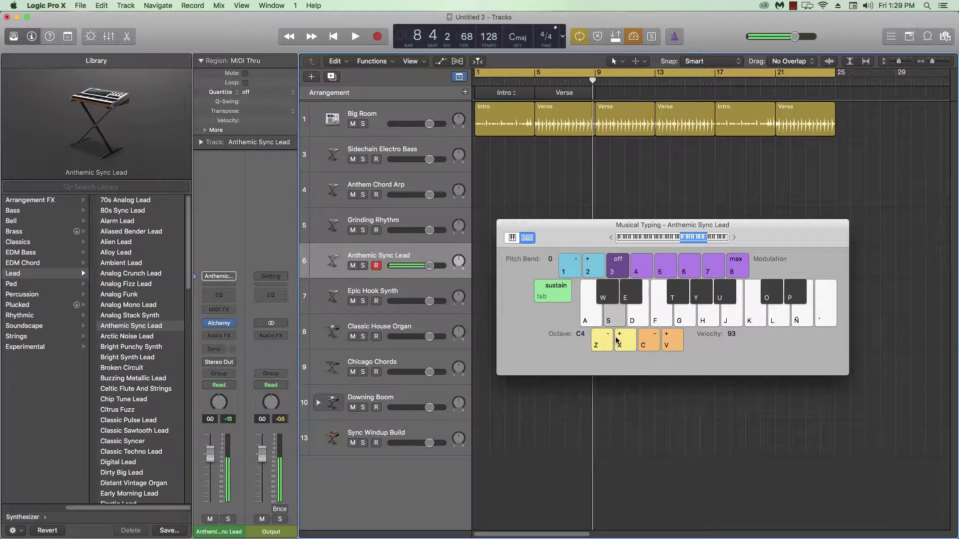
{"action": "key", "text": "d"}
{"action": "key", "text": "f"}
{"action": "key", "text": "s"}
{"action": "key", "text": "g"}
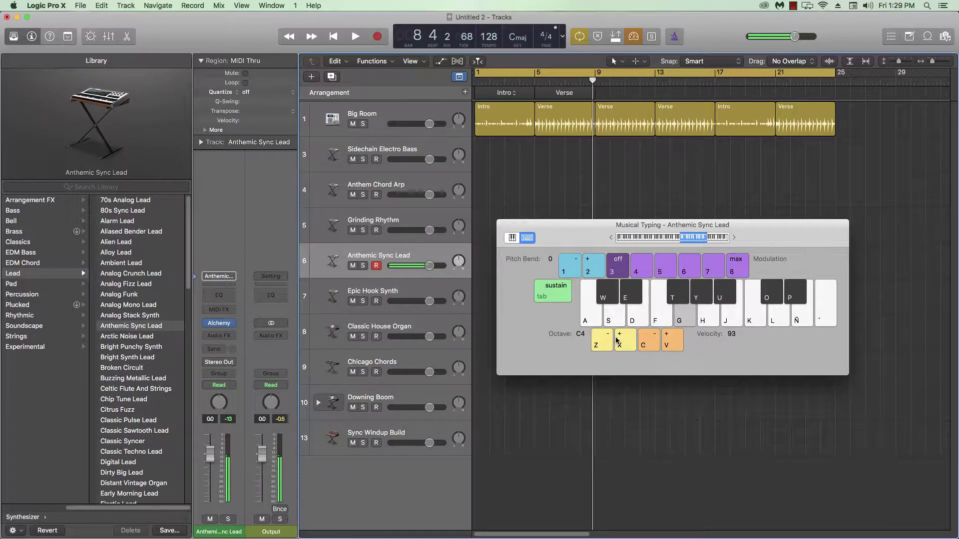
{"action": "key", "text": "f"}
{"action": "key", "text": "d"}
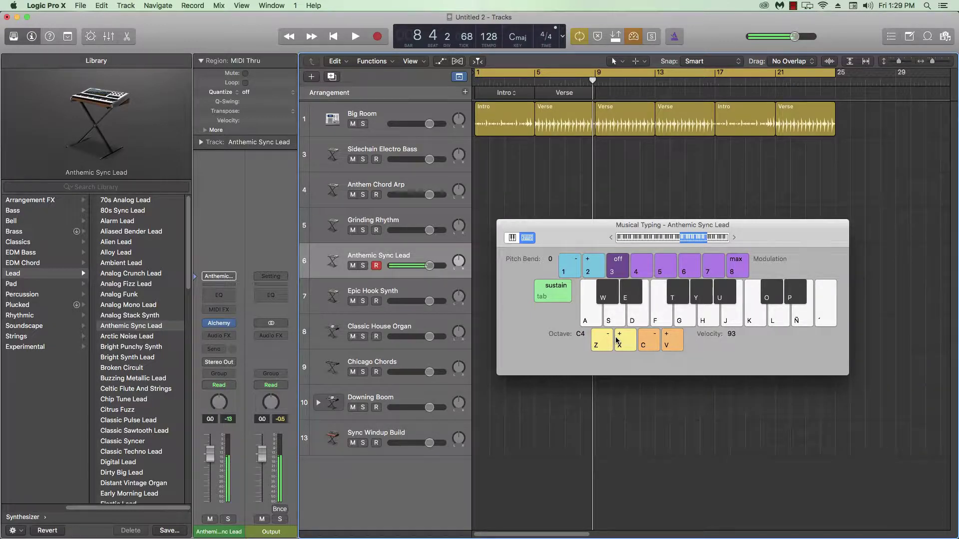
{"action": "key", "text": "Tab"}
{"action": "key", "text": "d"}
{"action": "key", "text": "f"}
Select the Epic Hook Synth track, lower the octave to C3 and play the D minor chord notes repeatedly.
{"action": "key", "text": "Down"}
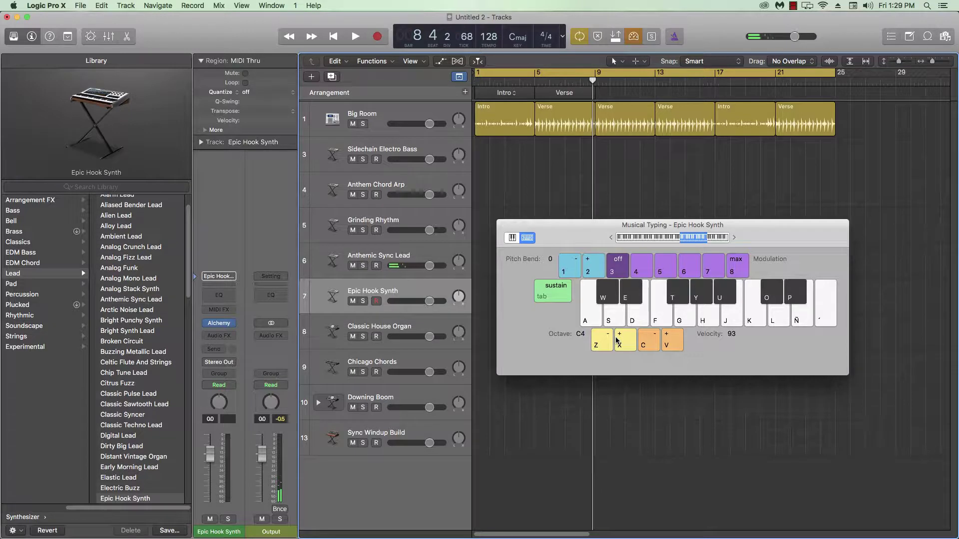
{"action": "key", "text": "z"}
{"action": "key", "text": "s"}
{"action": "key", "text": "f"}
{"action": "key", "text": "h"}
{"action": "key", "text": "s"}
{"action": "key", "text": "f"}
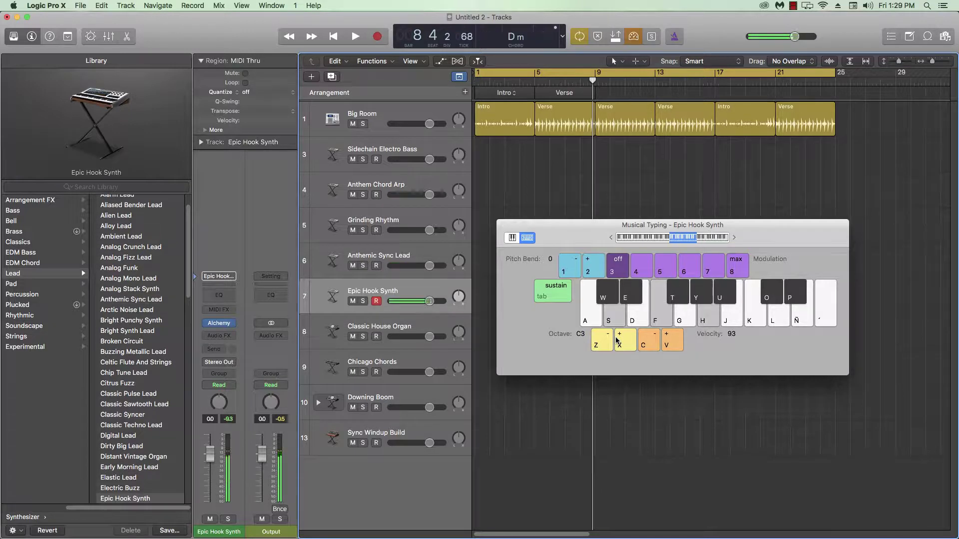
{"action": "key", "text": "s"}
{"action": "key", "text": "f"}
{"action": "key", "text": "s"}
{"action": "key", "text": "f"}
{"action": "key", "text": "h"}
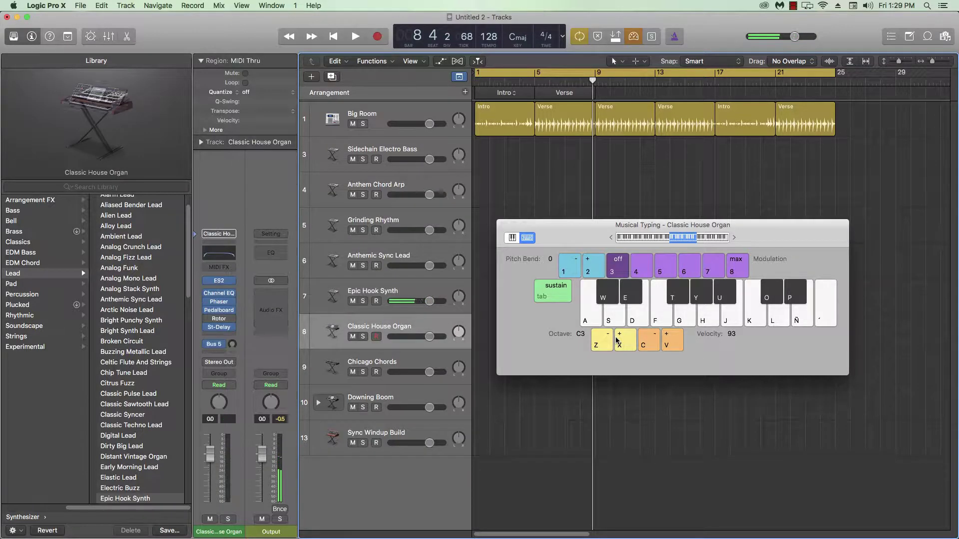
Select the Classic House Organ track and play test notes between C and F at octave C3.
{"action": "key", "text": "Down"}
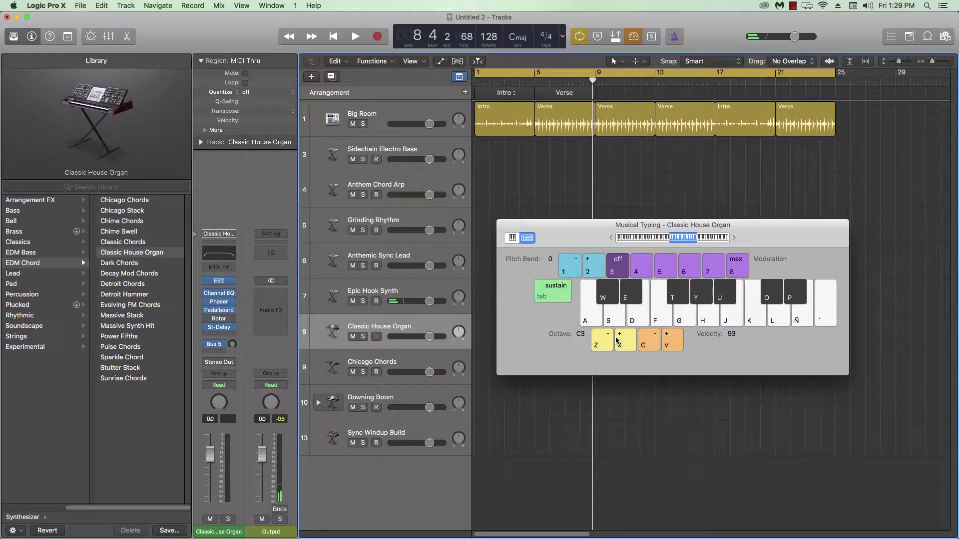
{"action": "key", "text": "s"}
{"action": "key", "text": "d"}
{"action": "key", "text": "f"}
{"action": "key", "text": "d"}
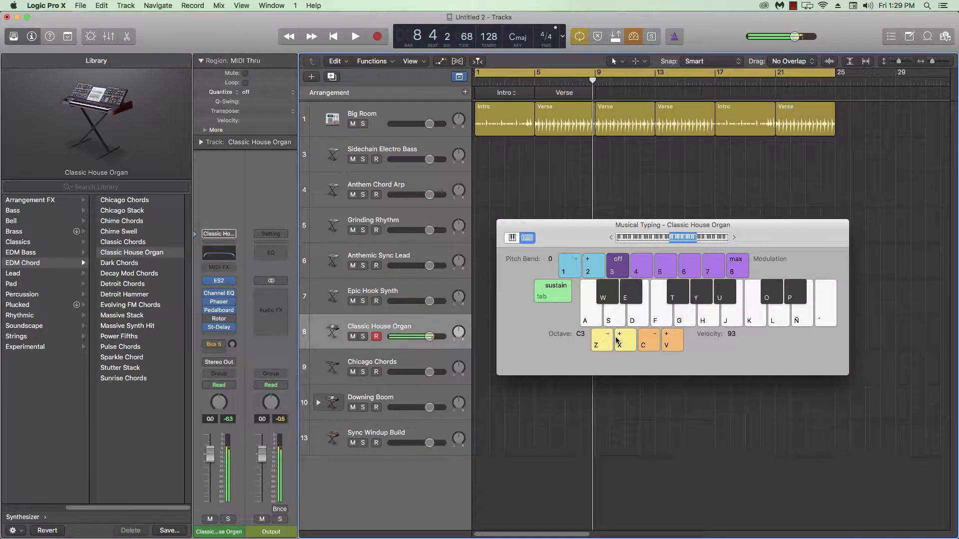
{"action": "key", "text": "a"}
{"action": "key", "text": "s"}
{"action": "key", "text": "d"}
Raise the octave to C4 and play single notes and D minor chords on Classic House Organ.
{"action": "key", "text": "x"}
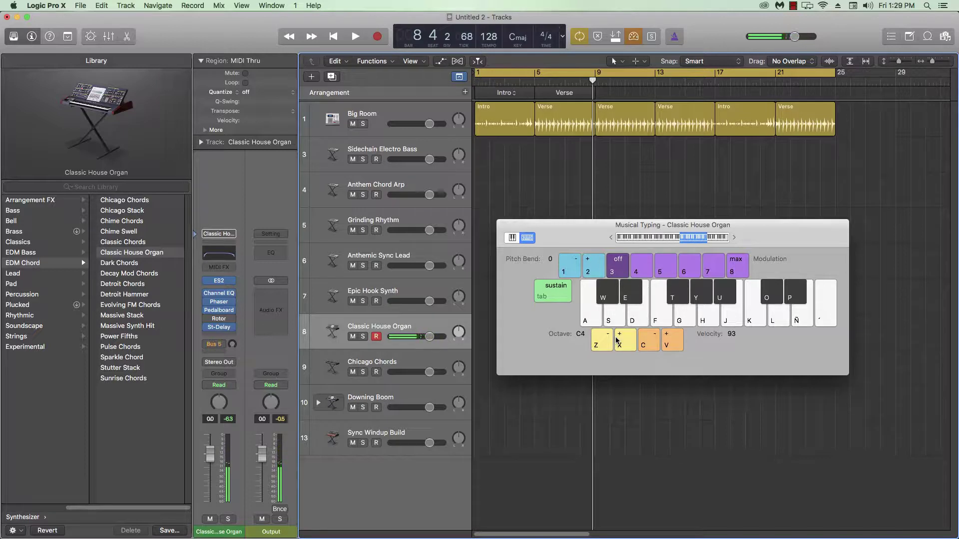
{"action": "key", "text": "s"}
{"action": "key", "text": "d"}
{"action": "key", "text": "f"}
{"action": "key", "text": "g"}
{"action": "key", "text": "s"}
{"action": "key", "text": "s"}
{"action": "key", "text": "f"}
{"action": "key", "text": "s"}
{"action": "key", "text": "f"}
{"action": "key", "text": "s"}
{"action": "key", "text": "f"}
{"action": "key", "text": "h"}
{"action": "key", "text": "s"}
{"action": "key", "text": "h"}
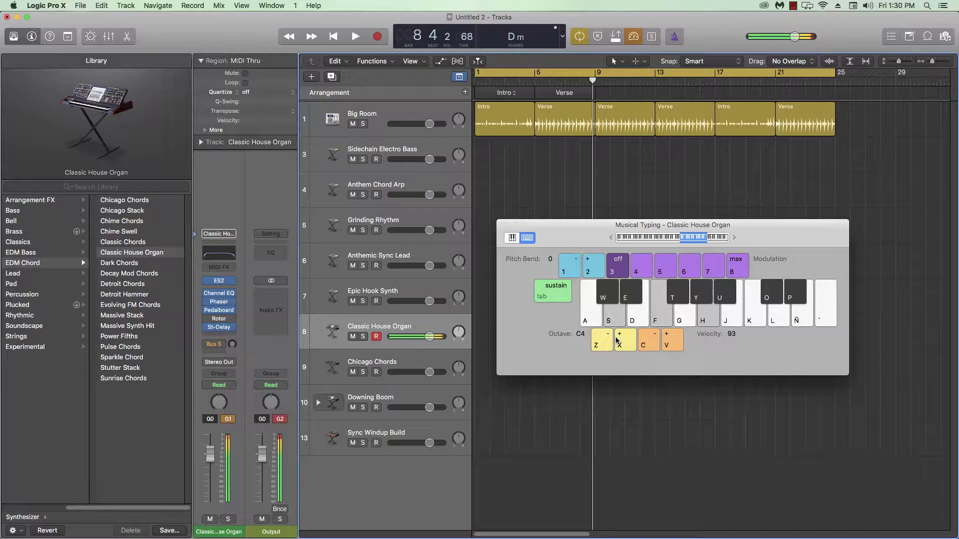
{"action": "key", "text": "f"}
{"action": "key", "text": "s"}
{"action": "key", "text": "f"}
{"action": "key", "text": "h"}
{"action": "key", "text": "f"}
Select the Chicago Chords track and play D minor and E minor chords at octave C4.
{"action": "key", "text": "Down"}
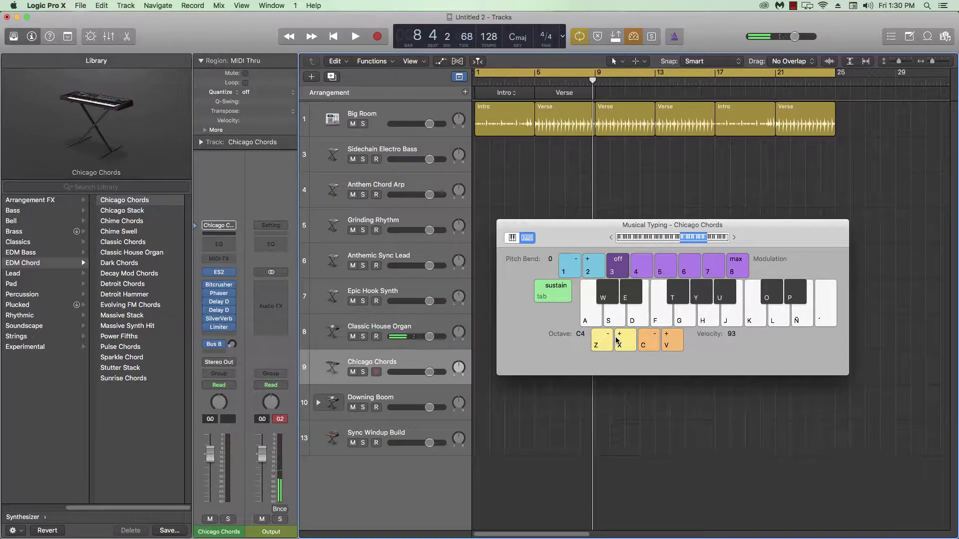
{"action": "key", "text": "s"}
{"action": "key", "text": "f"}
{"action": "key", "text": "h"}
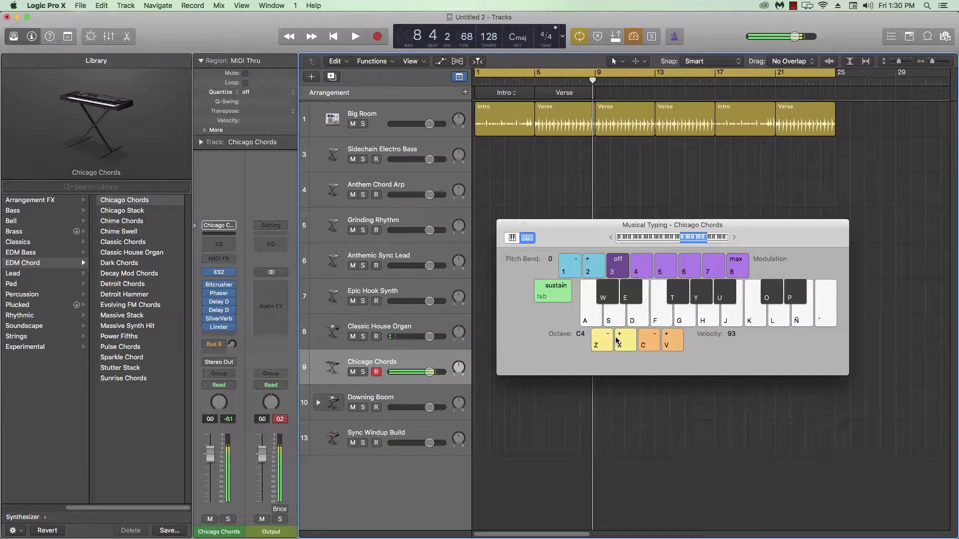
{"action": "key", "text": "f"}
{"action": "key", "text": "h"}
{"action": "key", "text": "s"}
{"action": "key", "text": "f"}
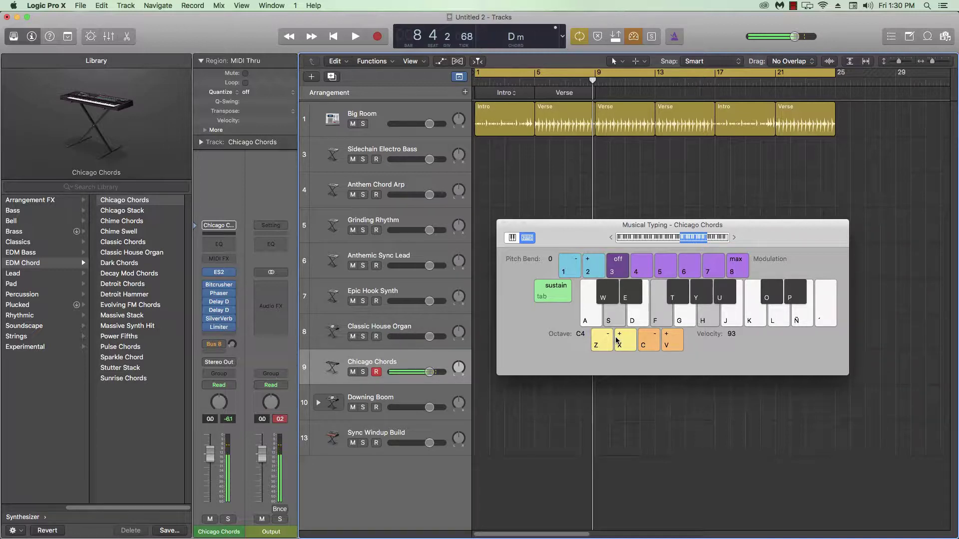
{"action": "key", "text": "s"}
{"action": "key", "text": "f"}
{"action": "key", "text": "d"}
{"action": "key", "text": "g"}
{"action": "key", "text": "j"}
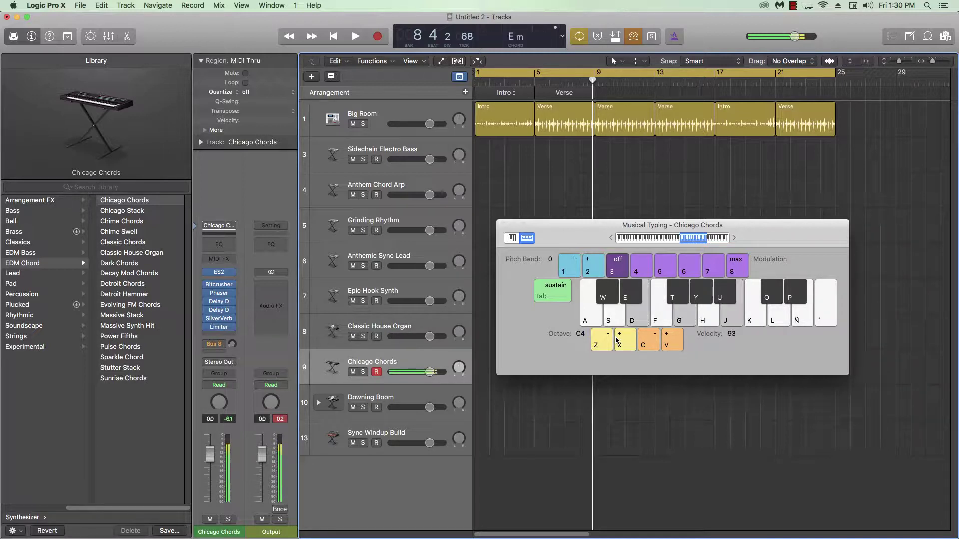
Play E minor and A minor chords on the Chicago Chords track at octave C4.
{"action": "key", "text": "d"}
{"action": "key", "text": "j"}
{"action": "key", "text": "d"}
{"action": "key", "text": "k"}
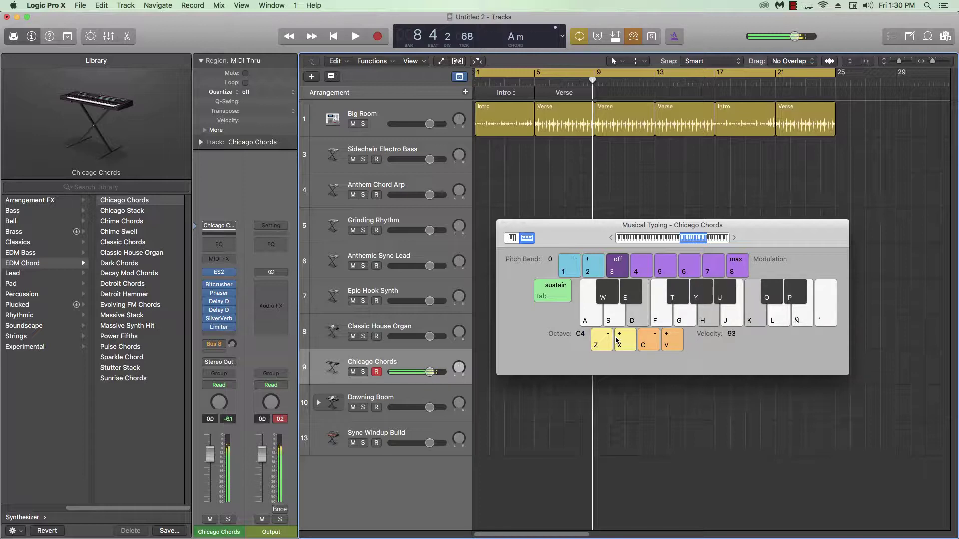
Lower the octave to C2 and play low chords and single notes on the Chicago Chords track.
{"action": "key", "text": "z"}
{"action": "key", "text": "z"}
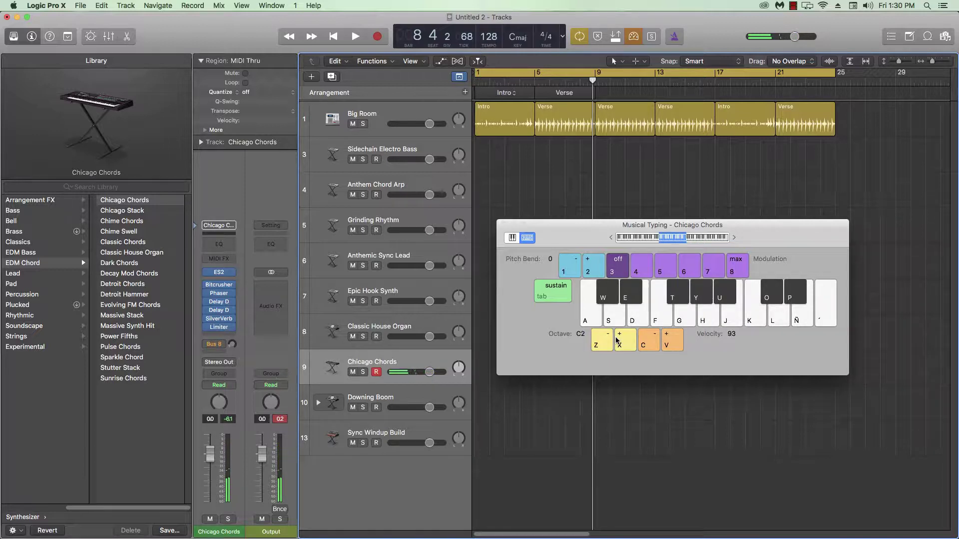
{"action": "key", "text": "d"}
{"action": "key", "text": "k"}
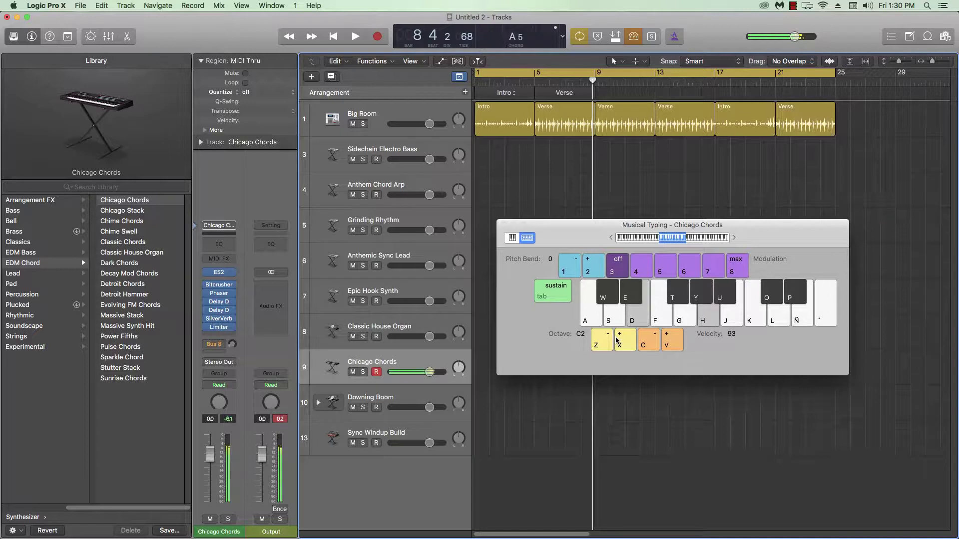
{"action": "key", "text": "k"}
{"action": "key", "text": "f"}
{"action": "key", "text": "g"}
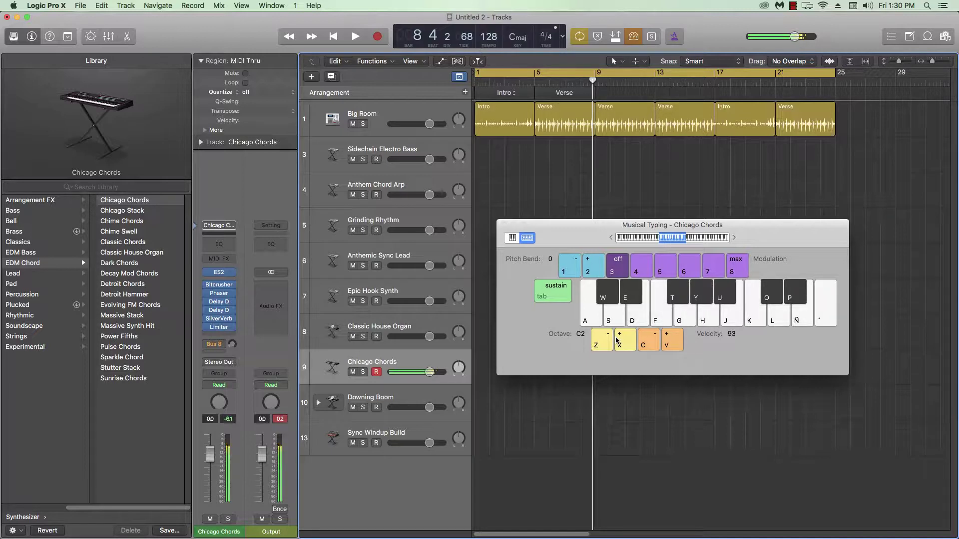
{"action": "key", "text": "s"}
Raise the octave to C4 and play the notes D, E and F on the Chicago Chords track.
{"action": "key", "text": "x"}
{"action": "key", "text": "x"}
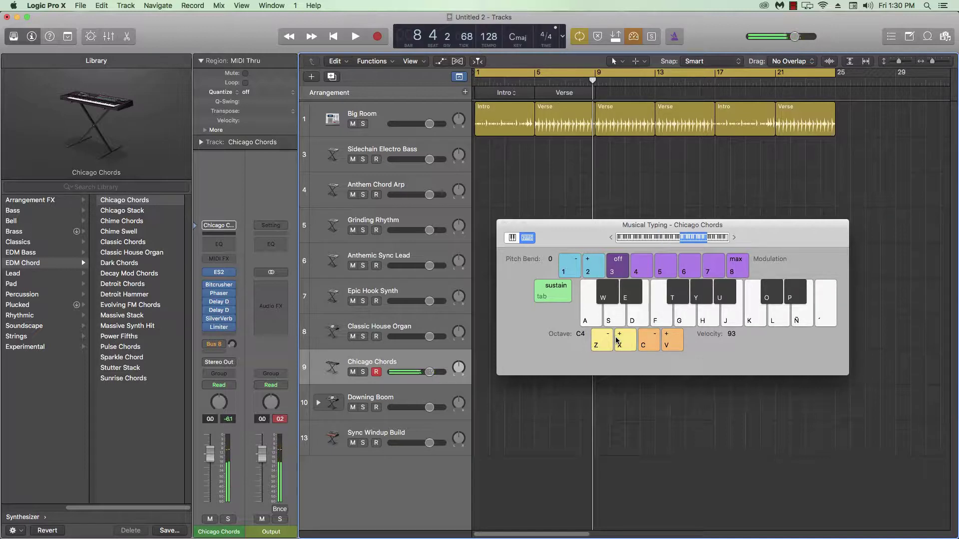
{"action": "key", "text": "s"}
{"action": "key", "text": "d"}
{"action": "key", "text": "f"}
{"action": "key", "text": "s"}
Audition the Downing Boom track with a D note and the Sync Windup Build track with notes from D to A at octave C4.
{"action": "key", "text": "Down"}
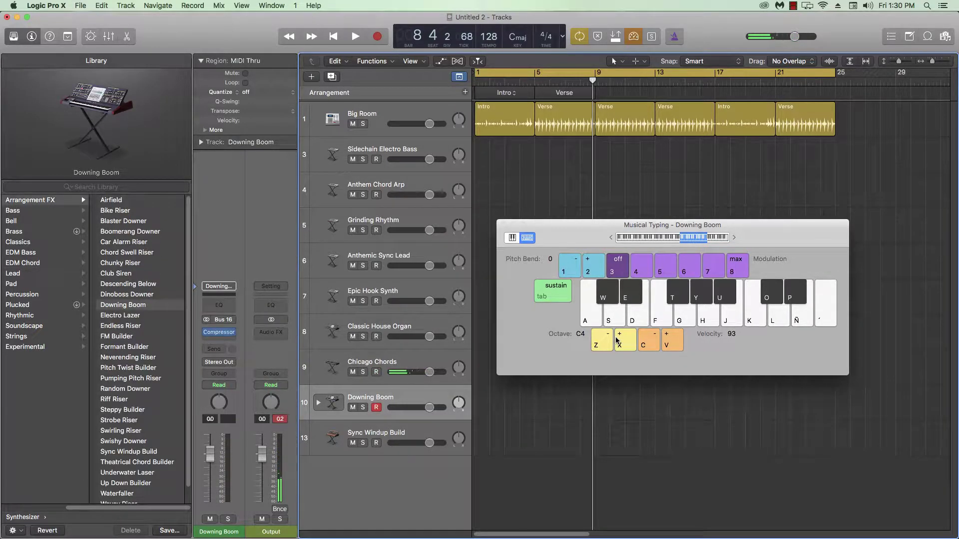
{"action": "key", "text": "s"}
{"action": "key", "text": "Down"}
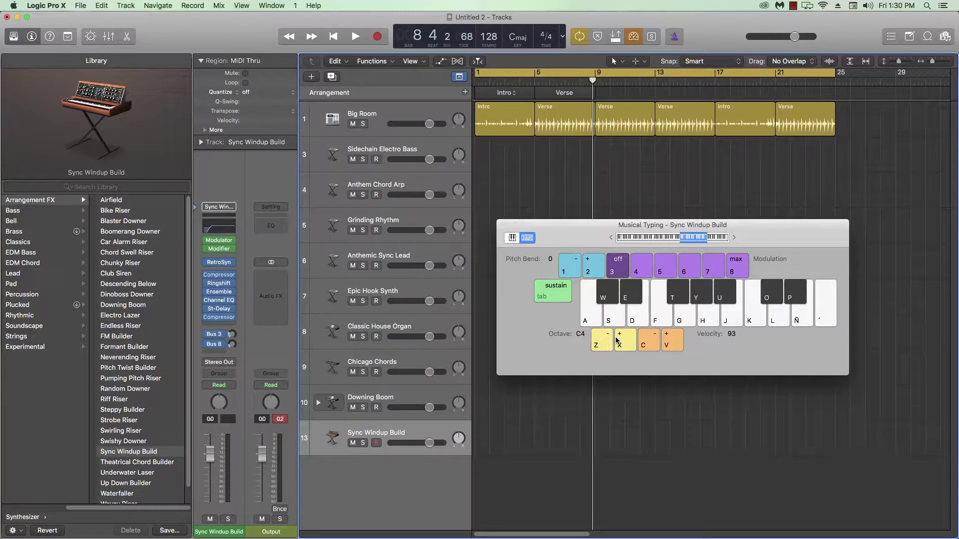
{"action": "key", "text": "s"}
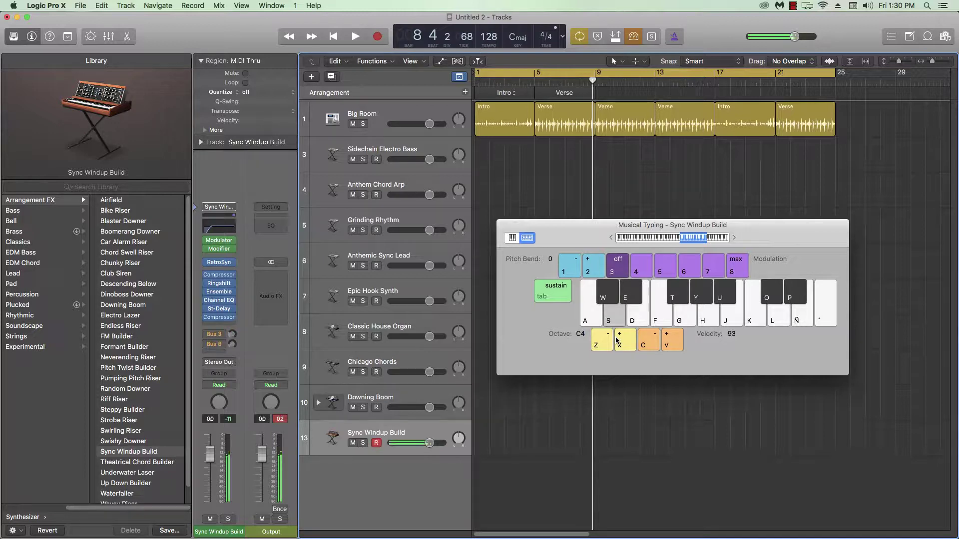
{"action": "key", "text": "f"}
{"action": "key", "text": "h"}
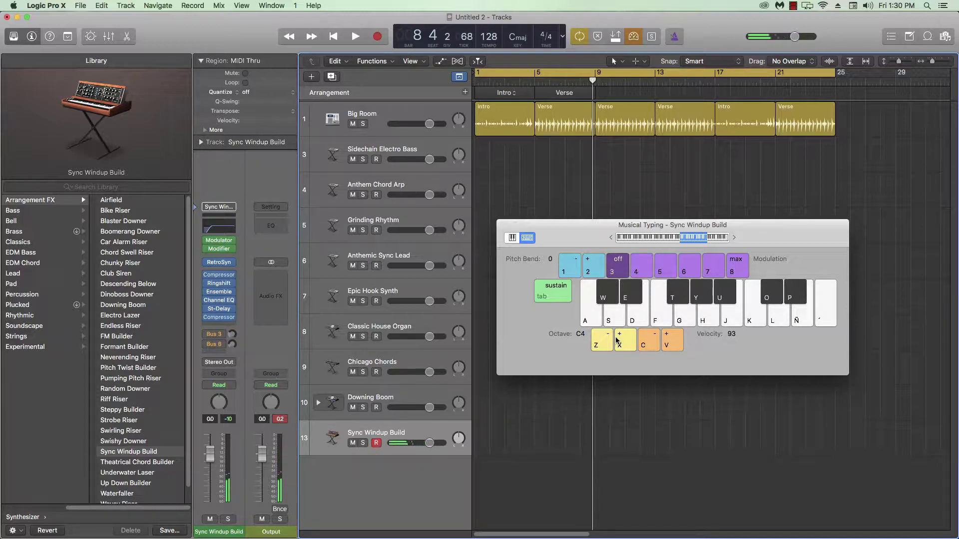
{"action": "key", "text": "d"}
{"action": "key", "text": "f"}
{"action": "key", "text": "g"}
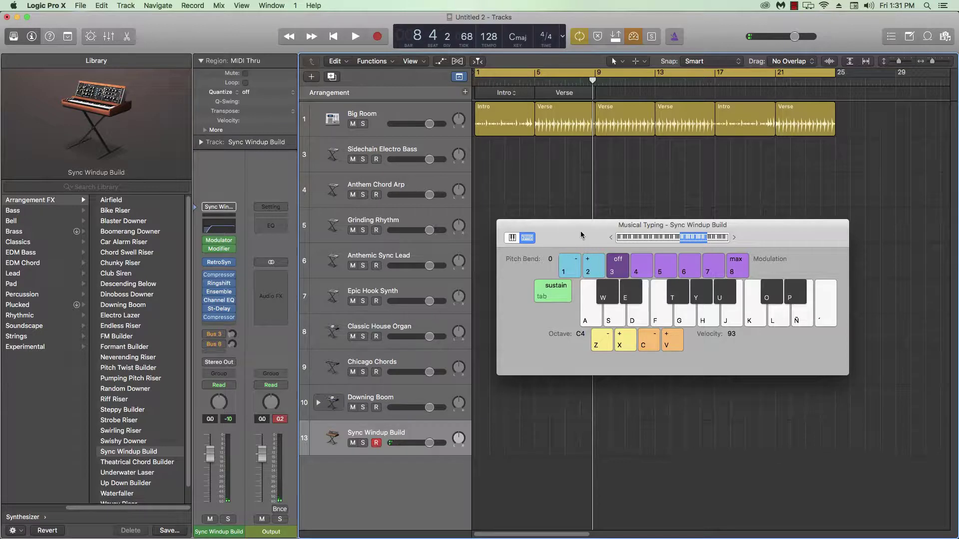
Select the Sidechain Electro Bass track and move the Musical Typing window clear of the track headers and its lane.
{"action": "left_click_drag", "start_coordinate": [581, 235], "coordinate": [598, 200]}
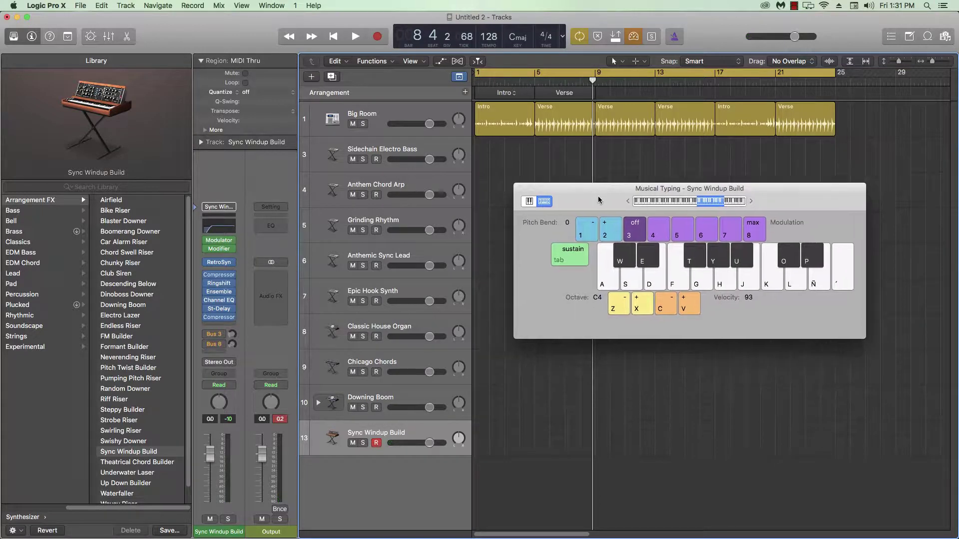
{"action": "left_click", "coordinate": [404, 151]}
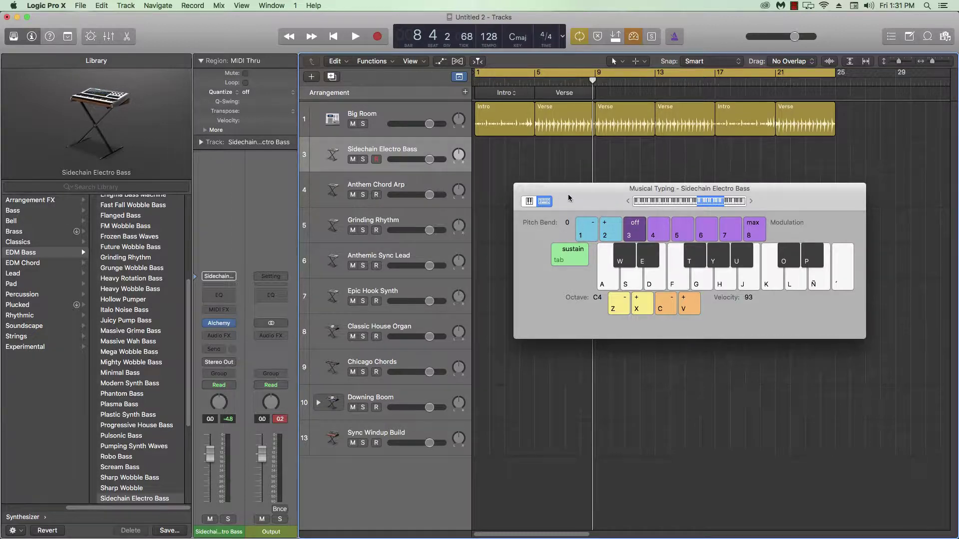
{"action": "left_click_drag", "start_coordinate": [568, 198], "coordinate": [592, 186]}
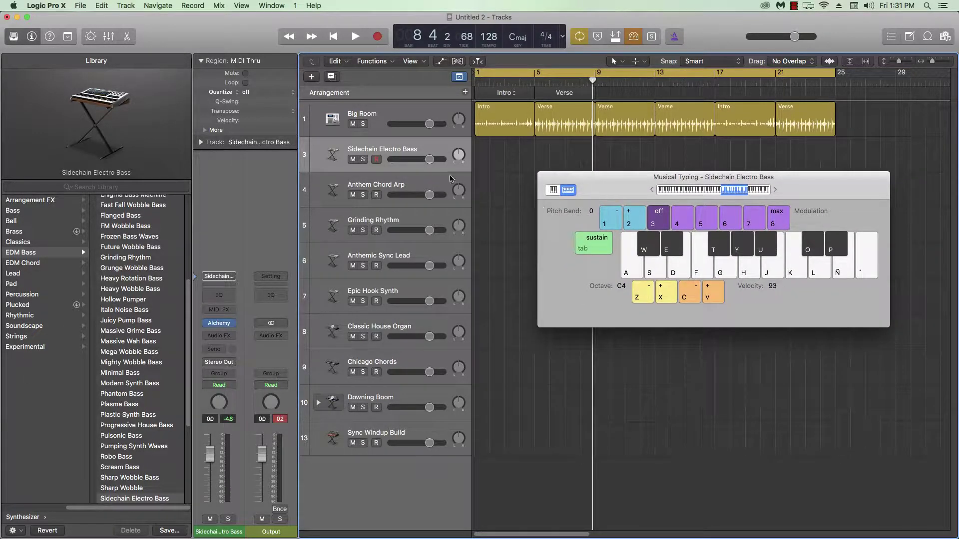
Open the Step Input Keyboard below the Musical Typing window, choose quarter-note length and place the playhead at bar 1.
{"action": "left_click", "coordinate": [274, 5]}
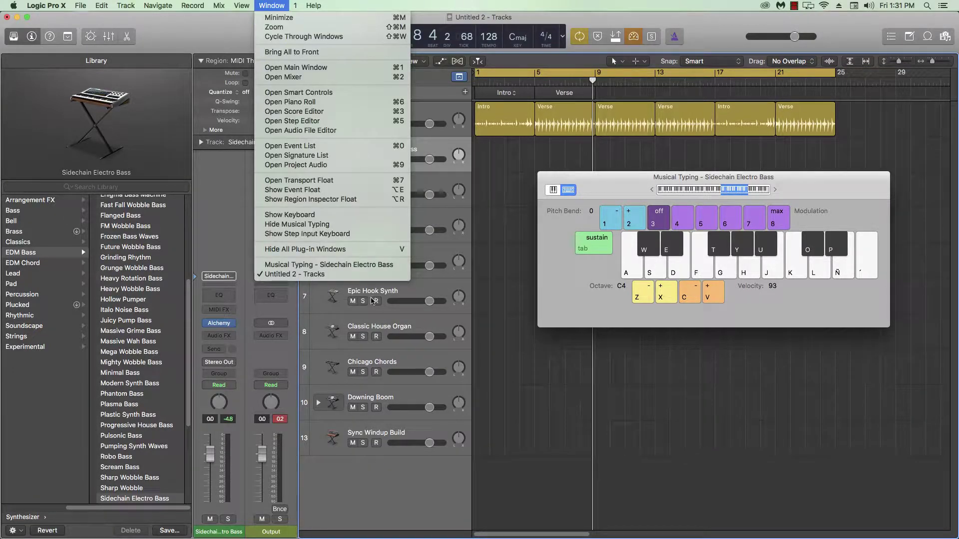
{"action": "left_click", "coordinate": [308, 234]}
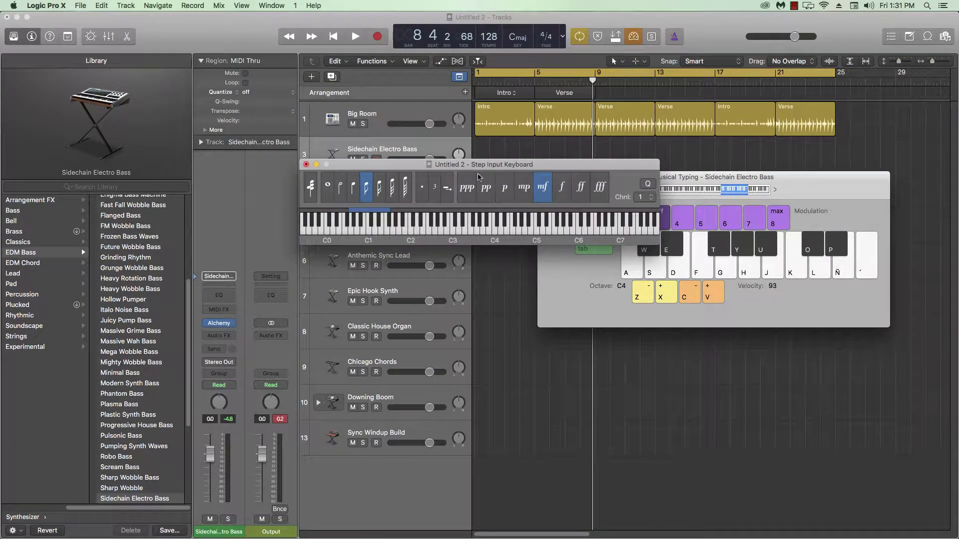
{"action": "left_click_drag", "start_coordinate": [477, 177], "coordinate": [554, 368]}
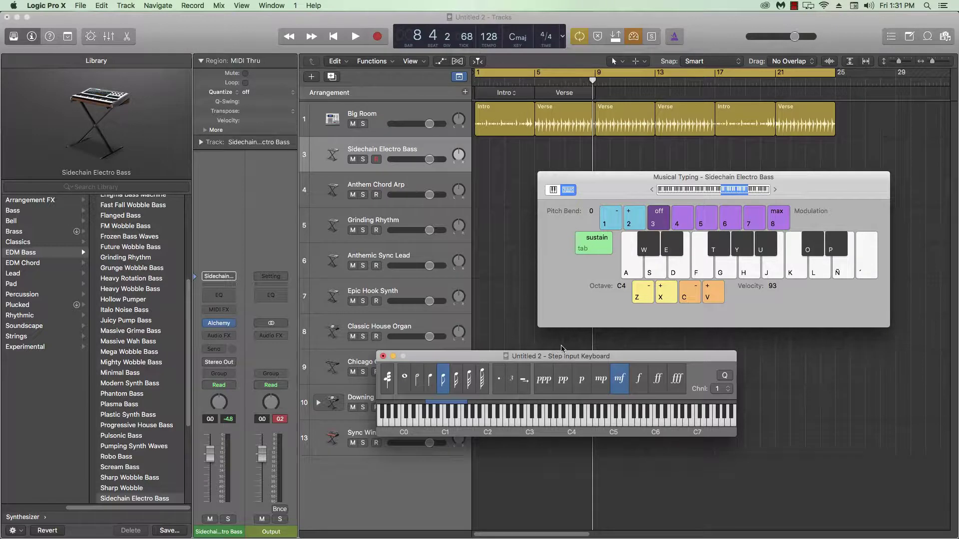
{"action": "left_click", "coordinate": [429, 385]}
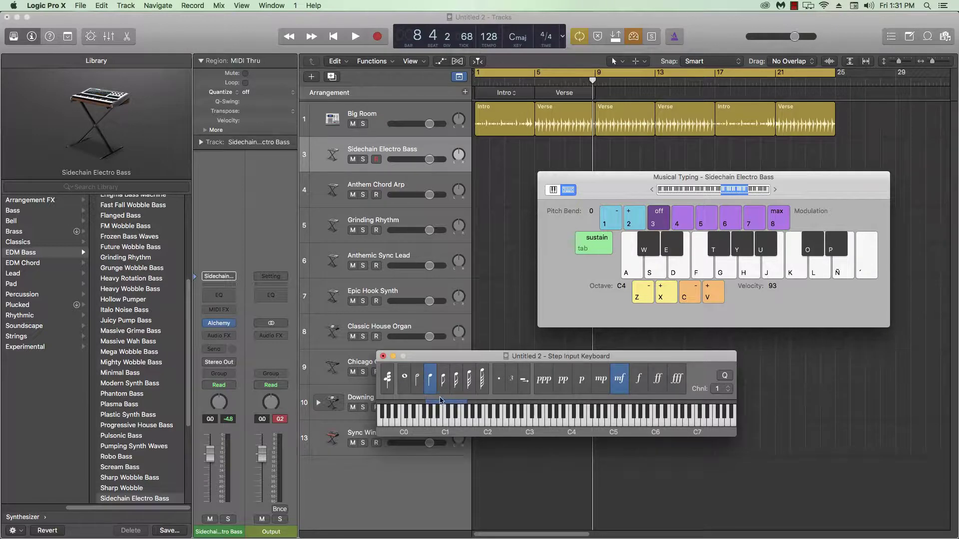
{"action": "left_click", "coordinate": [478, 83]}
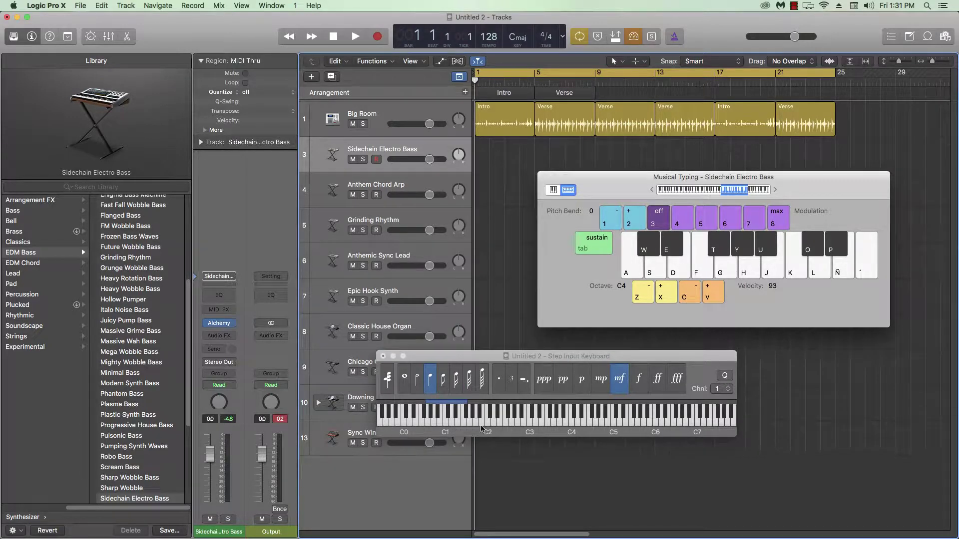
Compare the D note on Sidechain Electro Bass at octaves C1 and C2, leaving the Musical Typing octave at C2.
{"action": "left_click", "coordinate": [640, 293]}
{"action": "left_click", "coordinate": [642, 294]}
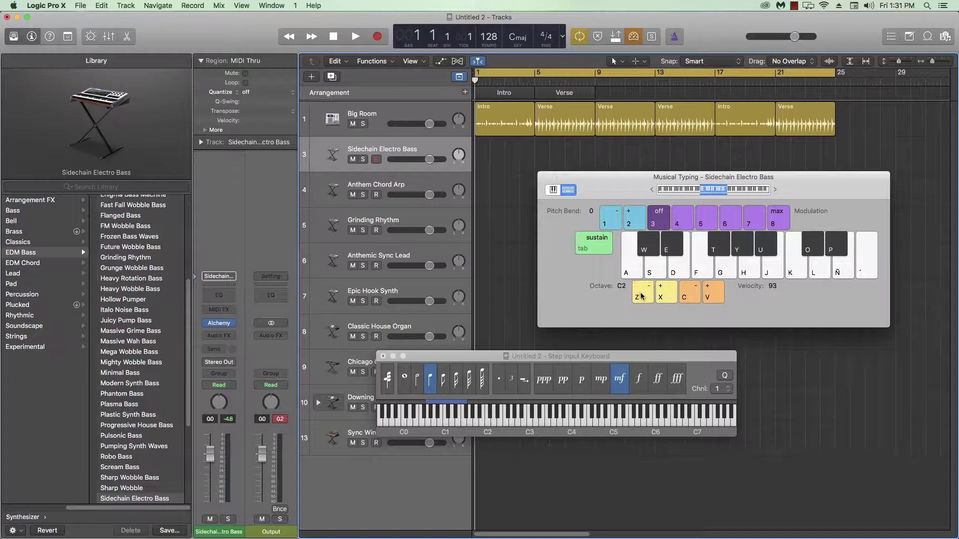
{"action": "left_click", "coordinate": [642, 295]}
{"action": "left_click", "coordinate": [667, 298]}
{"action": "left_click", "coordinate": [655, 272]}
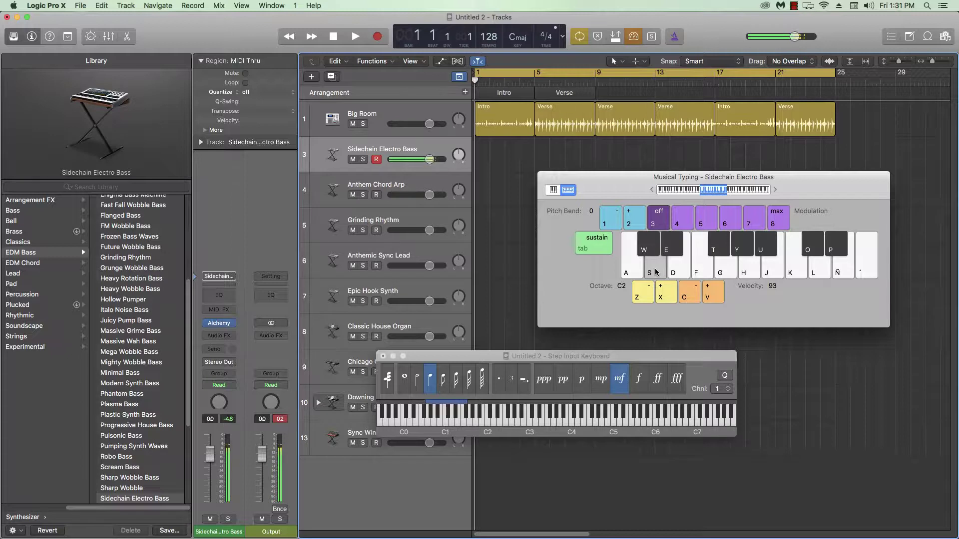
{"action": "left_click", "coordinate": [644, 295]}
{"action": "left_click", "coordinate": [656, 270]}
{"action": "left_click", "coordinate": [662, 290]}
{"action": "left_click", "coordinate": [657, 268]}
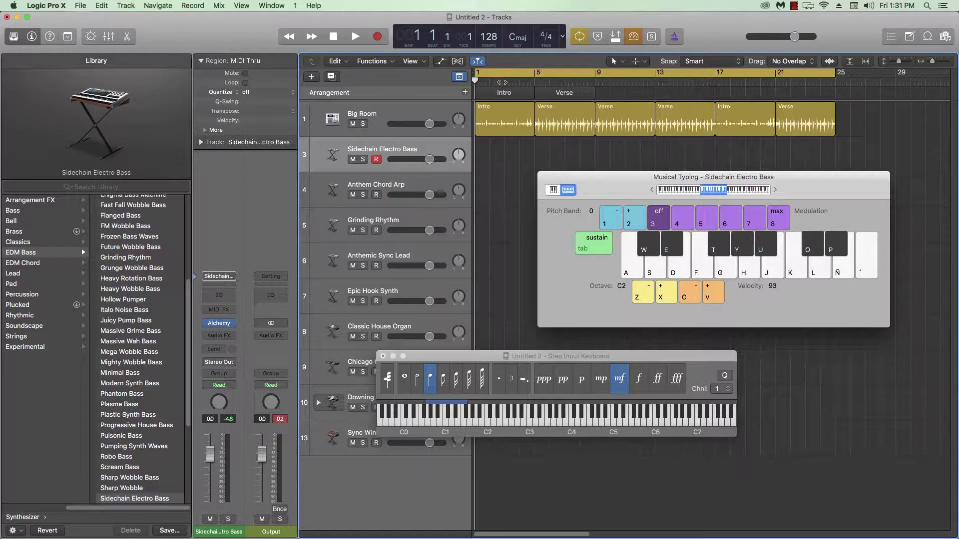
Step-enter quarter notes on Sidechain Electro Bass: D2 at bars 1 and 3, plus two D2 and two A2 in bar 4.
{"action": "left_click", "coordinate": [493, 424]}
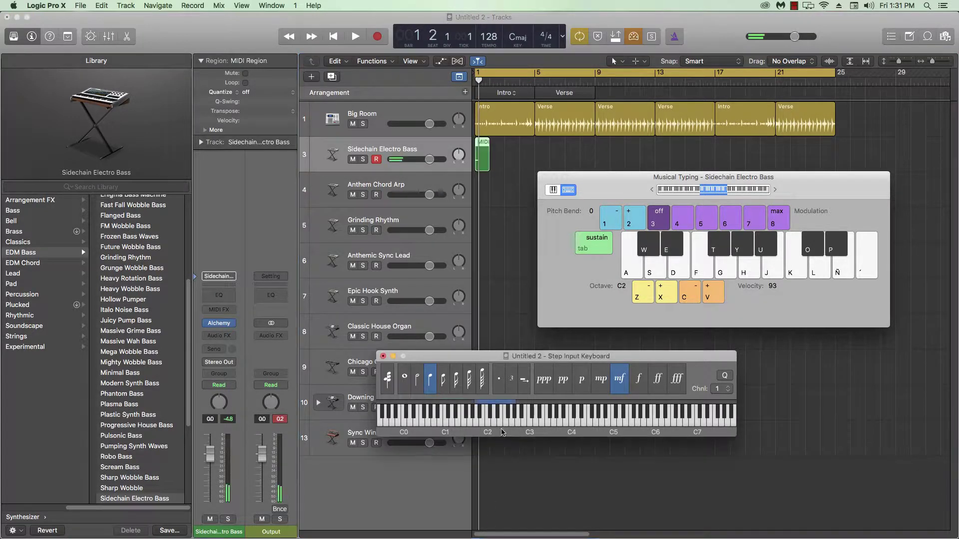
{"action": "left_click", "coordinate": [505, 82]}
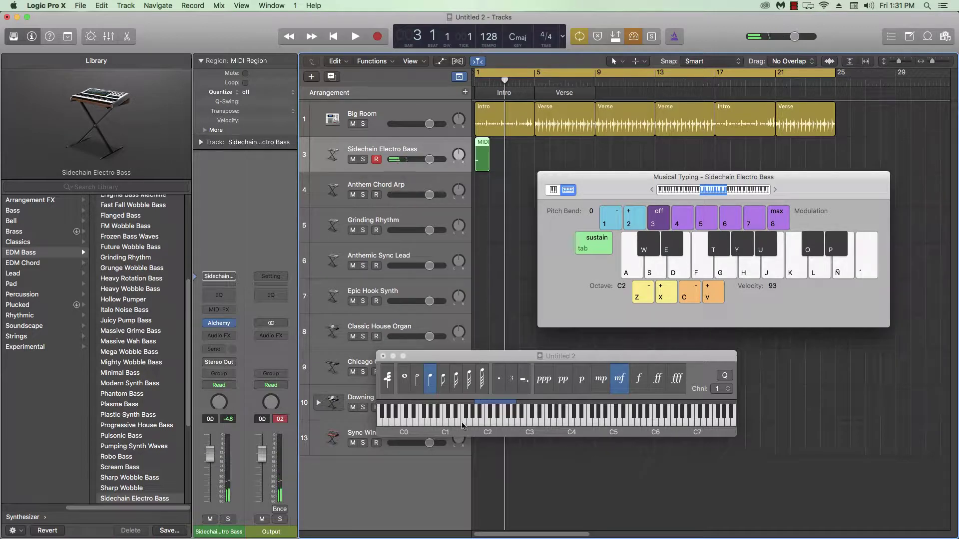
{"action": "left_click", "coordinate": [494, 424]}
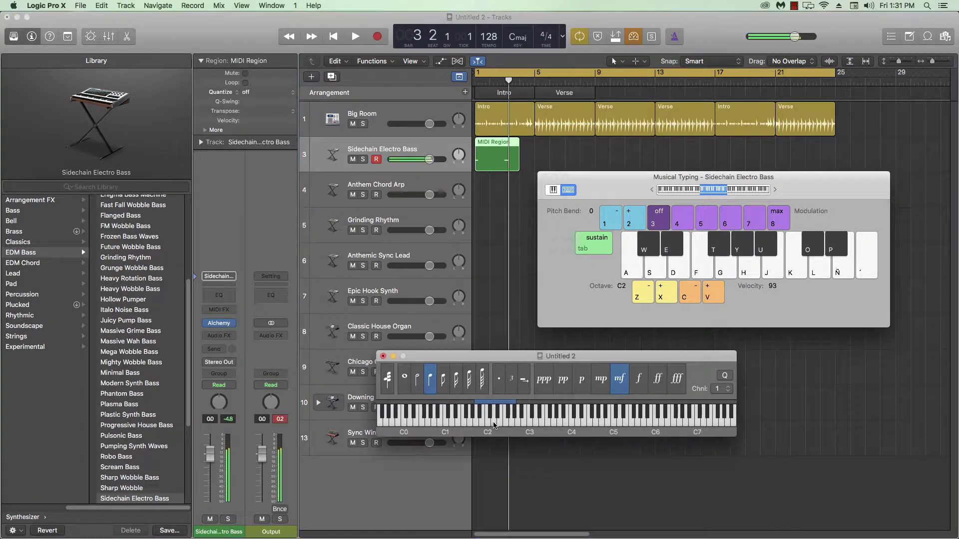
{"action": "left_click", "coordinate": [520, 82]}
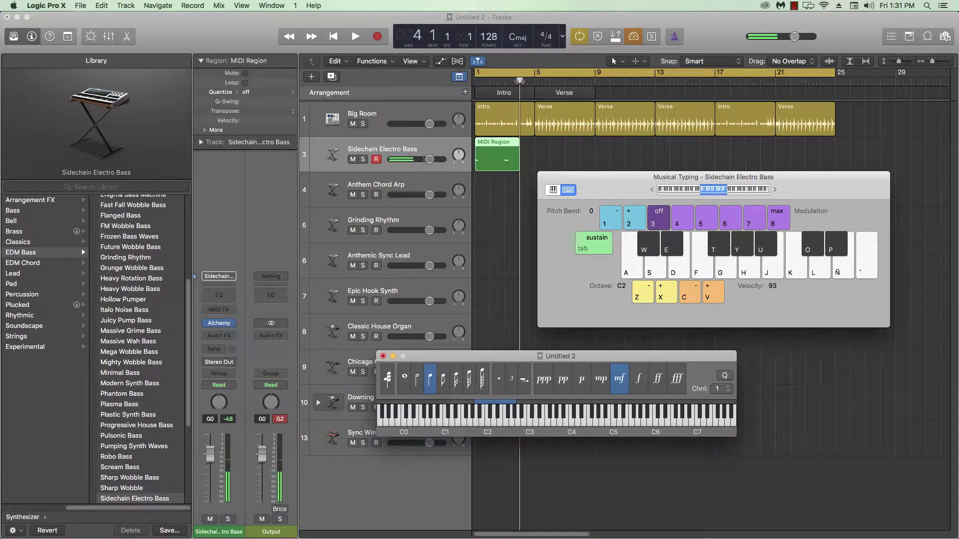
{"action": "left_click", "coordinate": [493, 424]}
{"action": "left_click", "coordinate": [494, 425]}
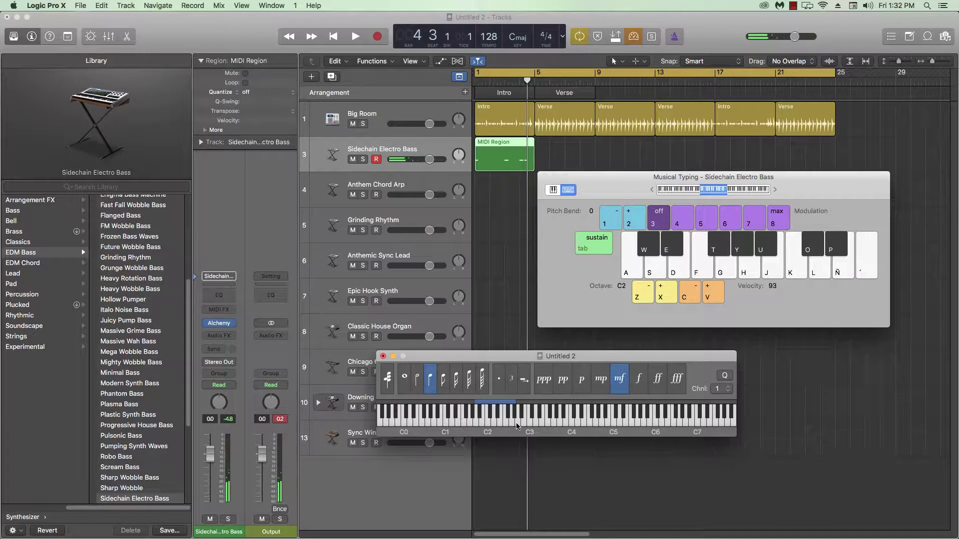
{"action": "left_click", "coordinate": [517, 426]}
{"action": "left_click", "coordinate": [517, 426]}
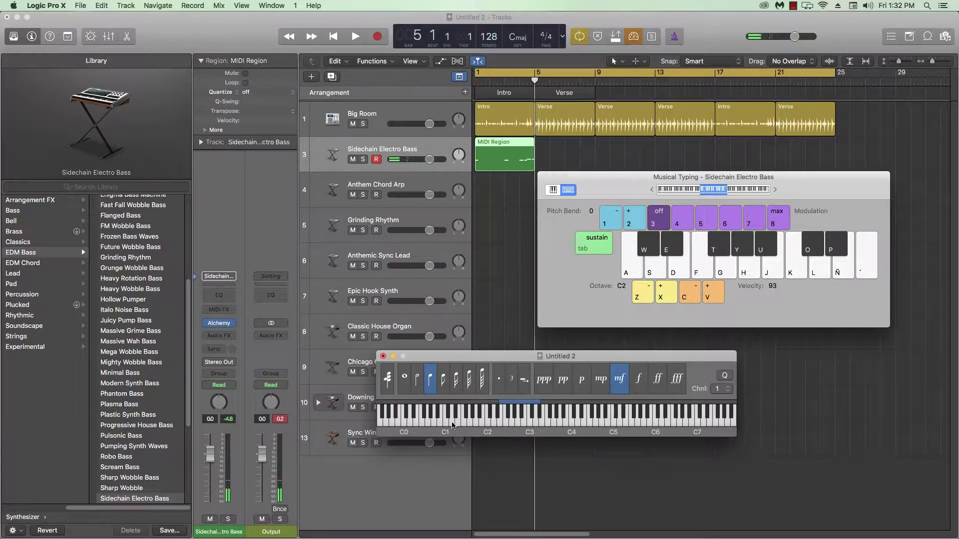
Step-enter four D2 quarter notes in bar 5 and four E2 quarter notes in bar 6 of the bass region.
{"action": "left_click", "coordinate": [493, 423]}
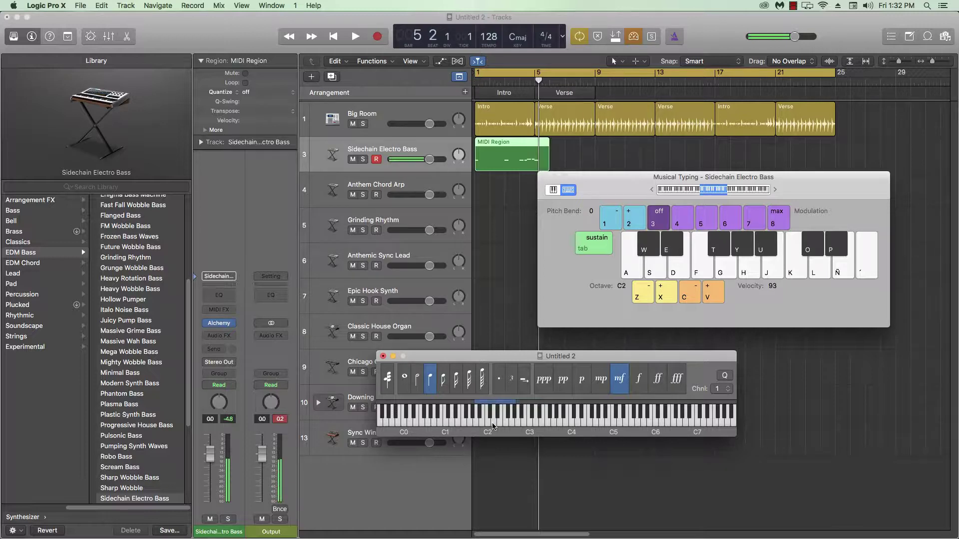
{"action": "left_click", "coordinate": [493, 424]}
{"action": "left_click", "coordinate": [492, 424]}
{"action": "left_click", "coordinate": [492, 423]}
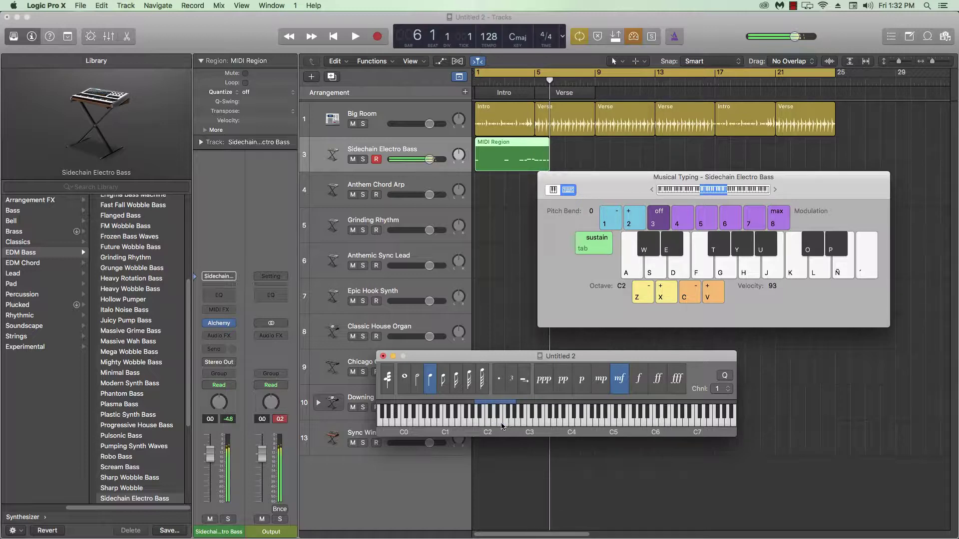
{"action": "left_click", "coordinate": [501, 423]}
{"action": "left_click", "coordinate": [501, 423]}
{"action": "left_click", "coordinate": [501, 424]}
{"action": "left_click", "coordinate": [501, 424]}
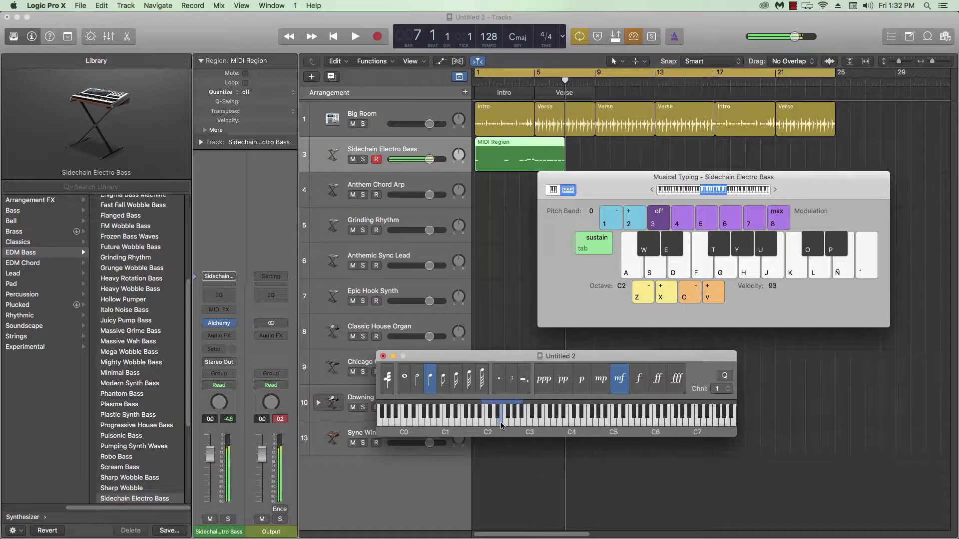
Step-enter four F2 quarter notes in bar 7 and four D2 quarter notes in bar 8 of the bass region.
{"action": "left_click", "coordinate": [504, 425]}
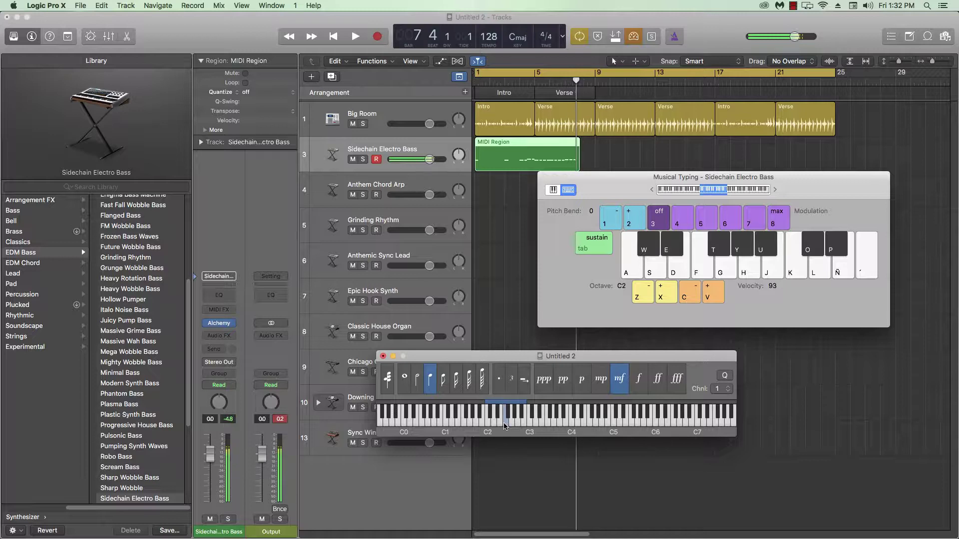
{"action": "left_click", "coordinate": [504, 425]}
{"action": "left_click", "coordinate": [493, 423]}
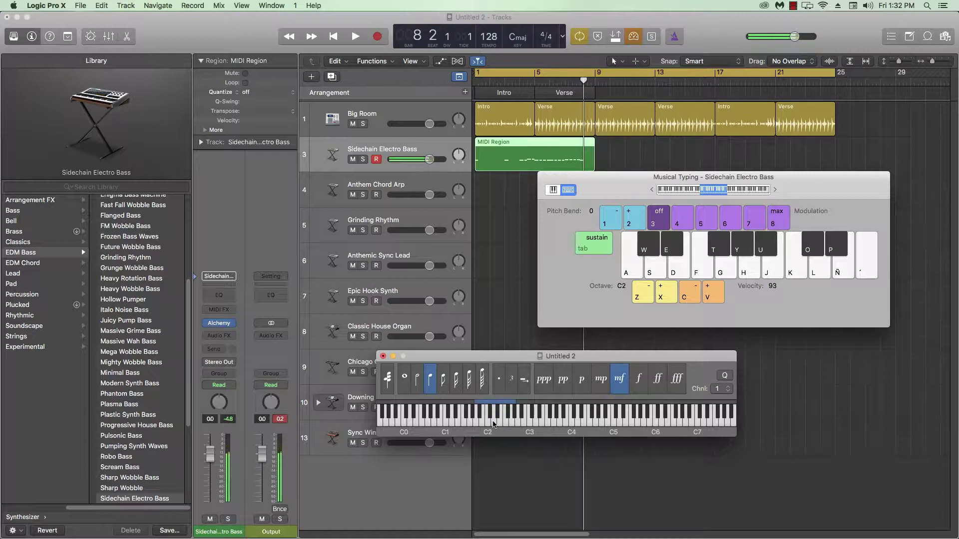
{"action": "left_click", "coordinate": [493, 423]}
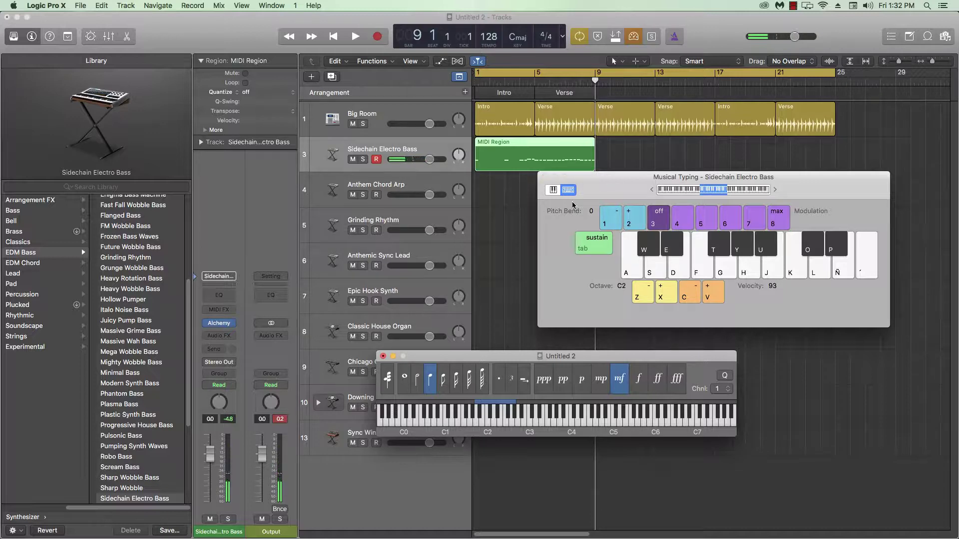
Split the Sidechain Electro Bass MIDI region at bar 5, where the Verse begins.
{"action": "left_click", "coordinate": [539, 83]}
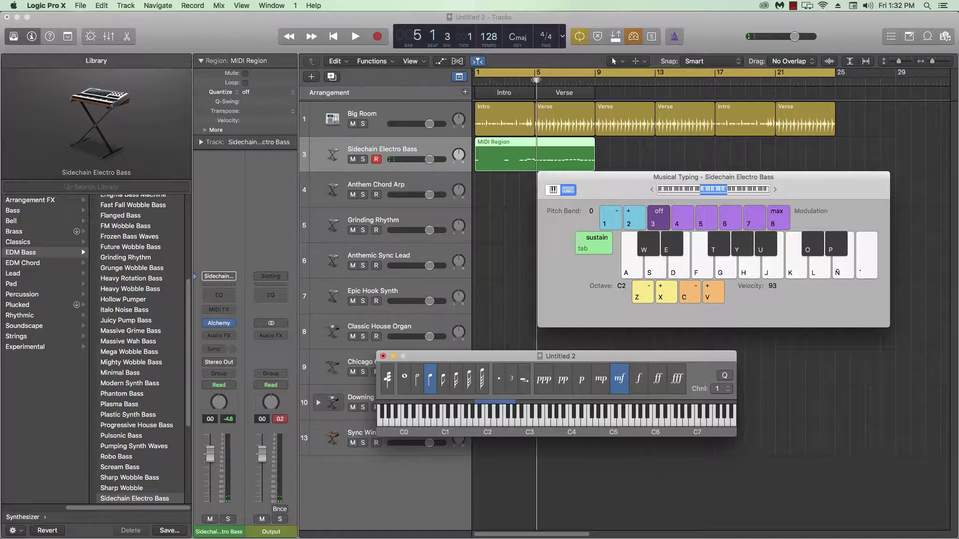
{"action": "left_click", "coordinate": [558, 163]}
{"action": "key", "text": "super+t"}
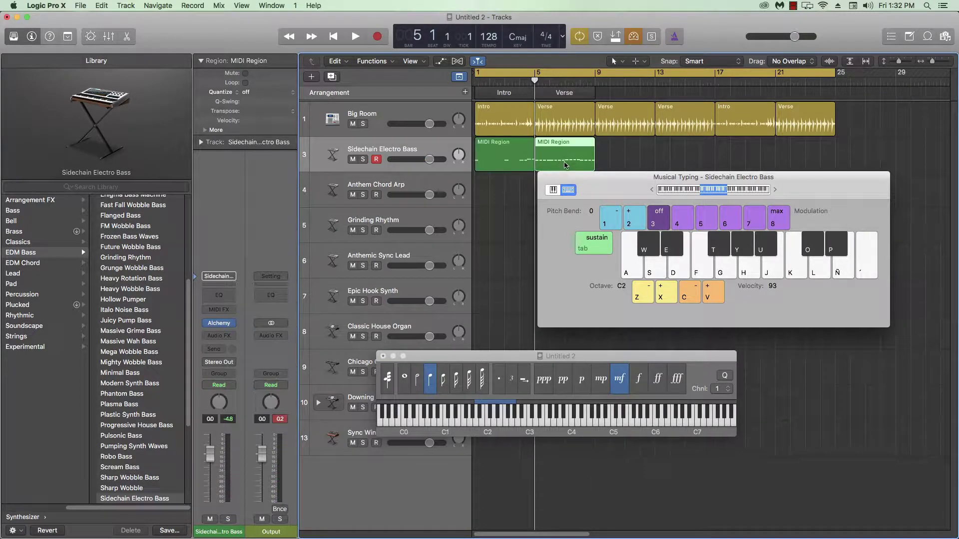
Copy the verse MIDI region of Sidechain Electro Bass to bars 9 and 13, and play it back from bar 5.
{"action": "left_click_drag", "start_coordinate": [566, 145], "coordinate": [668, 144]}
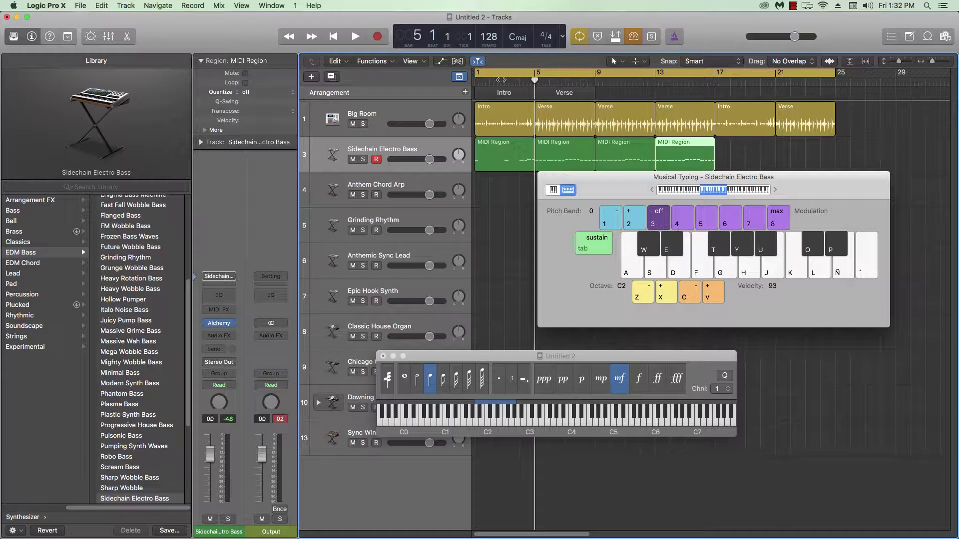
{"action": "key", "text": "space"}
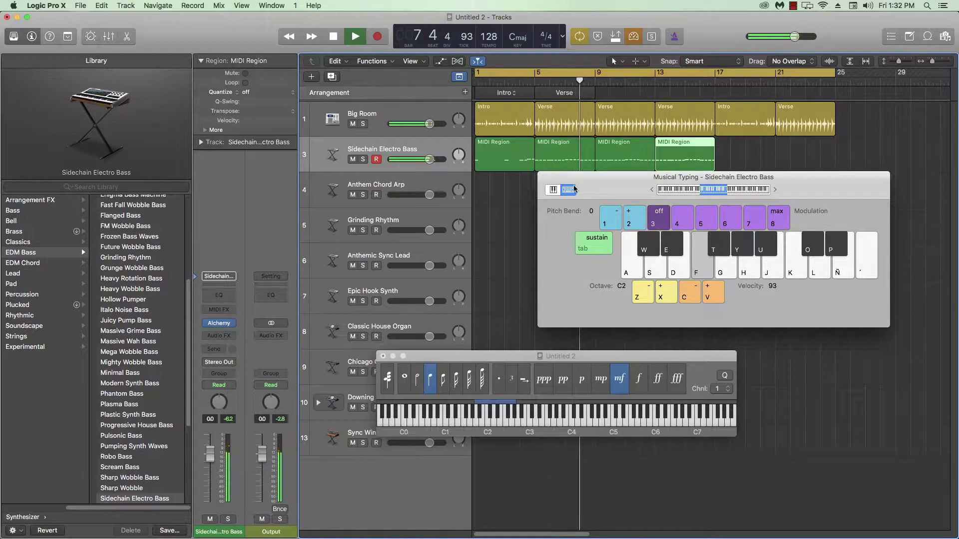
{"action": "key", "text": "space"}
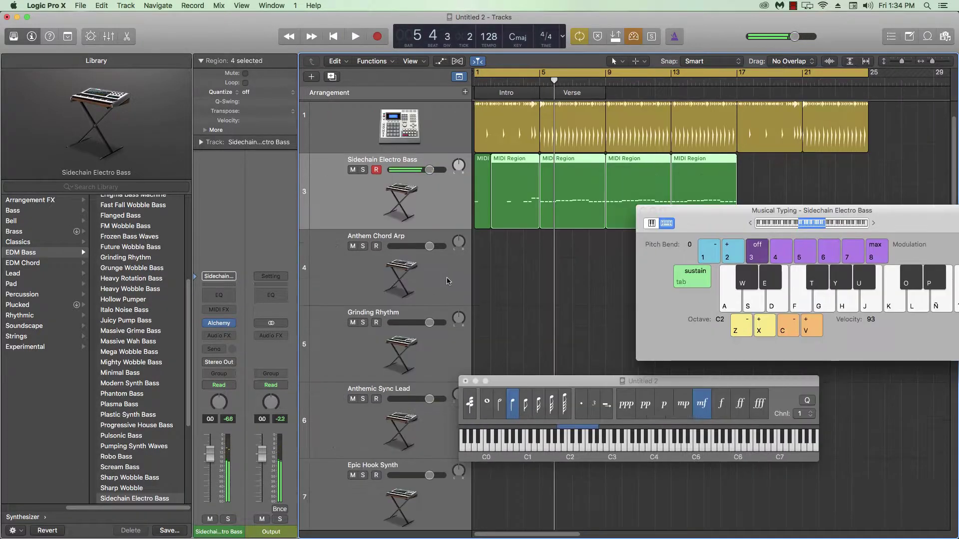
Select the Anthem Chord Arp track and audition a D minor chord on it with Musical Typing.
{"action": "left_click", "coordinate": [445, 273]}
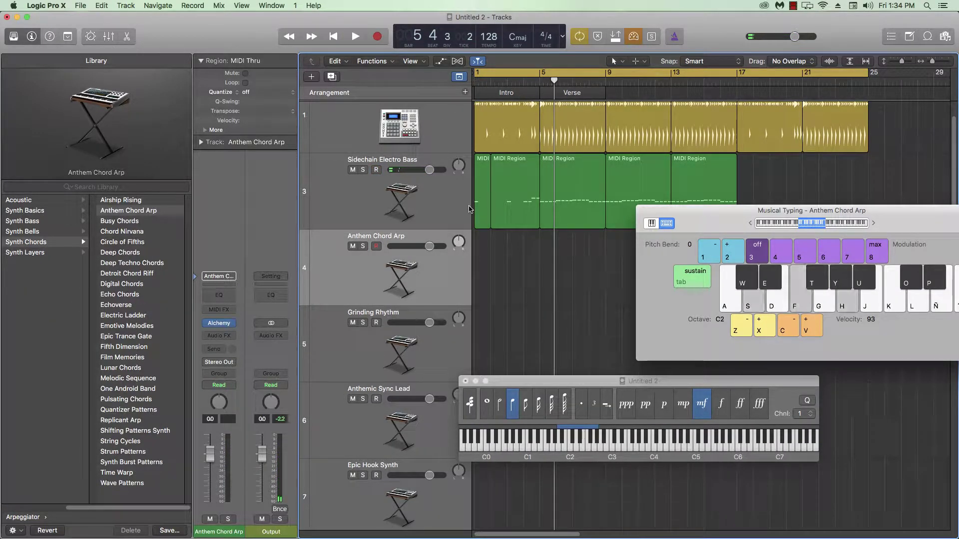
{"action": "key", "text": "d"}
{"action": "key", "text": "f"}
{"action": "key", "text": "h"}
{"action": "left_click_drag", "start_coordinate": [731, 226], "coordinate": [650, 227]}
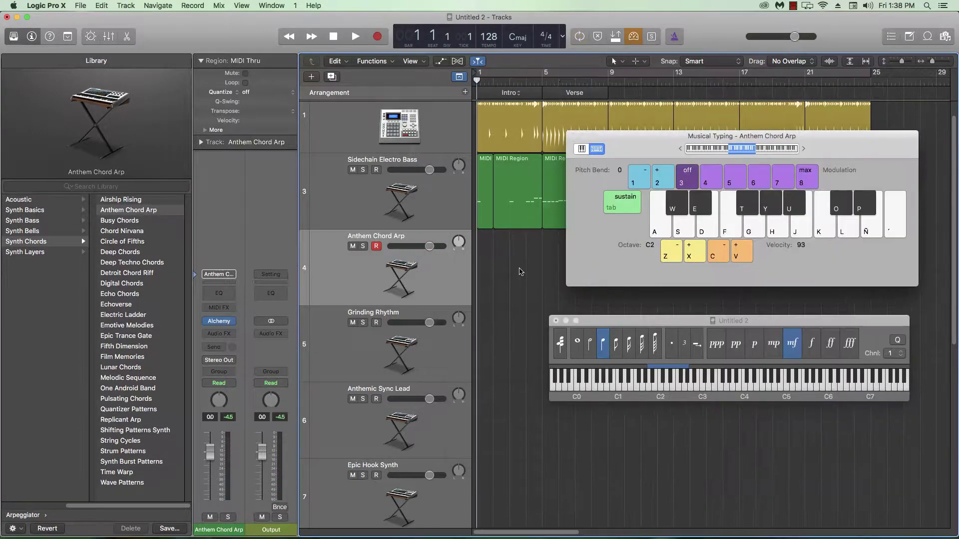
Start recording Anthem Chord Arp from bar 1, playing D minor chords in bars 1 to 3 and C# diminished in bar 4.
{"action": "left_click_drag", "start_coordinate": [598, 144], "coordinate": [661, 148]}
{"action": "key", "text": "r"}
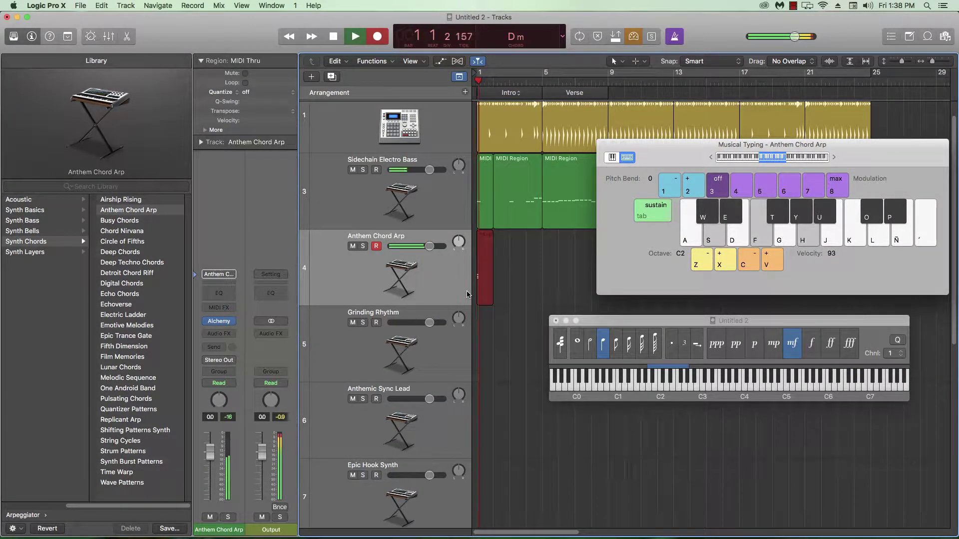
{"action": "key", "text": "s+f+h"}
{"action": "key", "text": "s+f"}
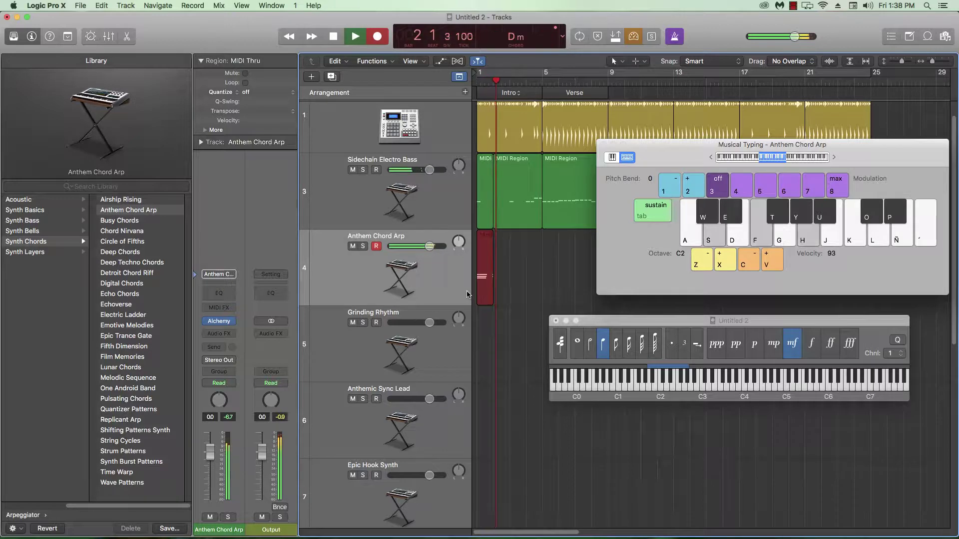
{"action": "key", "text": "s+f"}
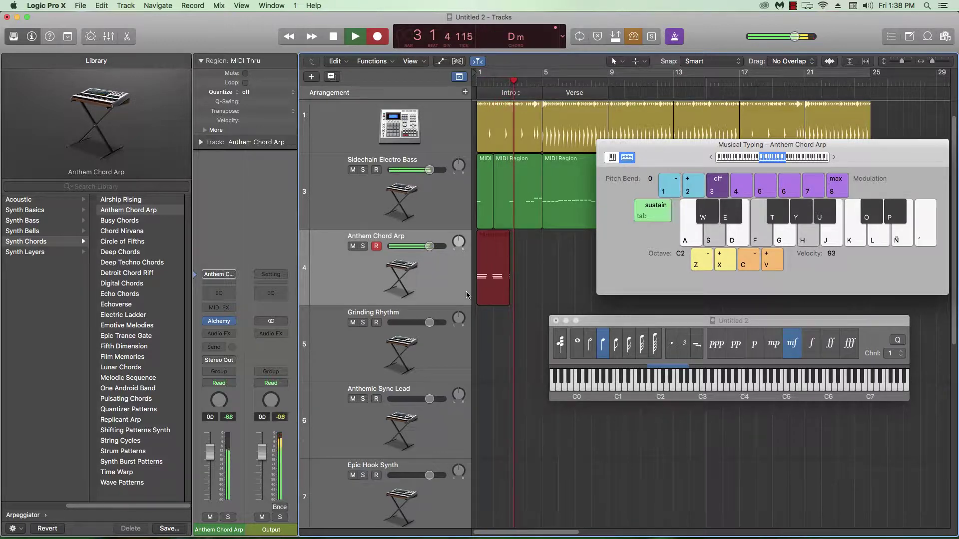
{"action": "key", "text": "w+d+g"}
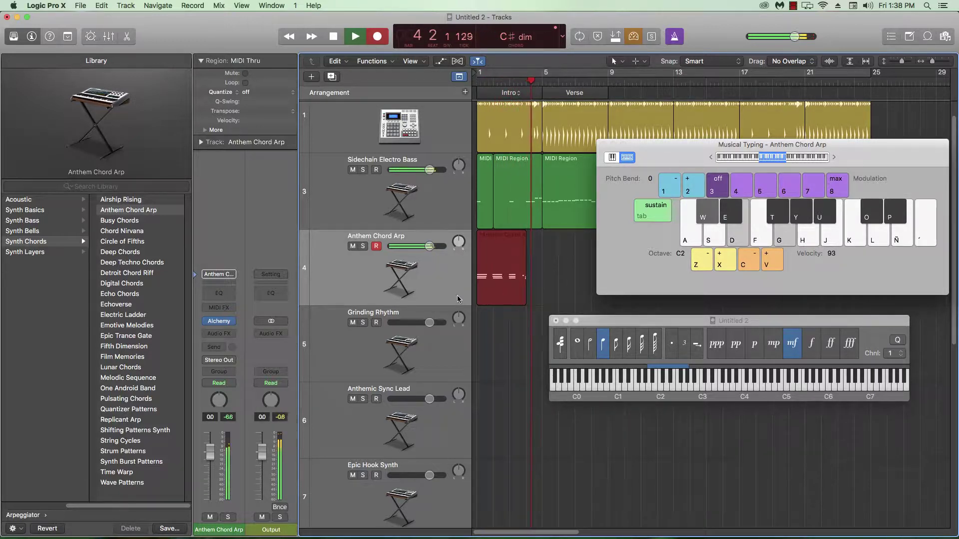
Continue recording with one chord per bar in bars 5 to 8: D minor, E minor, F major and G major.
{"action": "key", "text": "s+f+h"}
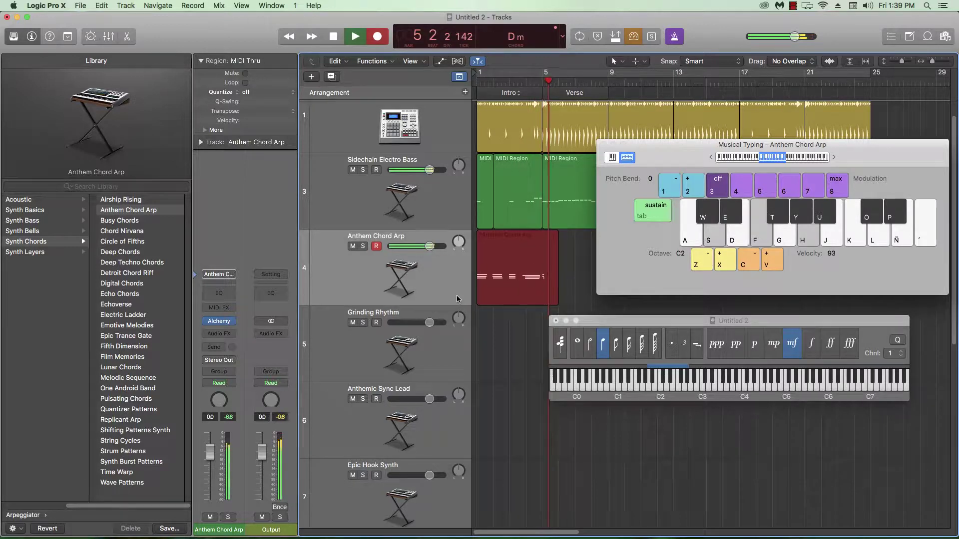
{"action": "key", "text": "d+g+j"}
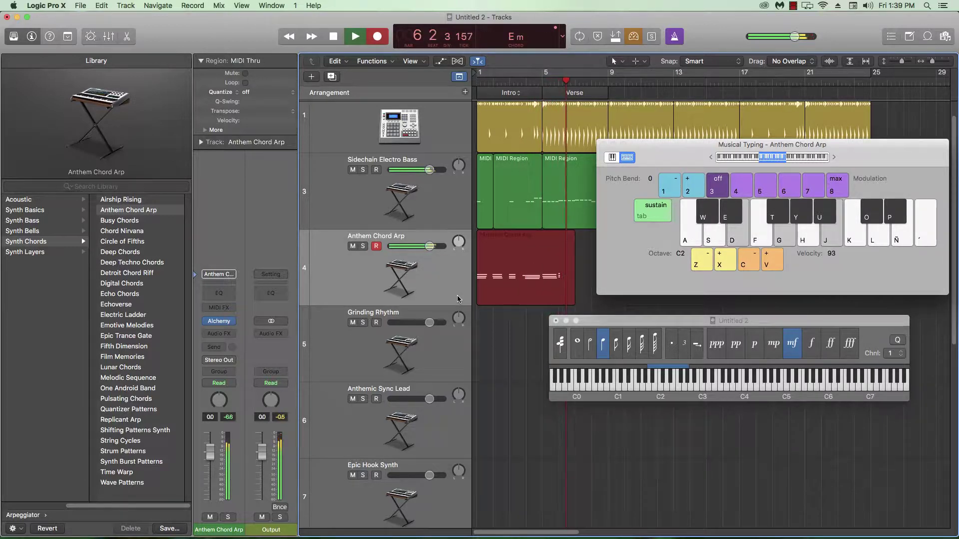
{"action": "key", "text": "f+h+k"}
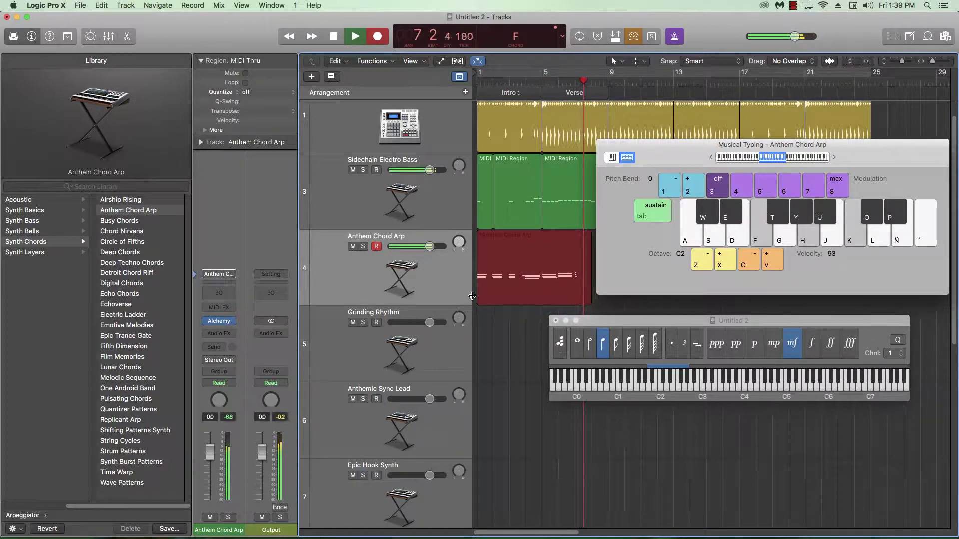
{"action": "key", "text": "s+g+j"}
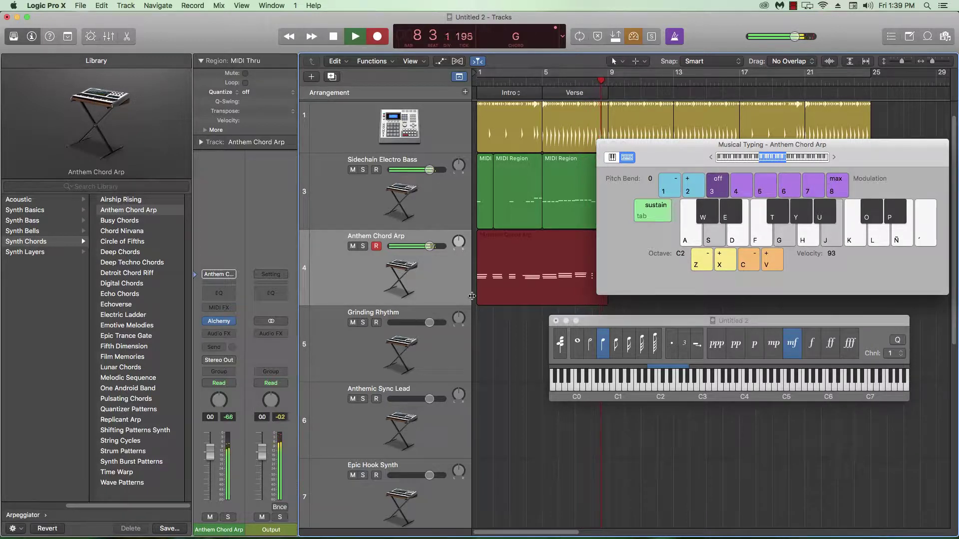
Record the D minor, E minor, F major and G major chords again, one per bar, in bars 9 to 12.
{"action": "key", "text": "s+f+h"}
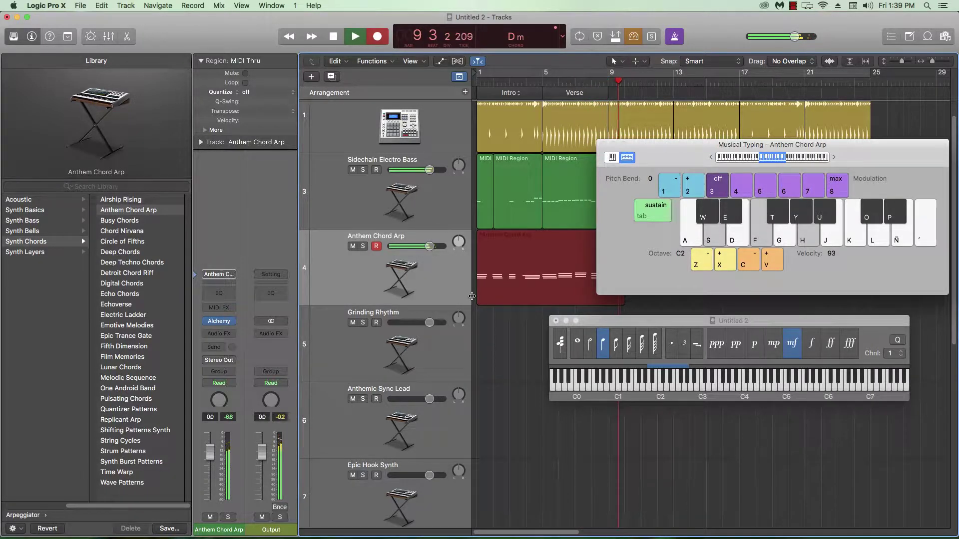
{"action": "key", "text": "d+g+j"}
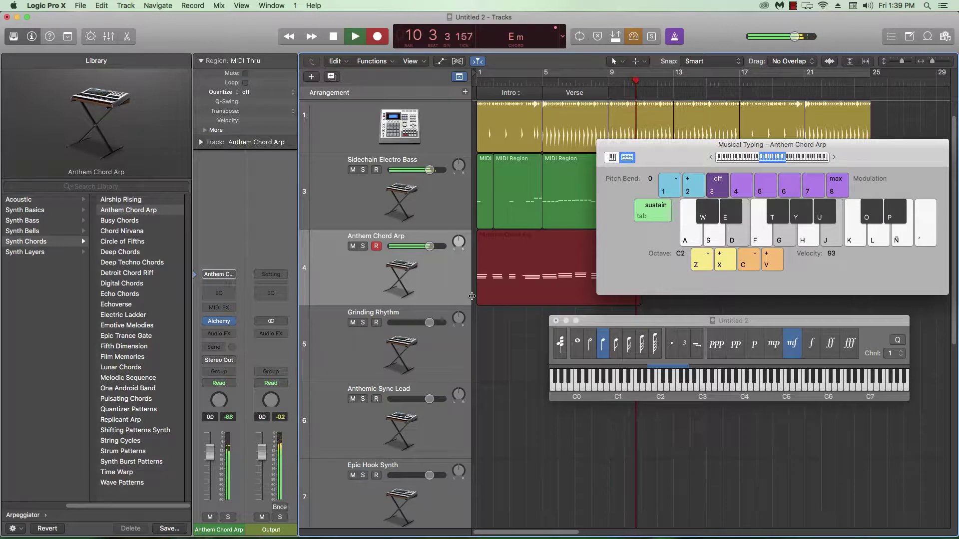
{"action": "key", "text": "f+h+k"}
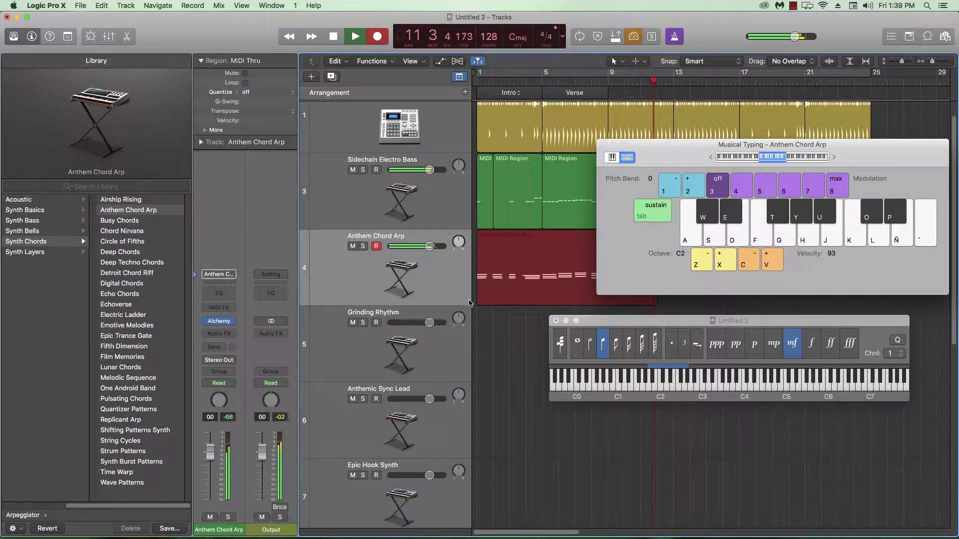
{"action": "key", "text": "s+g+j"}
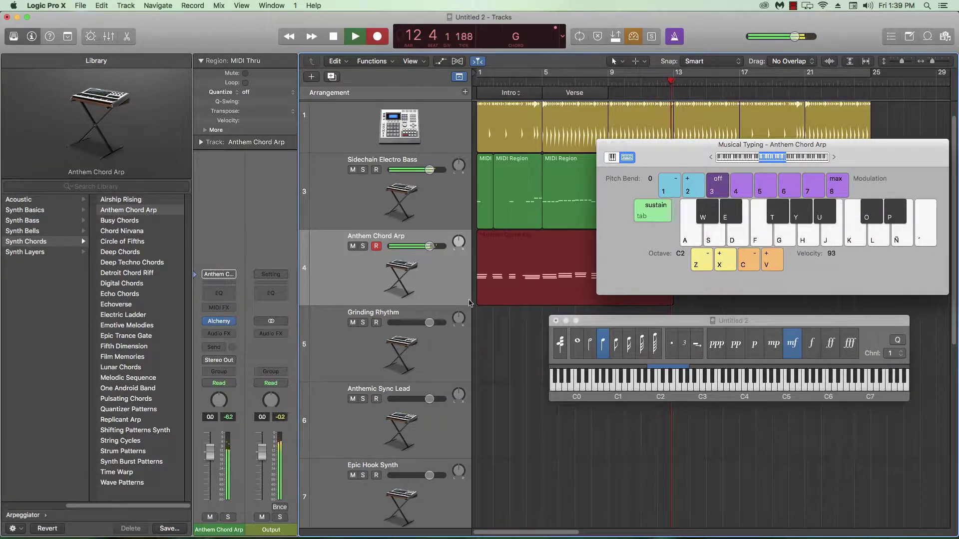
Record four short chords per bar in bars 13 to 16 on D minor, E minor, F and G, and stop recording.
{"action": "key", "text": "f+h+k"}
{"action": "key", "text": "f"}
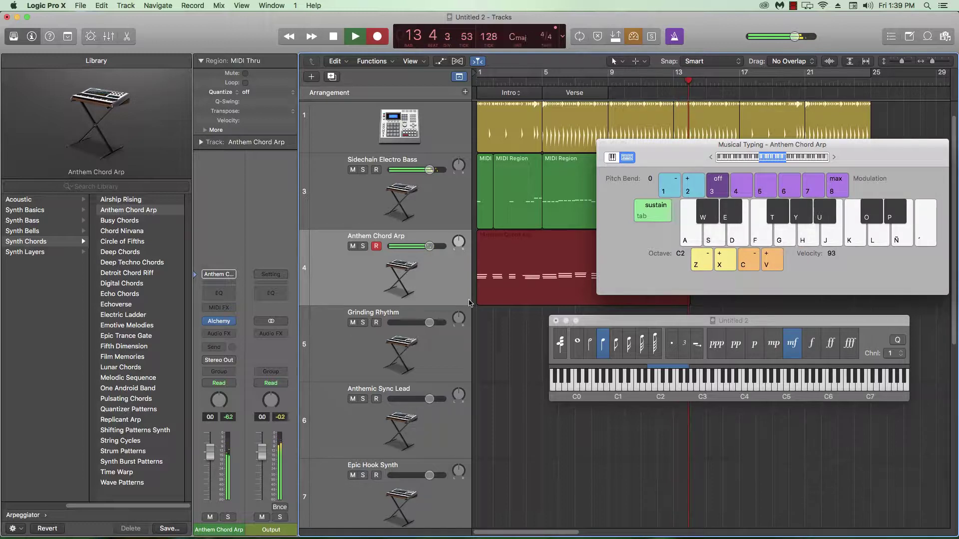
{"action": "key", "text": "g+j"}
{"action": "key", "text": "d"}
{"action": "key", "text": "d+j"}
{"action": "key", "text": "d+j"}
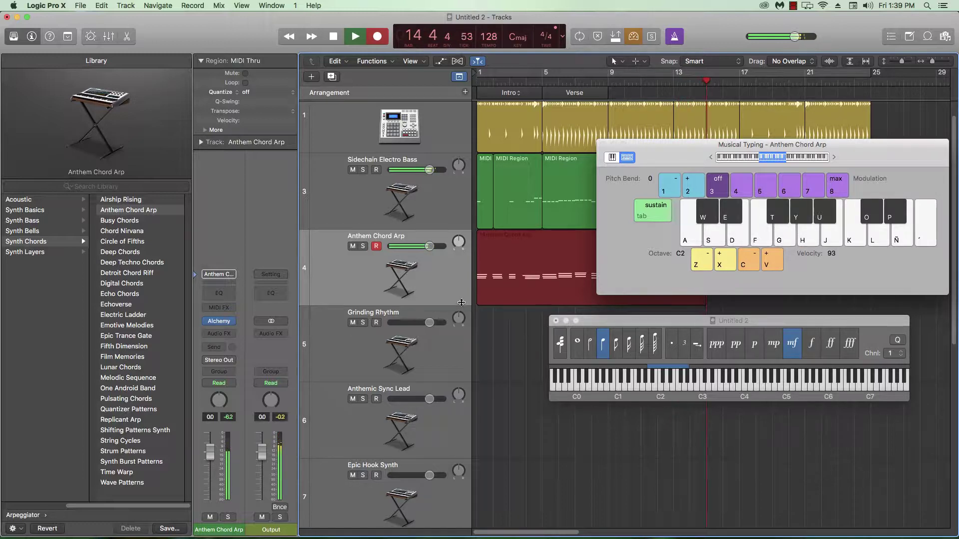
{"action": "key", "text": "f+k"}
{"action": "key", "text": "f+k"}
{"action": "key", "text": "f+k"}
{"action": "key", "text": "s+g+j"}
{"action": "key", "text": "s+g+j"}
{"action": "key", "text": "s+g+j"}
{"action": "key", "text": "s+g+j"}
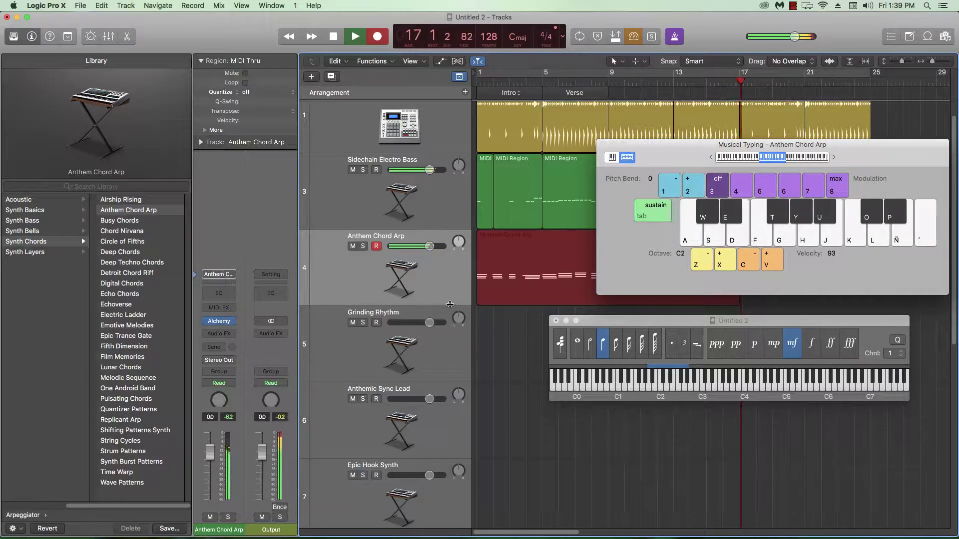
{"action": "key", "text": "space"}
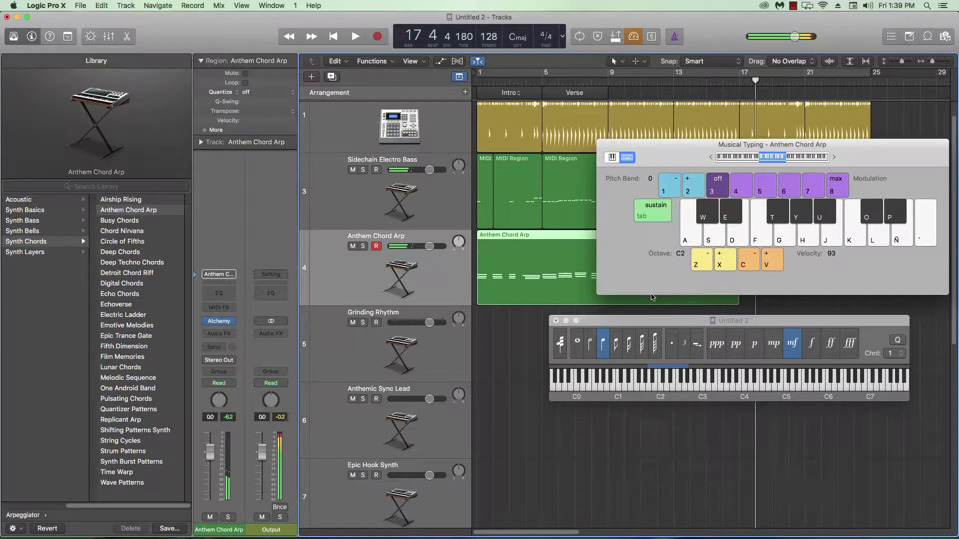
Return to bar 1, enable cycle mode and play back the recorded chords with the drums and bass.
{"action": "key", "text": "Return"}
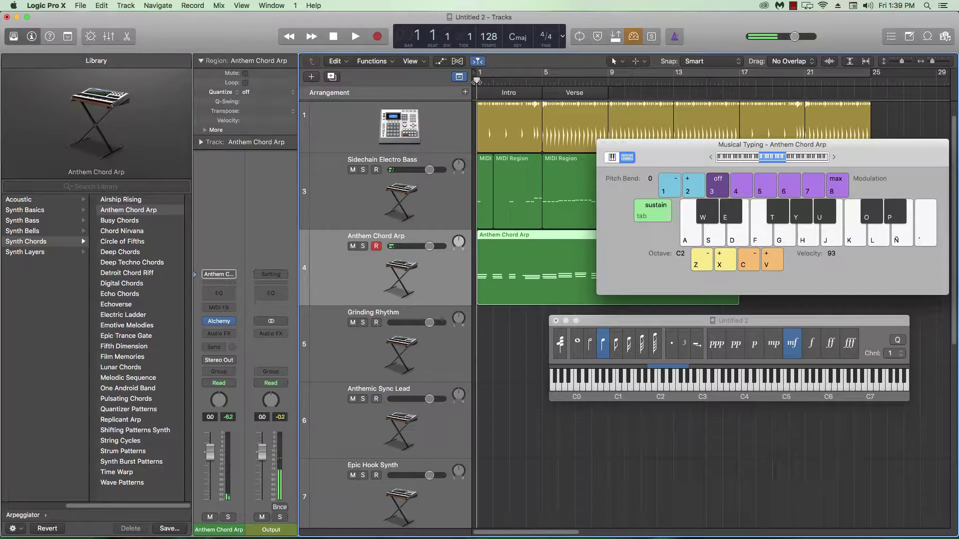
{"action": "left_click", "coordinate": [514, 69]}
{"action": "key", "text": "space"}
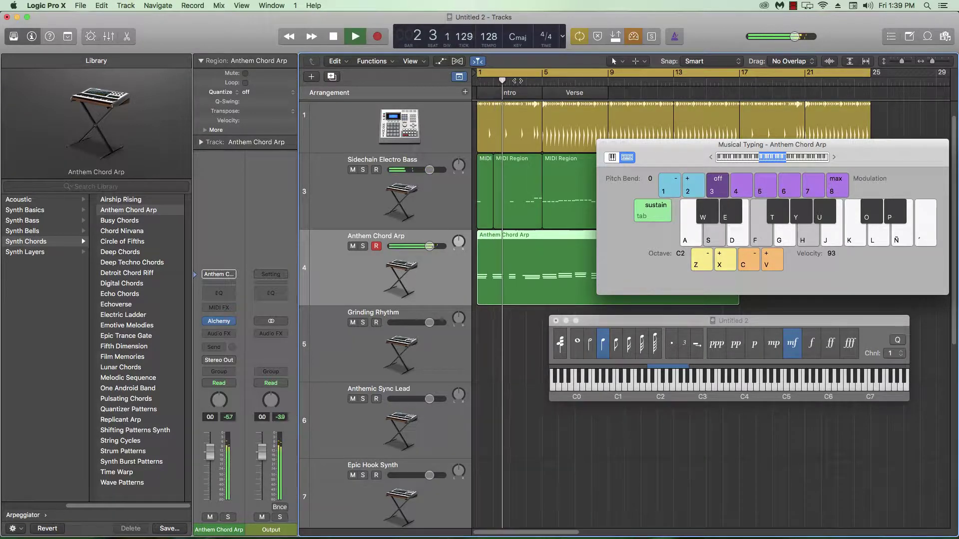
{"action": "key", "text": "f"}
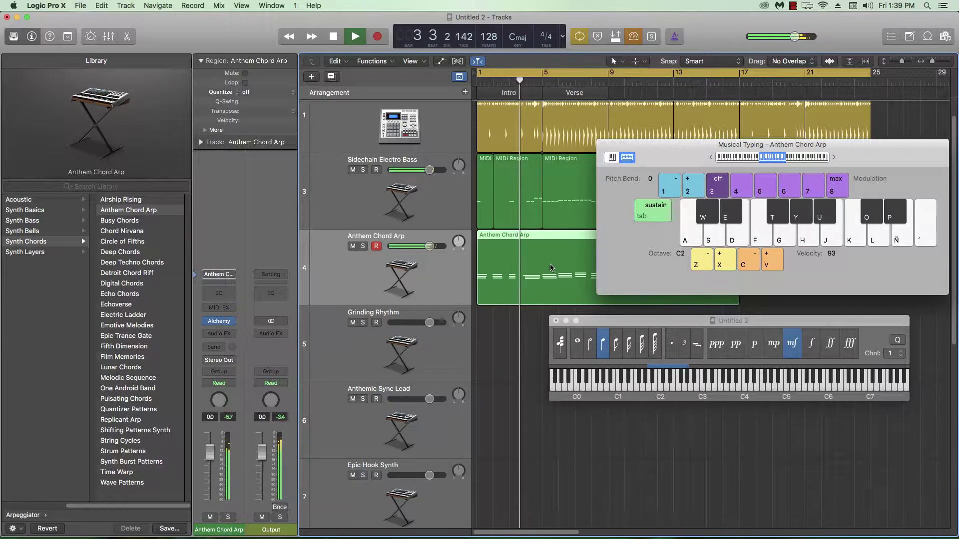
{"action": "key", "text": "g"}
{"action": "key", "text": "d"}
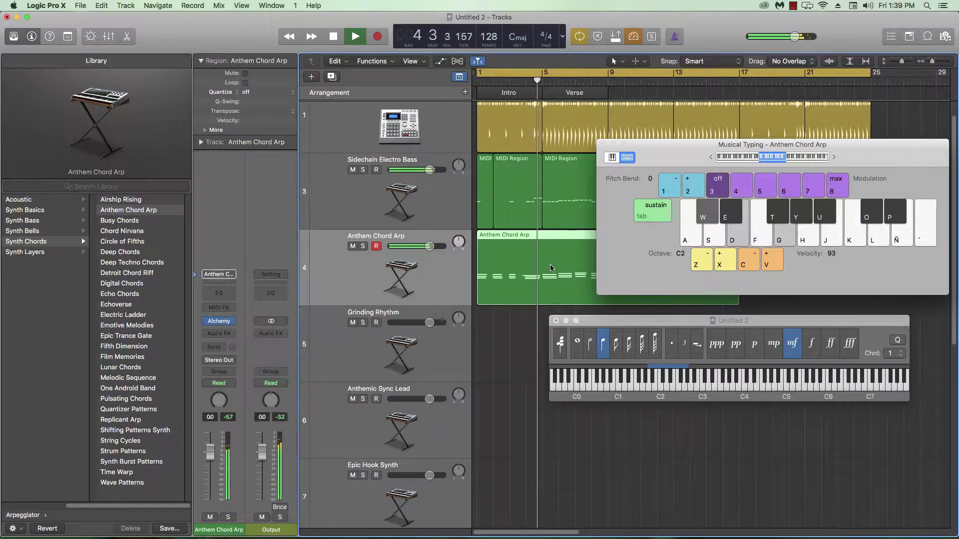
{"action": "key", "text": "f"}
{"action": "key", "text": "s"}
{"action": "key", "text": "space"}
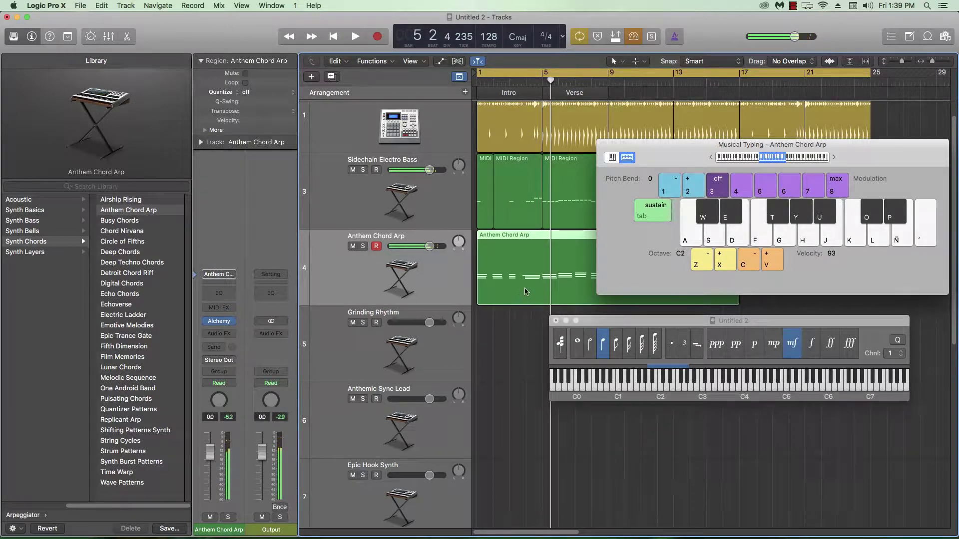
Open the Anthem Chord Arp region in the Piano Roll and shorten the C# diminished chord so it starts around the middle of bar 4.
{"action": "double_click", "coordinate": [530, 283]}
{"action": "left_click_drag", "start_coordinate": [625, 320], "coordinate": [639, 222]}
{"action": "left_click", "coordinate": [648, 492]}
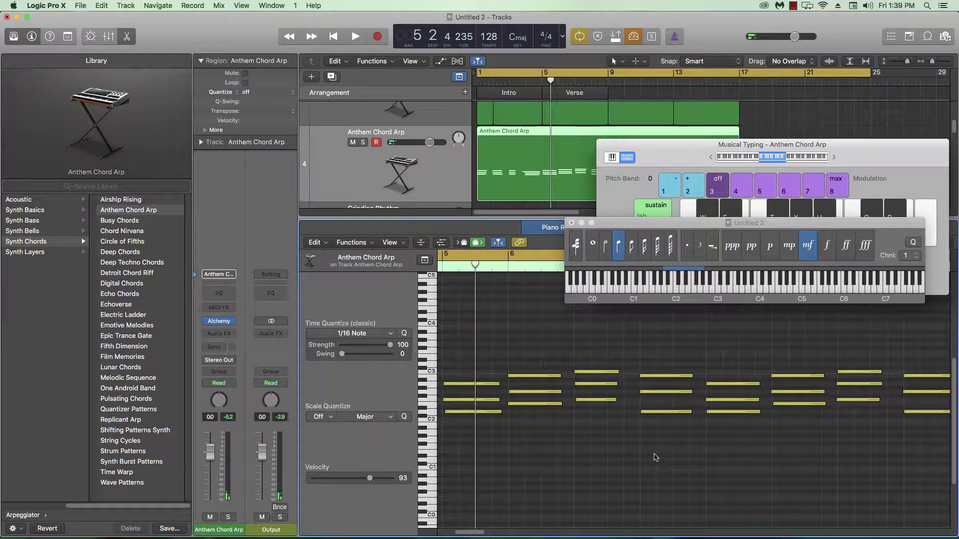
{"action": "left_click_drag", "start_coordinate": [649, 365], "coordinate": [647, 438]}
{"action": "scroll", "coordinate": [648, 437], "scroll_direction": "down", "scroll_amount": 3}
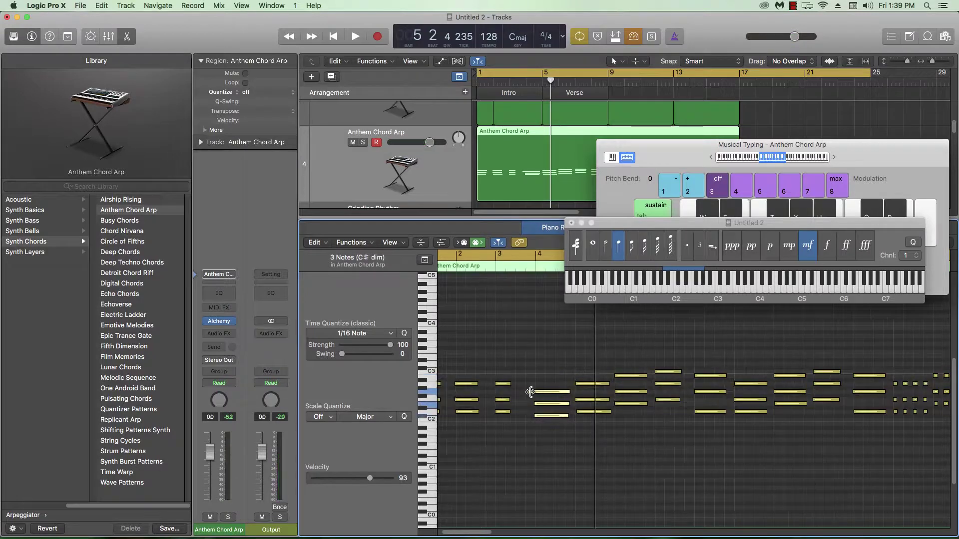
{"action": "left_click_drag", "start_coordinate": [531, 397], "coordinate": [569, 441]}
{"action": "left_click", "coordinate": [557, 443]}
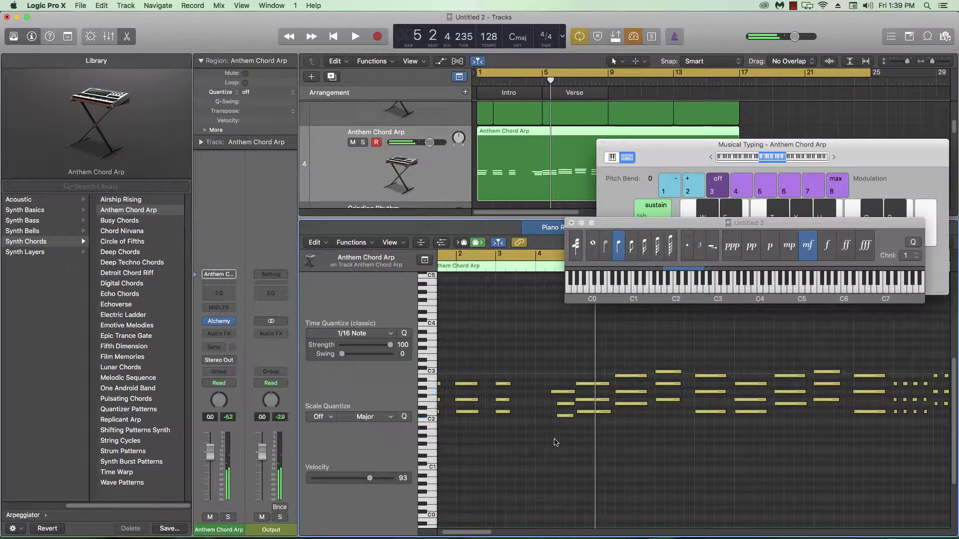
Transpose the C# diminished chord in bar 4 and the D minor chord in bar 2 up one octave.
{"action": "left_click_drag", "start_coordinate": [547, 376], "coordinate": [575, 437]}
{"action": "key", "text": "shift+alt+Up"}
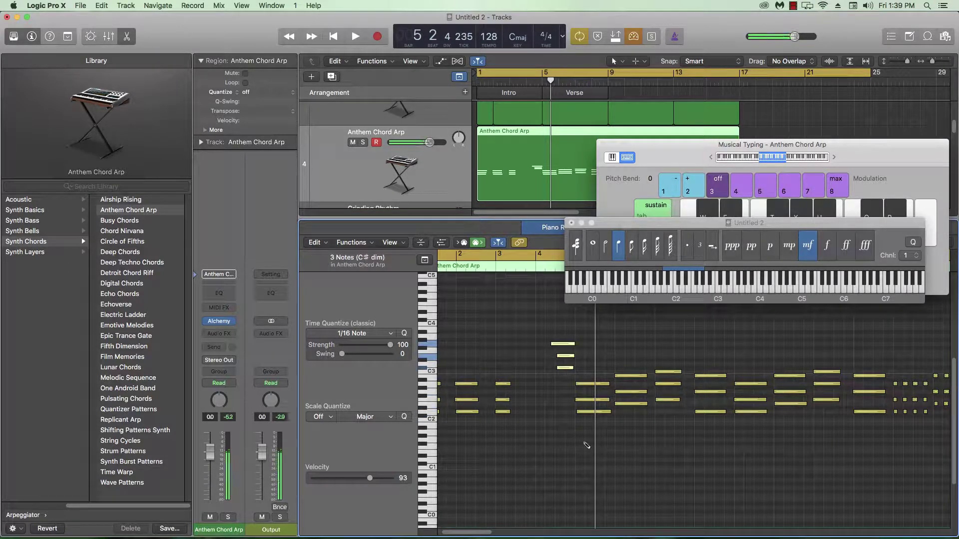
{"action": "key", "text": "super+Left"}
{"action": "left_click_drag", "start_coordinate": [487, 380], "coordinate": [492, 440]}
{"action": "key", "text": "shift+alt+Up"}
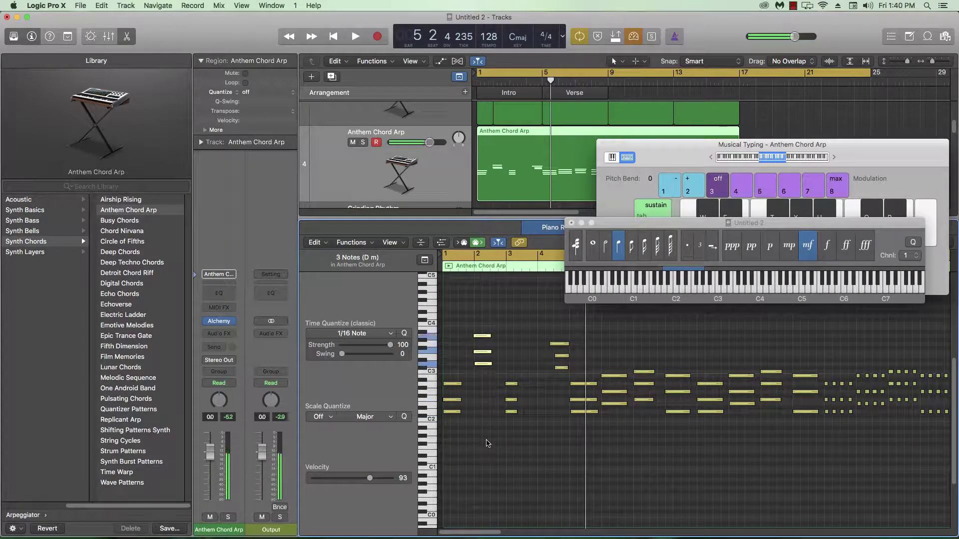
Transpose the second and fourth short chords of each bar from 13 to 16 up one octave.
{"action": "key", "text": "super+Left"}
{"action": "key", "text": "super+Right"}
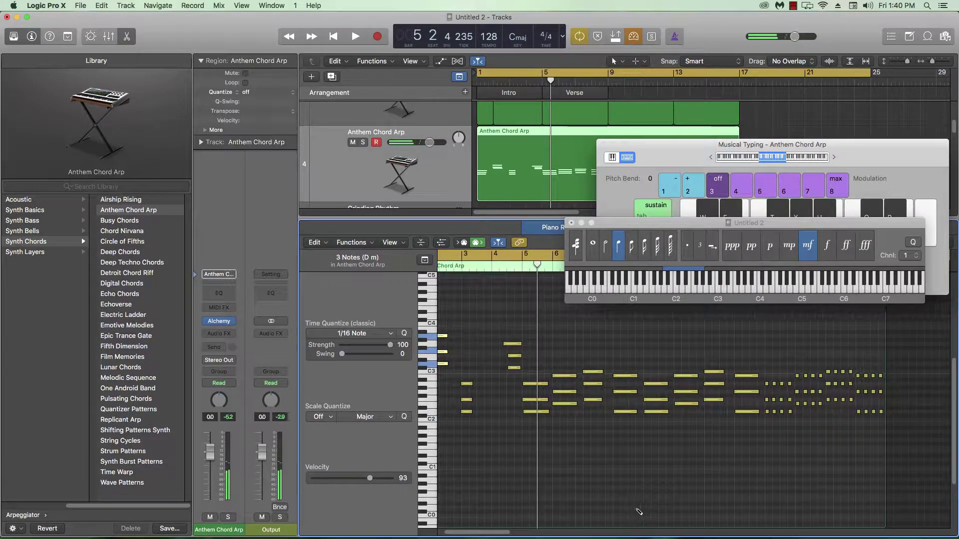
{"action": "key", "text": "super+Left"}
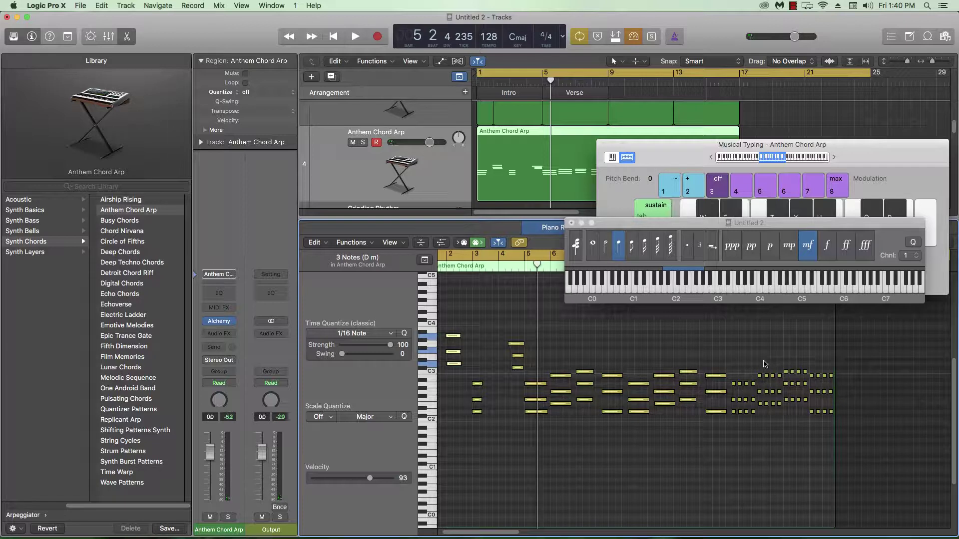
{"action": "left_click_drag", "start_coordinate": [749, 375], "coordinate": [743, 411]}
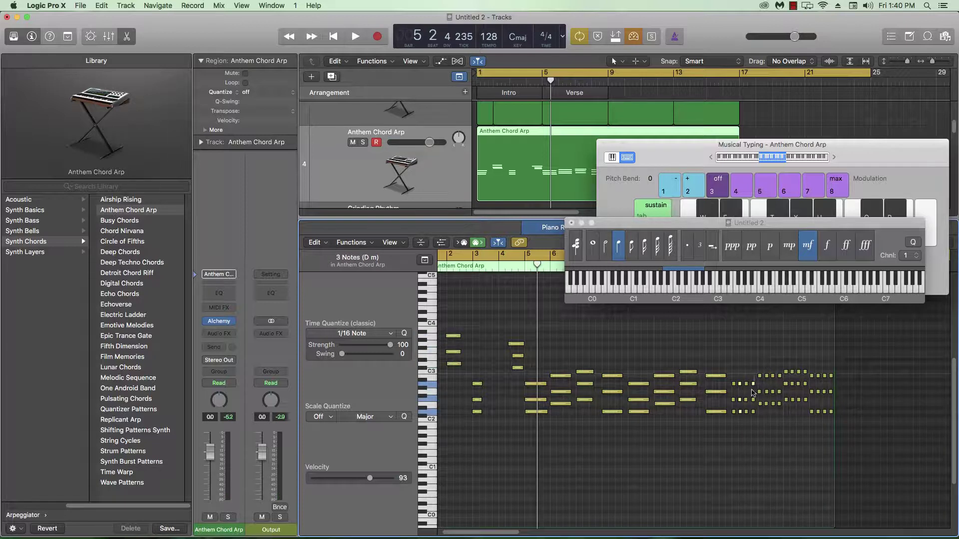
{"action": "left_click_drag", "start_coordinate": [750, 370], "coordinate": [826, 421]}
{"action": "key", "text": "shift+alt+Up"}
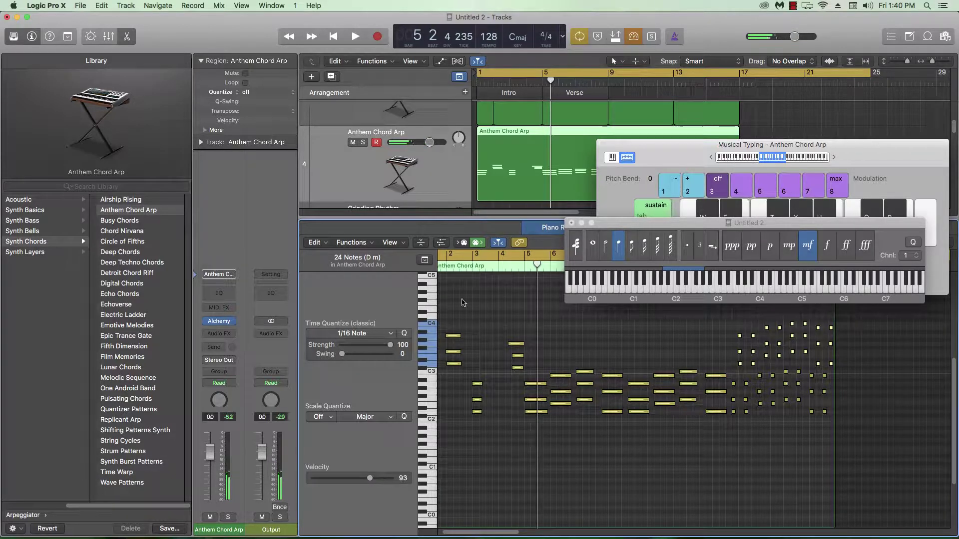
Play the arrangement from the beginning to hear the transposed opening chords.
{"action": "key", "text": "Return"}
{"action": "key", "text": "space"}
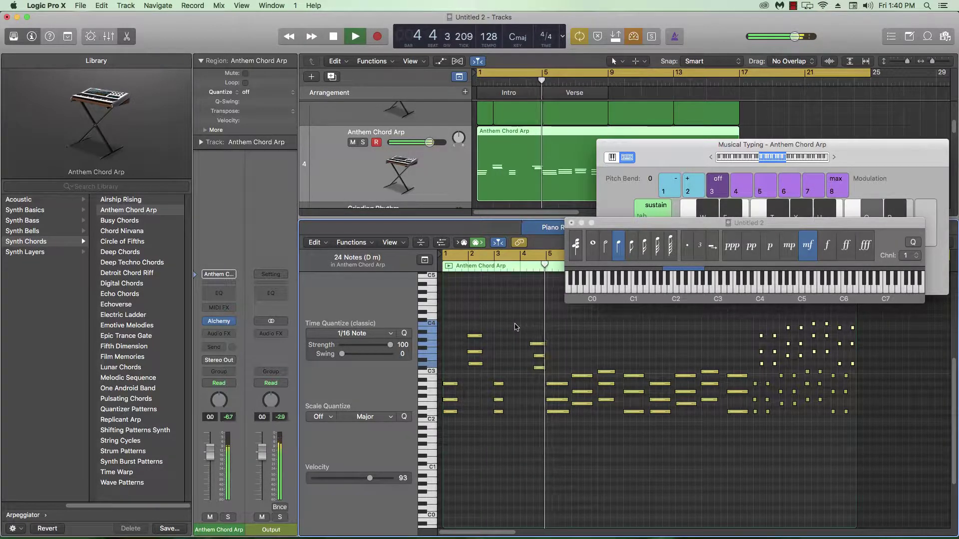
{"action": "key", "text": "space"}
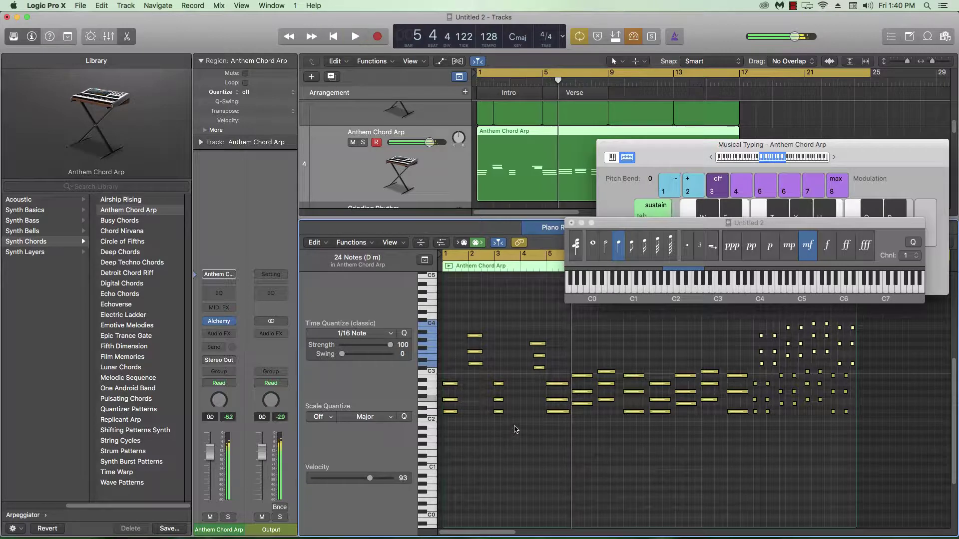
Duplicate the short D minor chord from bar 3 to the start of bar 4 and play the result from the beginning.
{"action": "left_click_drag", "start_coordinate": [501, 419], "coordinate": [499, 379]}
{"action": "left_click_drag", "start_coordinate": [498, 414], "coordinate": [524, 414]}
{"action": "key", "text": "Return"}
{"action": "key", "text": "space"}
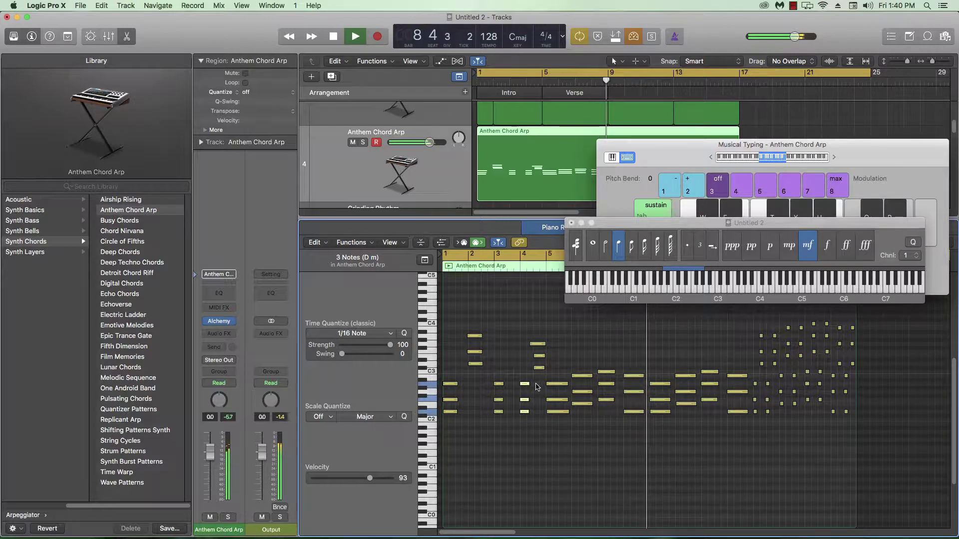
Lower the bottom note of the high chord in the middle of bar 4 to C3 and play from the beginning.
{"action": "key", "text": "space"}
{"action": "left_click", "coordinate": [539, 367]}
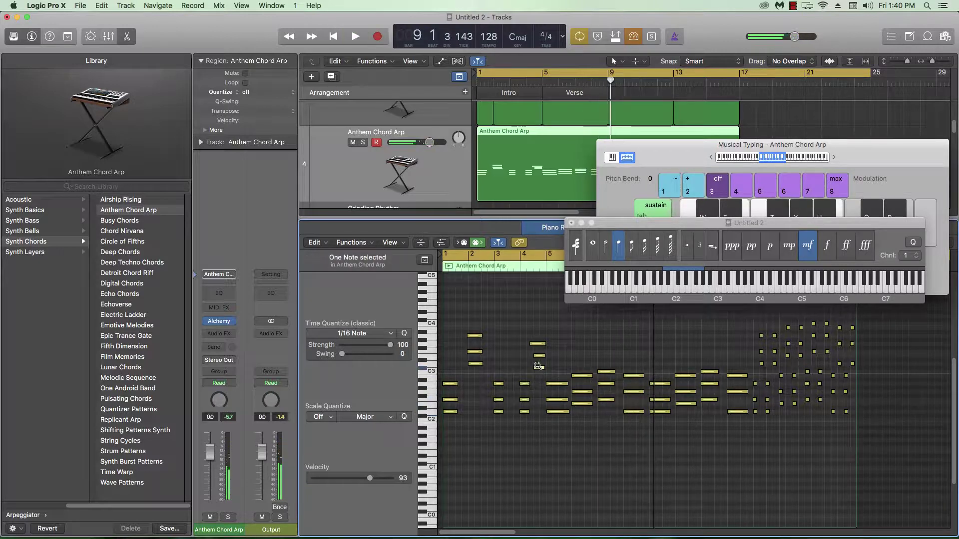
{"action": "key", "text": "Return"}
{"action": "key", "text": "space"}
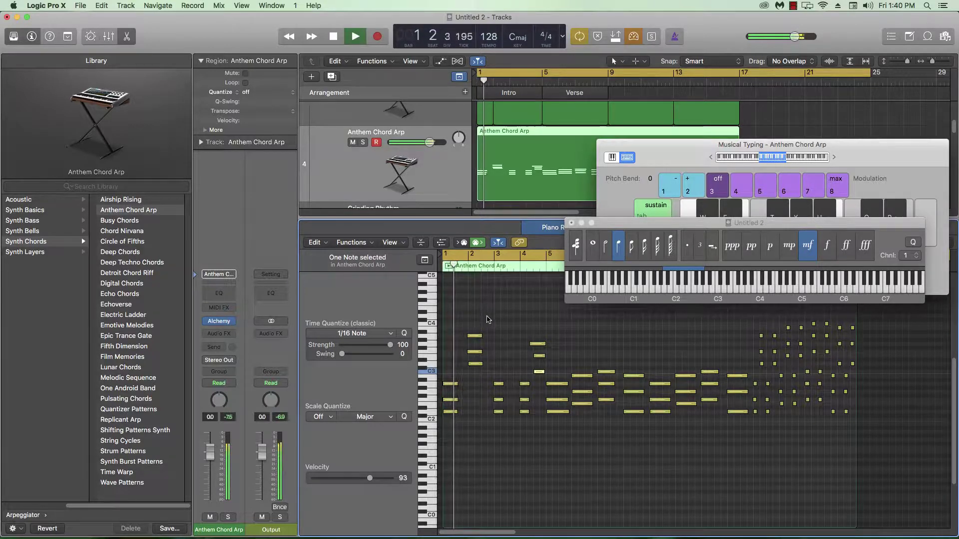
Lengthen all the short chords in bars 13 to 16 together so each lasts about one beat.
{"action": "key", "text": "super+a"}
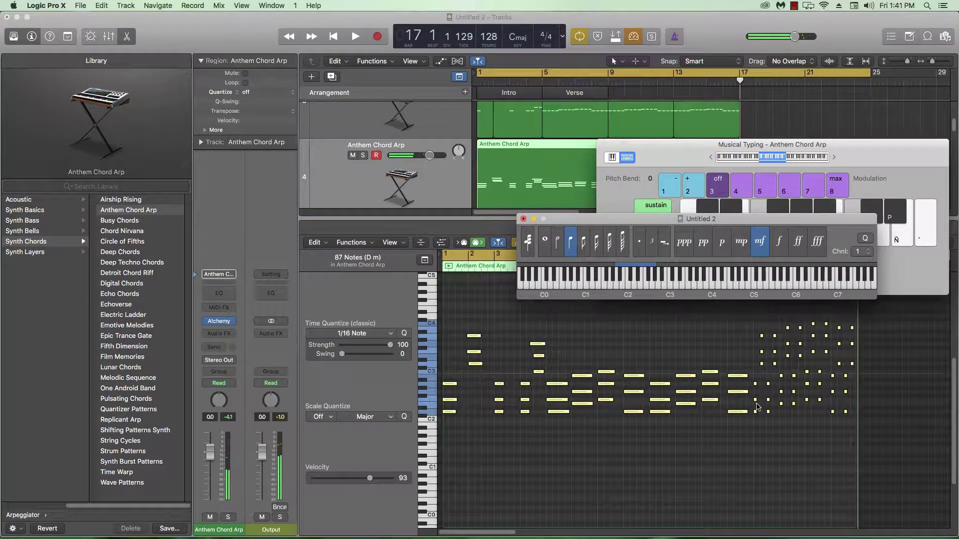
{"action": "scroll", "coordinate": [756, 407], "scroll_direction": "up", "scroll_amount": 3}
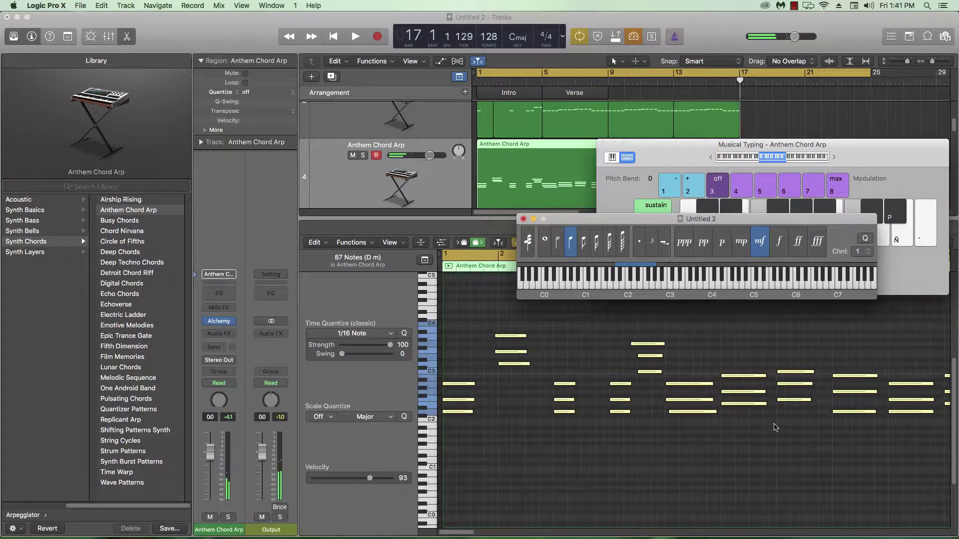
{"action": "left_click_drag", "start_coordinate": [487, 535], "coordinate": [537, 458]}
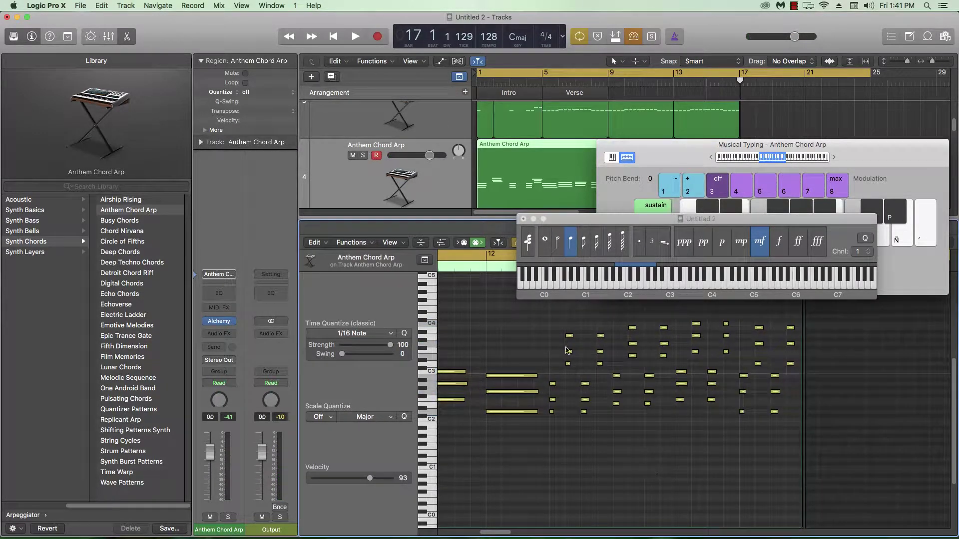
{"action": "left_click_drag", "start_coordinate": [544, 319], "coordinate": [809, 468]}
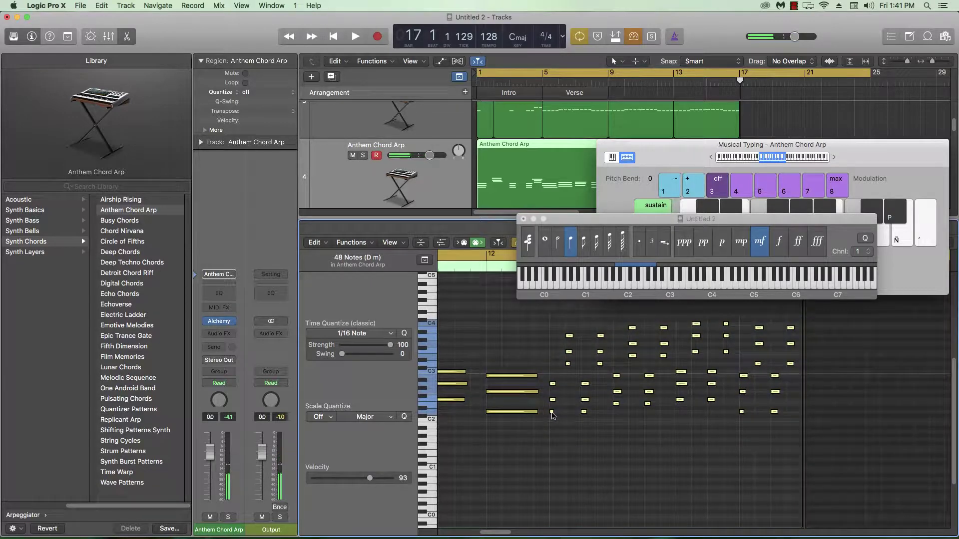
{"action": "left_click_drag", "start_coordinate": [553, 414], "coordinate": [561, 399]}
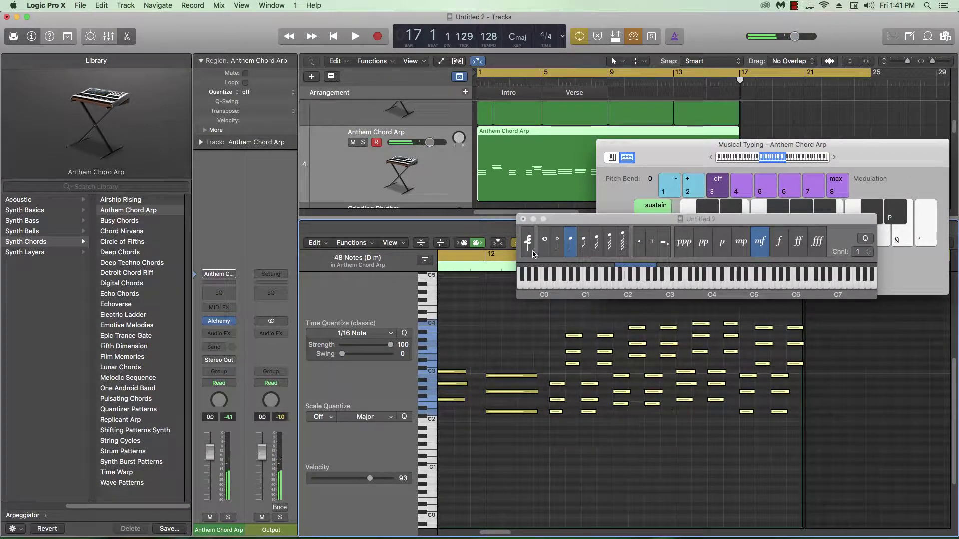
Turn off cycle mode and play back the lengthened chords through bars 13 to 16.
{"action": "left_click", "coordinate": [489, 256]}
{"action": "left_click", "coordinate": [484, 267]}
{"action": "key", "text": "space"}
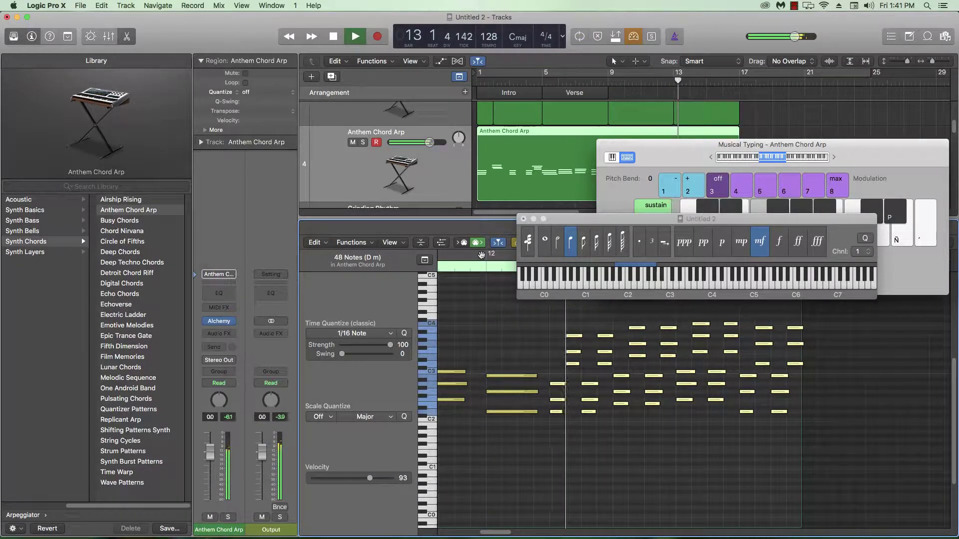
{"action": "key", "text": "apostrophe"}
{"action": "key", "text": "ntilde"}
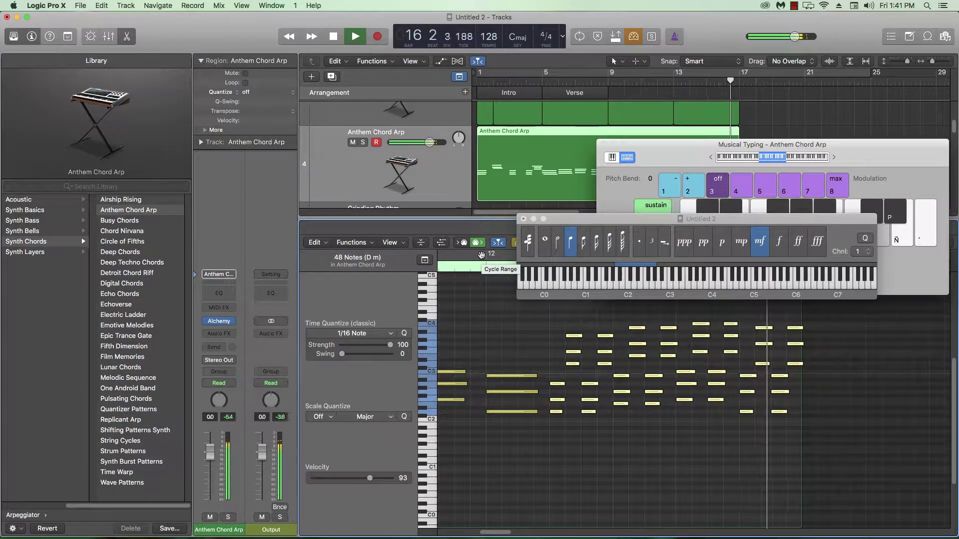
{"action": "key", "text": "space"}
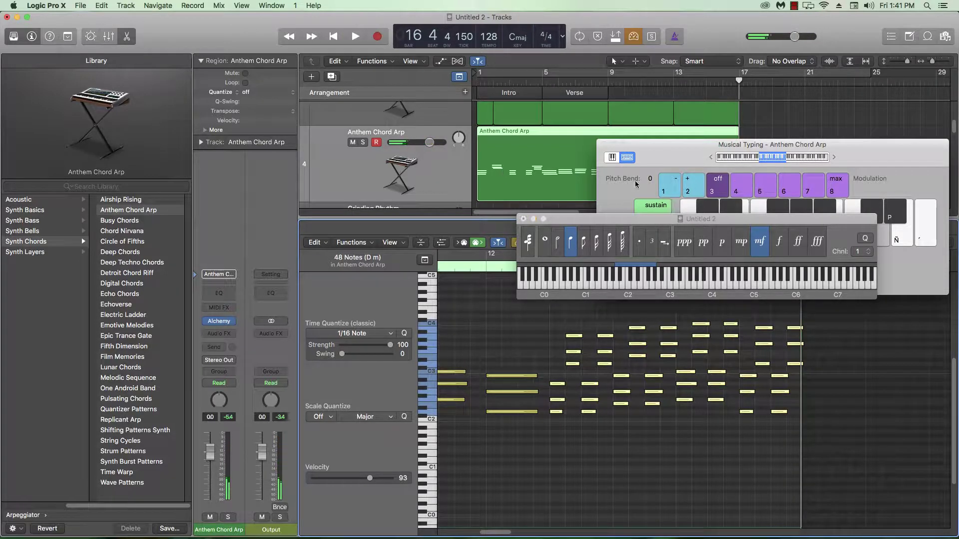
Move the step input keyboard aside, close the Piano Roll and fit the whole arrangement in the Tracks area.
{"action": "left_click_drag", "start_coordinate": [558, 222], "coordinate": [598, 265]}
{"action": "left_click", "coordinate": [522, 224]}
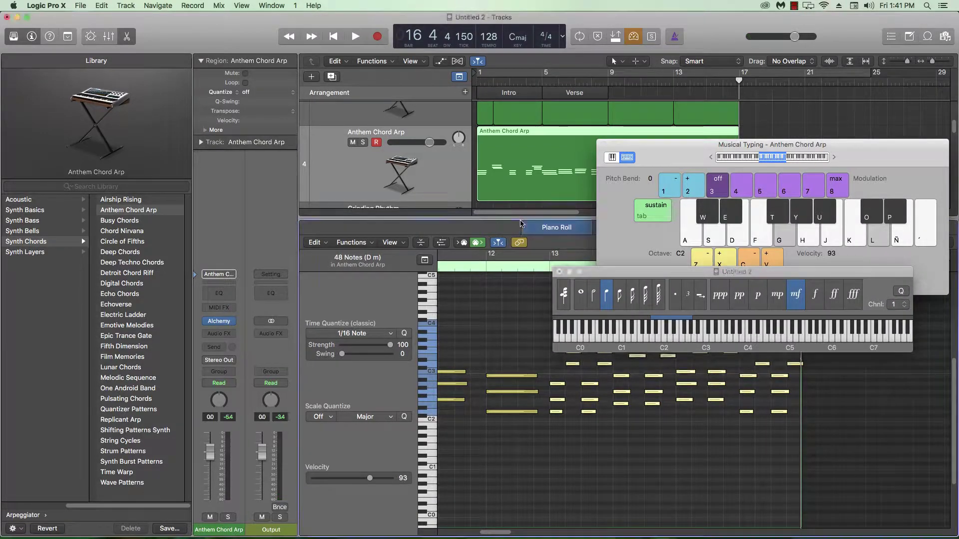
{"action": "key", "text": "e"}
{"action": "key", "text": "z"}
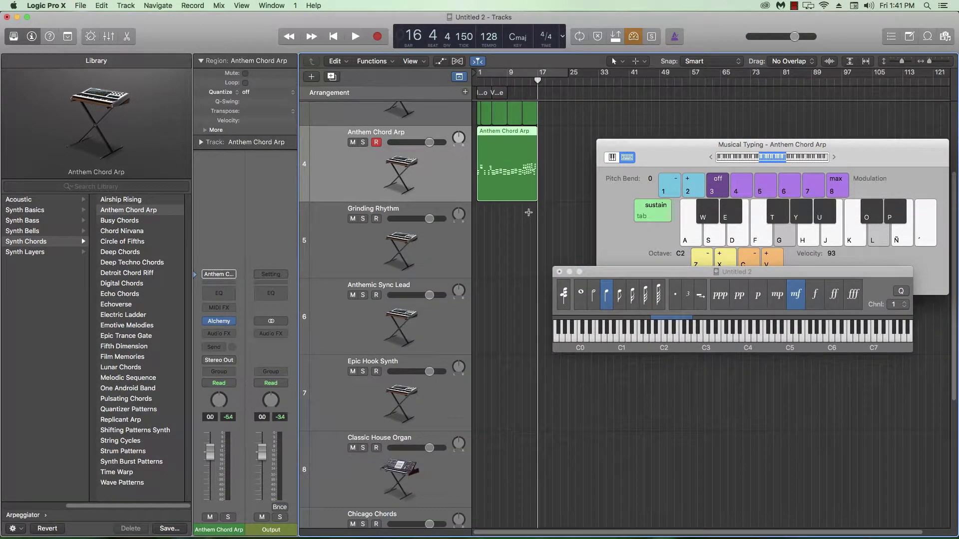
Select the Downing Boom track and shrink the tracks vertically so every track is displayed around bar 17.
{"action": "scroll", "coordinate": [530, 207], "scroll_direction": "up", "scroll_amount": 3}
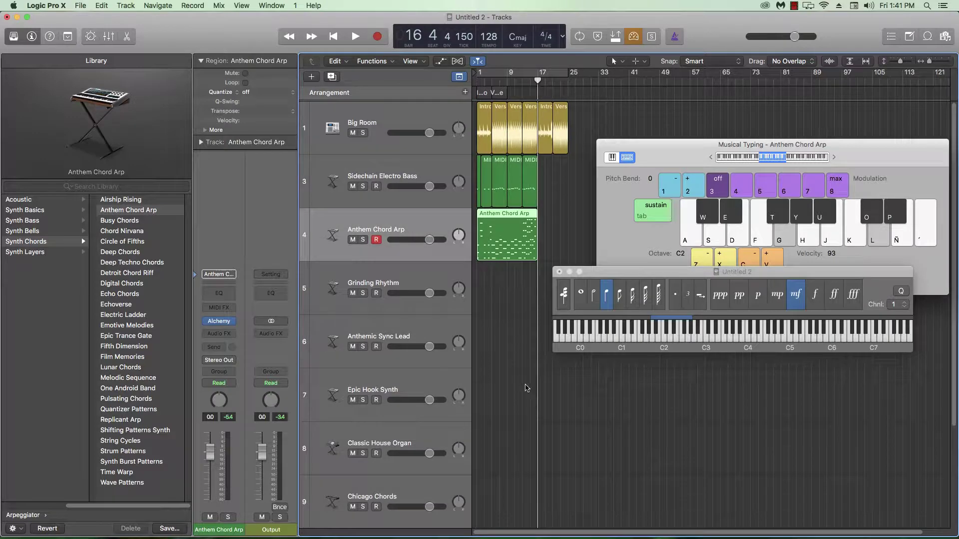
{"action": "scroll", "coordinate": [482, 321], "scroll_direction": "down", "scroll_amount": 2}
{"action": "scroll", "coordinate": [448, 455], "scroll_direction": "down", "scroll_amount": 1}
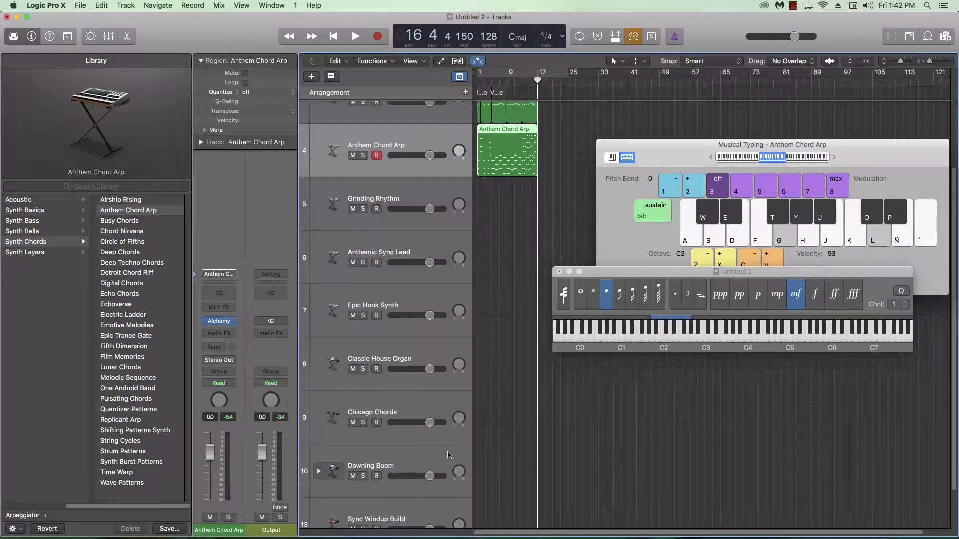
{"action": "left_click", "coordinate": [431, 462]}
{"action": "scroll", "coordinate": [532, 372], "scroll_direction": "up", "scroll_amount": 3}
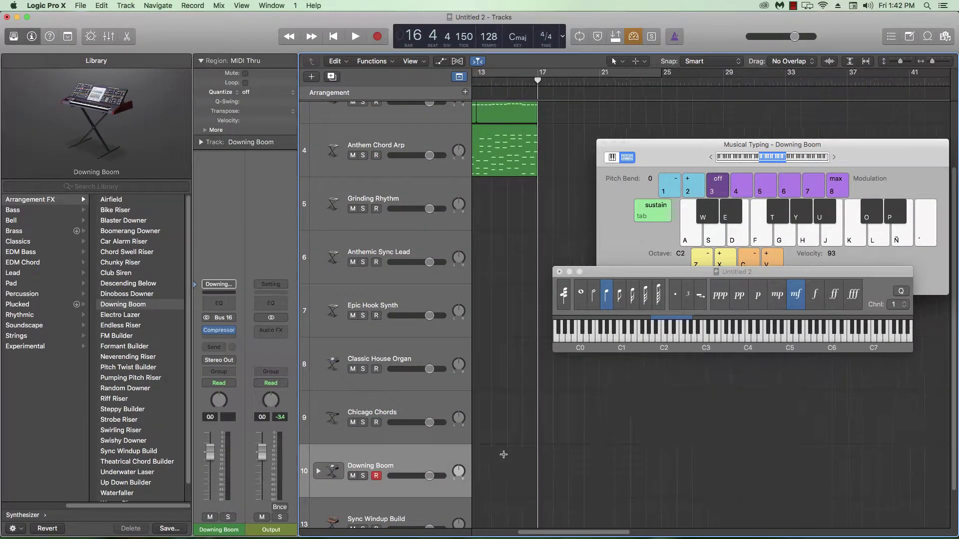
{"action": "scroll", "coordinate": [532, 372], "scroll_direction": "down", "scroll_amount": 3}
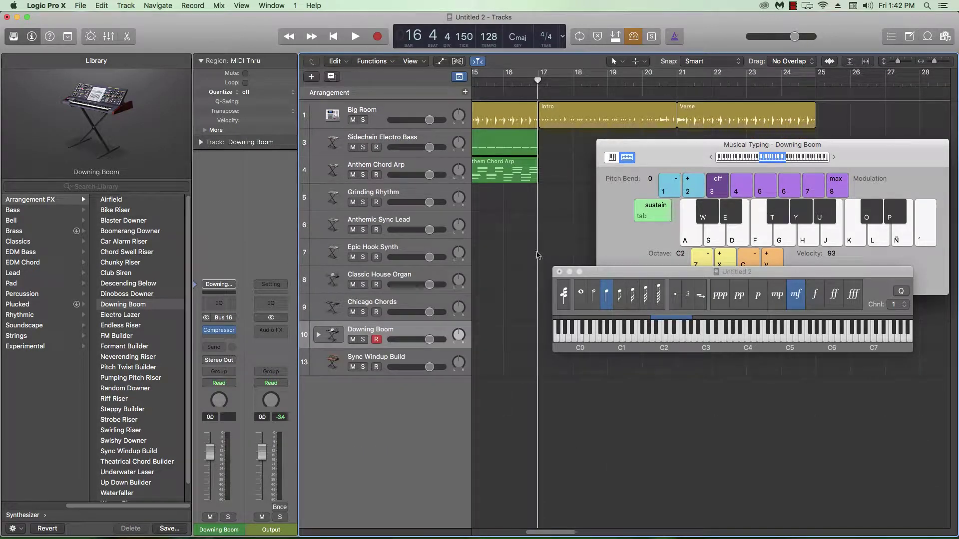
Play the second half of the repeated Intro drum region from bar 19.
{"action": "key", "text": "period"}
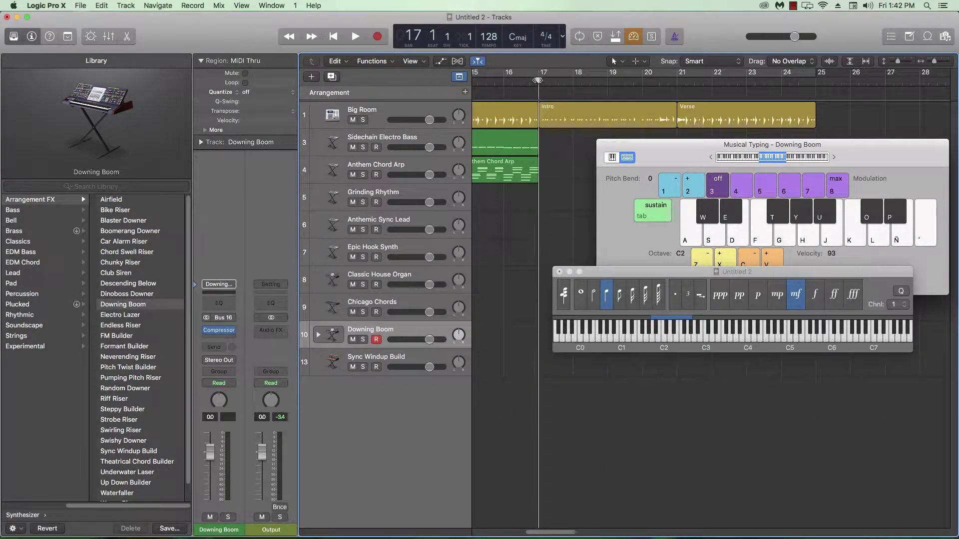
{"action": "left_click", "coordinate": [610, 83]}
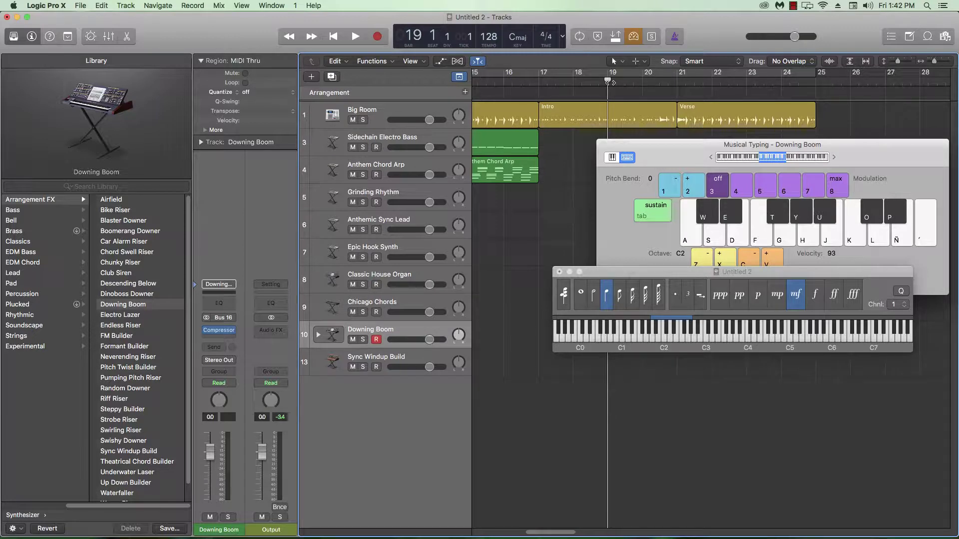
{"action": "key", "text": "space"}
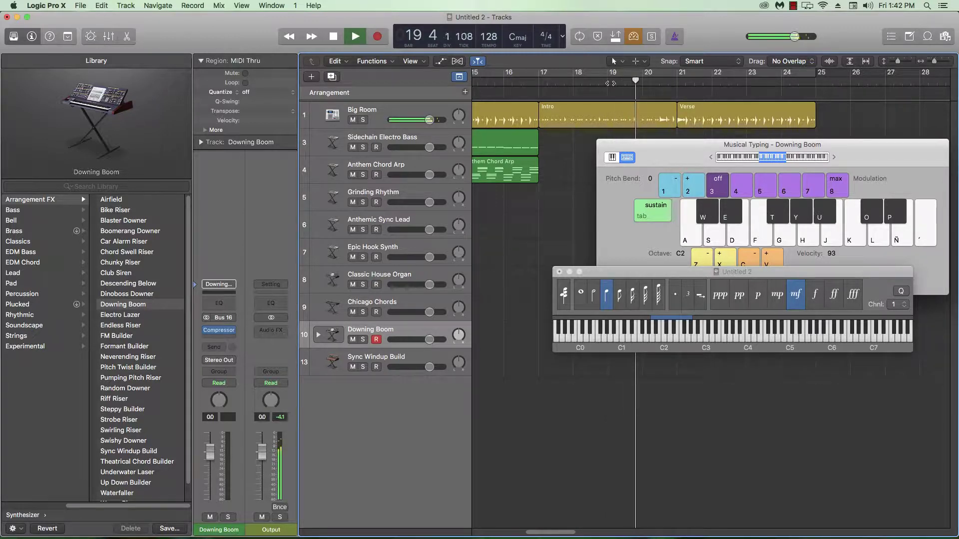
{"action": "key", "text": "space"}
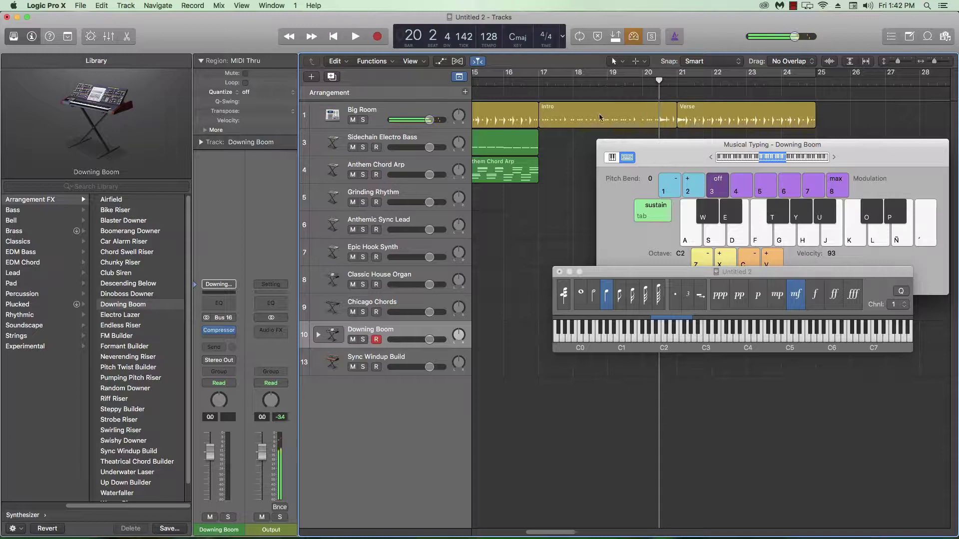
Split the second Intro drum region at bar 19, delete its first half and move the remaining Intro and Verse regions back to bar 17.
{"action": "left_click", "coordinate": [606, 83]}
{"action": "left_click", "coordinate": [609, 81]}
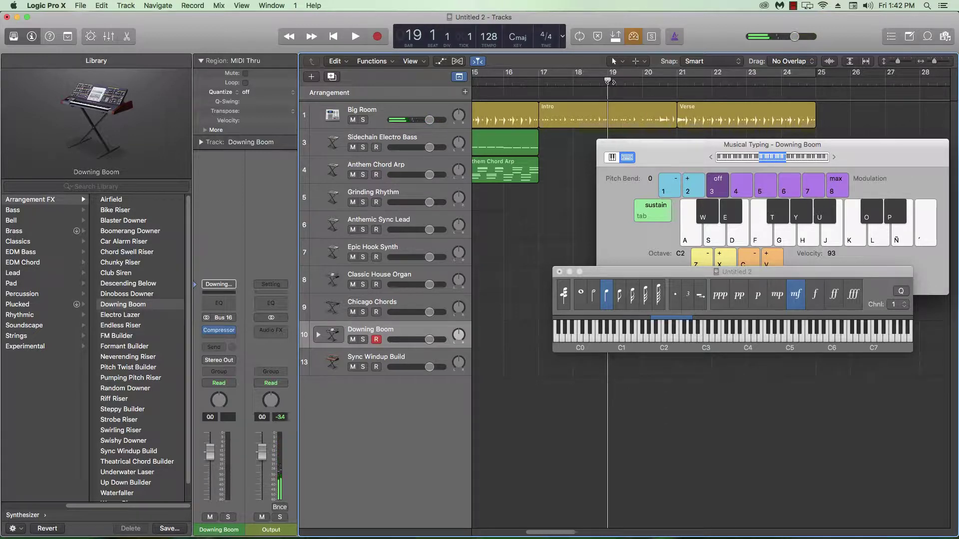
{"action": "left_click", "coordinate": [567, 119]}
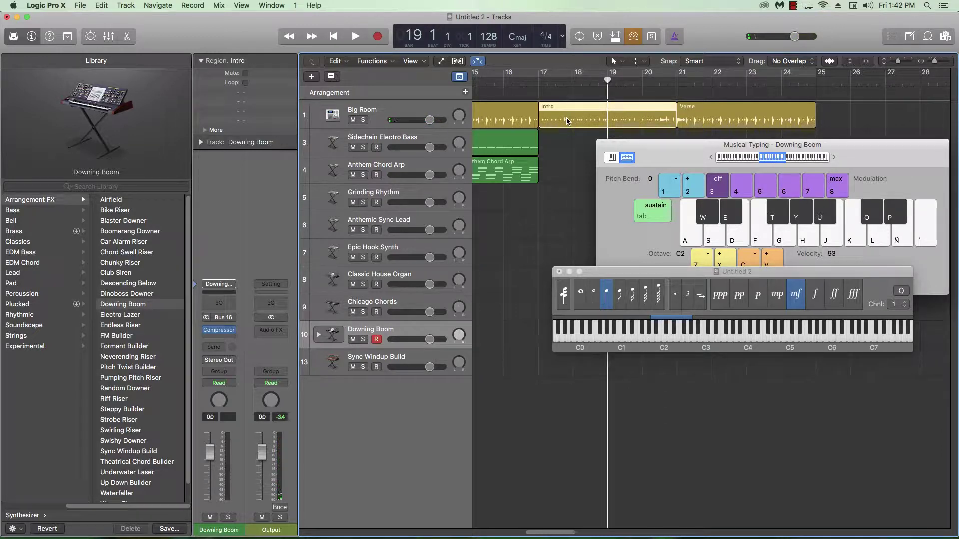
{"action": "key", "text": "super+t"}
{"action": "key", "text": "Delete"}
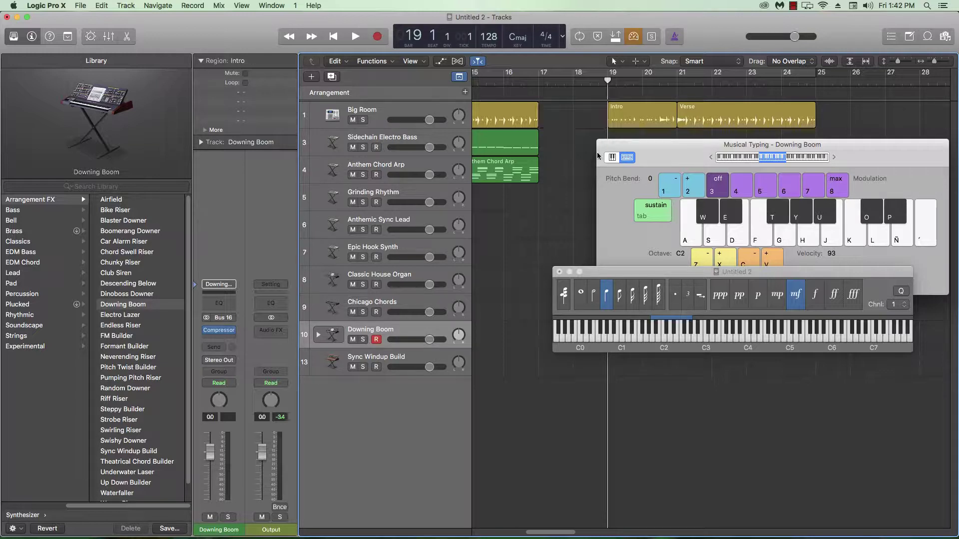
{"action": "left_click_drag", "start_coordinate": [588, 129], "coordinate": [719, 121]}
{"action": "left_click_drag", "start_coordinate": [639, 114], "coordinate": [568, 110]}
Record a long A note on the Downing Boom track from bar 17 to about bar 19.
{"action": "left_click", "coordinate": [520, 80]}
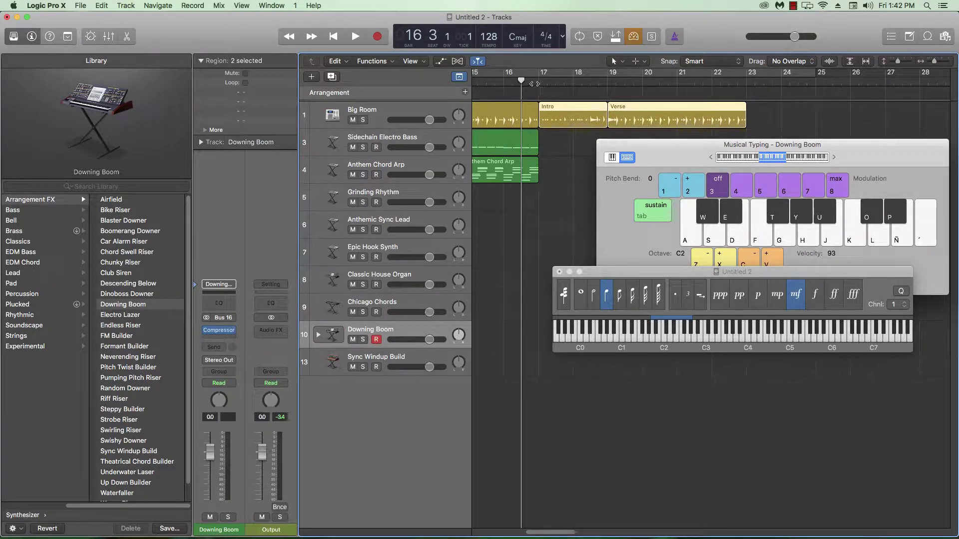
{"action": "left_click_drag", "start_coordinate": [534, 84], "coordinate": [542, 83]}
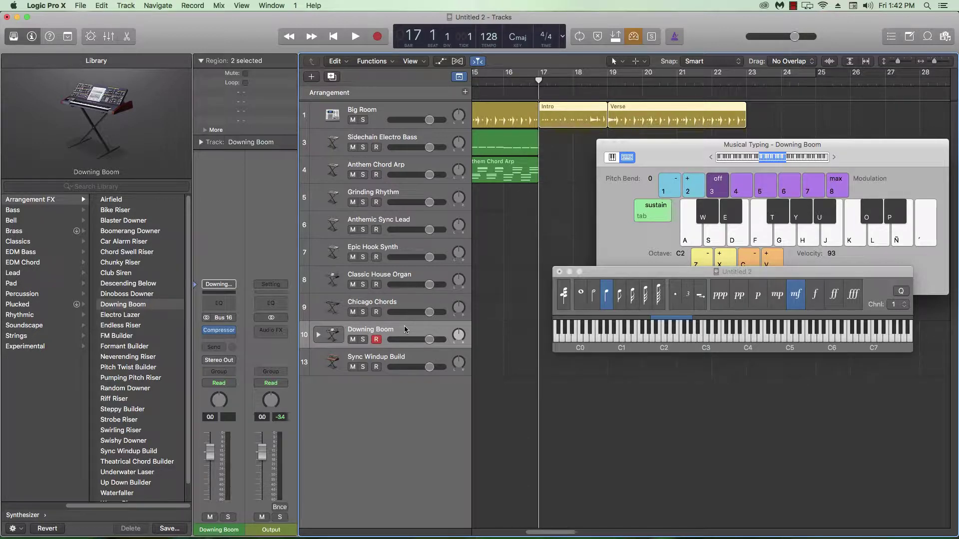
{"action": "left_click", "coordinate": [796, 233]}
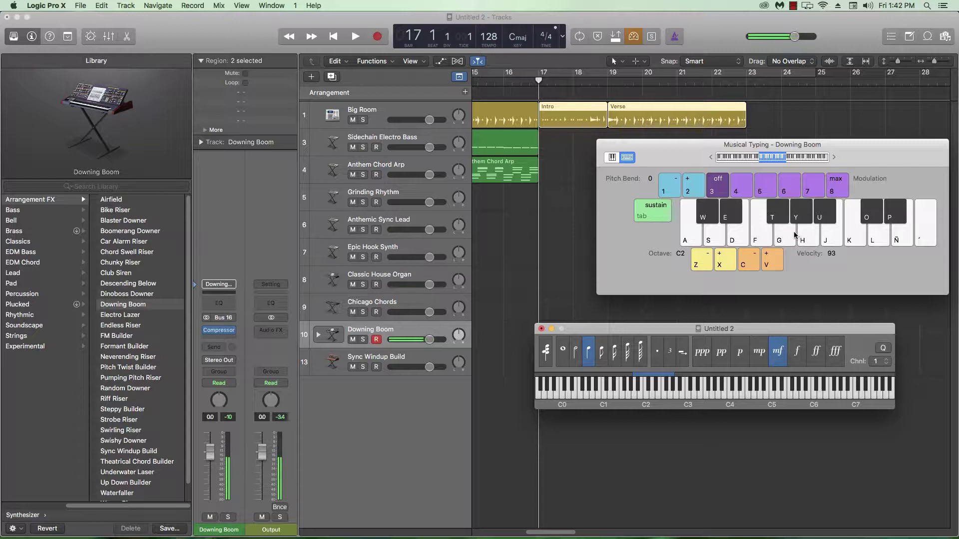
{"action": "key", "text": "r"}
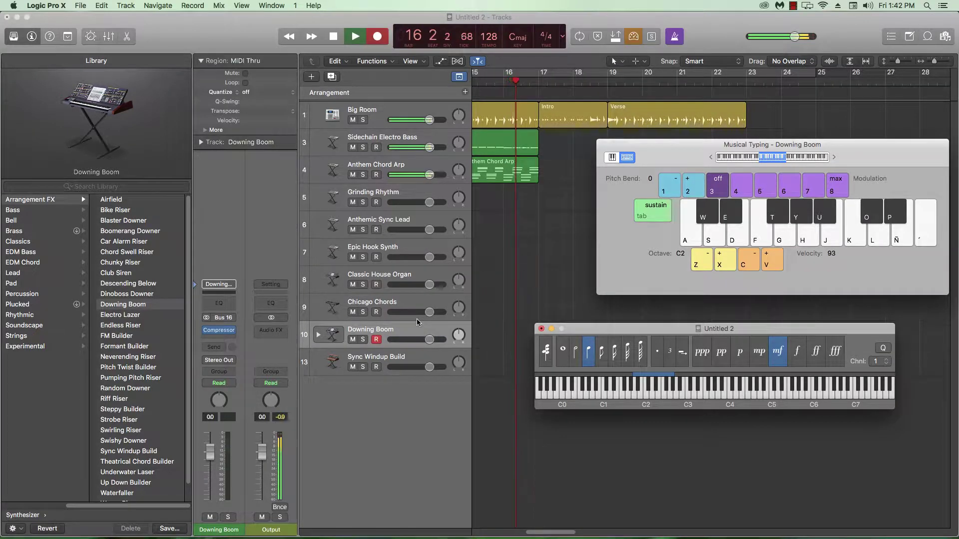
{"action": "key", "text": "h"}
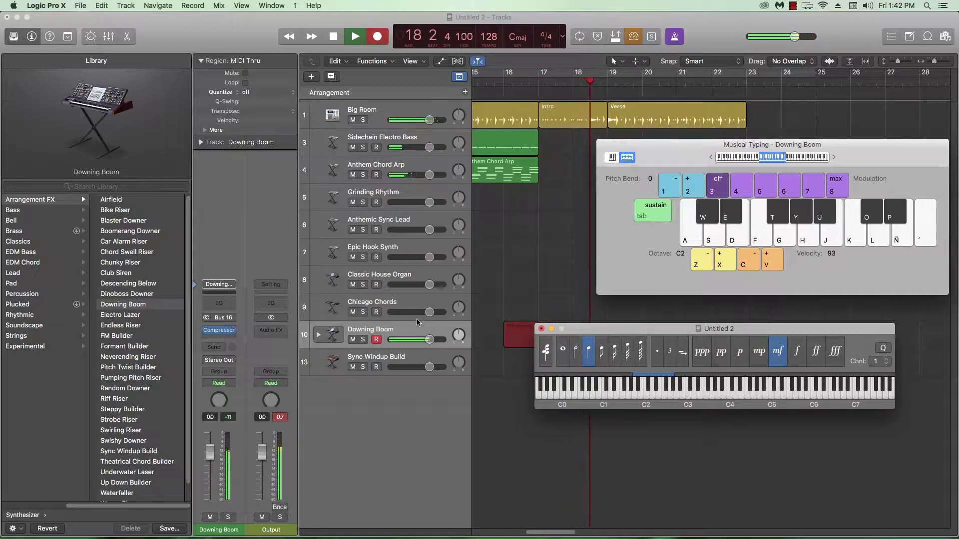
{"action": "key", "text": "space"}
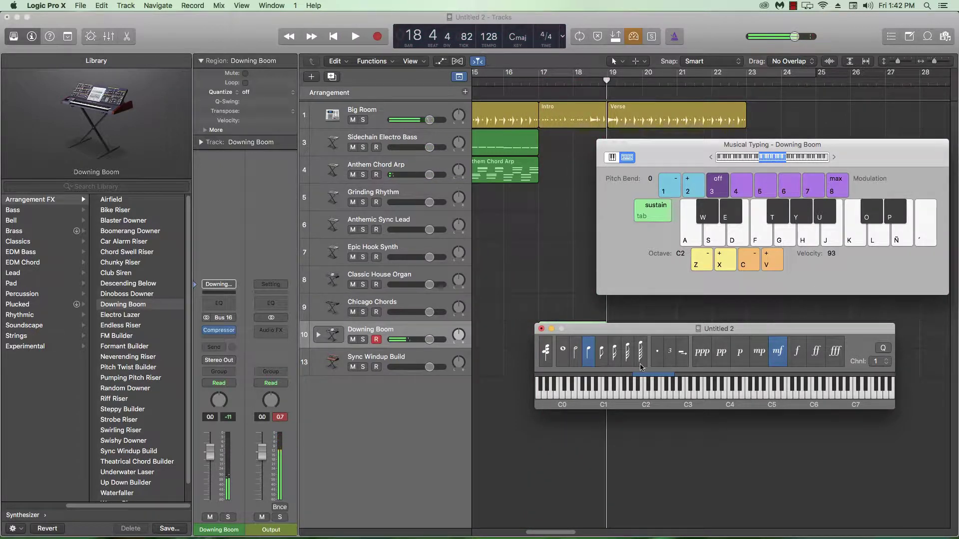
Move the step input keyboard away from the recorded Downing Boom region and place the playhead at beat 3 of bar 18.
{"action": "left_click_drag", "start_coordinate": [636, 331], "coordinate": [730, 290]}
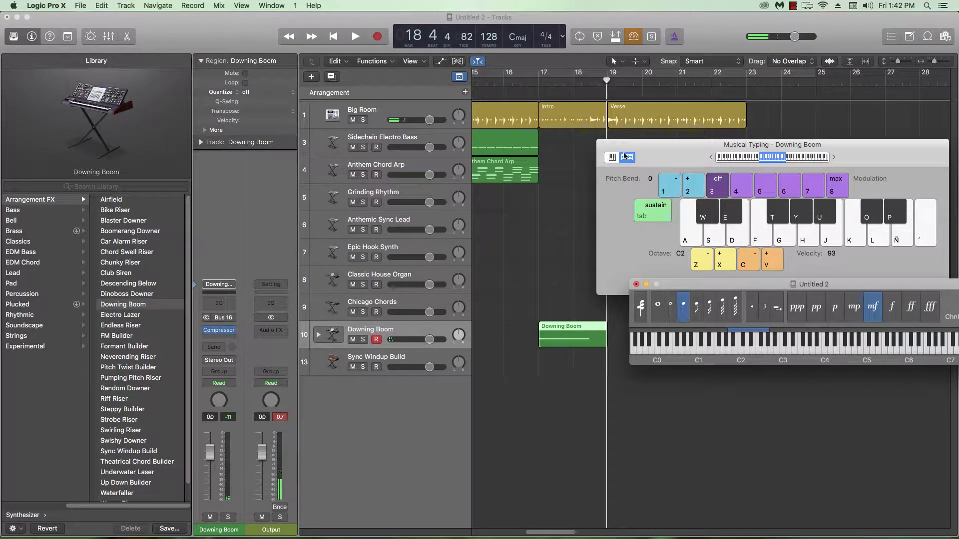
{"action": "left_click_drag", "start_coordinate": [662, 284], "coordinate": [632, 333]}
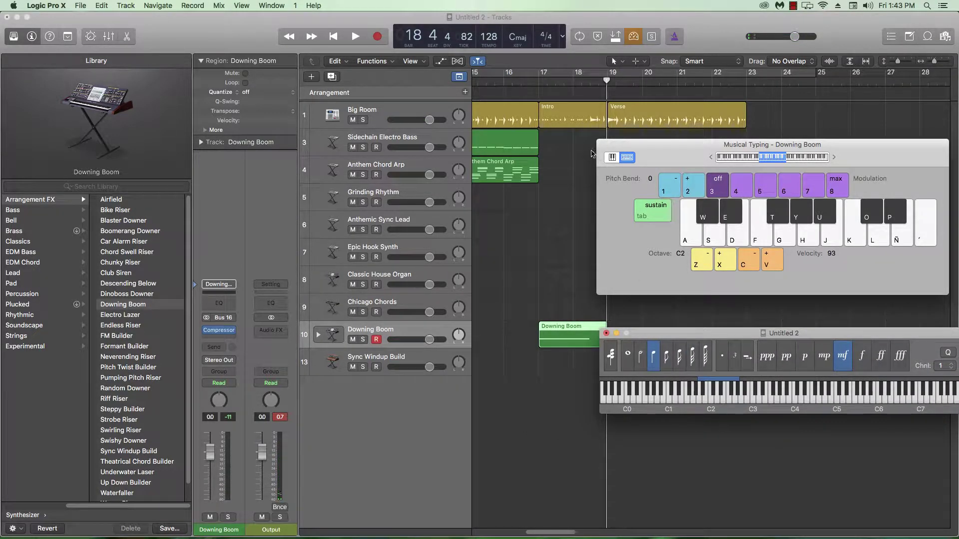
{"action": "left_click", "coordinate": [590, 79]}
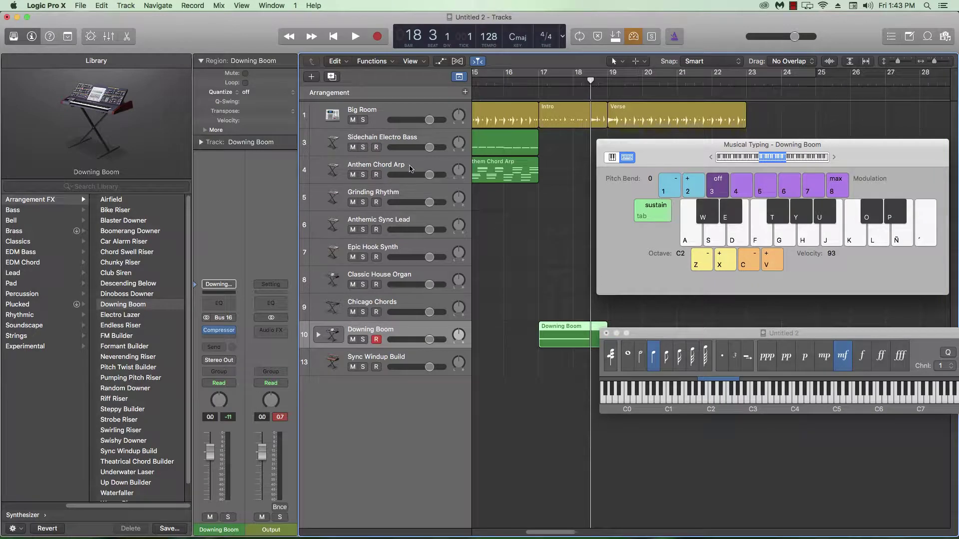
Select the Grinding Rhythm track and try out its sound with D and G notes at octave C2.
{"action": "left_click", "coordinate": [412, 195]}
{"action": "scroll", "coordinate": [558, 533], "scroll_direction": "down", "scroll_amount": 5}
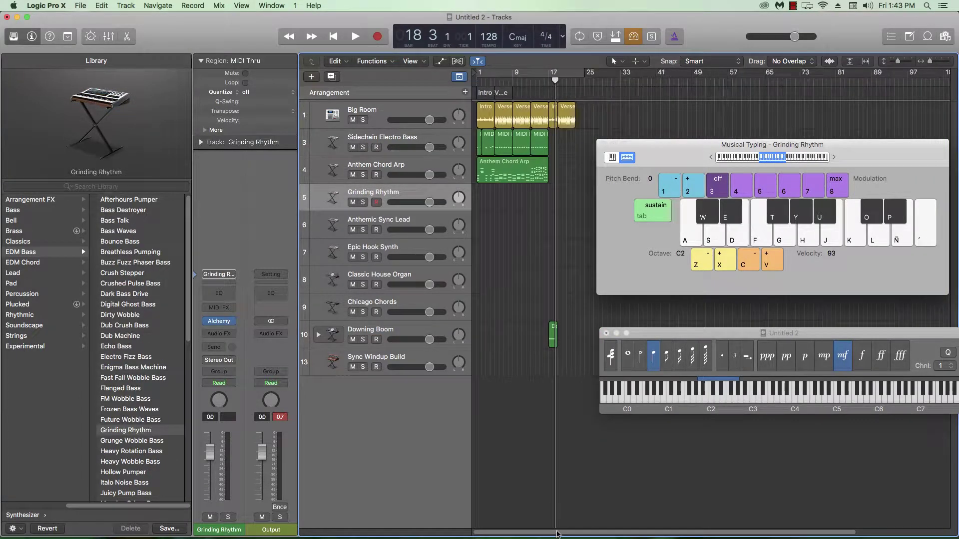
{"action": "key", "text": "t"}
{"action": "key", "text": "s"}
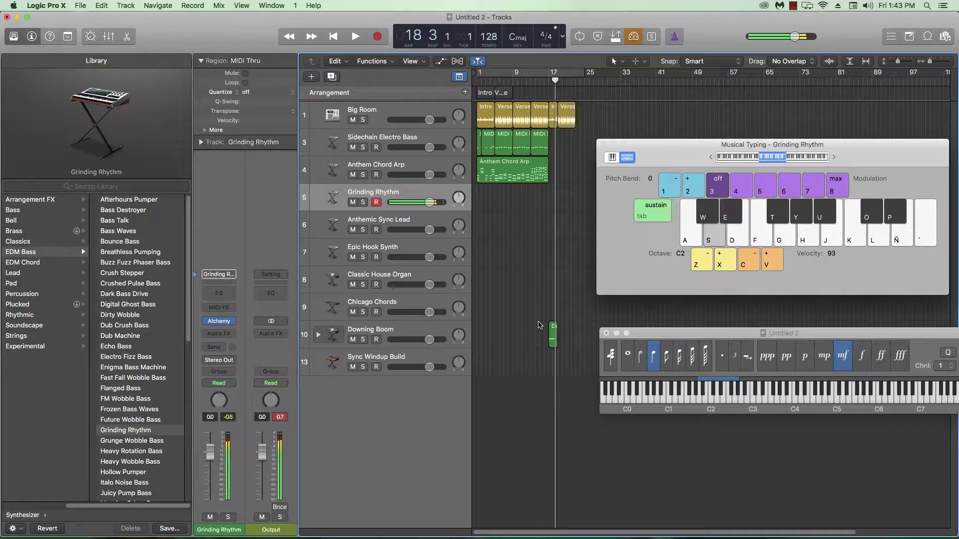
{"action": "key", "text": "g"}
{"action": "key", "text": "s"}
Audition D and G notes on Grinding Rhythm at octaves C3 and C1, returning the octave to C2.
{"action": "left_click", "coordinate": [718, 261]}
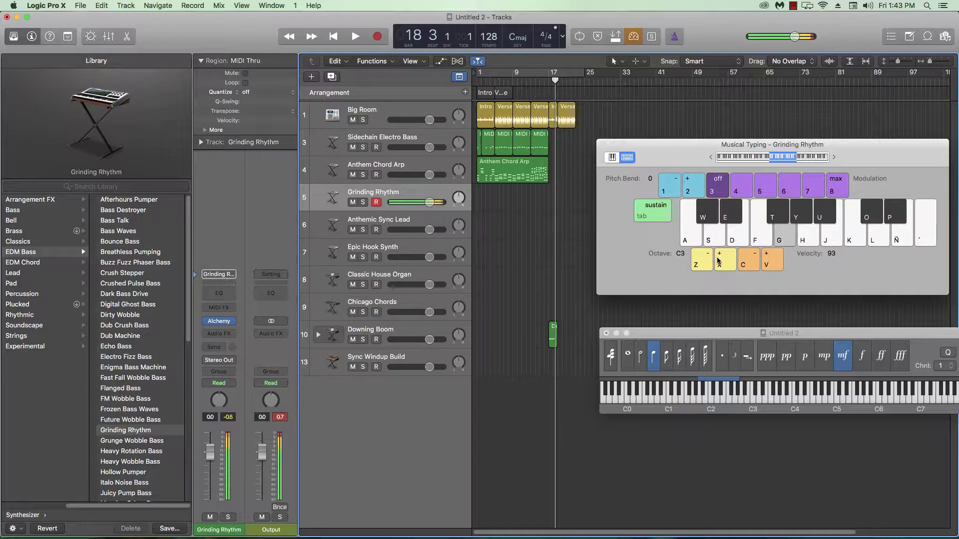
{"action": "key", "text": "g"}
{"action": "key", "text": "s"}
{"action": "key", "text": "s"}
{"action": "key", "text": "g"}
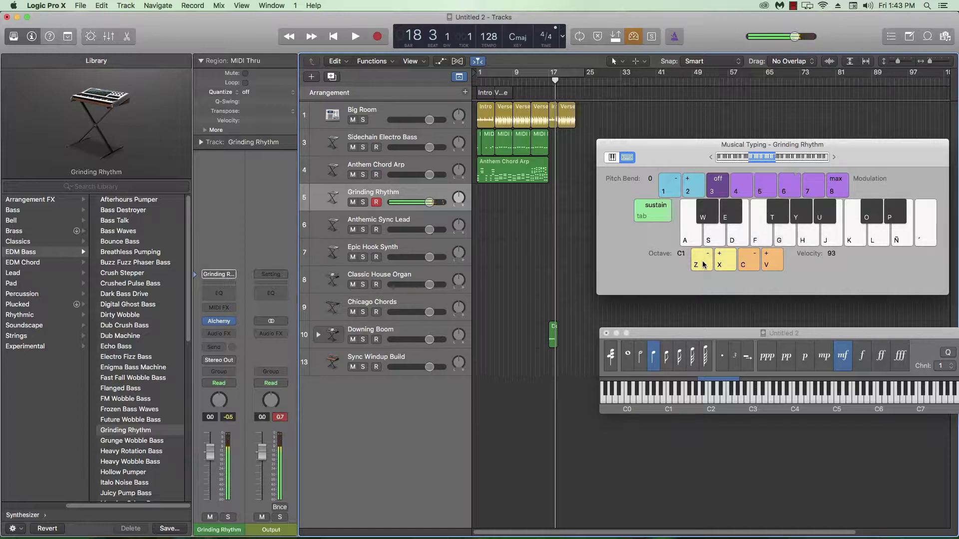
{"action": "key", "text": "s"}
{"action": "key", "text": "g"}
{"action": "key", "text": "s"}
{"action": "key", "text": "g"}
{"action": "key", "text": "x"}
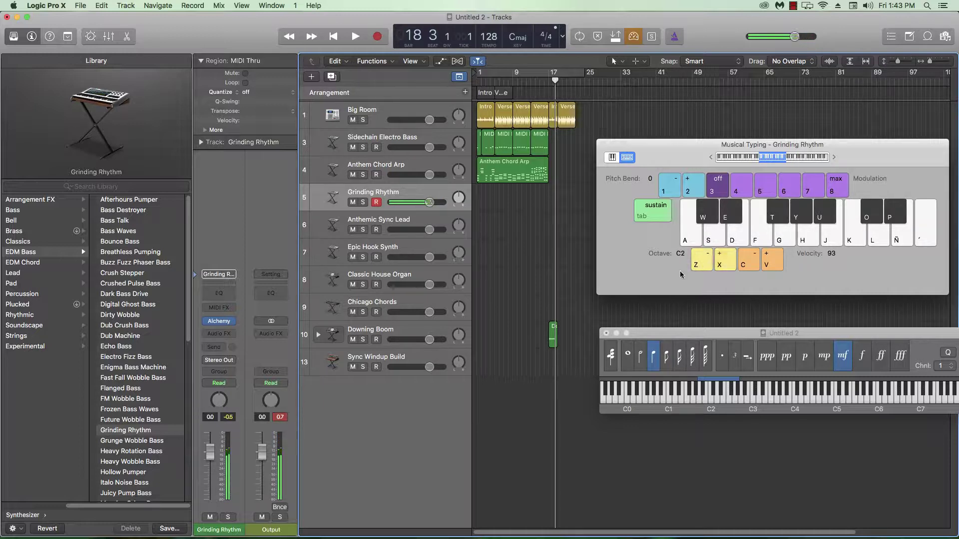
{"action": "key", "text": "s"}
Return the playhead to bar 1 and rehearse A, F and D notes on the Grinding Rhythm track.
{"action": "left_click", "coordinate": [476, 81]}
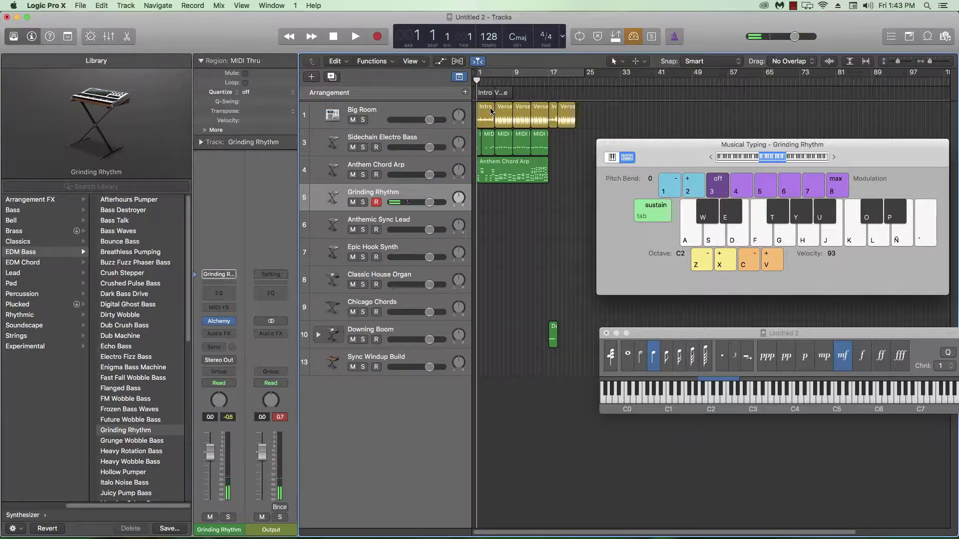
{"action": "key", "text": "h"}
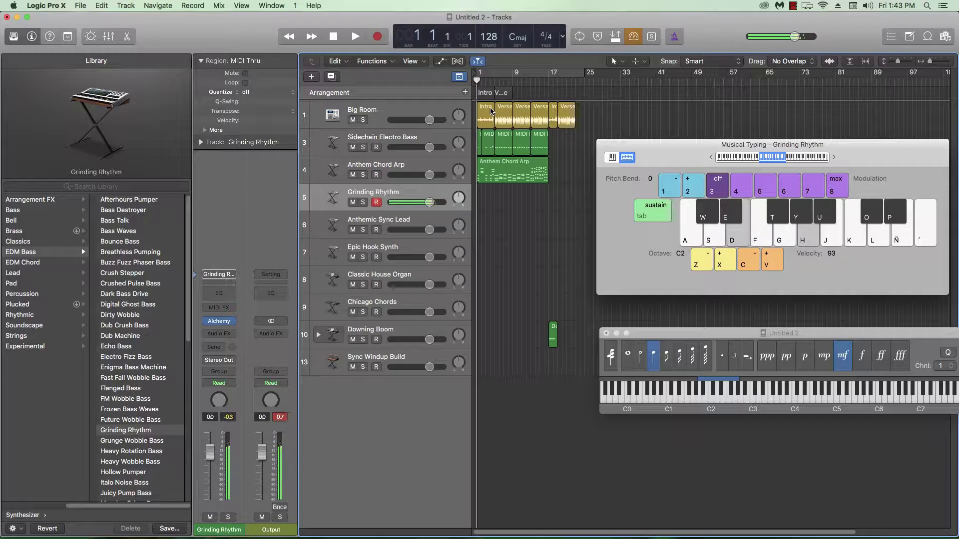
{"action": "key", "text": "f"}
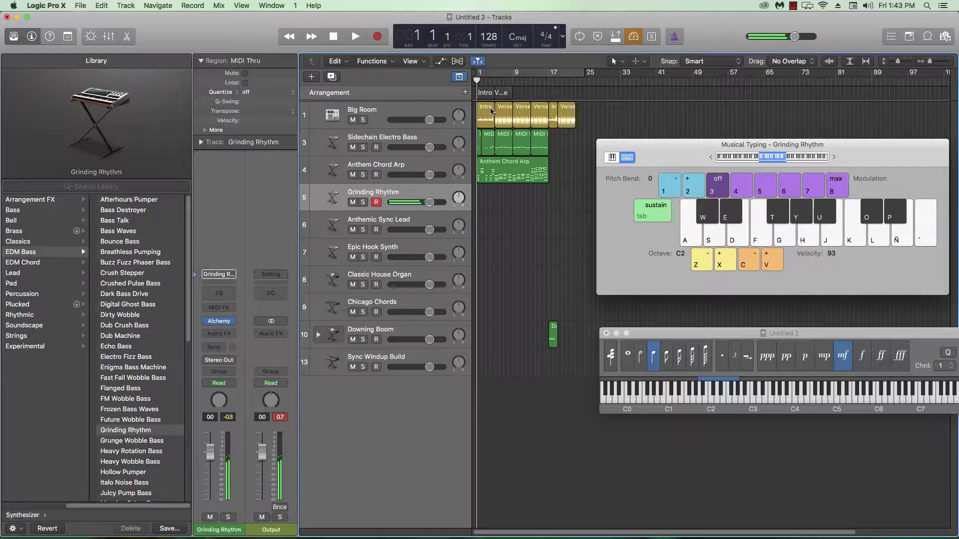
{"action": "key", "text": "s"}
Record a Grinding Rhythm part over the arrangement from about bar 4 to bar 19, ending with repeated D notes.
{"action": "key", "text": "r"}
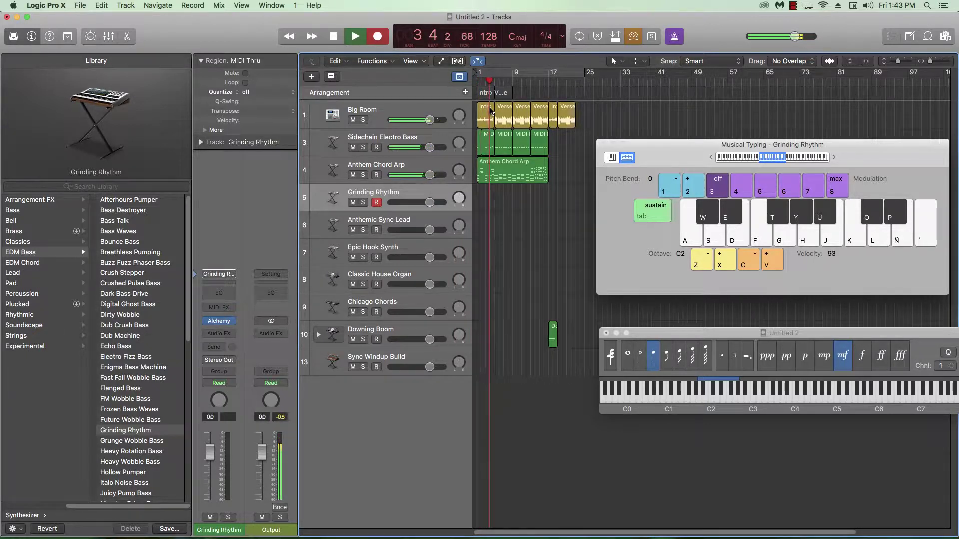
{"action": "key", "text": "h"}
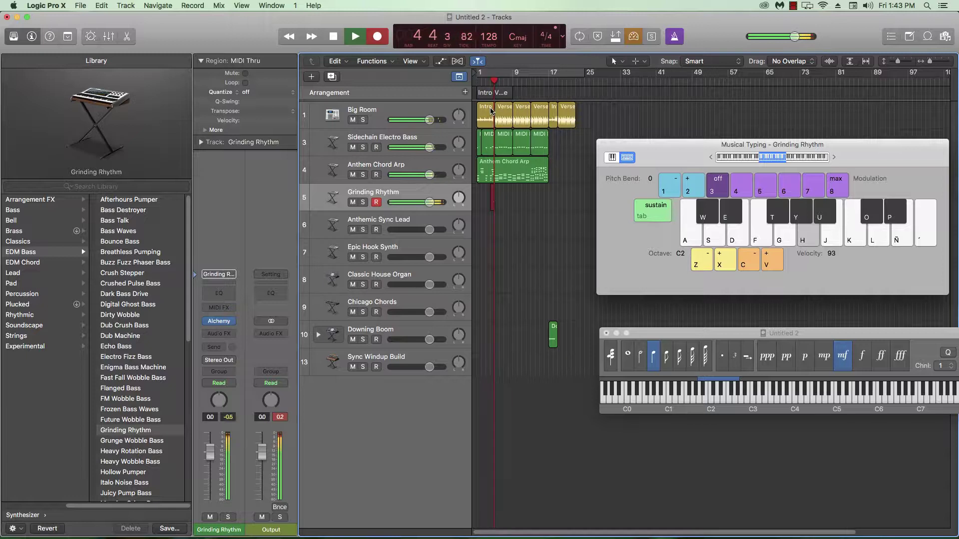
{"action": "key", "text": "s"}
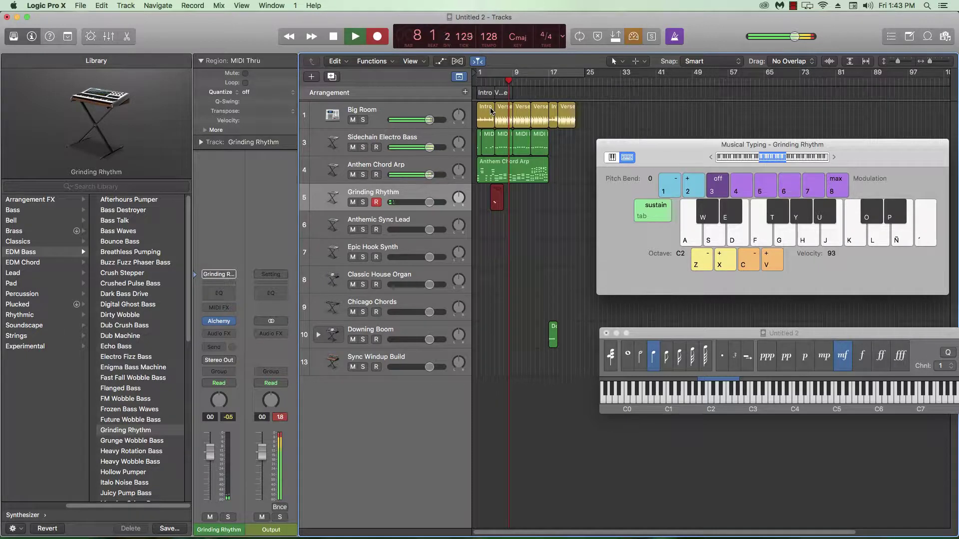
{"action": "key", "text": "j"}
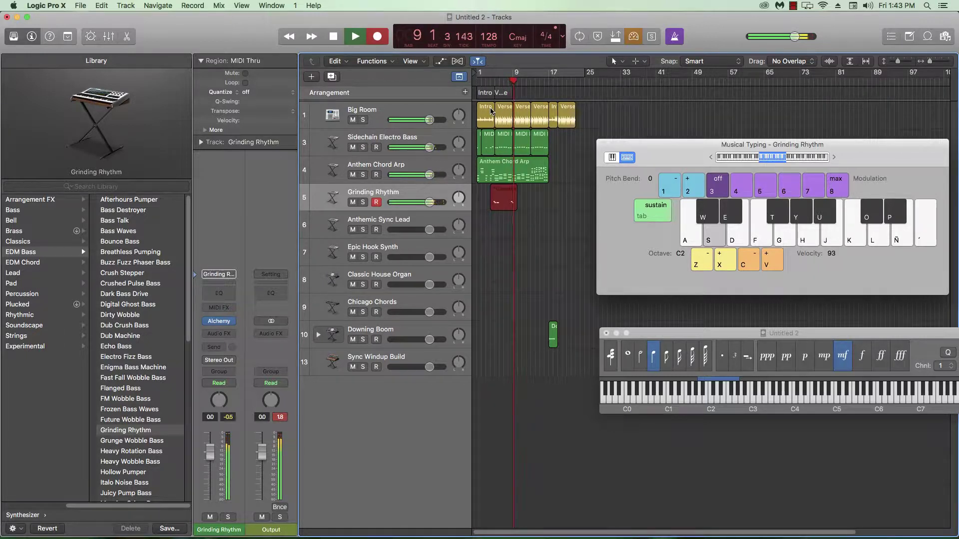
{"action": "key", "text": "s"}
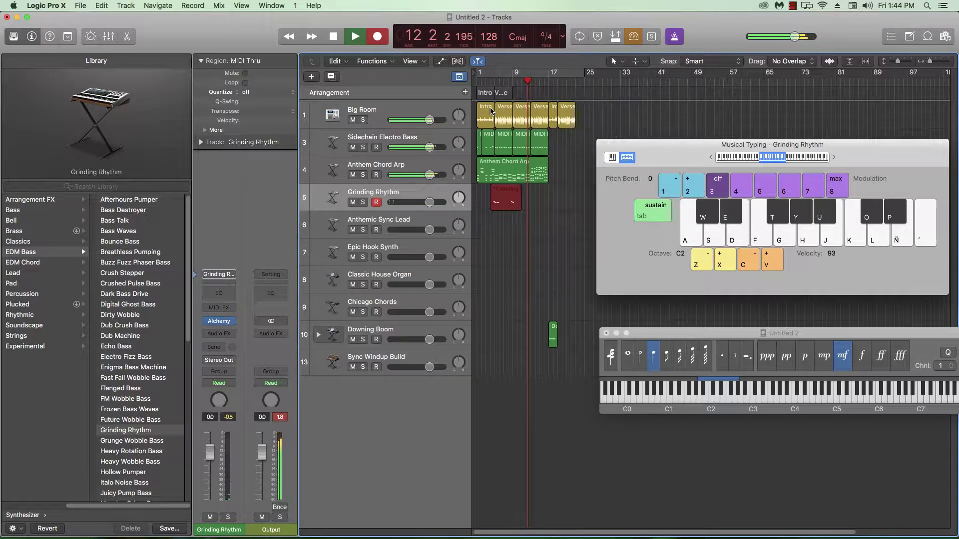
{"action": "key", "text": "s"}
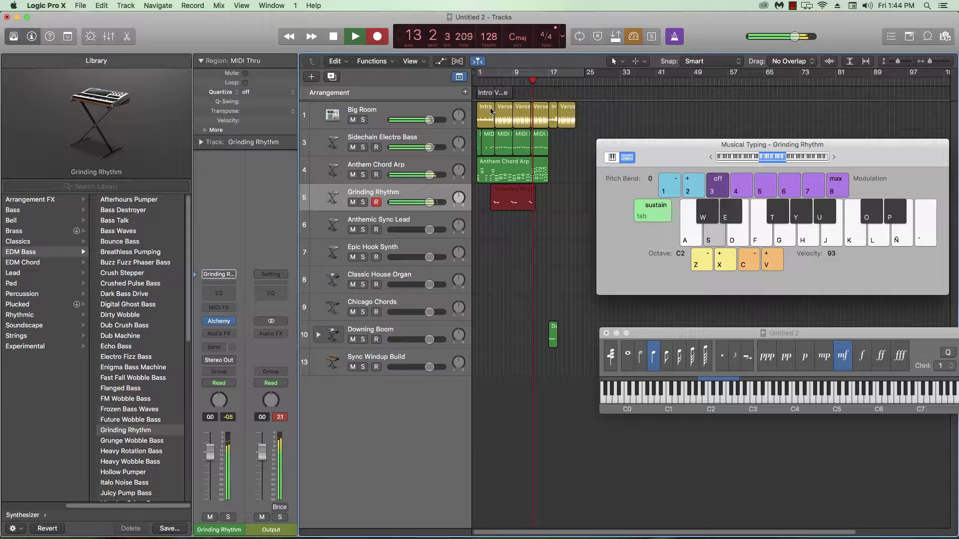
{"action": "key", "text": "s"}
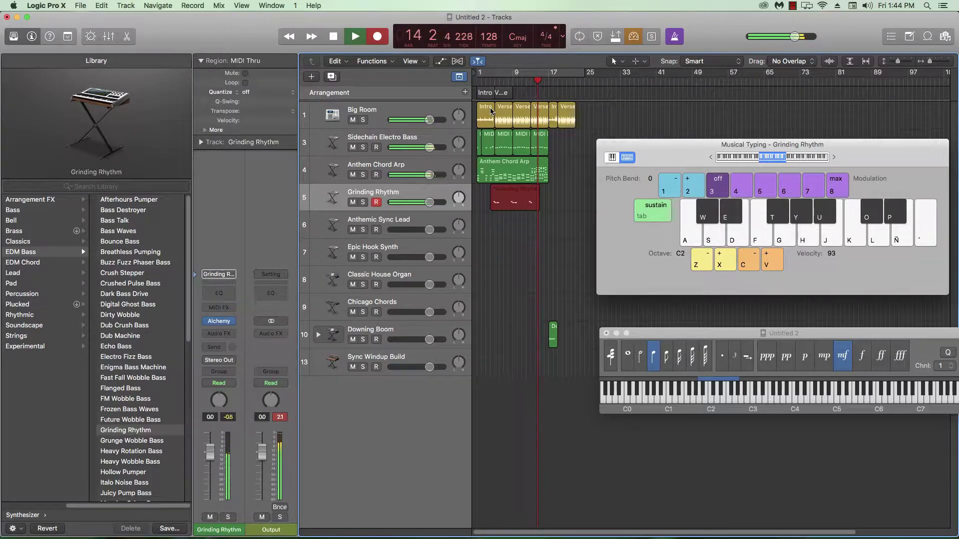
{"action": "key", "text": "g"}
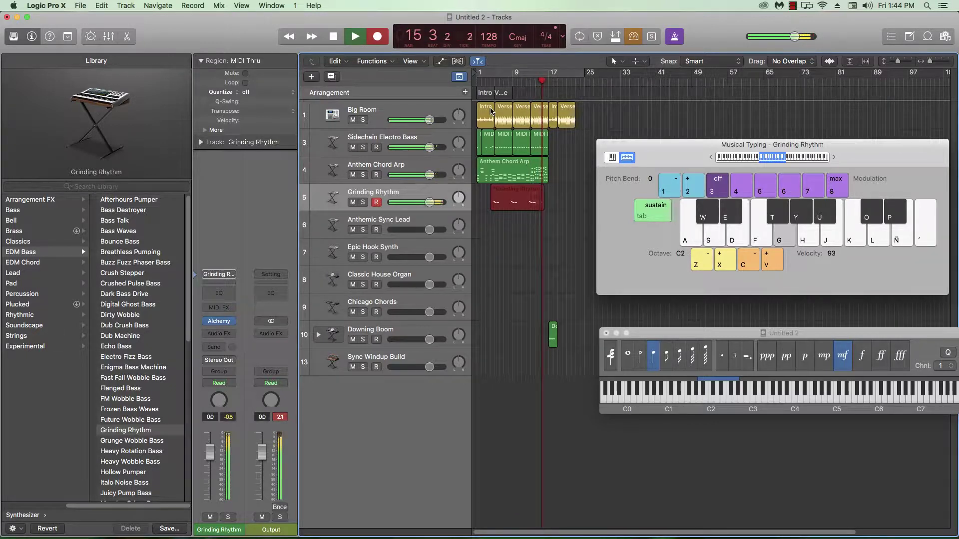
{"action": "key", "text": "d"}
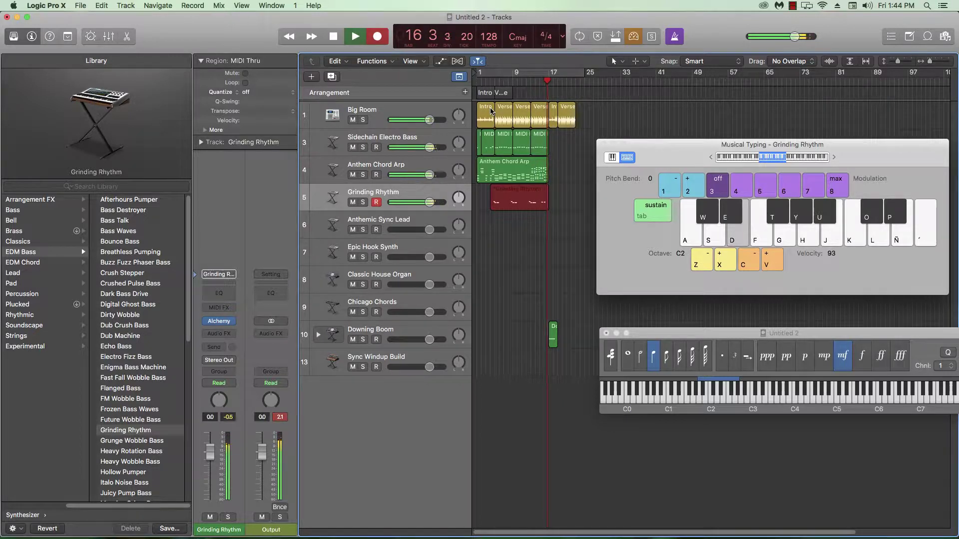
{"action": "key", "text": "s"}
{"action": "key", "text": "s"}
{"action": "key", "text": "s"}
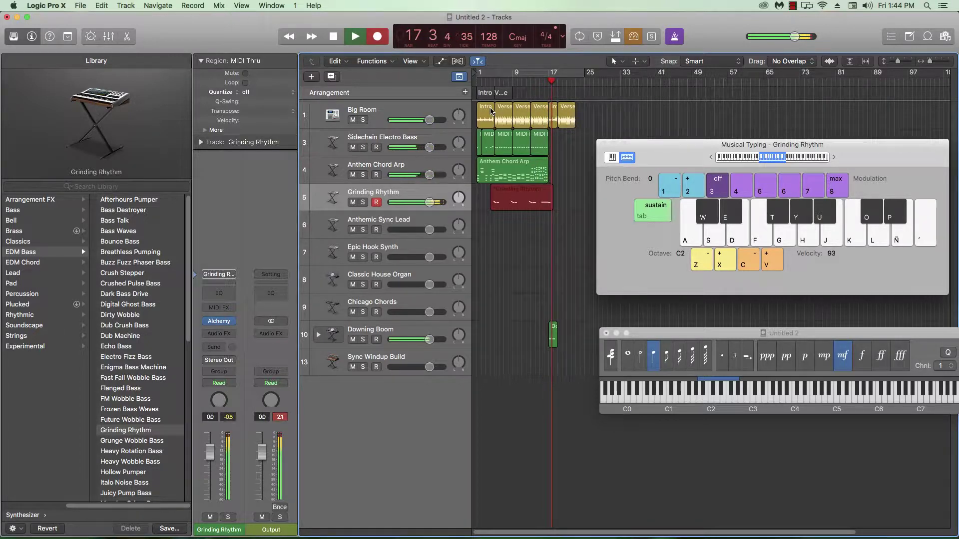
{"action": "key", "text": "s"}
{"action": "key", "text": "s"}
{"action": "key", "text": "s"}
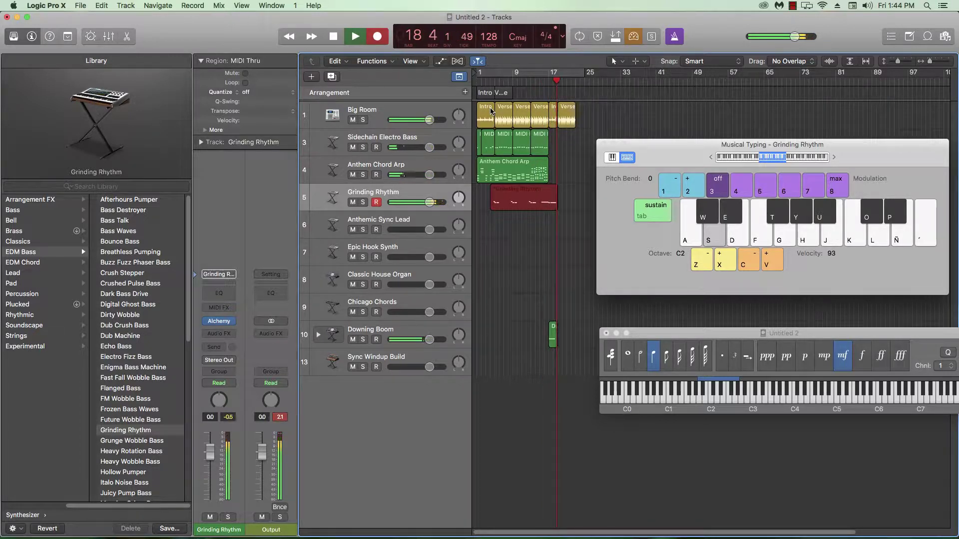
{"action": "key", "text": "s"}
{"action": "key", "text": "space"}
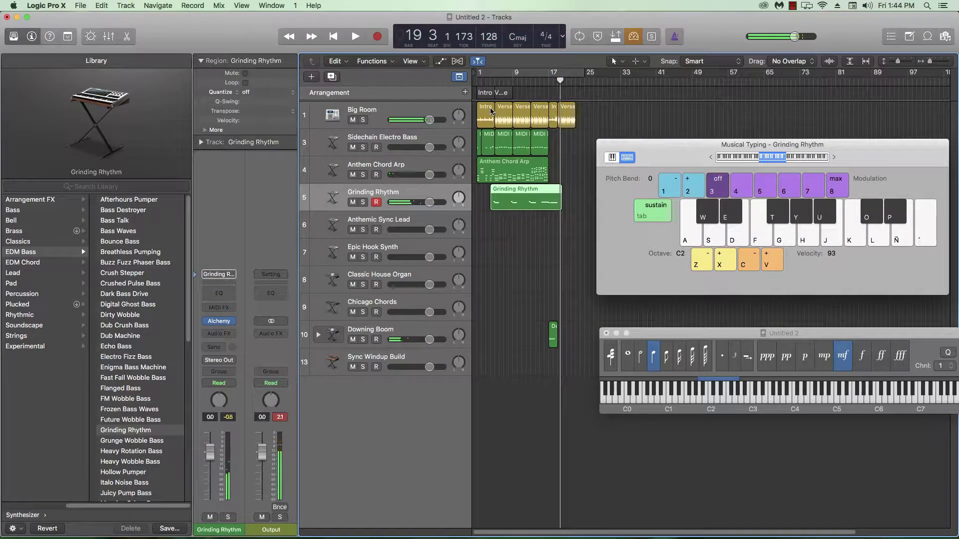
Open the recorded Grinding Rhythm region in the Piano Roll and move the step input keyboard clear of its notes.
{"action": "key", "text": "z"}
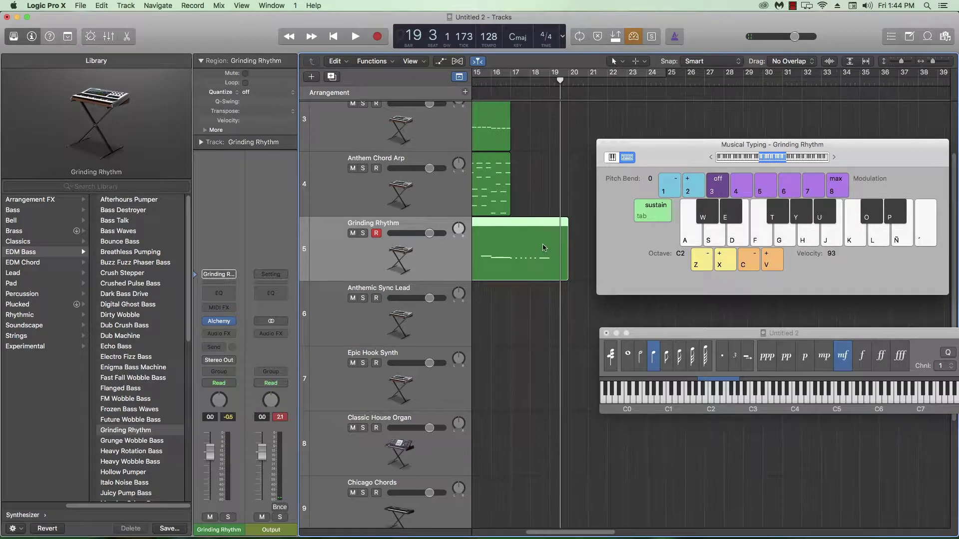
{"action": "double_click", "coordinate": [524, 233]}
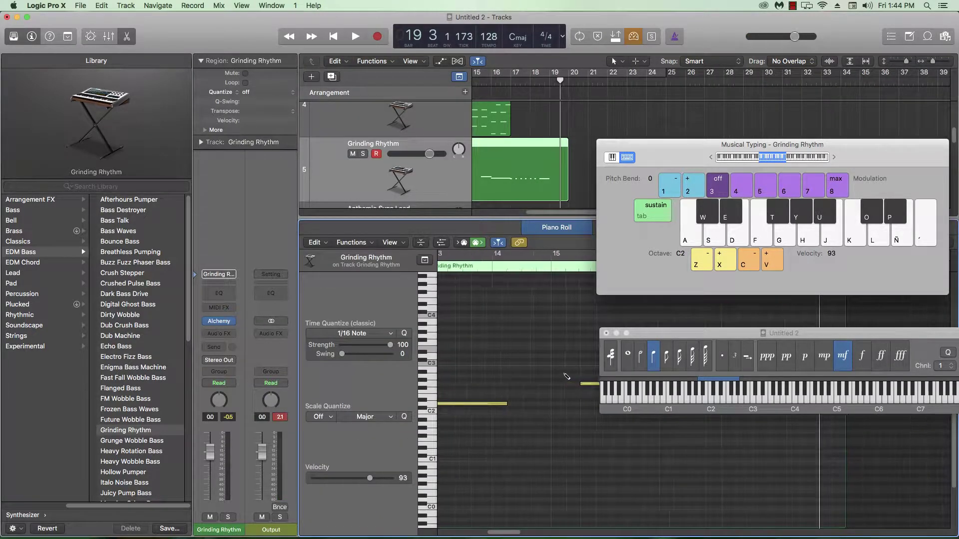
{"action": "left_click_drag", "start_coordinate": [663, 335], "coordinate": [644, 235]}
Quantize the last nine Grinding Rhythm notes to 1/16 Note and mute the short notes on beats 2 and 4 of bar 17.
{"action": "key", "text": "z"}
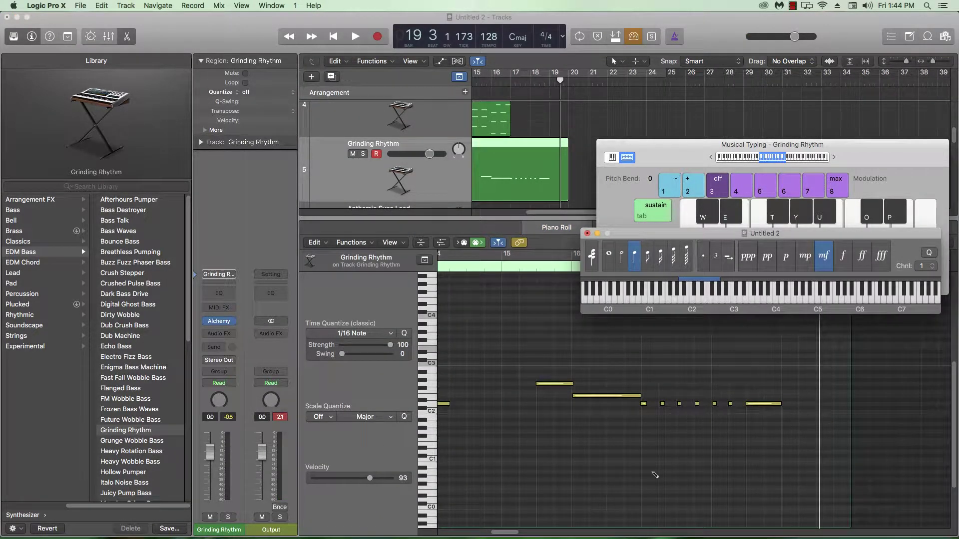
{"action": "left_click_drag", "start_coordinate": [777, 359], "coordinate": [534, 424]}
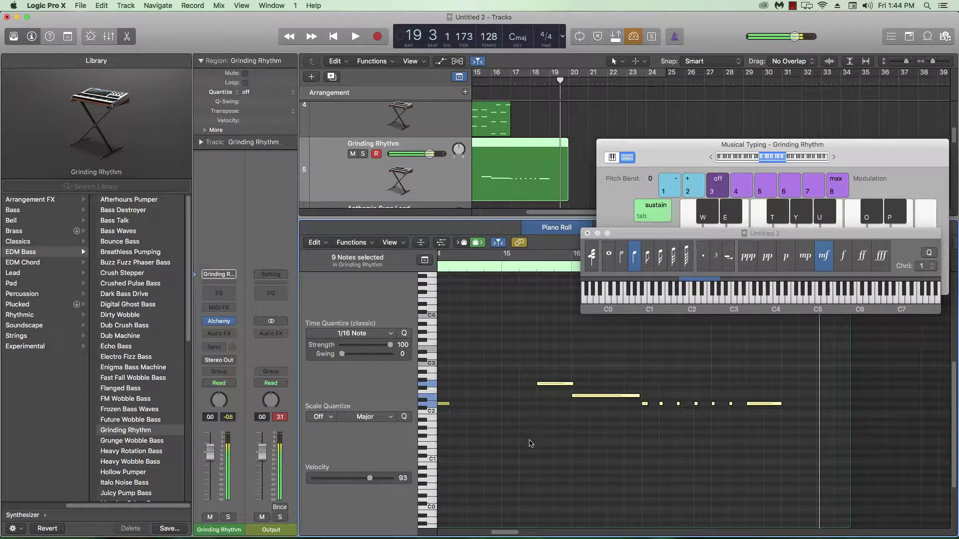
{"action": "key", "text": "z"}
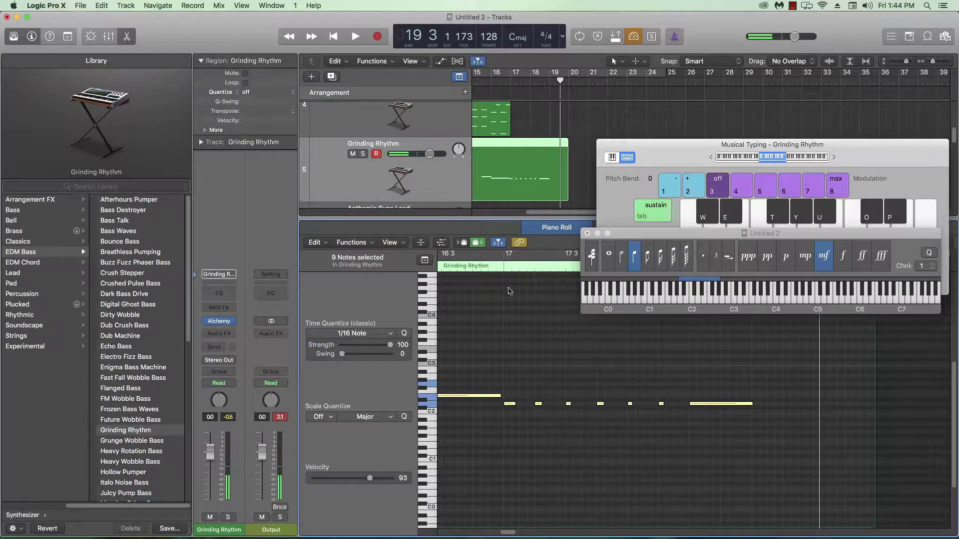
{"action": "left_click_drag", "start_coordinate": [519, 380], "coordinate": [546, 435]}
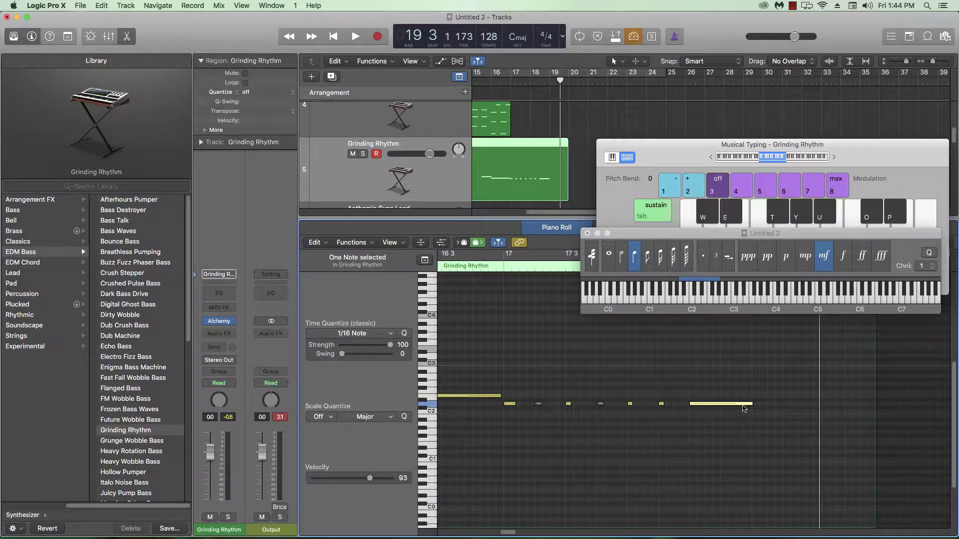
Copy the long D note at beat 3 of bar 18 one octave lower and play the passage from the end of bar 16.
{"action": "left_click", "coordinate": [725, 408], "text": "alt"}
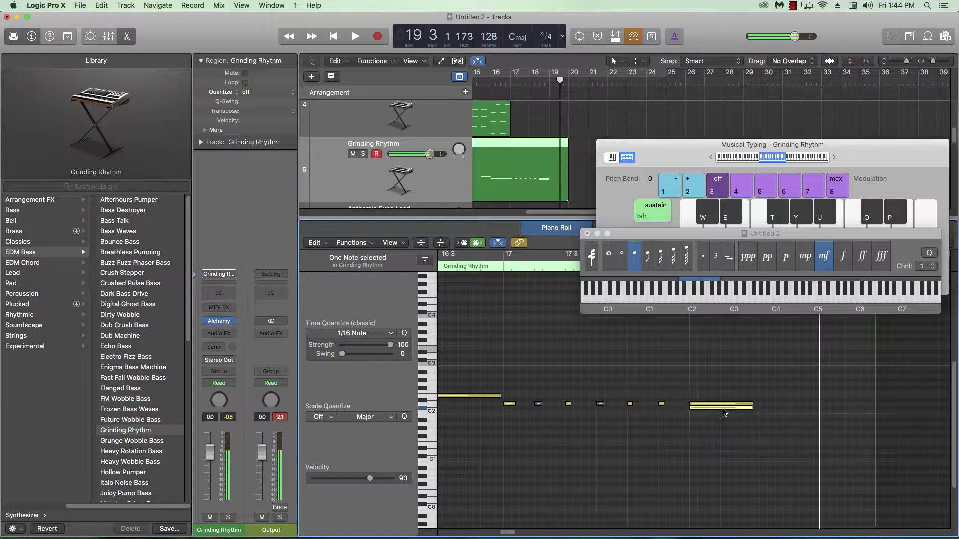
{"action": "key", "text": "shift+alt+Down"}
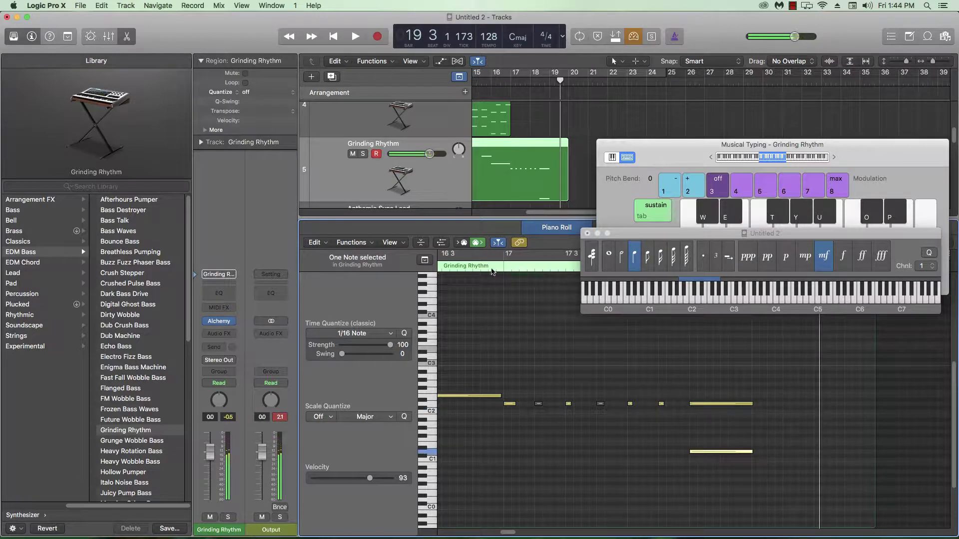
{"action": "double_click", "coordinate": [492, 271]}
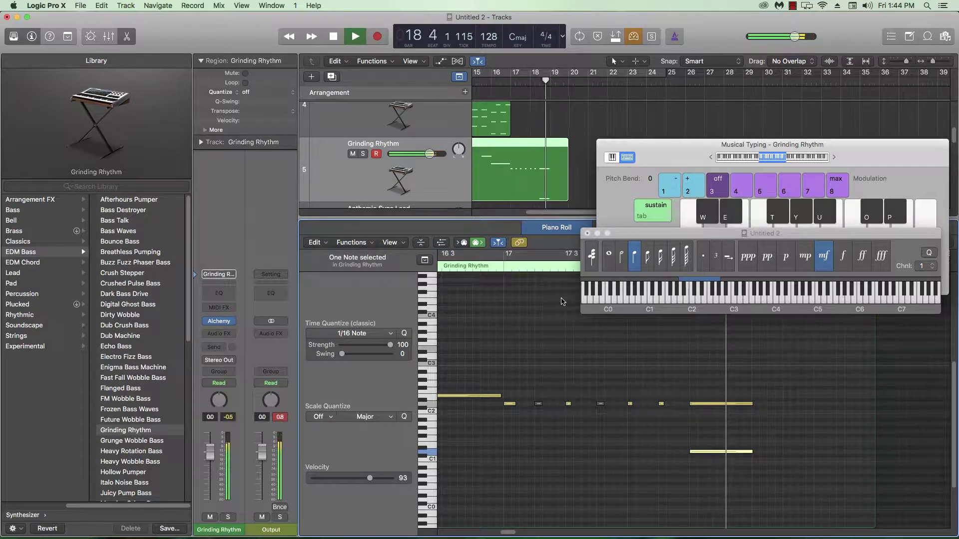
{"action": "key", "text": "space"}
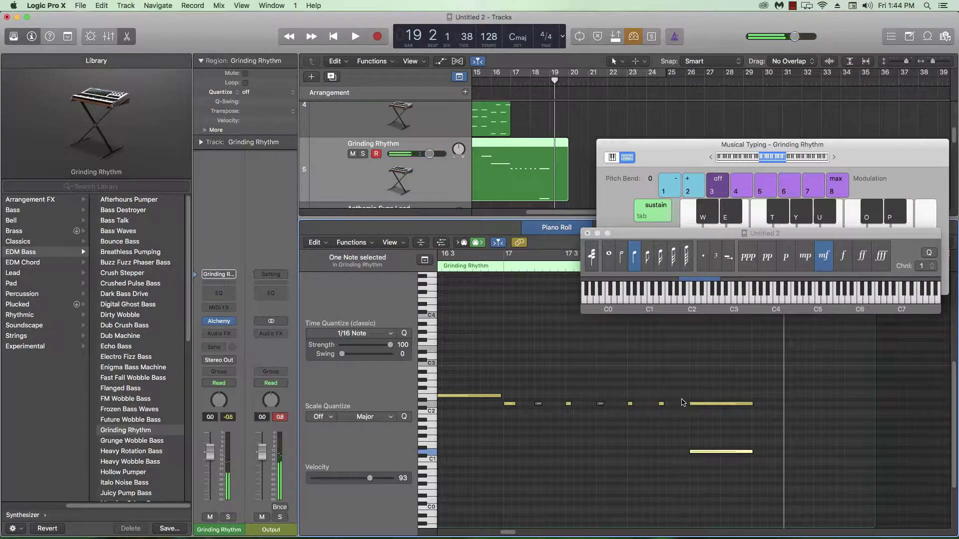
Duplicate the two long D notes to bar 19 and transpose the pair at beat 3 of bar 18 to A1 and A2.
{"action": "left_click_drag", "start_coordinate": [719, 373], "coordinate": [773, 456]}
{"action": "left_click_drag", "start_coordinate": [723, 419], "coordinate": [723, 420]}
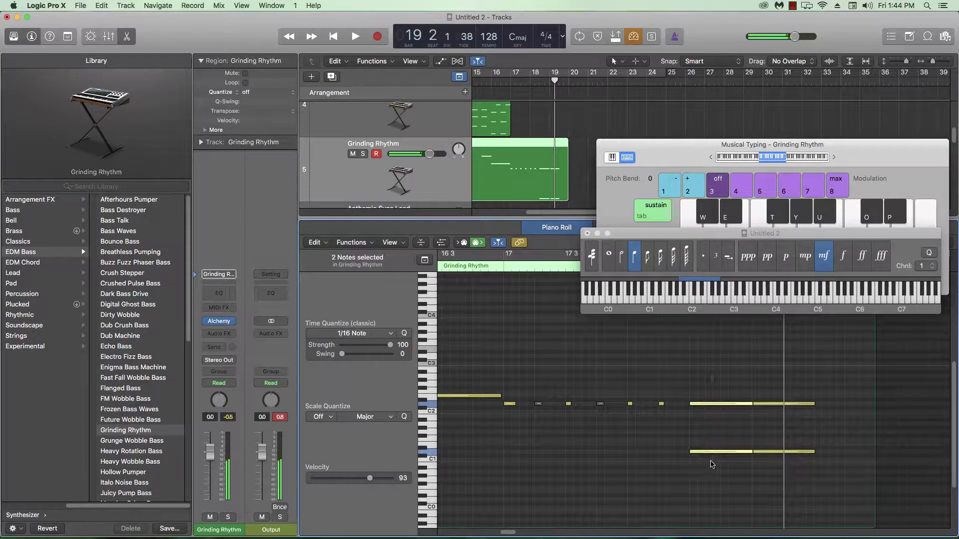
{"action": "key", "text": "alt+shift+Up"}
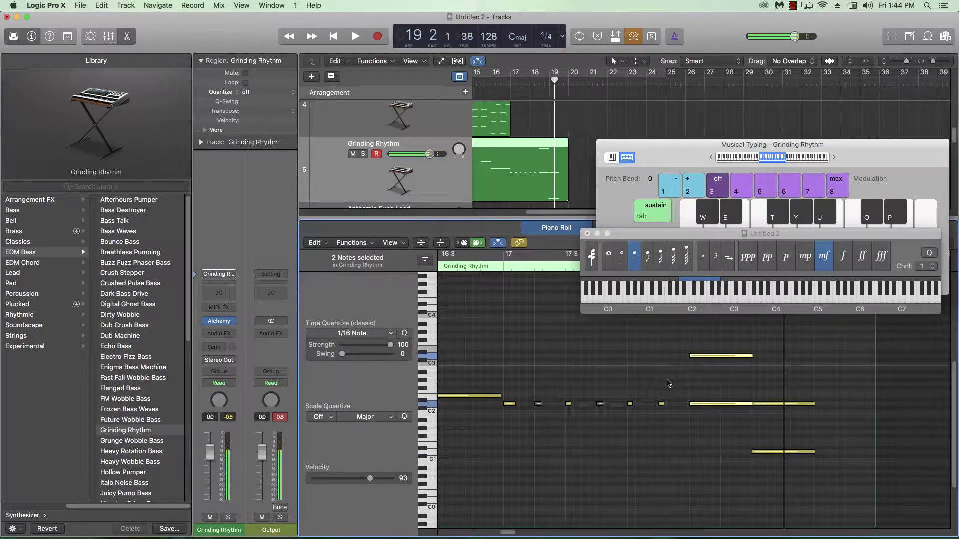
{"action": "key", "text": "alt+Down"}
{"action": "key", "text": "alt+Down"}
{"action": "key", "text": "alt+Down"}
{"action": "key", "text": "alt+Down"}
{"action": "key", "text": "alt+Down"}
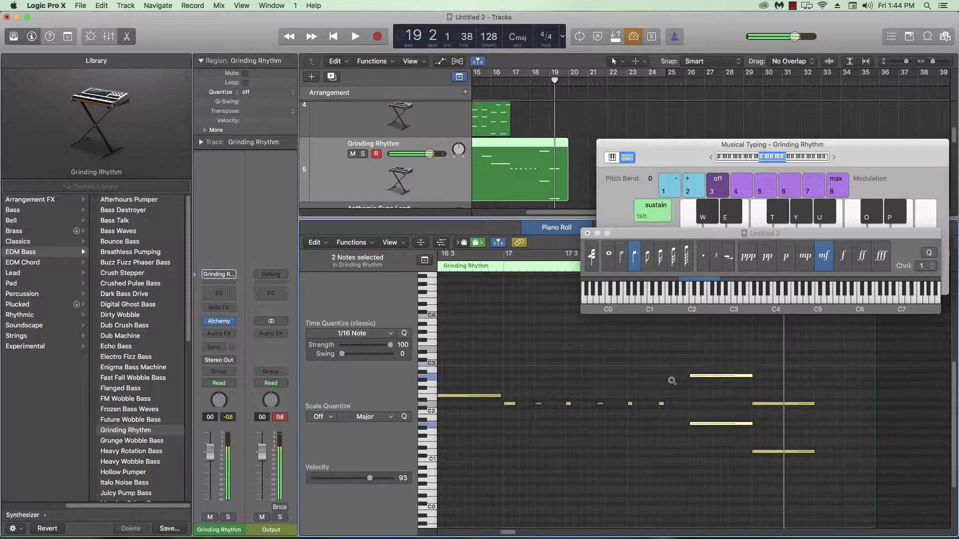
{"action": "key", "text": "alt+shift+Down"}
{"action": "key", "text": "alt+shift+Up"}
Copy the A2 note at beat 3 of bar 18 one octave higher and transpose the six short bar 17 notes to A2.
{"action": "left_click", "coordinate": [699, 375]}
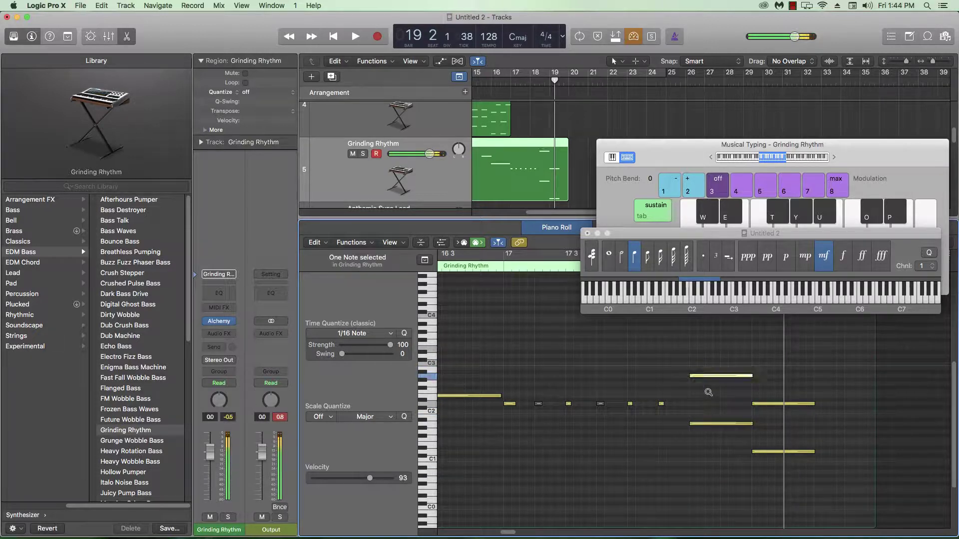
{"action": "left_click_drag", "start_coordinate": [716, 377], "coordinate": [717, 329]}
{"action": "left_click_drag", "start_coordinate": [520, 374], "coordinate": [670, 438]}
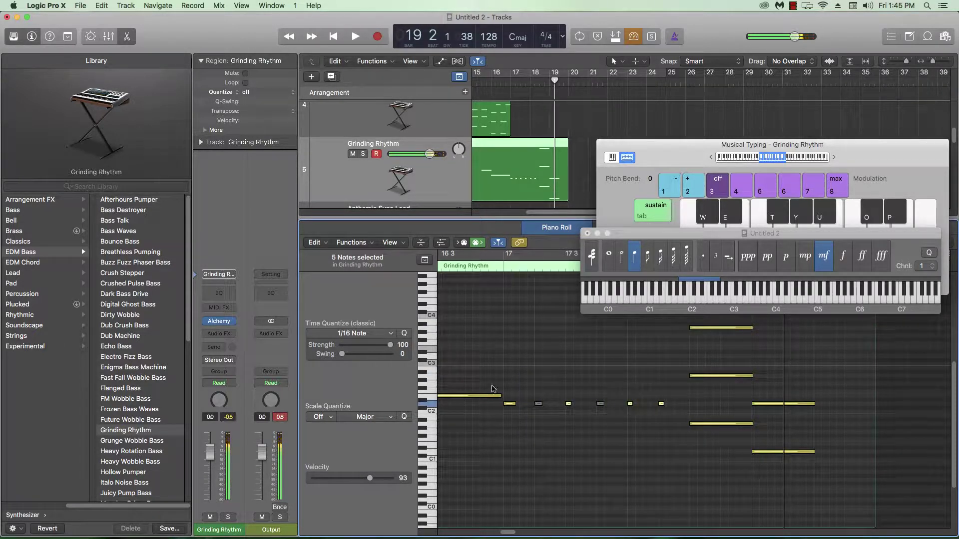
{"action": "left_click", "coordinate": [509, 403], "text": "shift"}
{"action": "key", "text": "alt+shift+Up"}
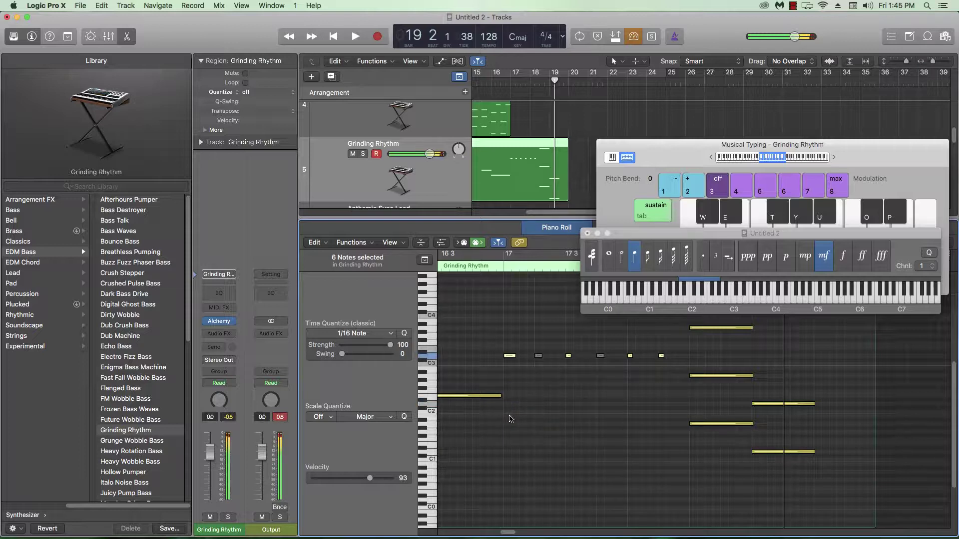
{"action": "key", "text": "alt+Down"}
{"action": "key", "text": "alt+Down"}
{"action": "key", "text": "alt+Down"}
{"action": "key", "text": "alt+Down"}
{"action": "key", "text": "alt+Down"}
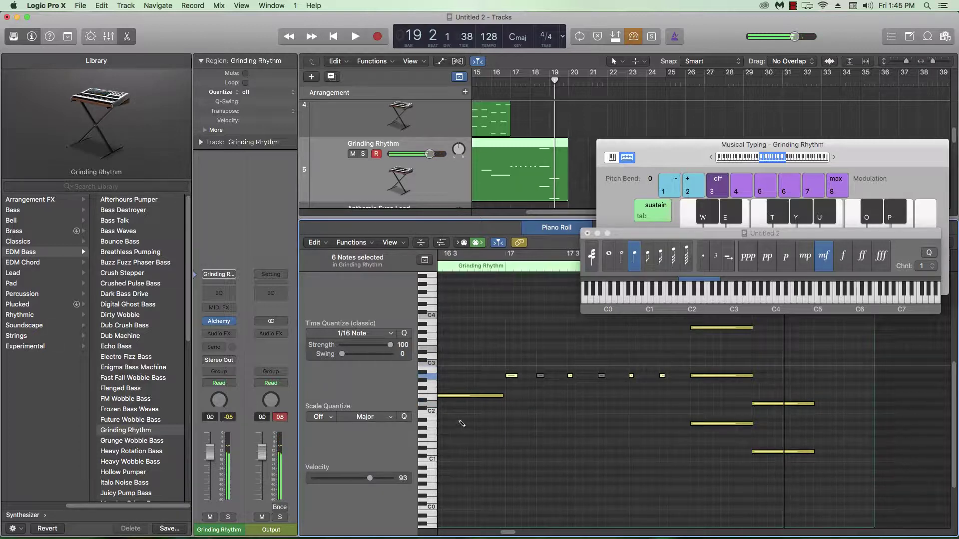
Play back the edited Grinding Rhythm passage from the end of bar 16.
{"action": "left_click", "coordinate": [496, 266]}
{"action": "key", "text": "space"}
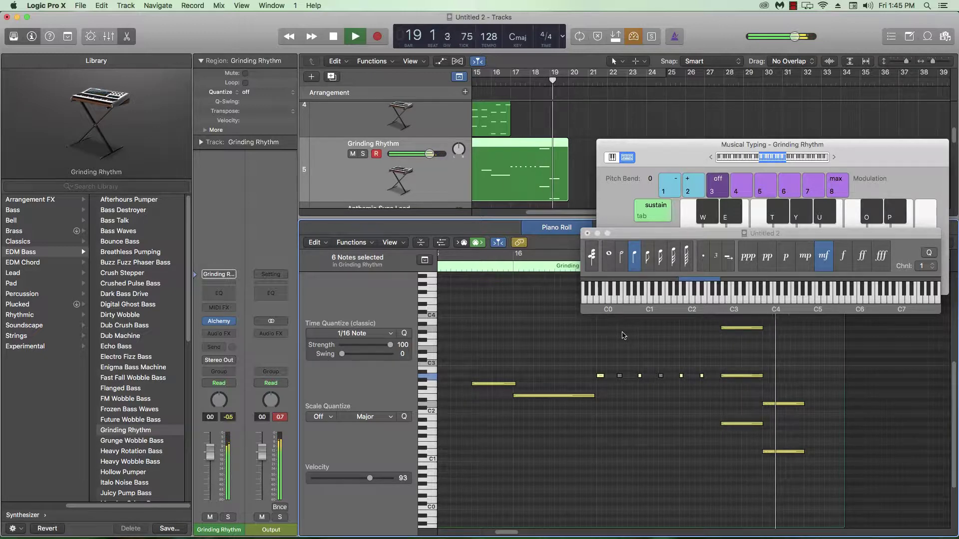
{"action": "key", "text": "space"}
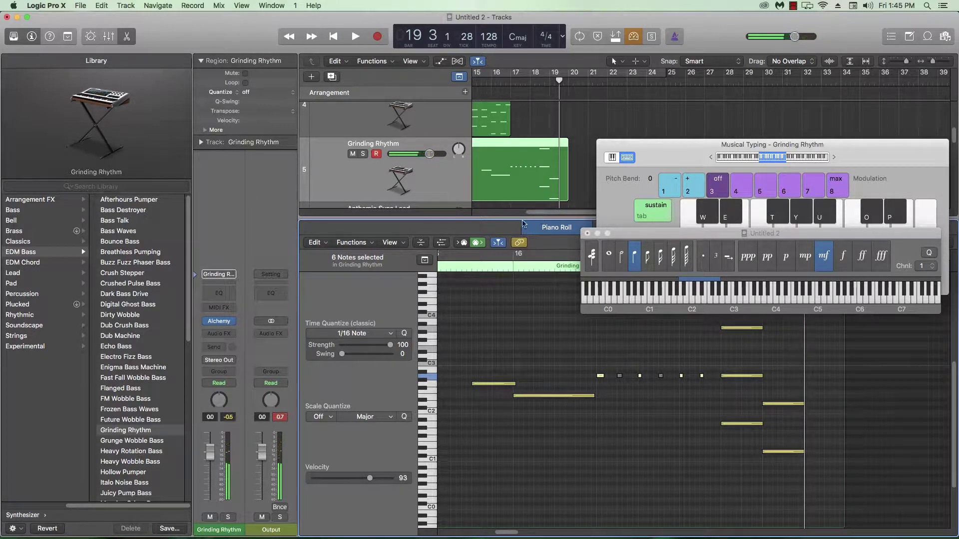
Select the Anthemic Sync Lead track and collapse the Piano Roll so the whole track list is shown.
{"action": "left_click", "coordinate": [513, 169], "text": "ctrl+alt"}
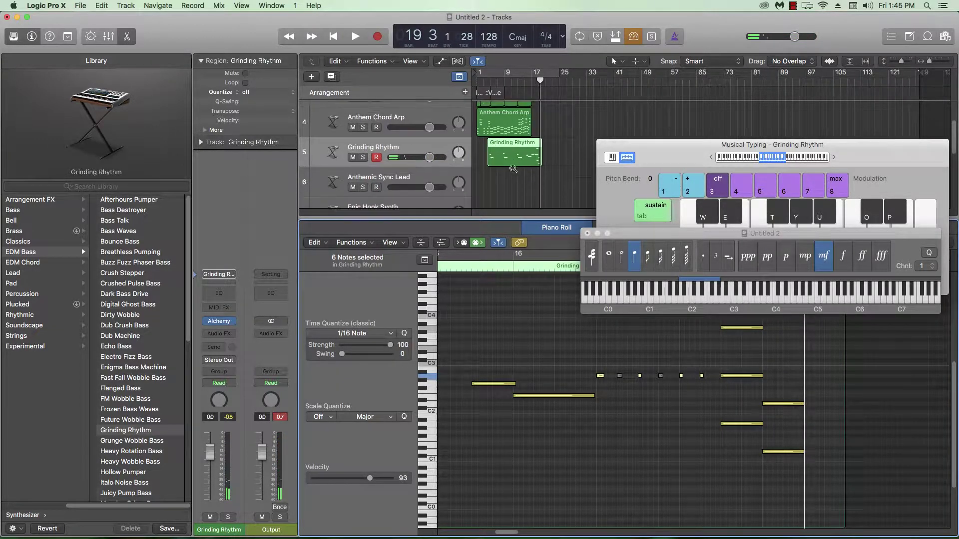
{"action": "left_click", "coordinate": [516, 184], "text": "ctrl+alt"}
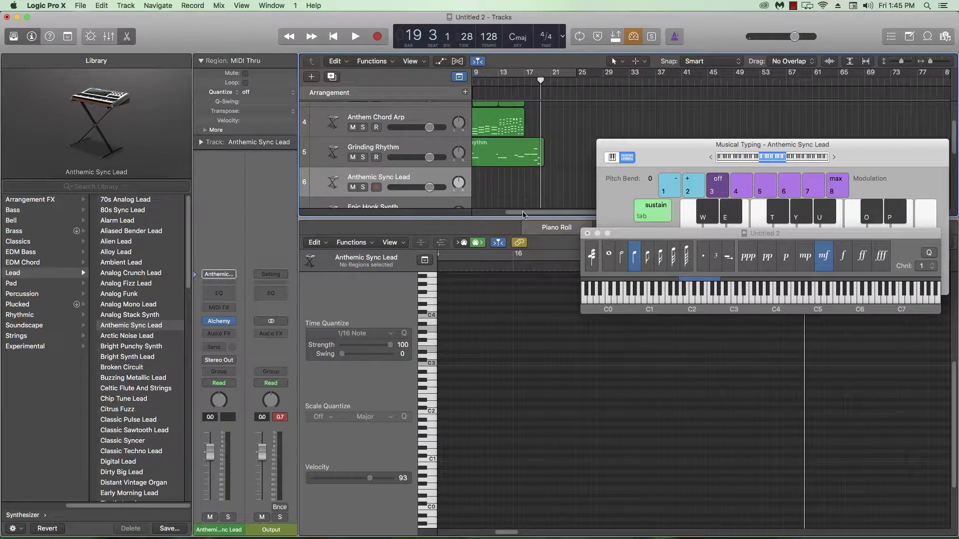
{"action": "scroll", "coordinate": [523, 215], "scroll_direction": "left", "scroll_amount": 3}
{"action": "left_click_drag", "start_coordinate": [542, 218], "coordinate": [534, 449]}
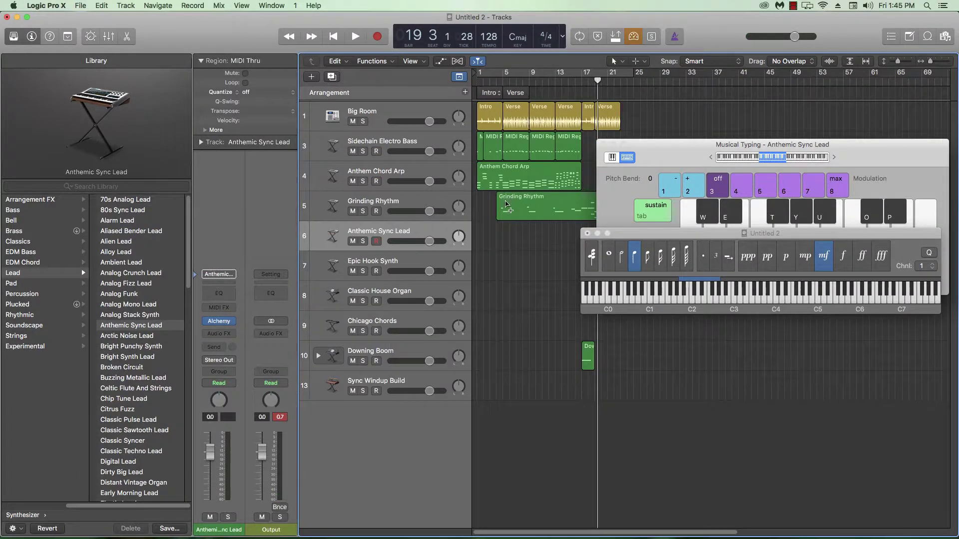
{"action": "key", "text": "super+Right"}
{"action": "key", "text": "super+Right"}
{"action": "key", "text": "super+Left"}
{"action": "key", "text": "super+Left"}
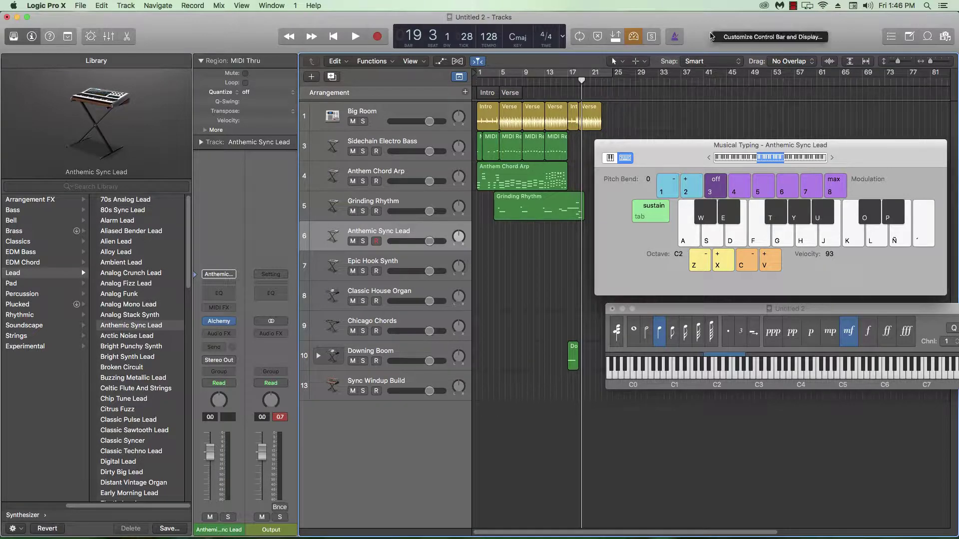
Examine the Modes and Functions options in the control bar customization settings and close them without changes.
{"action": "left_click", "coordinate": [731, 35]}
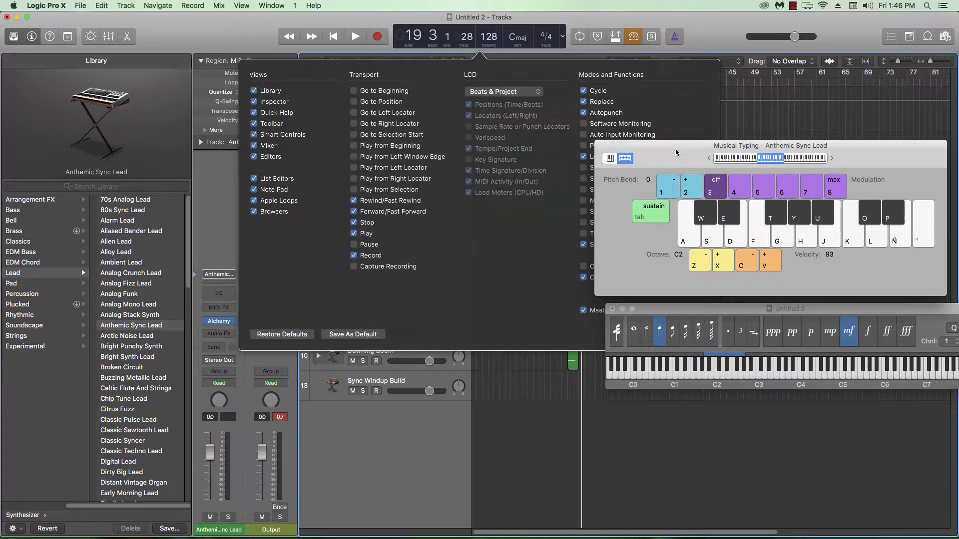
{"action": "key", "text": "Escape"}
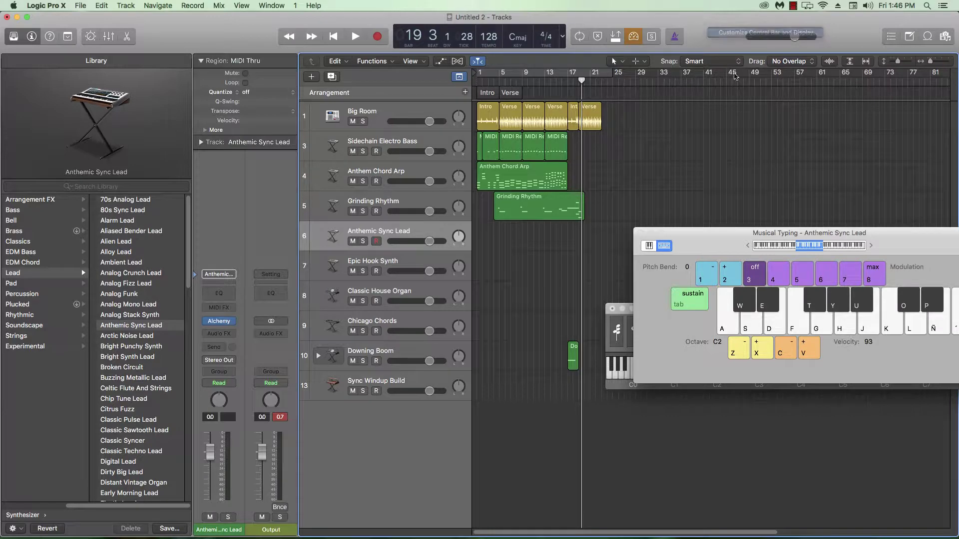
{"action": "left_click", "coordinate": [725, 33]}
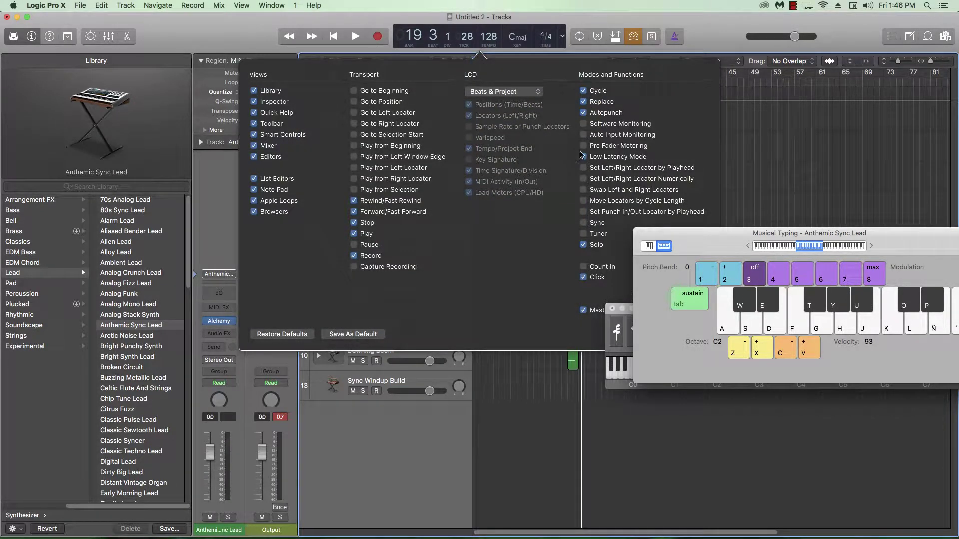
{"action": "left_click", "coordinate": [712, 52]}
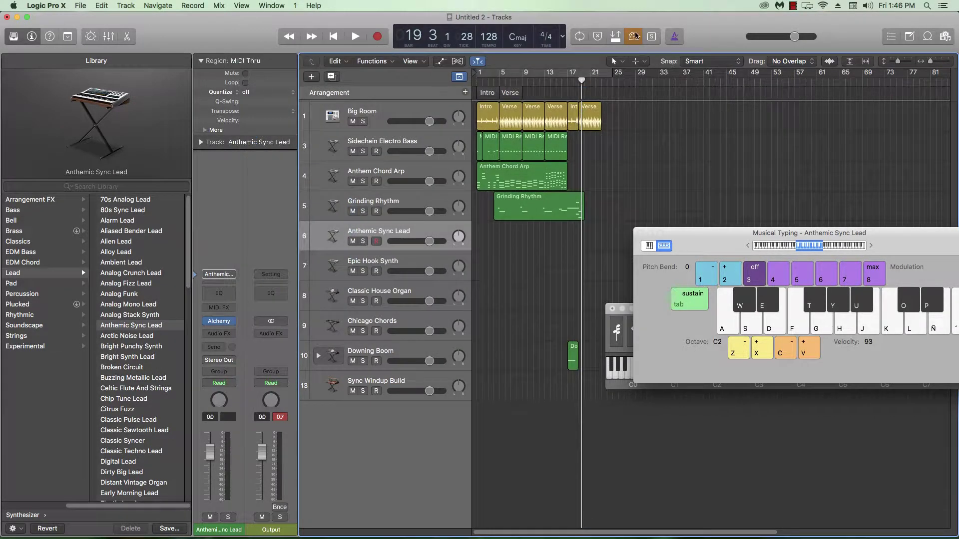
Move the Musical Typing window clear of the step input keyboard and hide the Library to widen the tracks area.
{"action": "left_click_drag", "start_coordinate": [746, 255], "coordinate": [716, 158]}
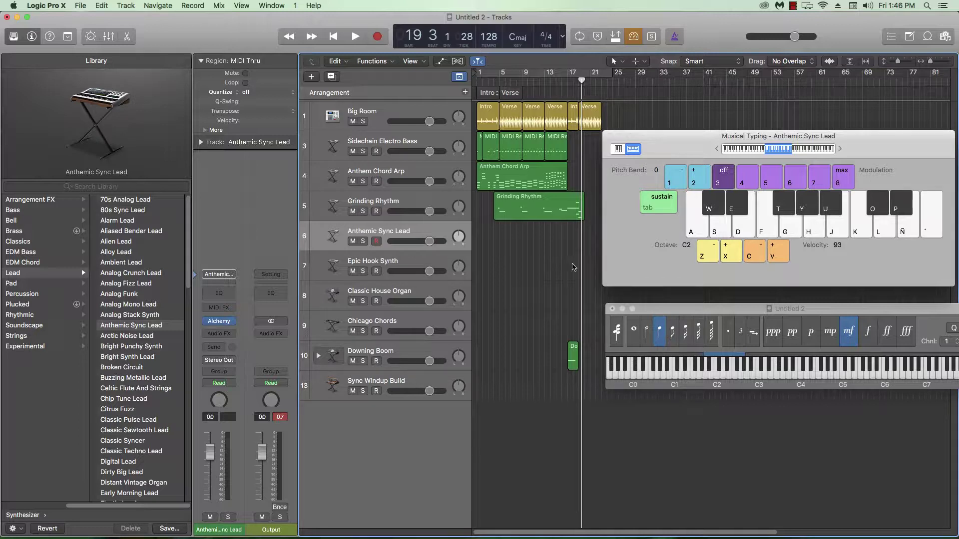
{"action": "scroll", "coordinate": [554, 258], "scroll_direction": "up", "scroll_amount": 5}
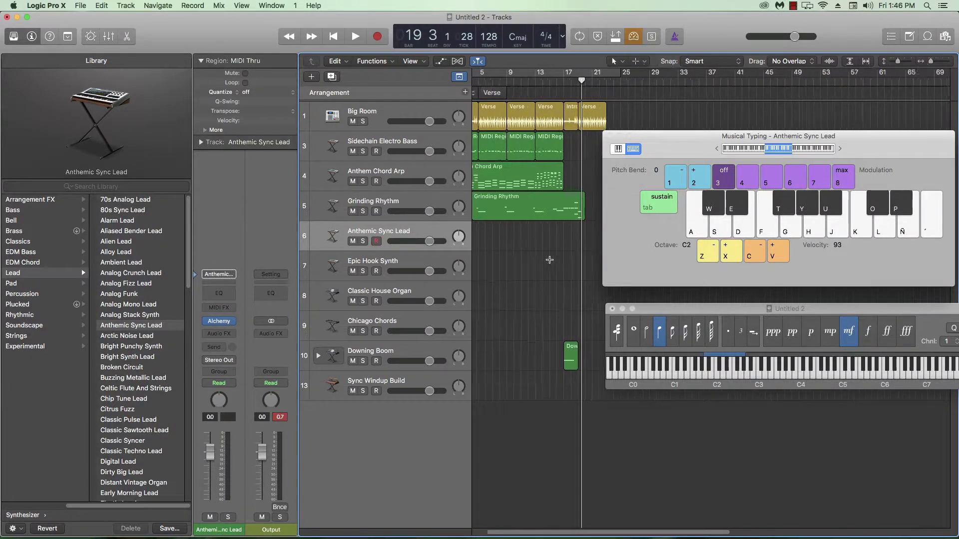
{"action": "scroll", "coordinate": [535, 258], "scroll_direction": "up", "scroll_amount": 4}
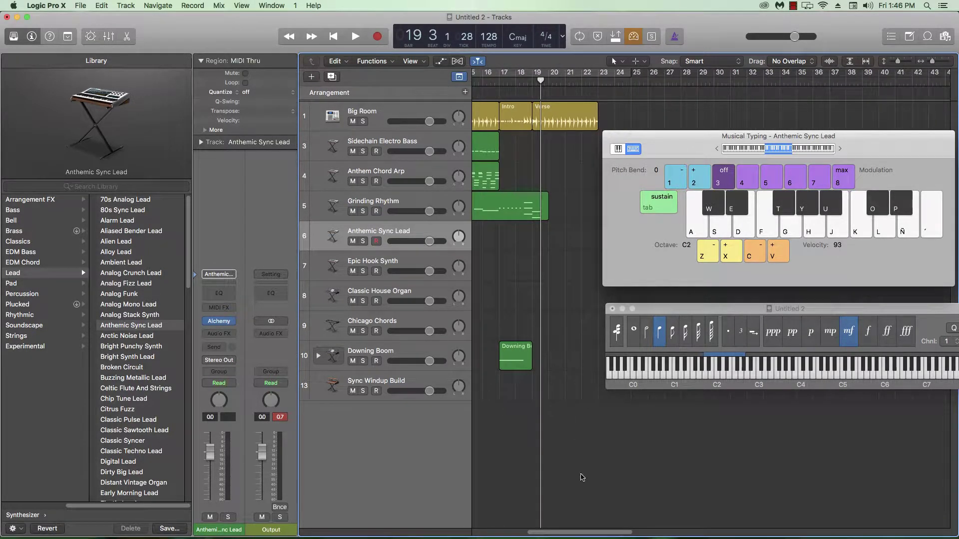
{"action": "left_click_drag", "start_coordinate": [574, 535], "coordinate": [547, 523]}
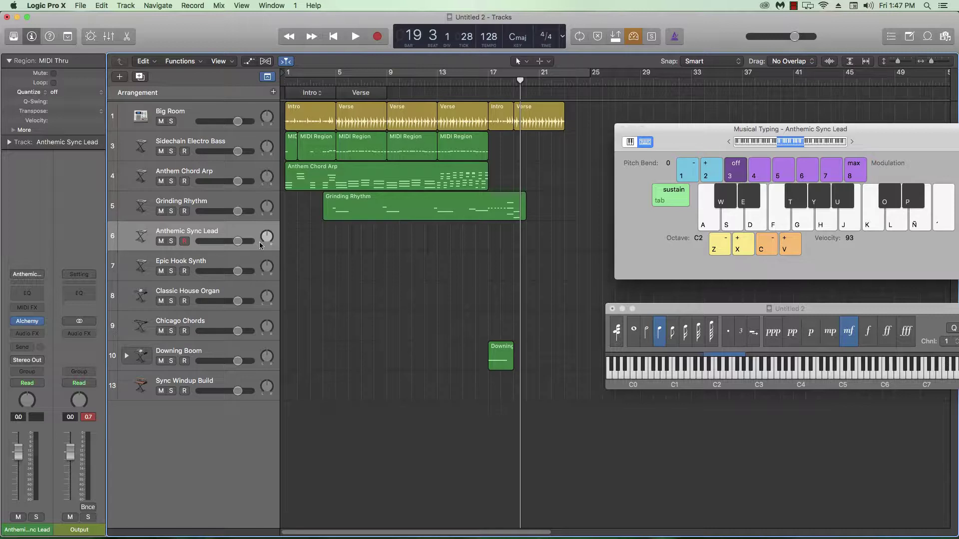
Select the Epic Hook Synth track and try out C, D and E with Musical Typing at octave C2.
{"action": "left_click", "coordinate": [236, 262]}
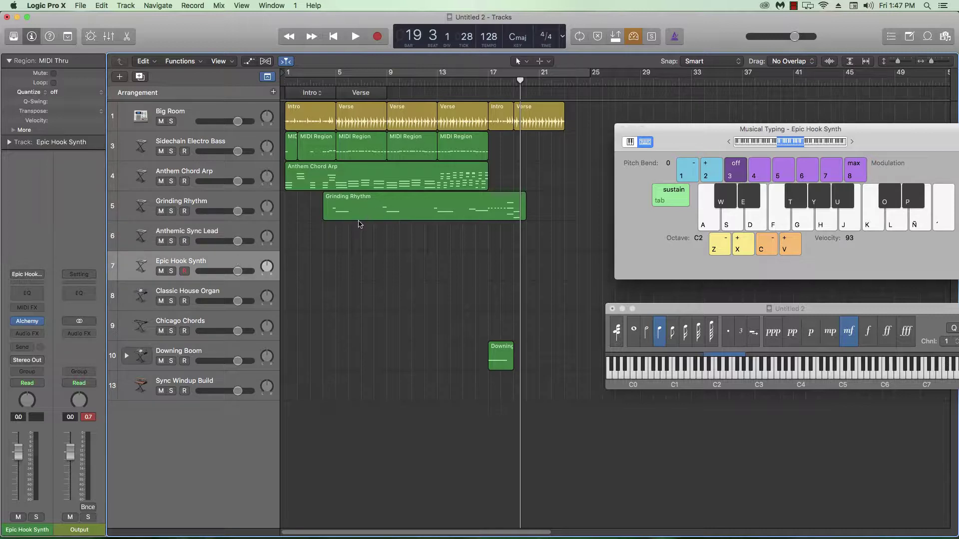
{"action": "key", "text": "a"}
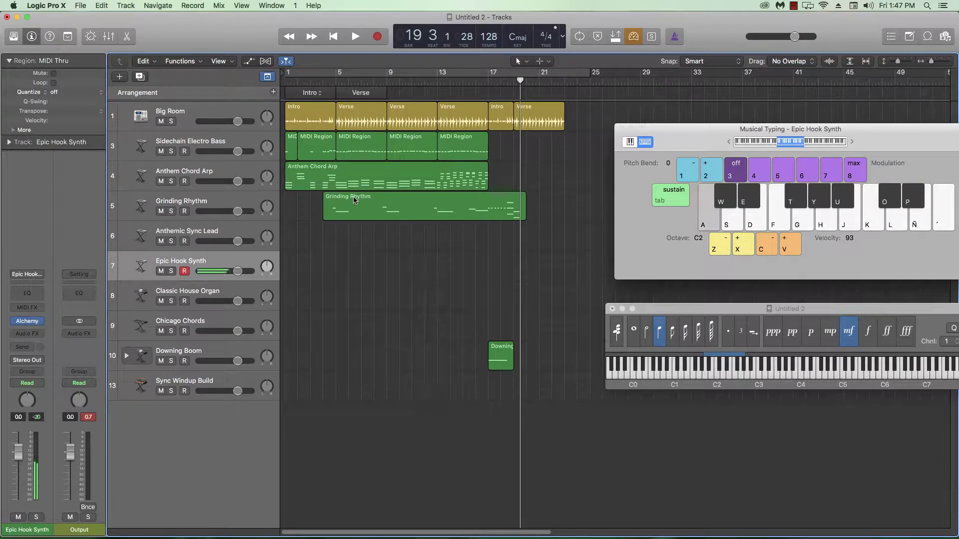
{"action": "key", "text": "s"}
{"action": "key", "text": "d"}
{"action": "key", "text": "a"}
{"action": "key", "text": "s"}
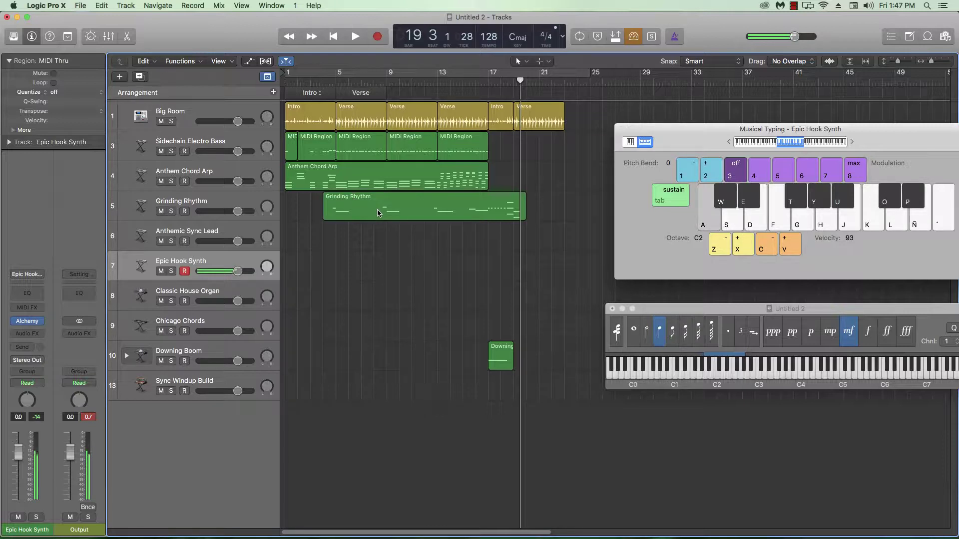
Raise Musical Typing to octave C3 and try out a riff alternating D and F on Epic Hook Synth.
{"action": "left_click", "coordinate": [737, 248]}
{"action": "key", "text": "s"}
{"action": "key", "text": "h"}
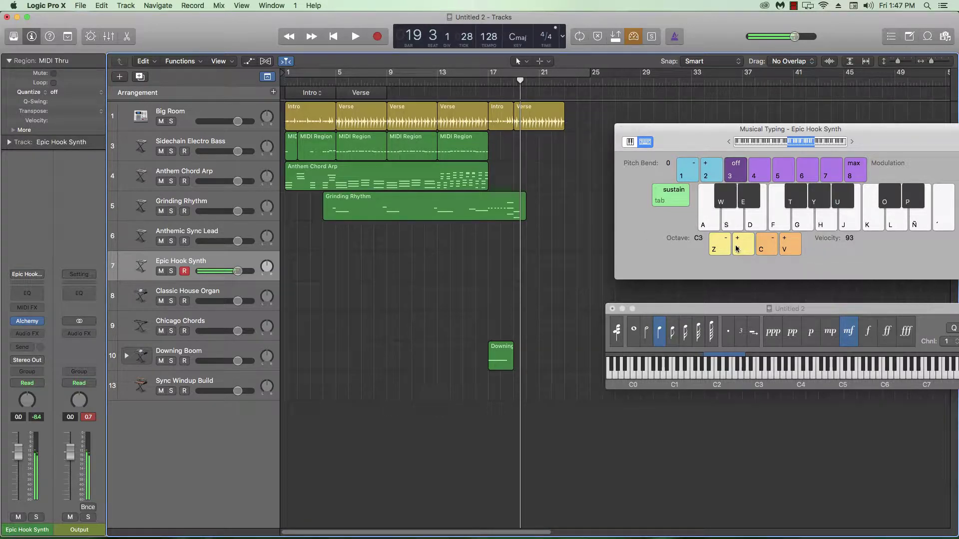
{"action": "key", "text": "s"}
{"action": "key", "text": "f"}
{"action": "key", "text": "s"}
{"action": "key", "text": "f"}
{"action": "key", "text": "s"}
{"action": "key", "text": "s"}
{"action": "key", "text": "f"}
{"action": "key", "text": "s"}
{"action": "key", "text": "f"}
{"action": "key", "text": "s"}
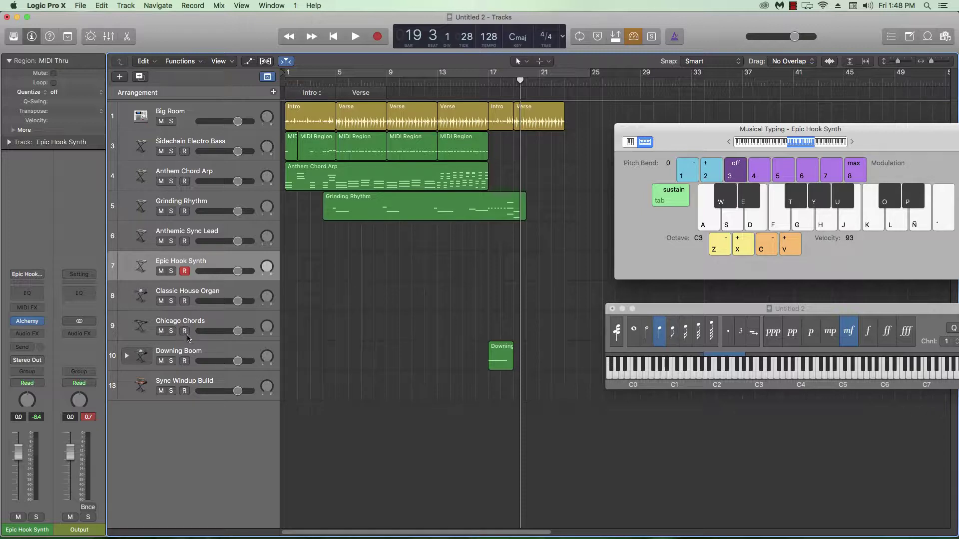
Return Musical Typing to octave C2 and try the D and F pair on Epic Hook Synth layered with Chicago Chords.
{"action": "left_click", "coordinate": [720, 245]}
{"action": "key", "text": "s+f"}
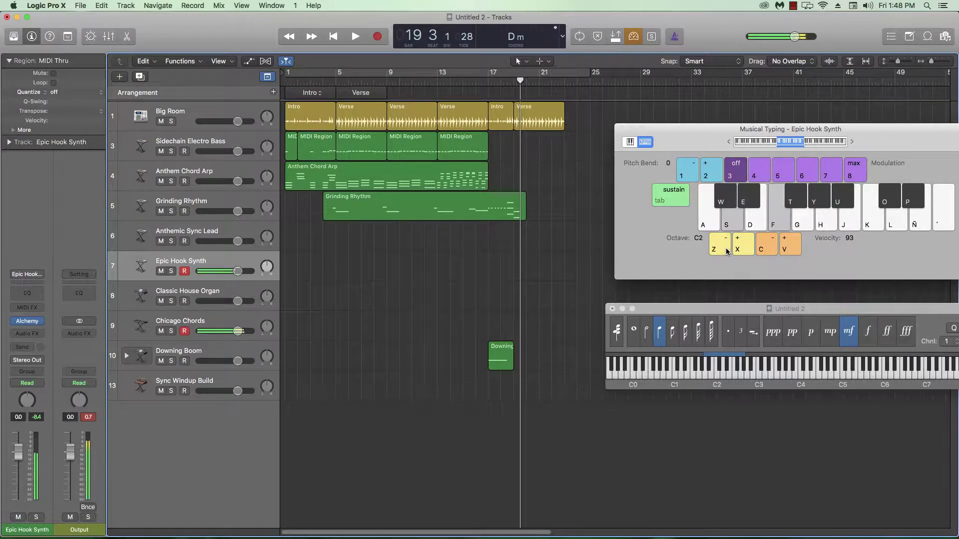
{"action": "key", "text": "s+f"}
{"action": "key", "text": "s+f"}
Compare the layered D and F pair at modulation levels 4, 5 and 6.
{"action": "left_click", "coordinate": [766, 173]}
{"action": "key", "text": "s+f"}
{"action": "left_click", "coordinate": [781, 174]}
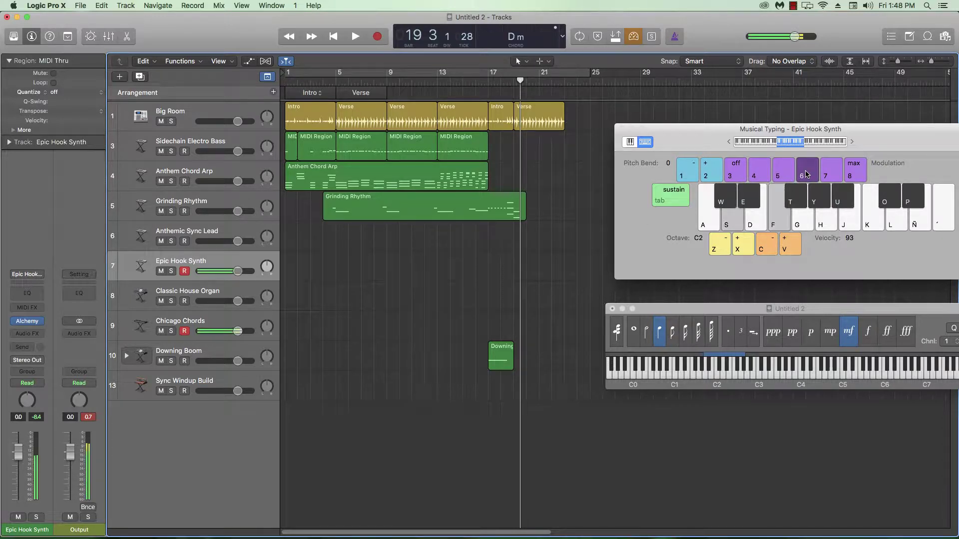
{"action": "key", "text": "s+f"}
{"action": "key", "text": "s"}
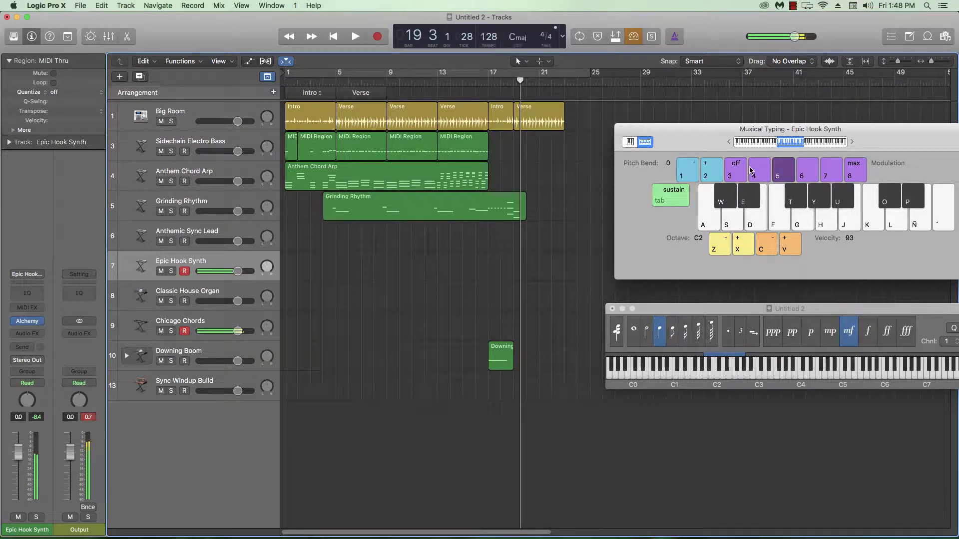
{"action": "key", "text": "s+f"}
{"action": "left_click", "coordinate": [753, 173]}
{"action": "key", "text": "s+f"}
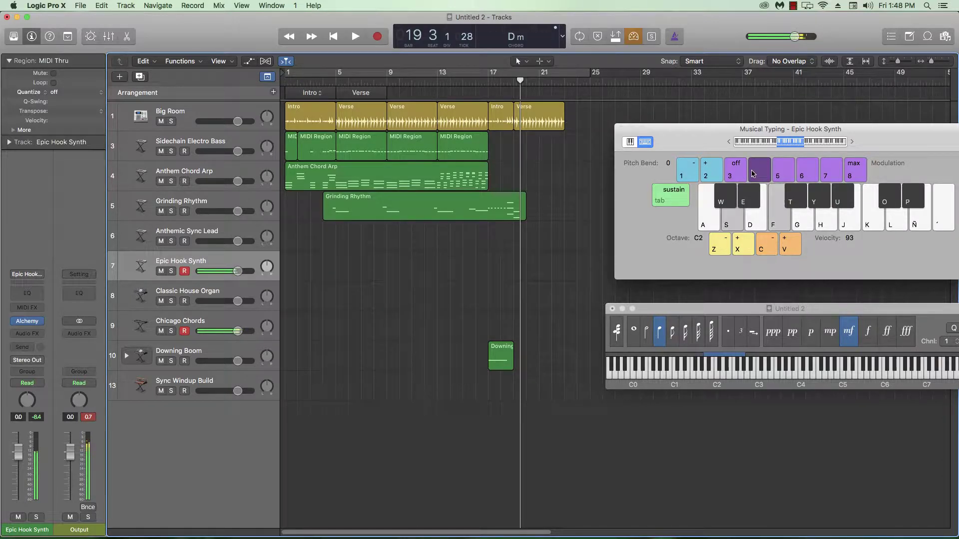
{"action": "key", "text": "s+f"}
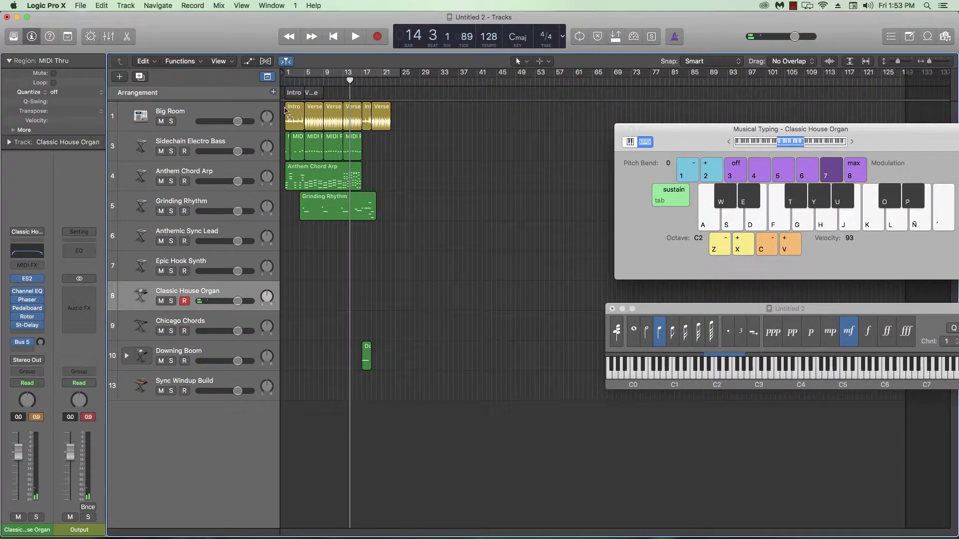
Place the playhead at bar 9 and start recording on the Classic House Organ track.
{"action": "key", "text": "super+Right"}
{"action": "left_click", "coordinate": [299, 78]}
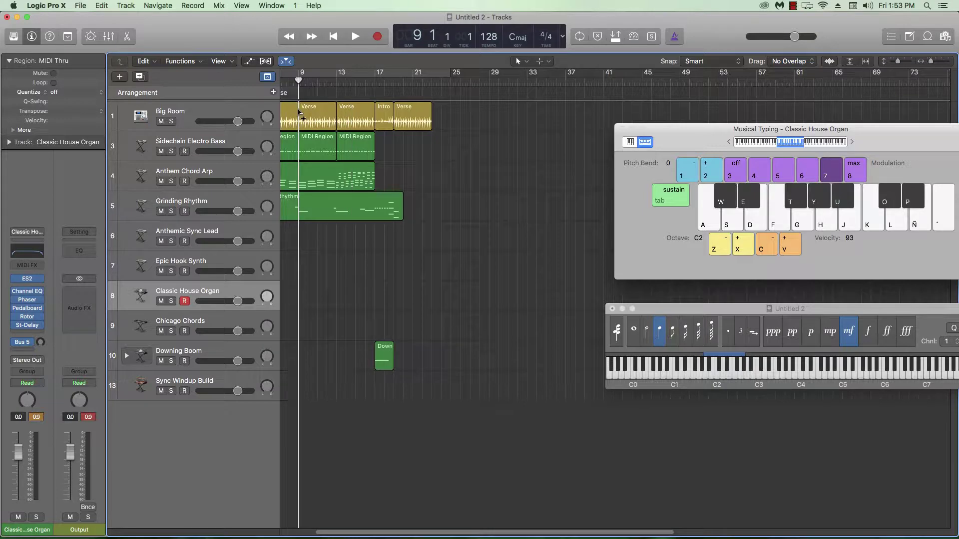
{"action": "key", "text": "super+Left"}
{"action": "left_click_drag", "start_coordinate": [338, 534], "coordinate": [279, 533]}
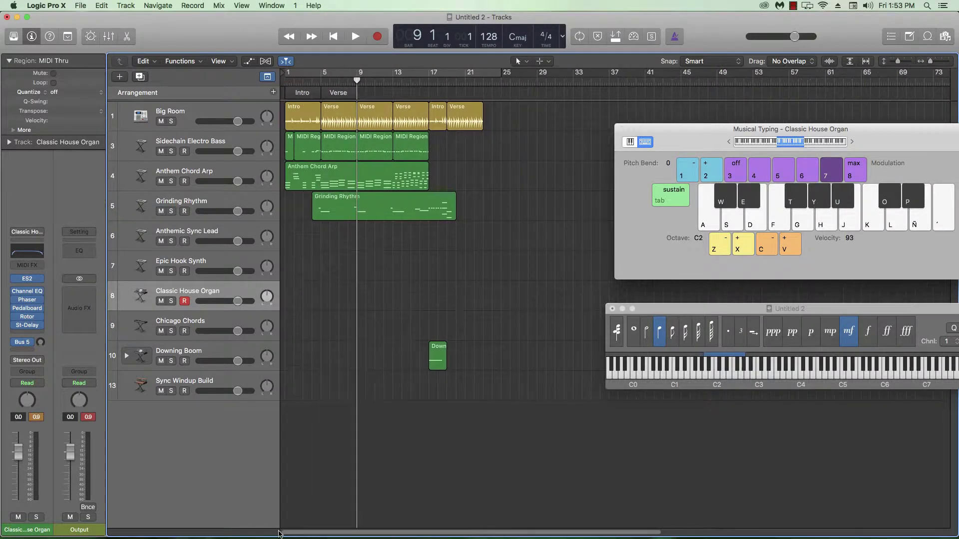
{"action": "key", "text": "super+Right"}
{"action": "key", "text": "super+Right"}
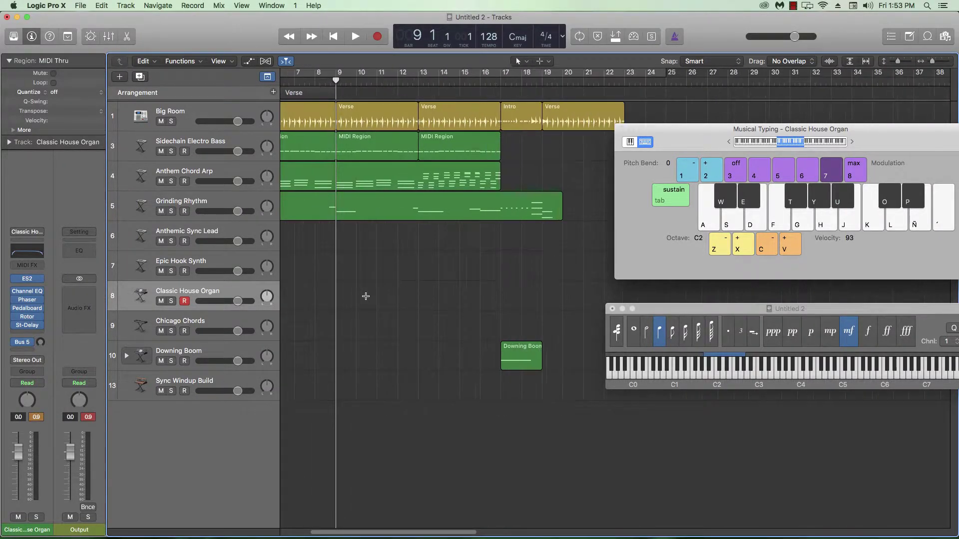
{"action": "key", "text": "super+Left"}
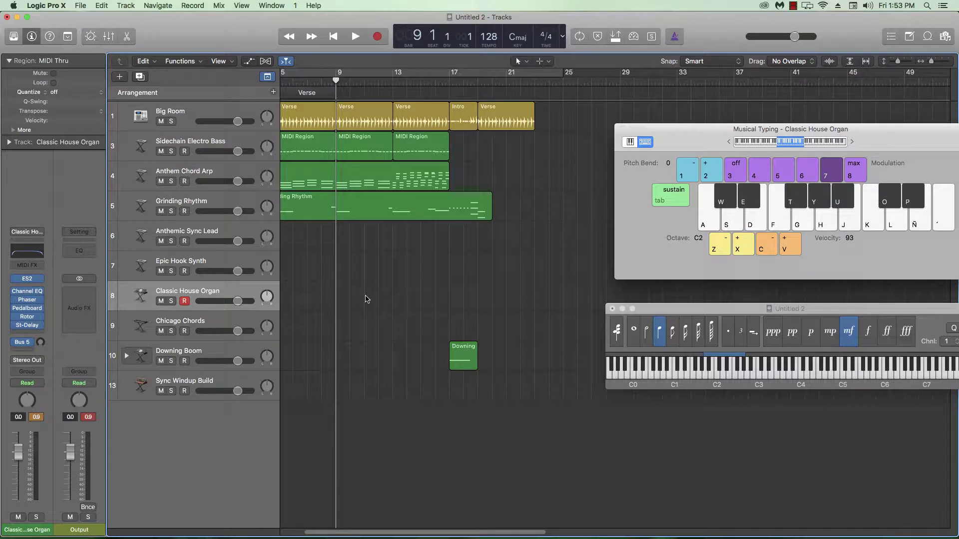
{"action": "key", "text": "r"}
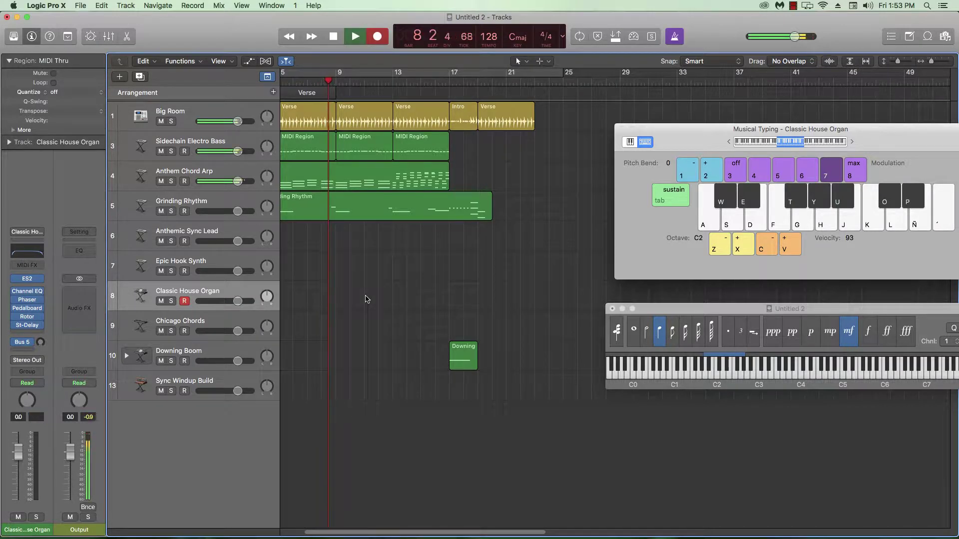
Play the opening organ phrase with the notes D, E, D, F, A, F and G from bar 9 into bar 11.
{"action": "key", "text": "s"}
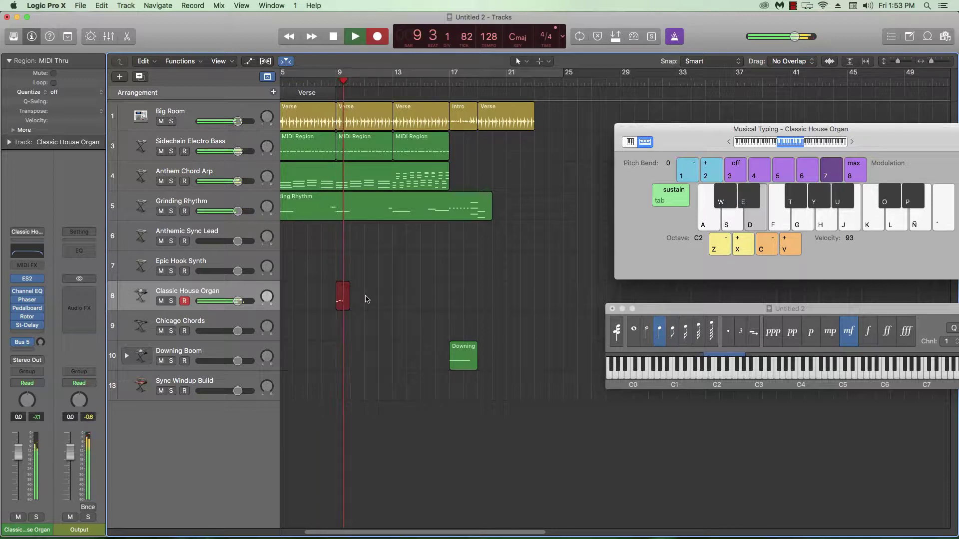
{"action": "key", "text": "d"}
{"action": "key", "text": "s"}
{"action": "key", "text": "f"}
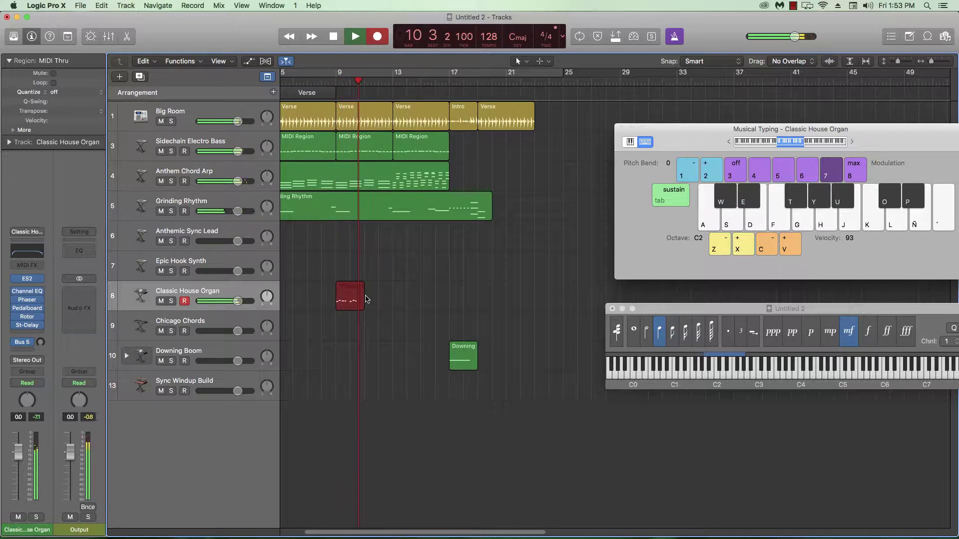
{"action": "key", "text": "h"}
{"action": "key", "text": "f"}
{"action": "key", "text": "g"}
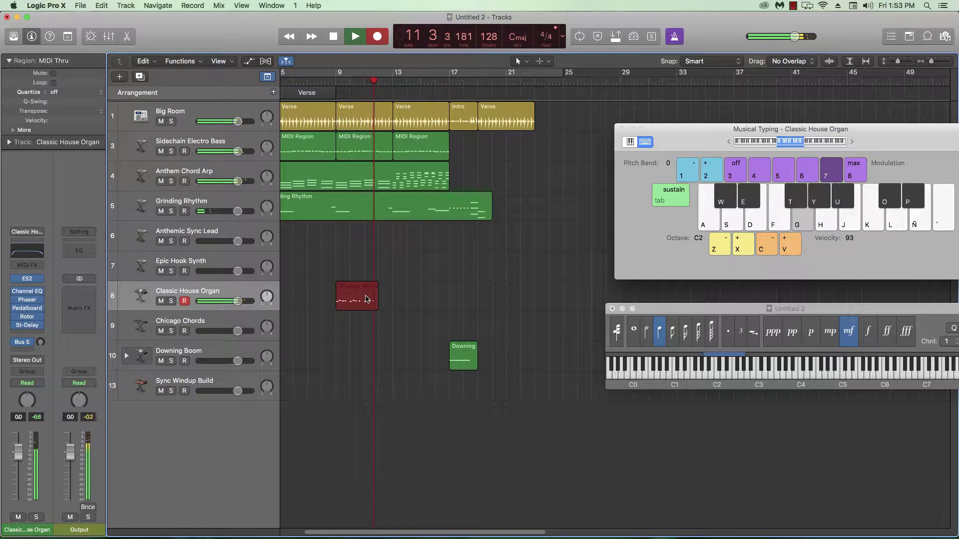
Continue the organ melody through bar 14 with a repeating figure of D, A, F and G.
{"action": "key", "text": "s"}
{"action": "key", "text": "h"}
{"action": "key", "text": "f"}
{"action": "key", "text": "g"}
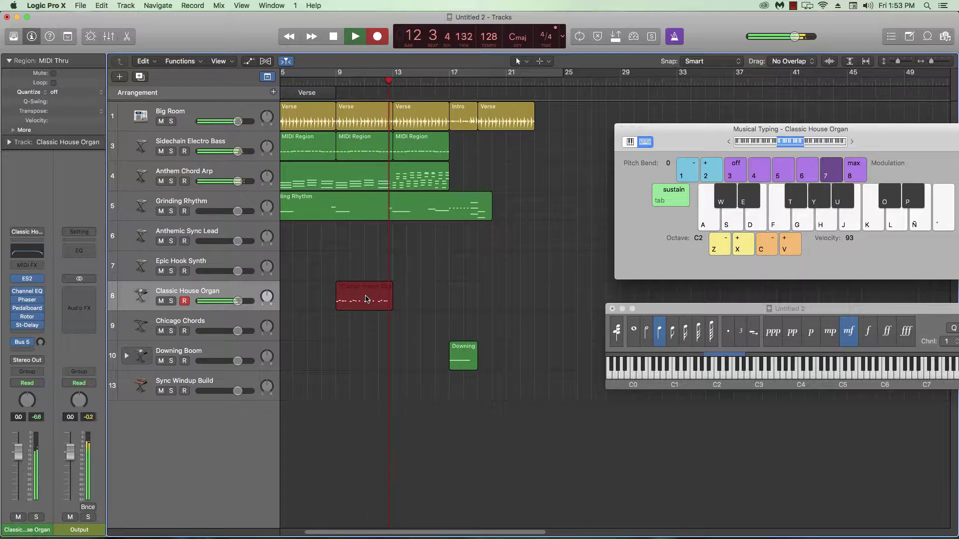
{"action": "key", "text": "g"}
{"action": "key", "text": "s"}
{"action": "key", "text": "h"}
{"action": "key", "text": "f"}
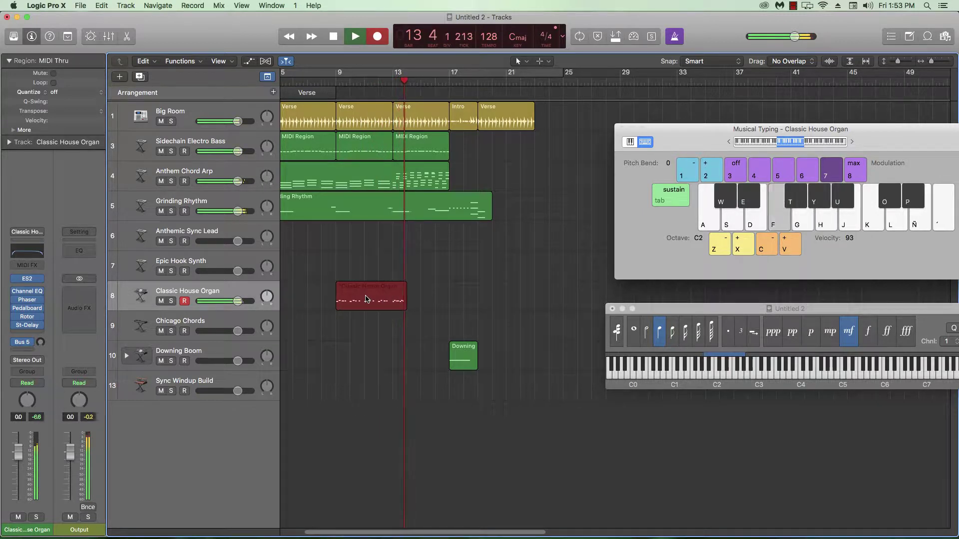
{"action": "key", "text": "g"}
{"action": "key", "text": "s"}
{"action": "key", "text": "h"}
{"action": "key", "text": "f"}
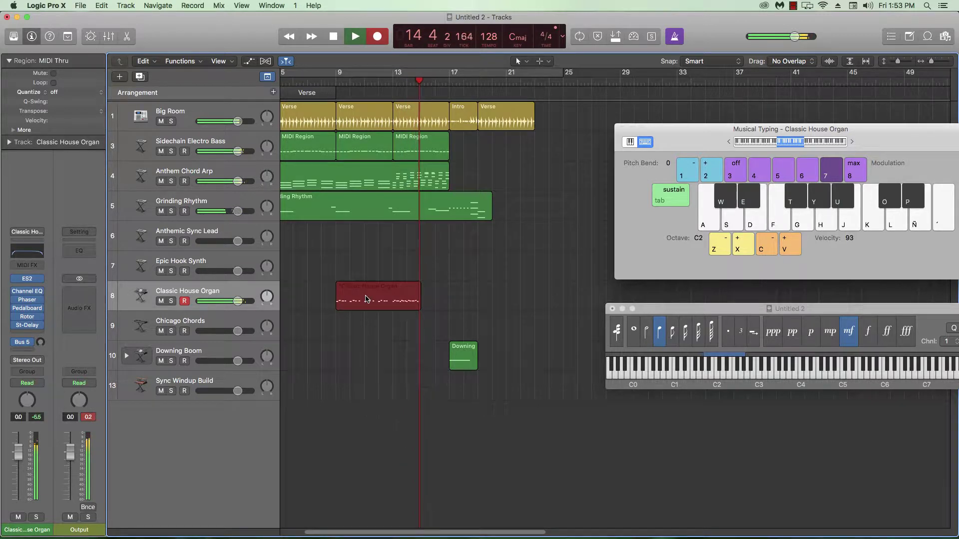
Vary the organ melody through bars 15 and 16 with quick runs on A, D and G plus an F.
{"action": "key", "text": "h"}
{"action": "key", "text": "s"}
{"action": "key", "text": "g"}
{"action": "key", "text": "h"}
{"action": "key", "text": "s"}
{"action": "key", "text": "g"}
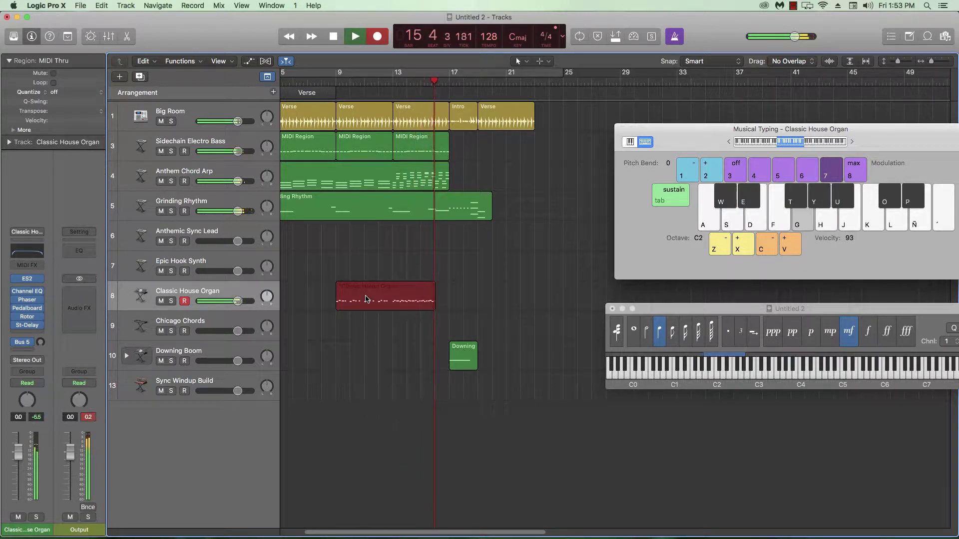
{"action": "key", "text": "f"}
{"action": "key", "text": "s"}
{"action": "key", "text": "h"}
{"action": "key", "text": "s"}
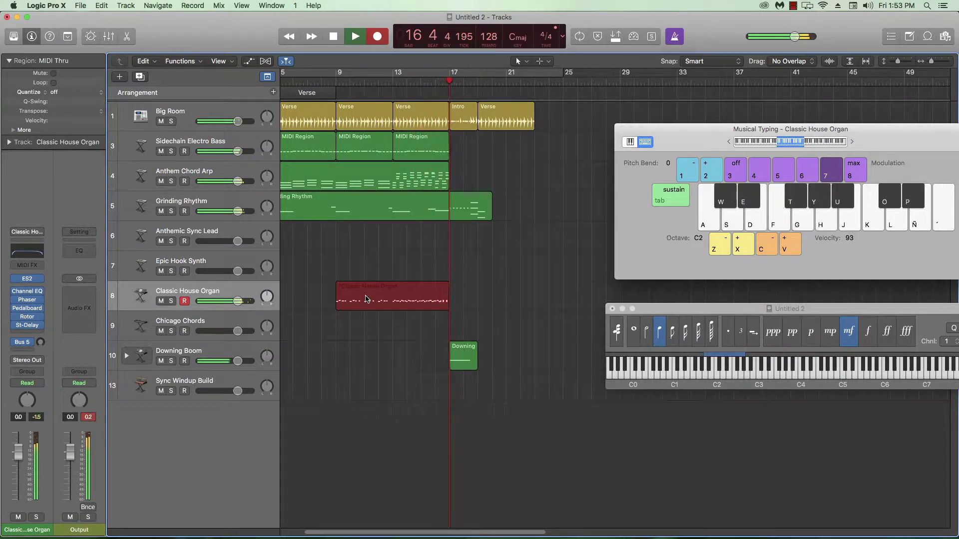
Play repeated A notes on the organ over the drum break in bars 17 and 18.
{"action": "key", "text": "h"}
{"action": "key", "text": "h"}
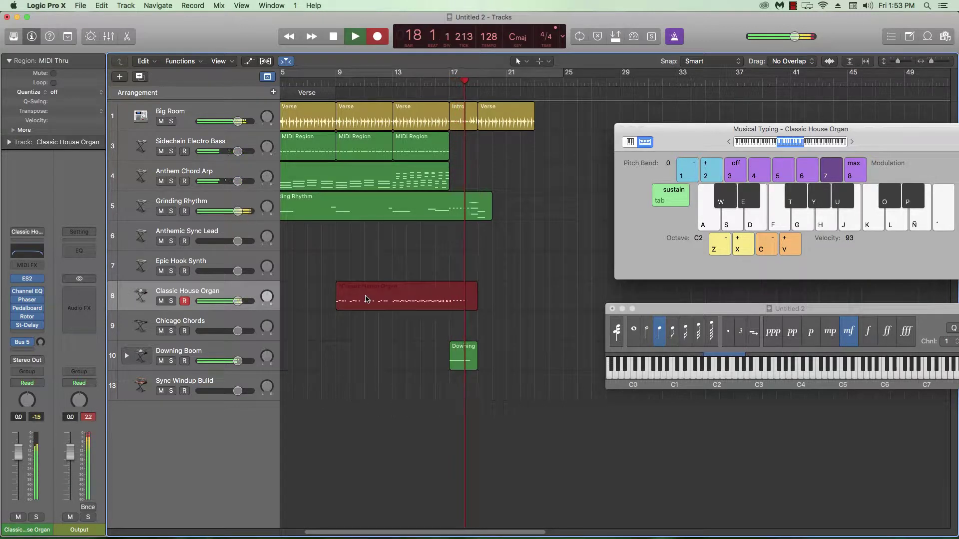
{"action": "key", "text": "h"}
Continue recording the organ melody from bar 19 into bar 21 with a figure on D, A and E plus a G.
{"action": "key", "text": "s"}
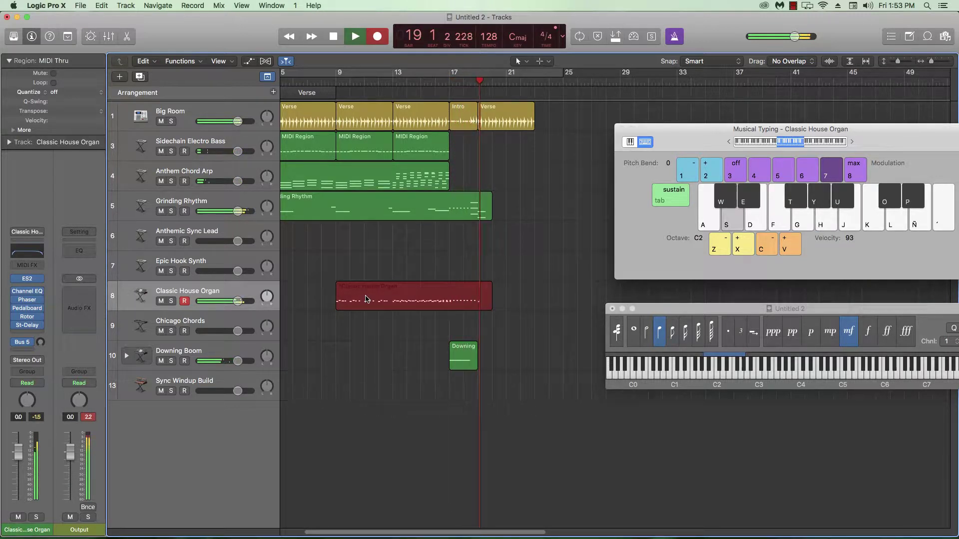
{"action": "key", "text": "h"}
{"action": "key", "text": "d"}
{"action": "key", "text": "s"}
{"action": "key", "text": "h"}
{"action": "key", "text": "d"}
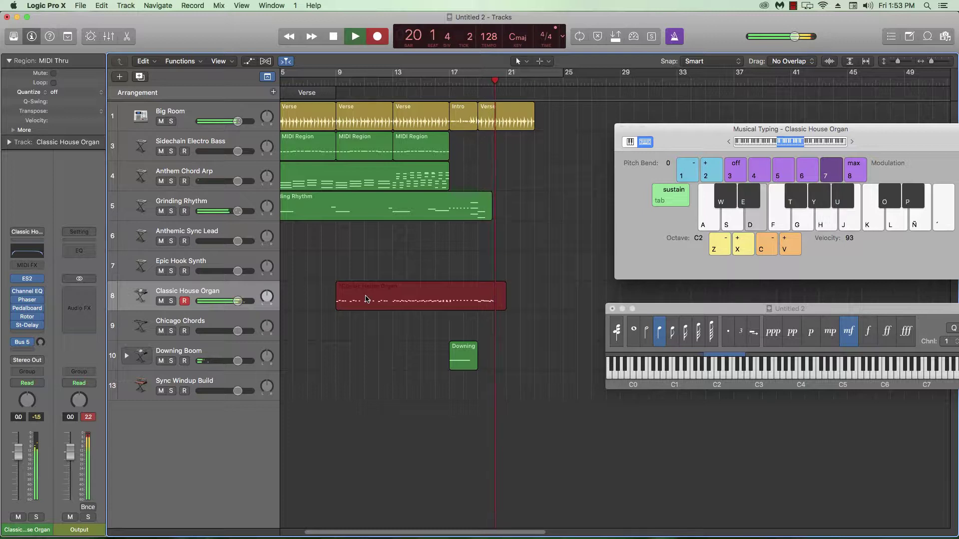
{"action": "key", "text": "h"}
{"action": "key", "text": "s"}
{"action": "key", "text": "g"}
{"action": "key", "text": "d"}
{"action": "key", "text": "h"}
{"action": "key", "text": "s"}
{"action": "key", "text": "h"}
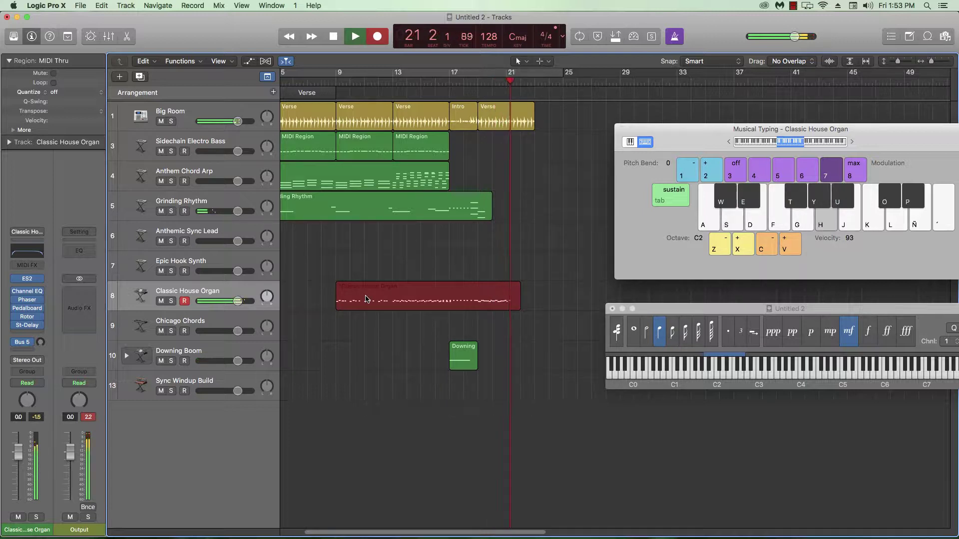
Finish recording the repeating E–G–D–A melody on the Classic House Organ track up to bar 23.
{"action": "key", "text": "d"}
{"action": "key", "text": "g"}
{"action": "key", "text": "s"}
{"action": "key", "text": "h"}
{"action": "key", "text": "d"}
{"action": "key", "text": "g"}
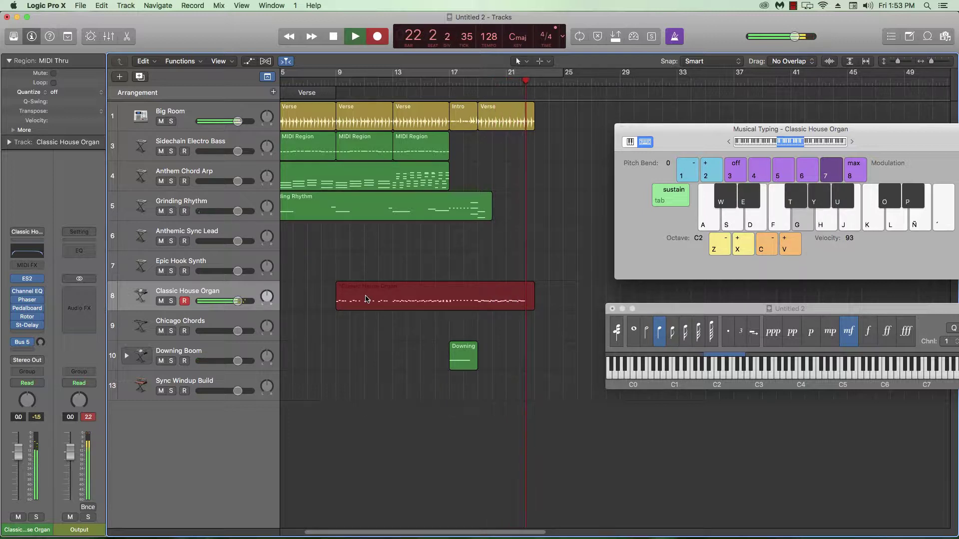
{"action": "key", "text": "s"}
{"action": "key", "text": "h"}
{"action": "key", "text": "d"}
{"action": "key", "text": "space"}
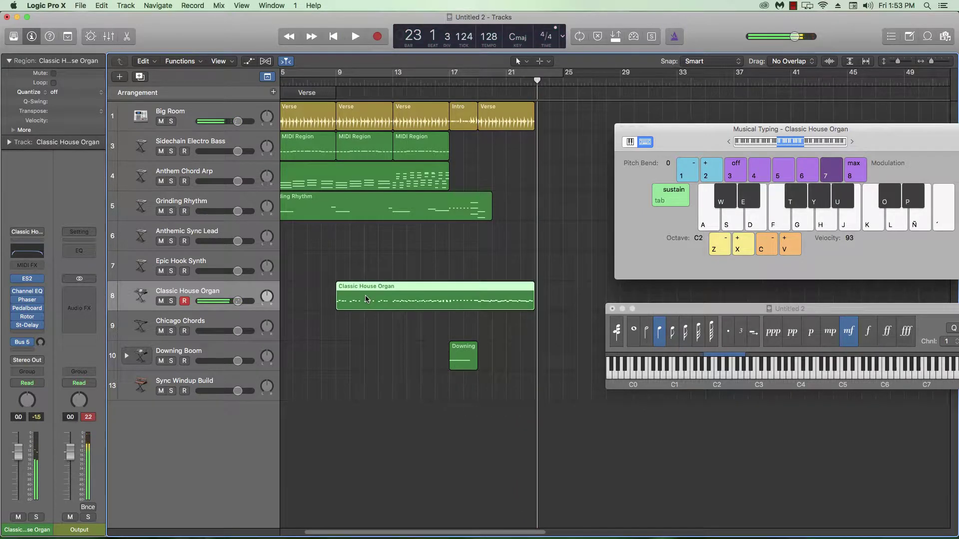
Quantize all notes of the Classic House Organ region to 1/8 Note in the Piano Roll.
{"action": "double_click", "coordinate": [366, 298]}
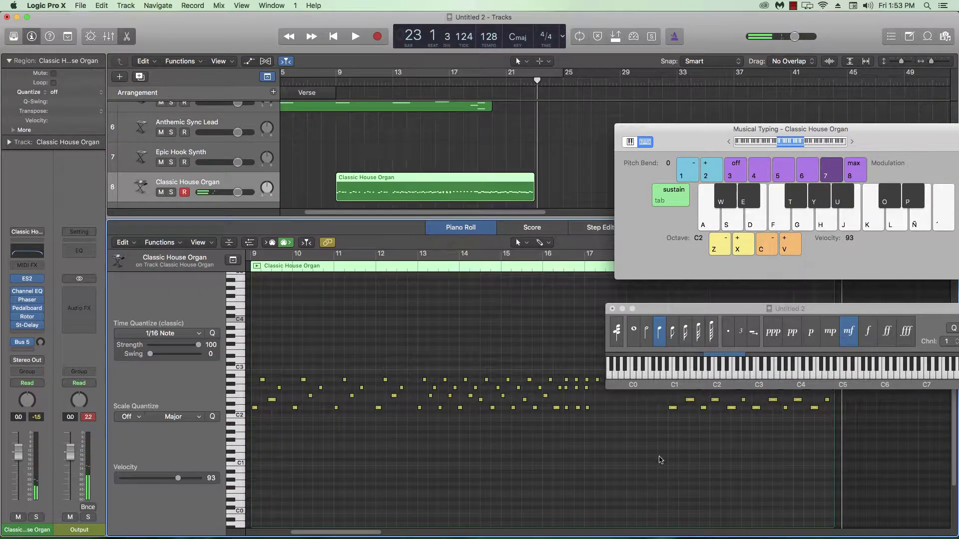
{"action": "key", "text": "super+a"}
{"action": "key", "text": "super+Right"}
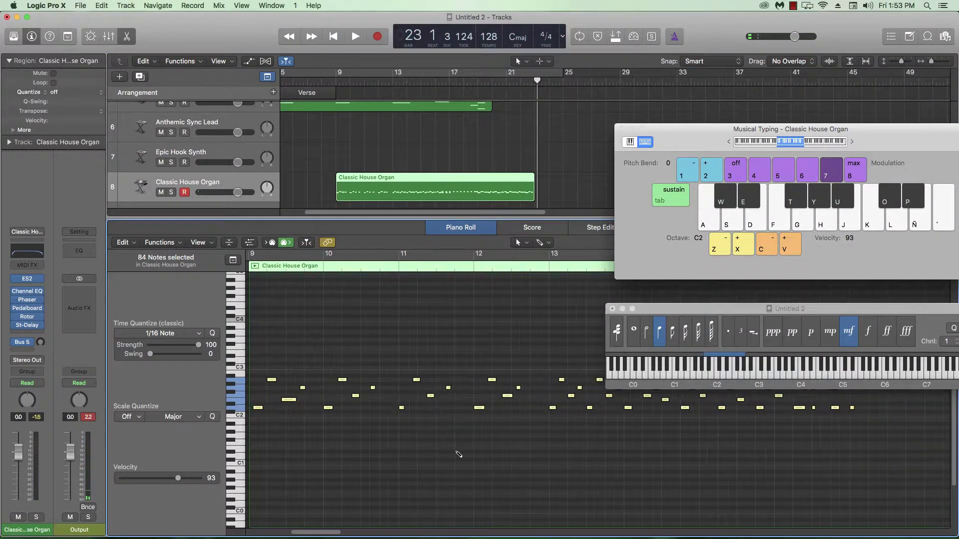
{"action": "key", "text": "super+Left"}
{"action": "key", "text": "p"}
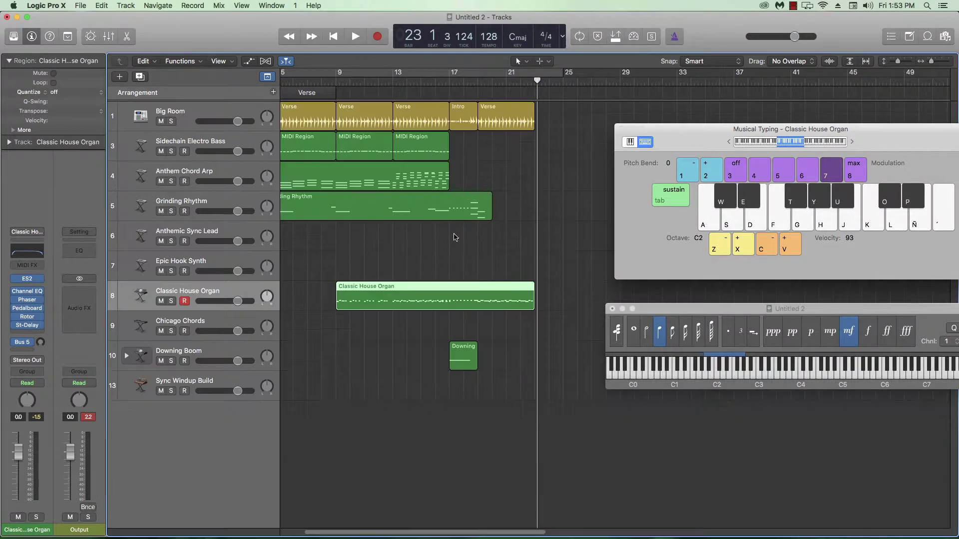
{"action": "key", "text": "super+Right"}
{"action": "key", "text": "super+Right"}
{"action": "key", "text": "super+Right"}
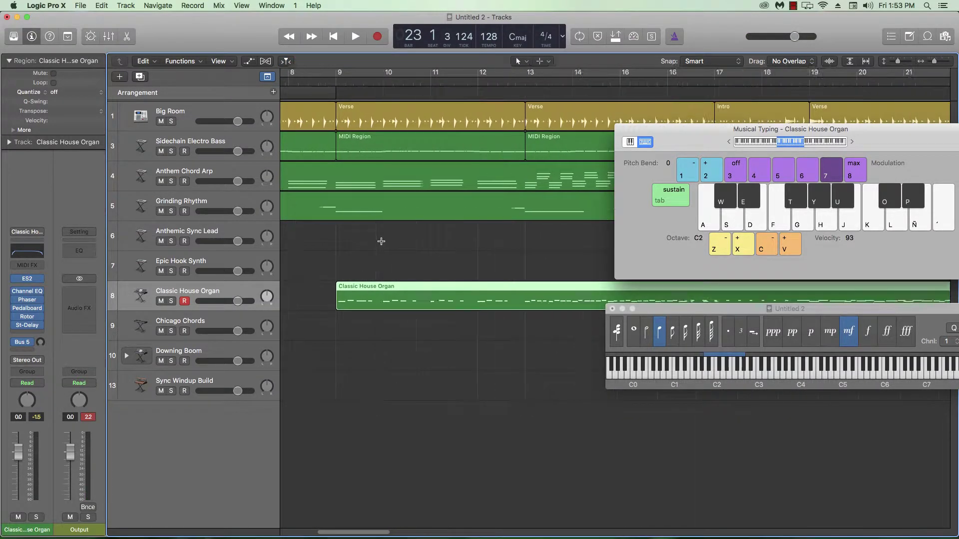
{"action": "key", "text": "super+Right"}
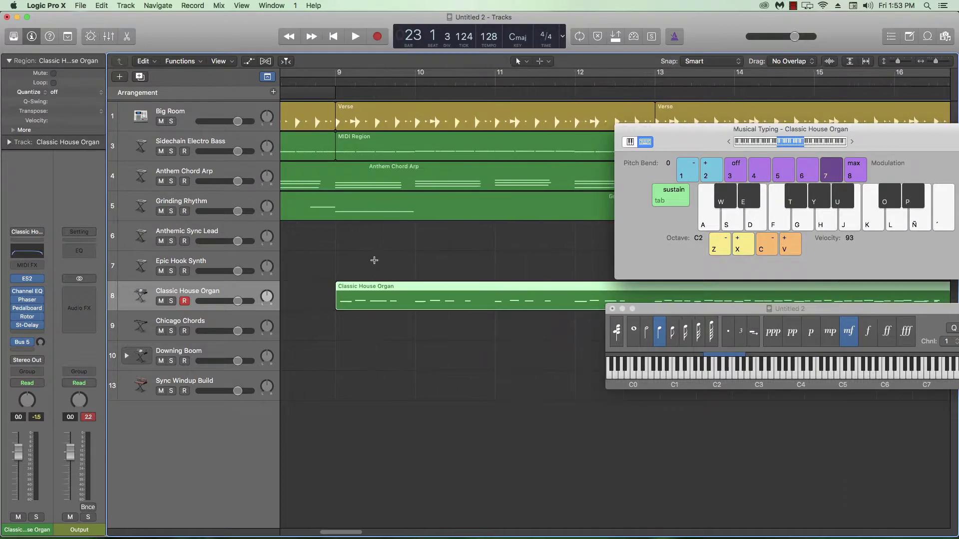
{"action": "key", "text": "p"}
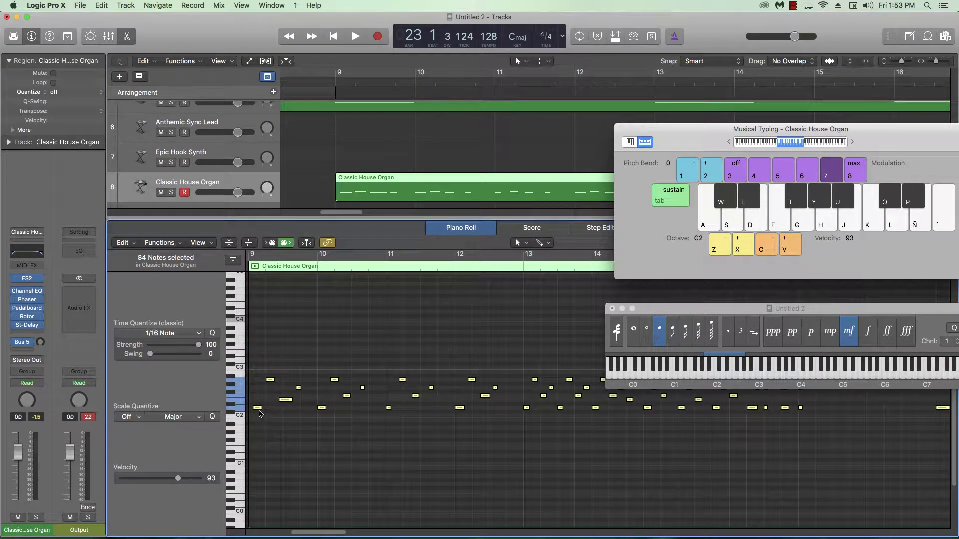
{"action": "left_click_drag", "start_coordinate": [259, 410], "coordinate": [259, 410]}
{"action": "left_click", "coordinate": [258, 409]}
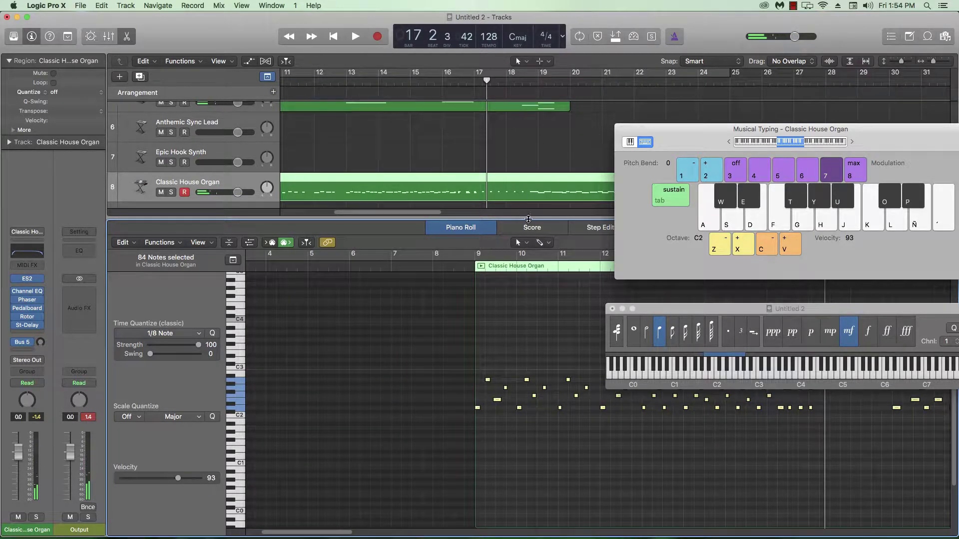
Delete the 11 notes in bar 16 of the Classic House Organ region.
{"action": "scroll", "coordinate": [336, 533], "scroll_direction": "right", "scroll_amount": 10}
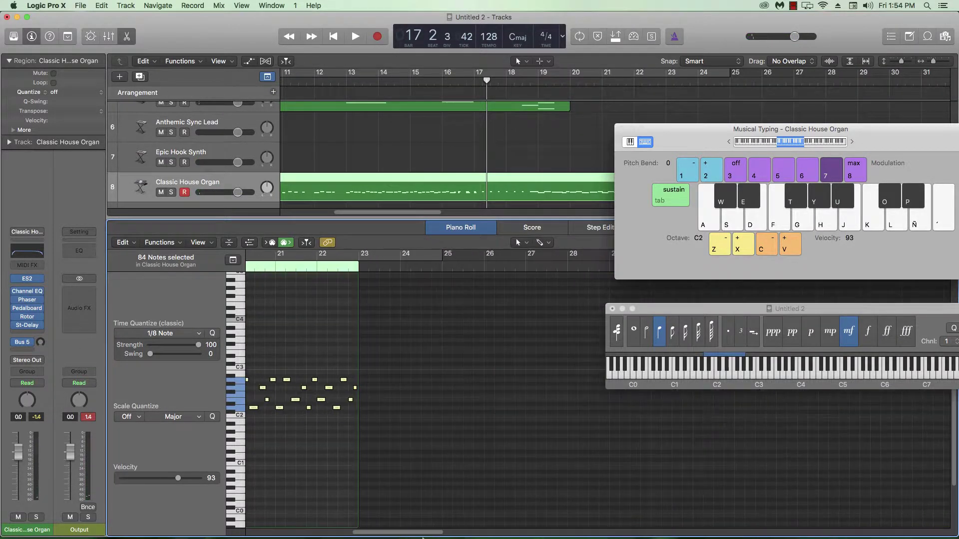
{"action": "left_click_drag", "start_coordinate": [399, 354], "coordinate": [433, 430]}
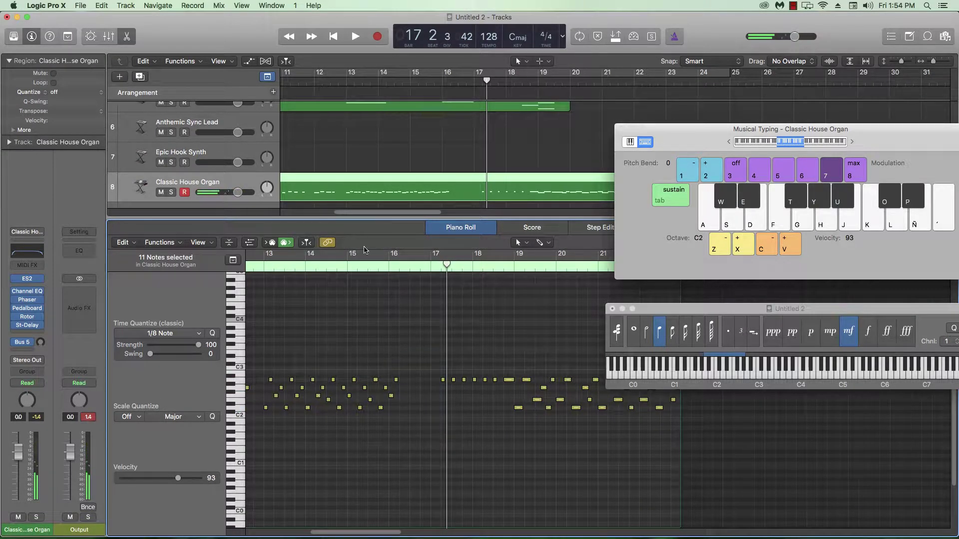
Play the arrangement from bar 13 to check the edited organ melody against the other tracks.
{"action": "key", "text": "space"}
{"action": "left_click", "coordinate": [351, 79]}
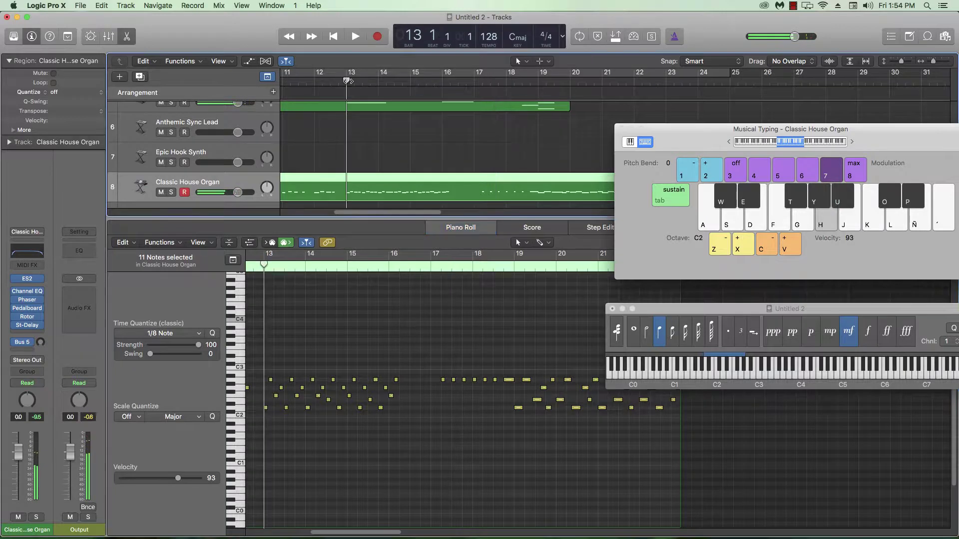
{"action": "key", "text": "e"}
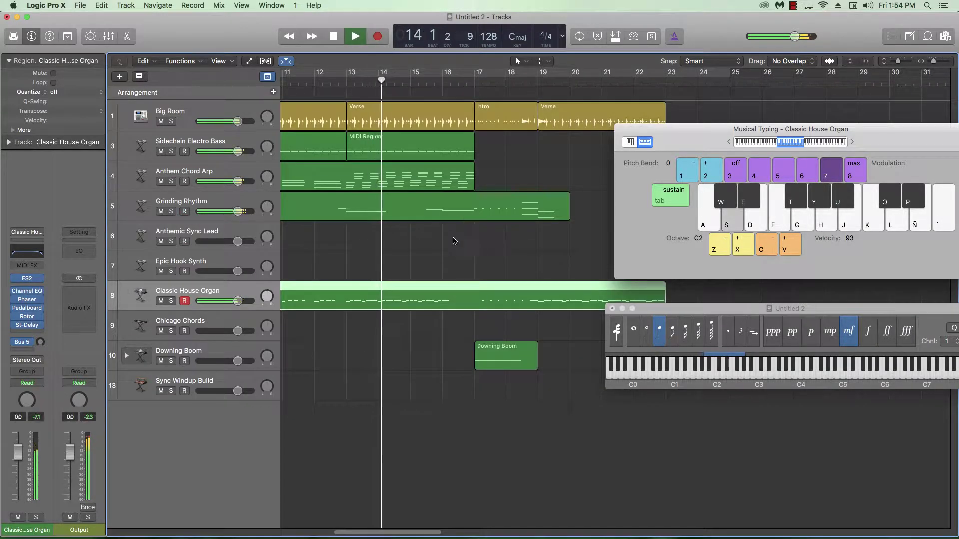
{"action": "scroll", "coordinate": [422, 315], "scroll_direction": "up", "scroll_amount": 1}
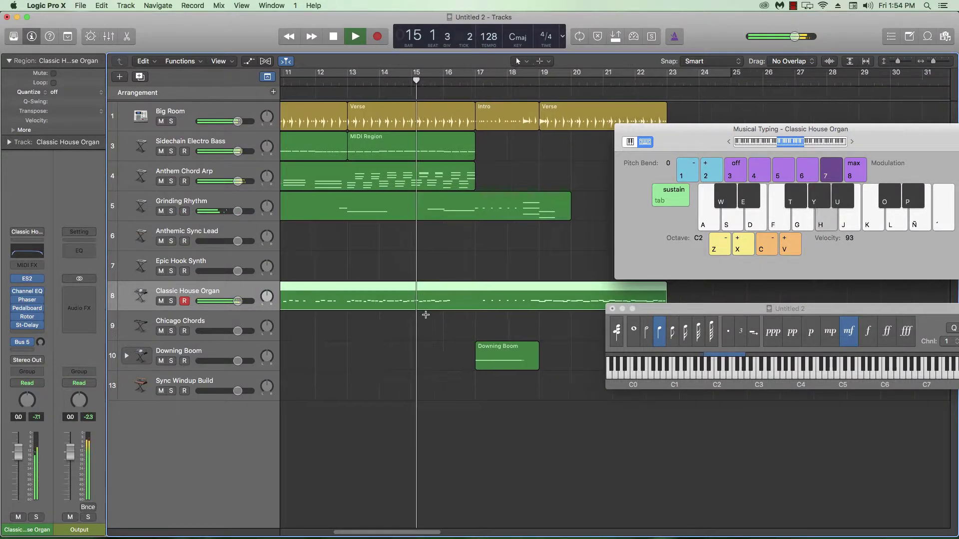
{"action": "scroll", "coordinate": [426, 315], "scroll_direction": "down", "scroll_amount": 2}
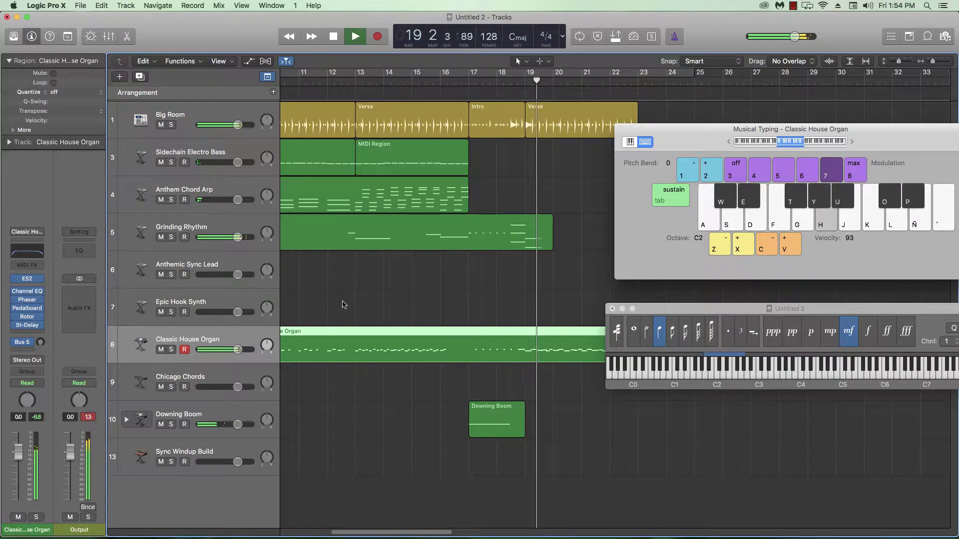
{"action": "key", "text": "super+Left"}
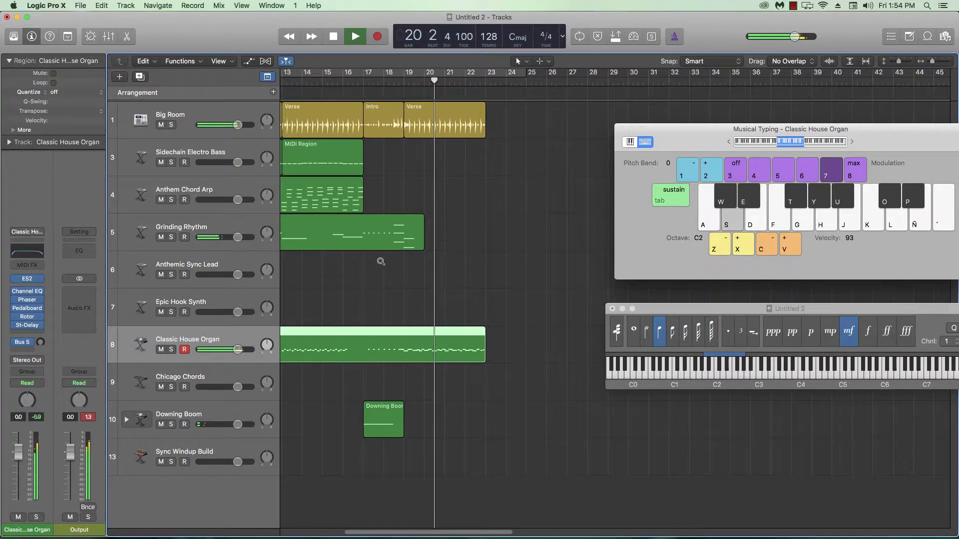
{"action": "key", "text": "super+Up"}
{"action": "key", "text": "space"}
Copy the Sidechain Electro Bass region from bar 13 to bar 19 and play the arrangement from there.
{"action": "left_click", "coordinate": [362, 160]}
{"action": "left_click_drag", "start_coordinate": [362, 160], "coordinate": [484, 159]}
{"action": "left_click", "coordinate": [404, 81]}
{"action": "key", "text": "space"}
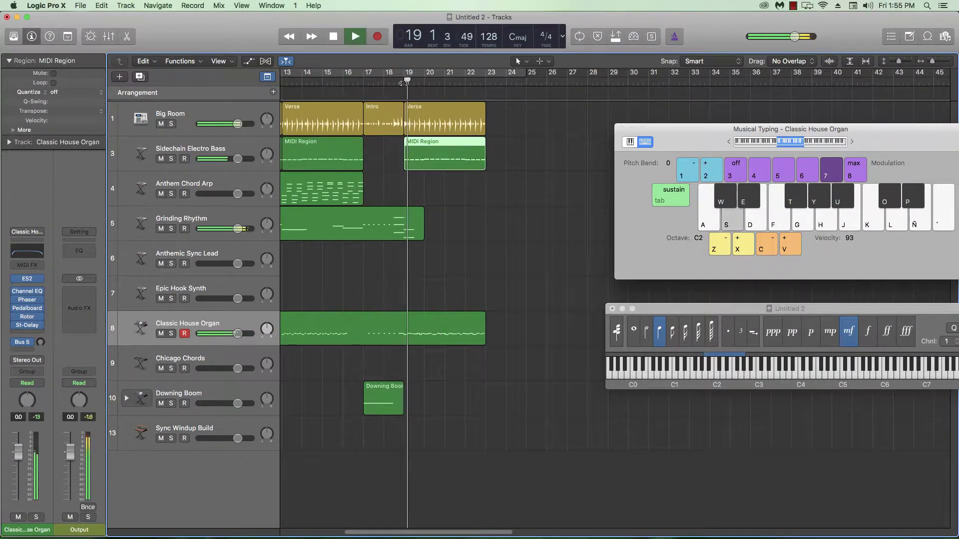
{"action": "key", "text": "e"}
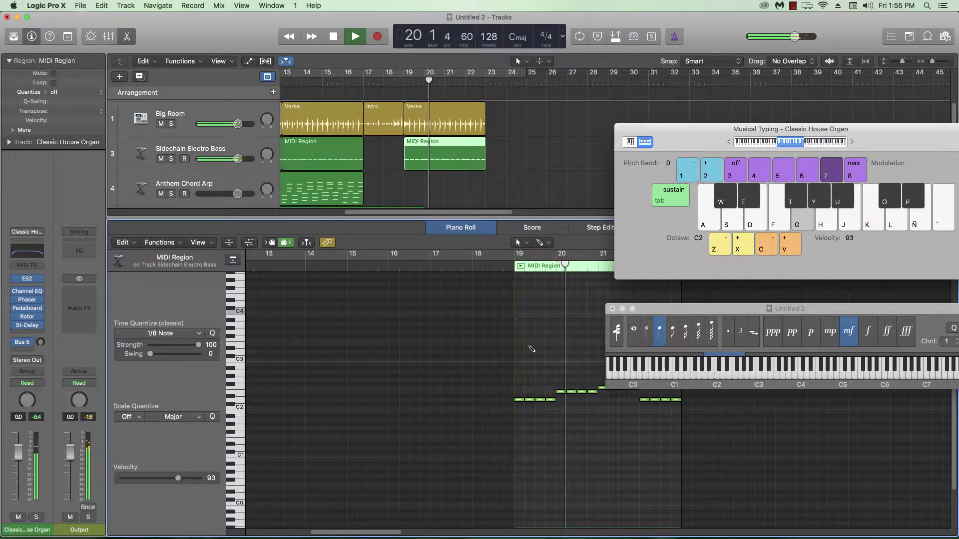
{"action": "key", "text": "super+Left"}
{"action": "key", "text": "e"}
{"action": "key", "text": "space"}
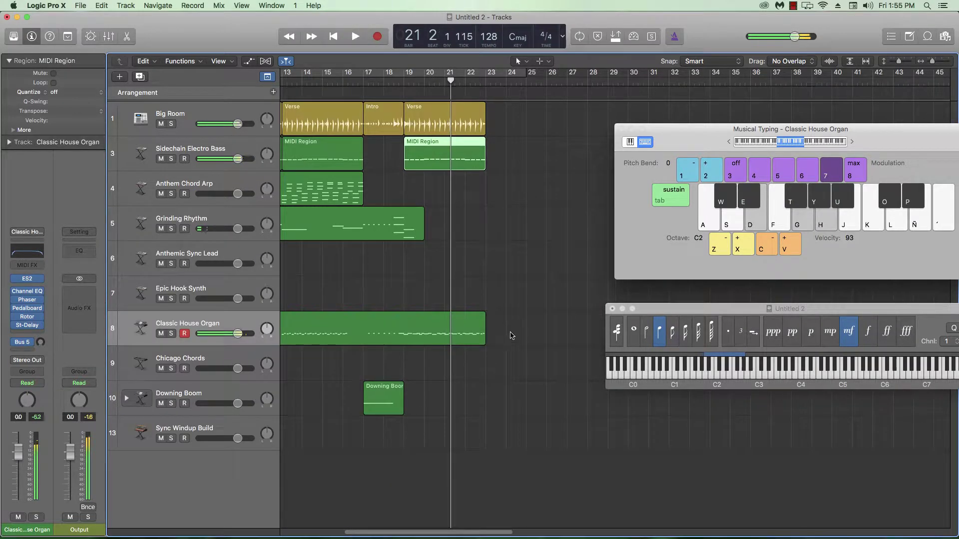
Copy the bars 9–13 part of the Anthem Chord Arp track to bar 19 and transpose its notes up one octave.
{"action": "left_click_drag", "start_coordinate": [315, 181], "coordinate": [438, 181]}
{"action": "left_click_drag", "start_coordinate": [438, 182], "coordinate": [438, 182]}
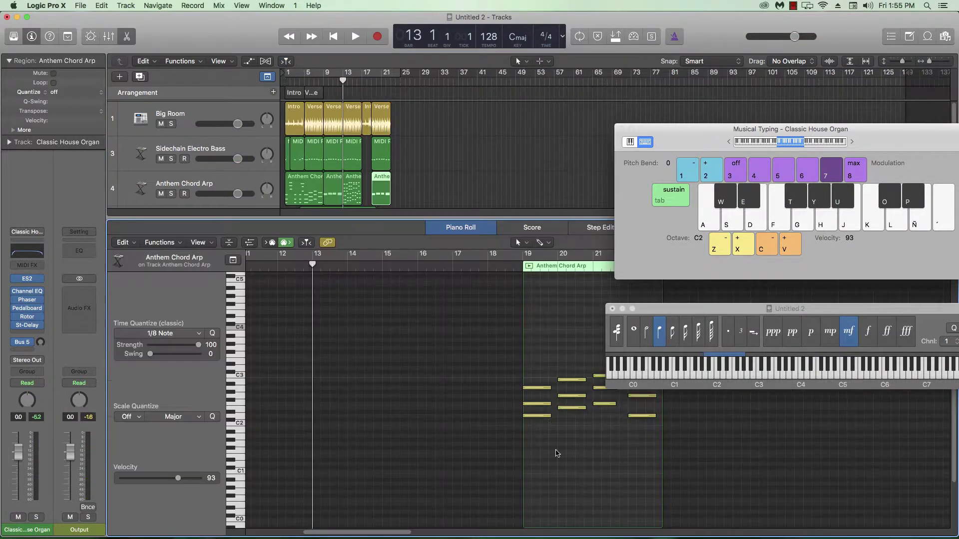
{"action": "key", "text": "super+a"}
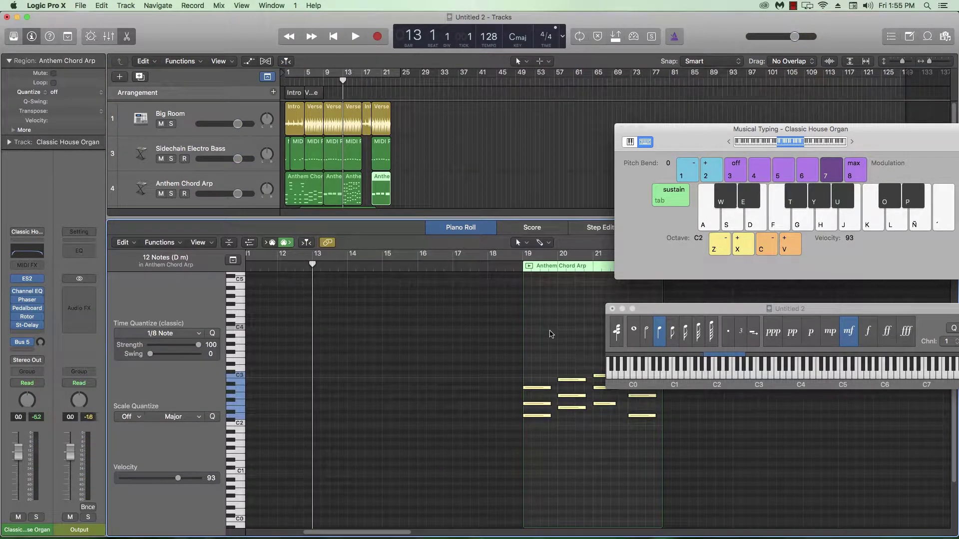
{"action": "key", "text": "alt+shift+Up"}
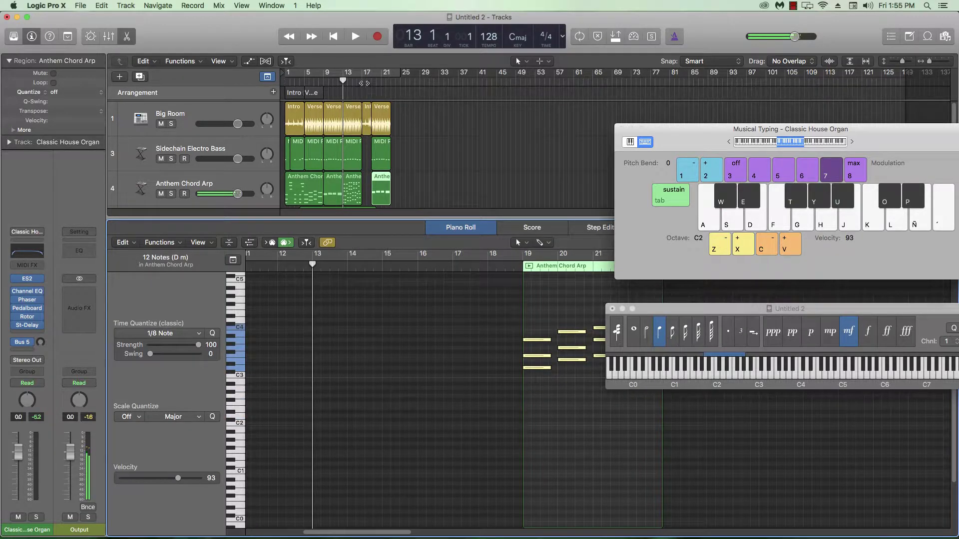
Play the arrangement from about bar 17 to check the raised chords in the new verse section.
{"action": "double_click", "coordinate": [366, 79]}
{"action": "scroll", "coordinate": [428, 146], "scroll_direction": "up", "scroll_amount": 5}
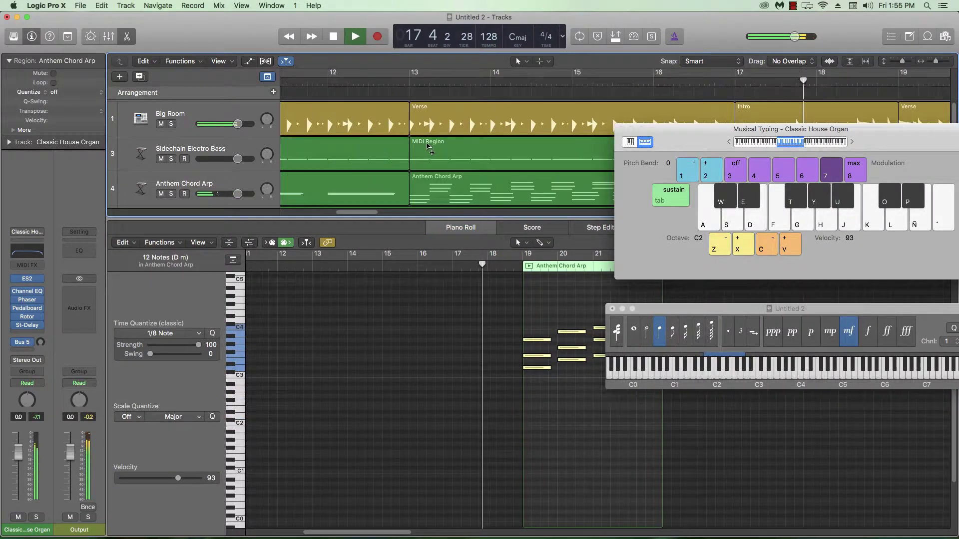
{"action": "scroll", "coordinate": [433, 143], "scroll_direction": "down", "scroll_amount": 8}
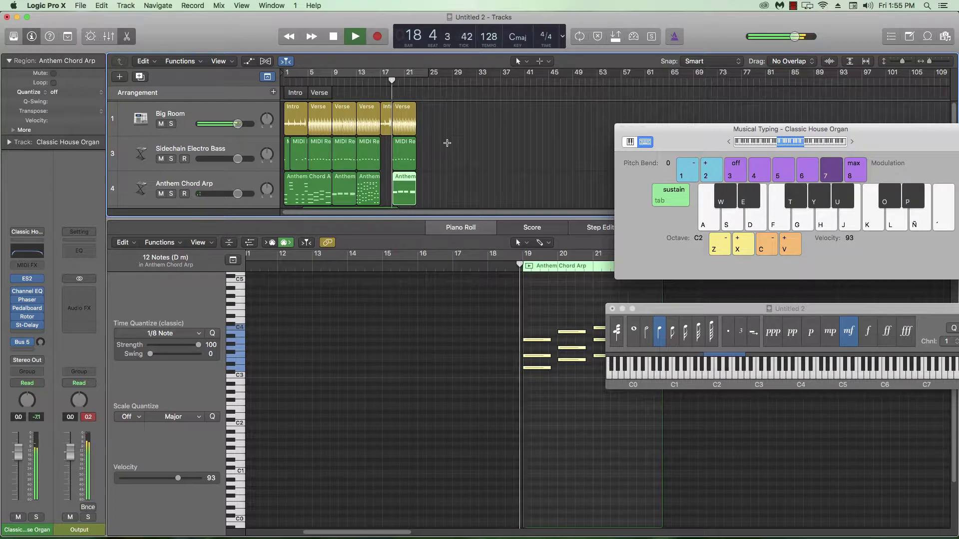
{"action": "scroll", "coordinate": [448, 144], "scroll_direction": "up", "scroll_amount": 2}
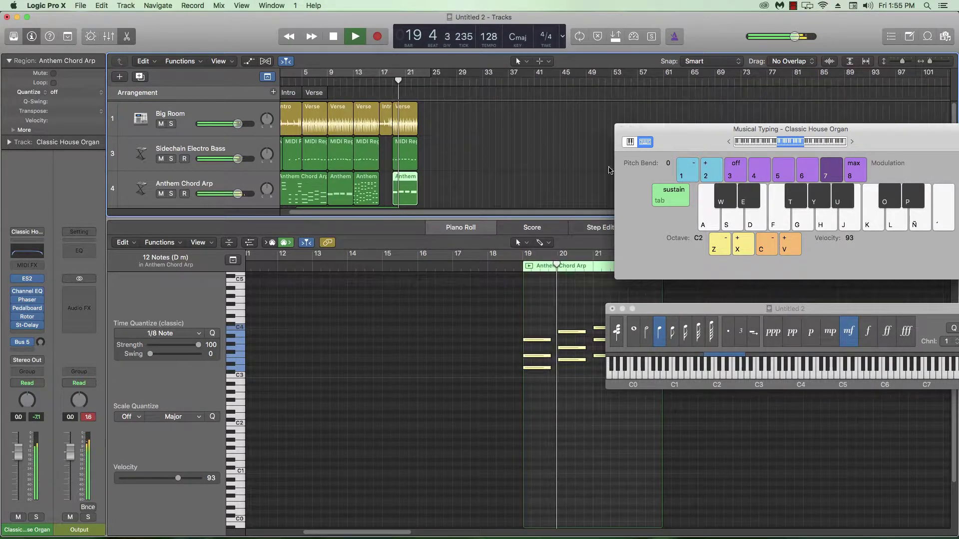
{"action": "key", "text": "e"}
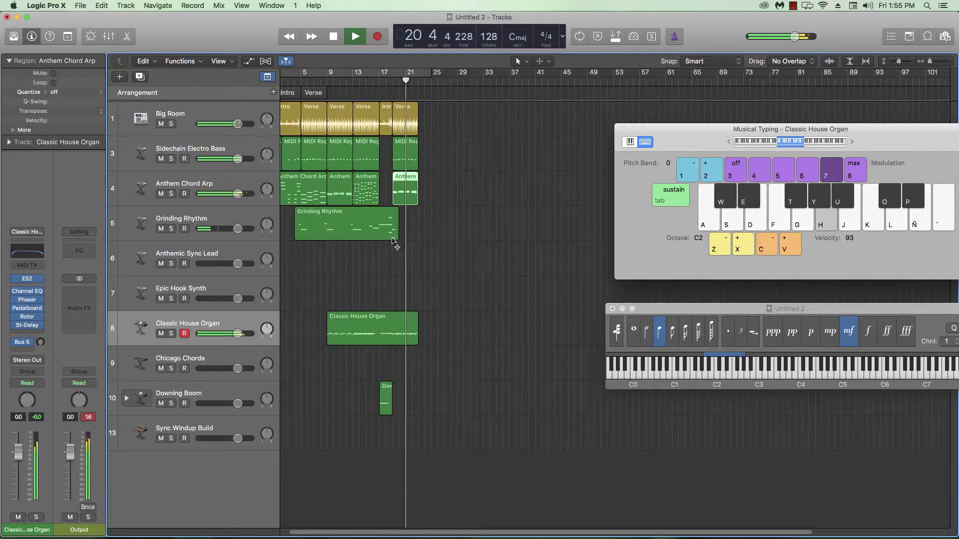
{"action": "scroll", "coordinate": [425, 234], "scroll_direction": "up", "scroll_amount": 5}
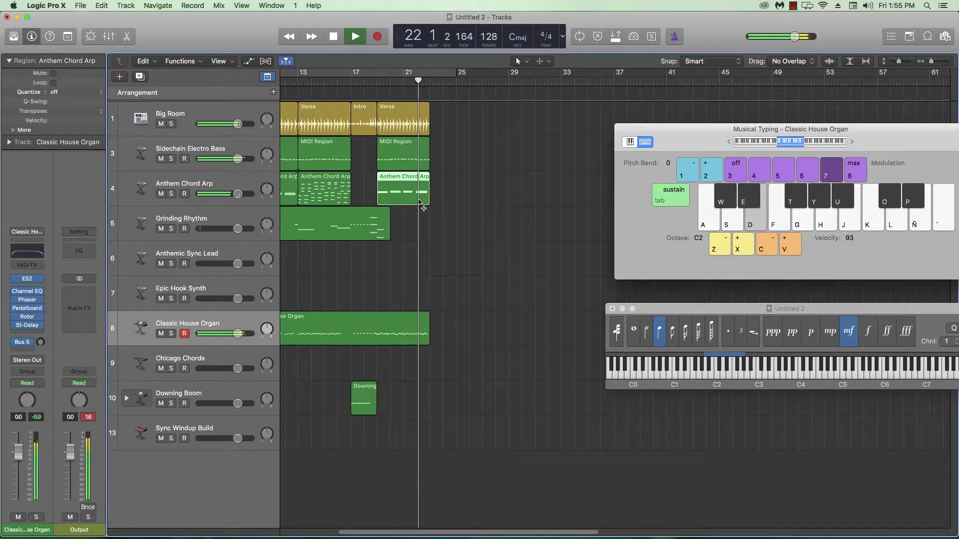
{"action": "scroll", "coordinate": [419, 200], "scroll_direction": "up", "scroll_amount": 3}
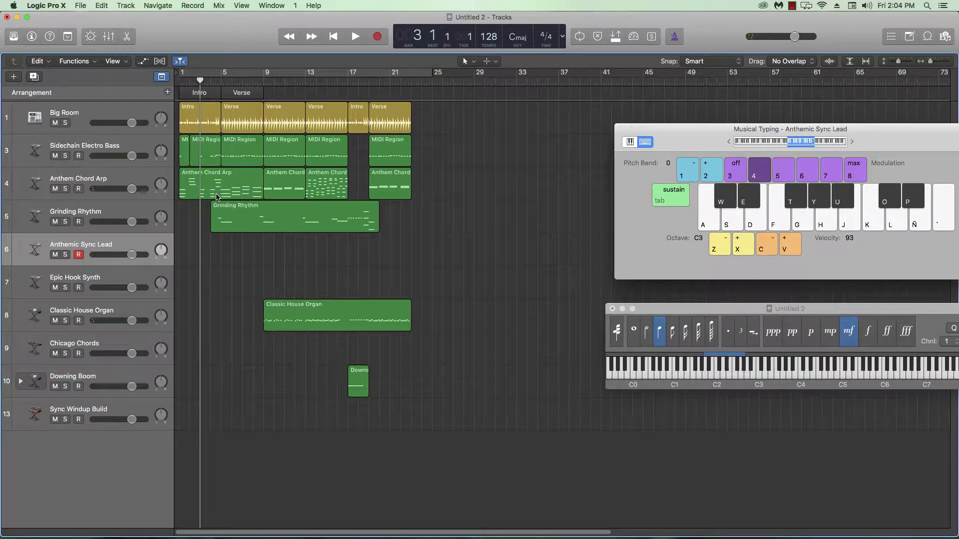
Rehearse the A–F–A–F–A–E melody on the Anthemic Sync Lead track at octave C3 without recording.
{"action": "key", "text": "h"}
{"action": "key", "text": "f"}
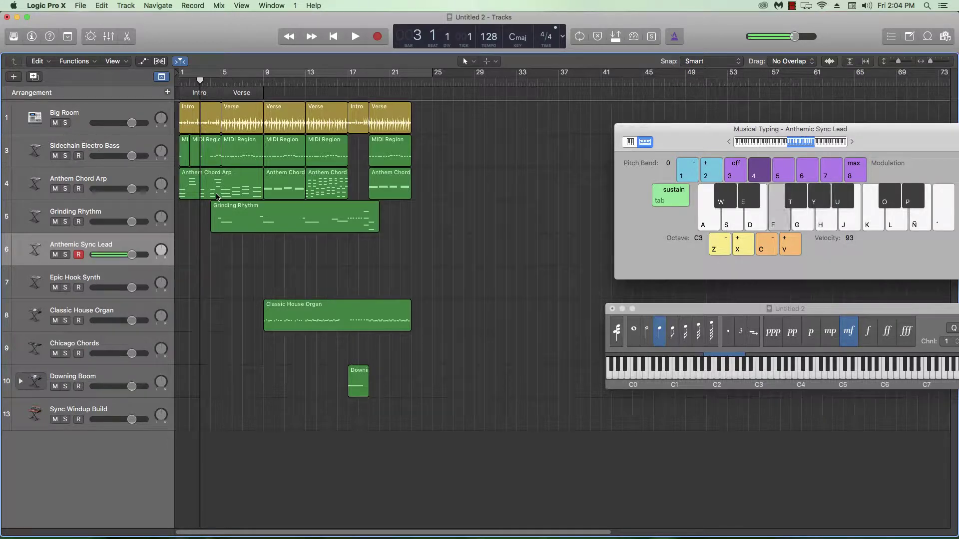
{"action": "key", "text": "h"}
{"action": "key", "text": "f"}
{"action": "key", "text": "h"}
{"action": "key", "text": "d"}
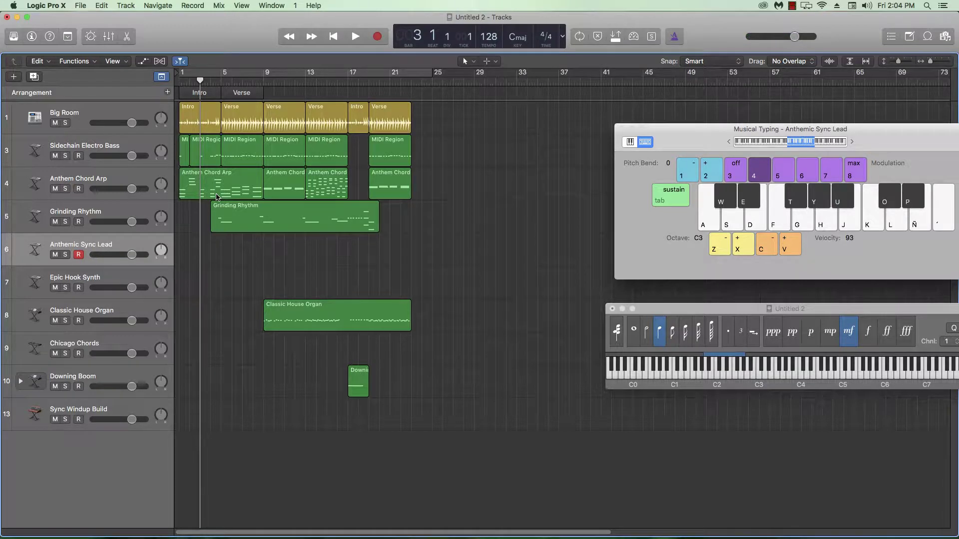
Record a lead melody on the Anthemic Sync Lead track from bar 2 through bar 23, playing mainly A, G, F, E and D at octave C3.
{"action": "key", "text": "r"}
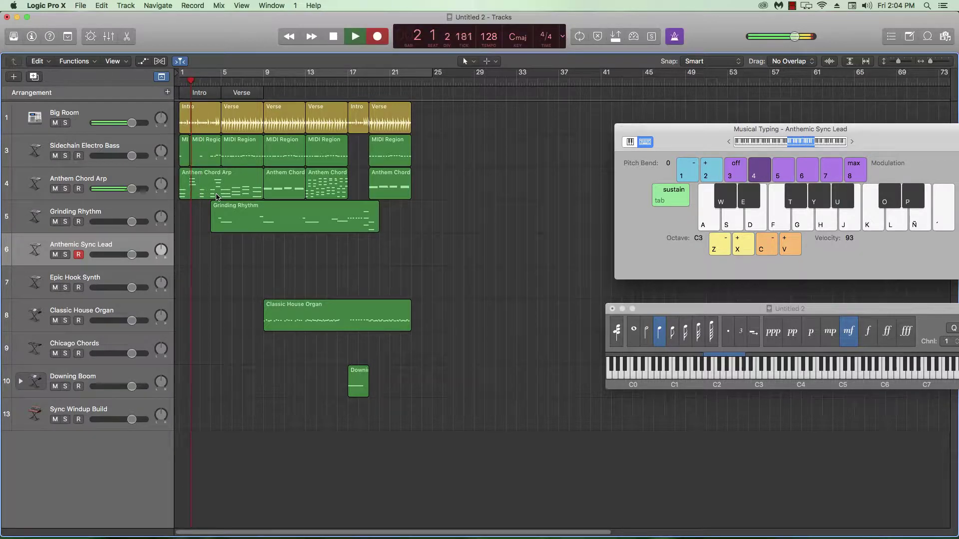
{"action": "key", "text": "h"}
{"action": "key", "text": "h"}
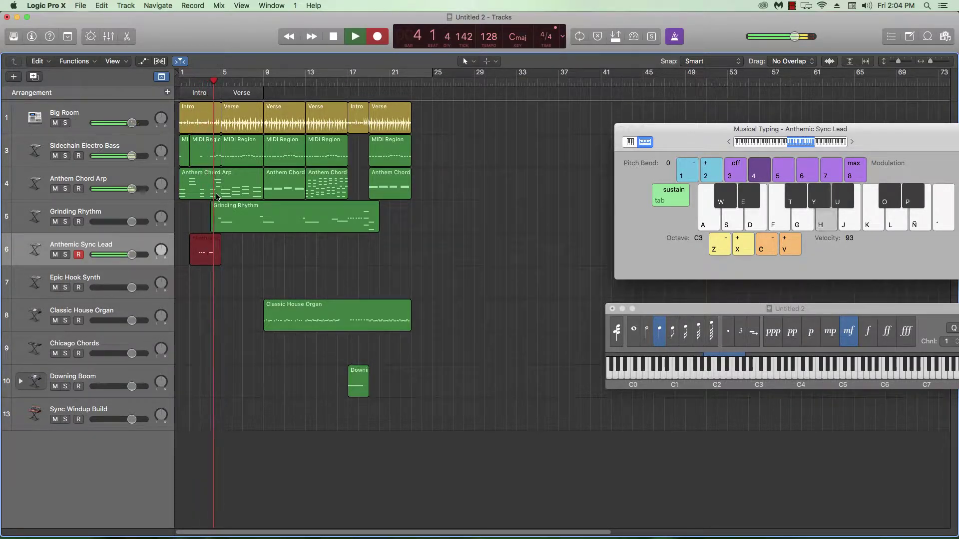
{"action": "key", "text": "h"}
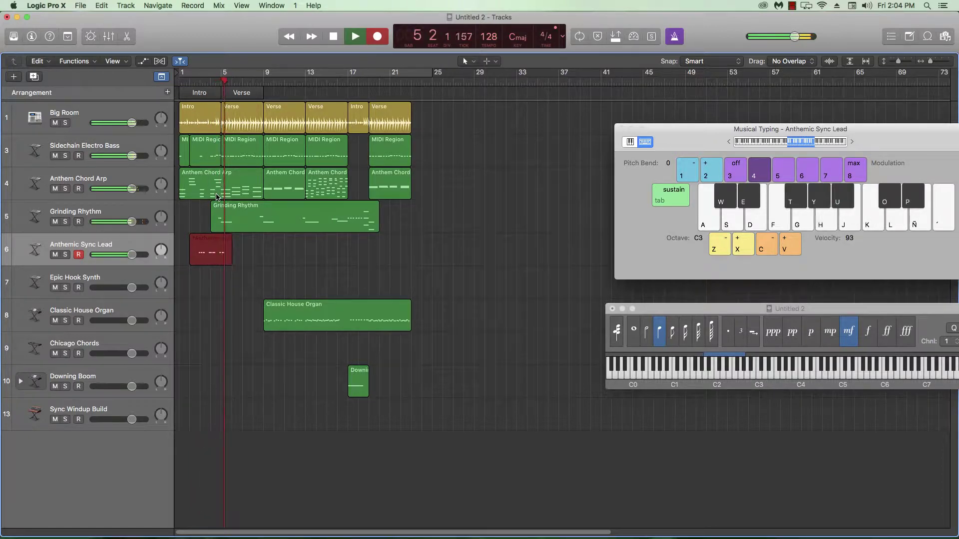
{"action": "key", "text": "f"}
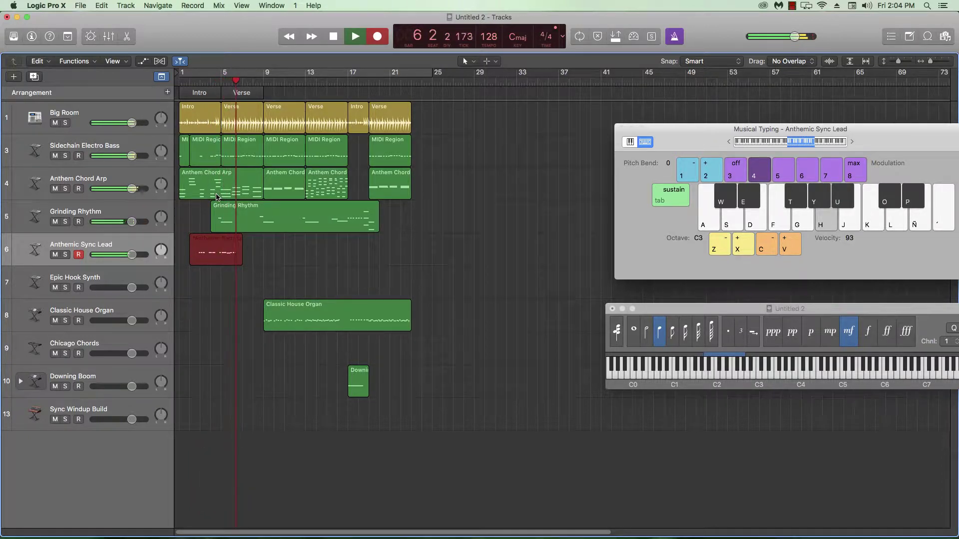
{"action": "key", "text": "d"}
{"action": "key", "text": "h"}
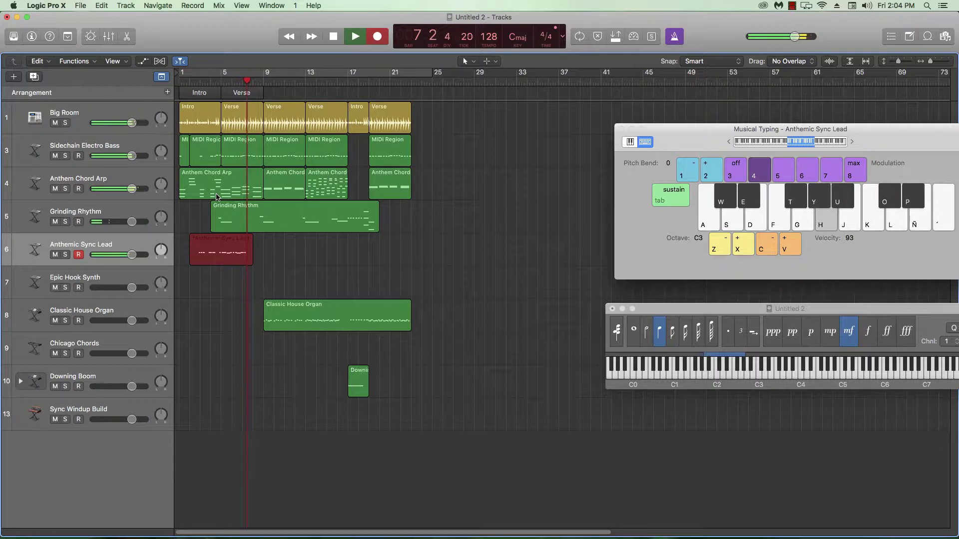
{"action": "key", "text": "f"}
{"action": "key", "text": "h"}
{"action": "key", "text": "g"}
{"action": "key", "text": "f"}
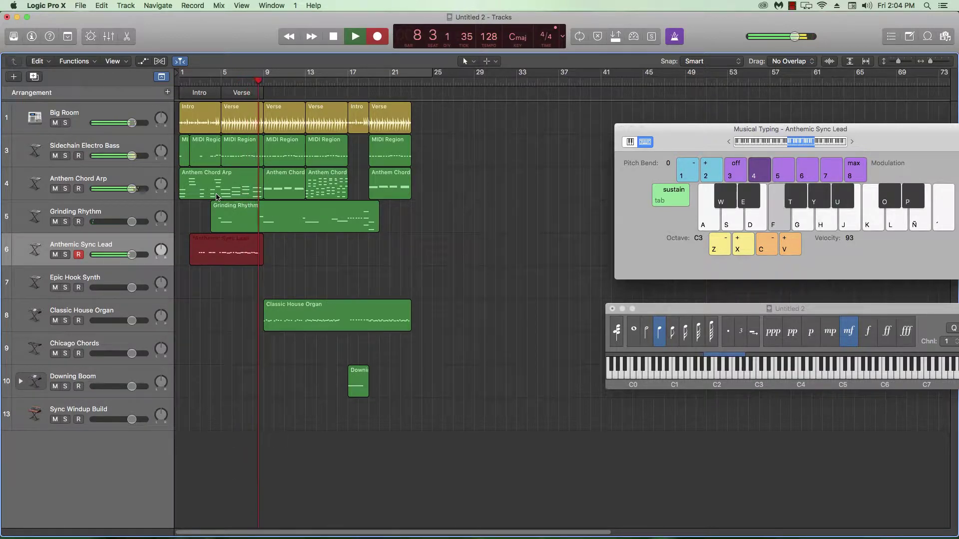
{"action": "key", "text": "d"}
{"action": "key", "text": "s"}
{"action": "key", "text": "h"}
{"action": "key", "text": "h"}
{"action": "key", "text": "f"}
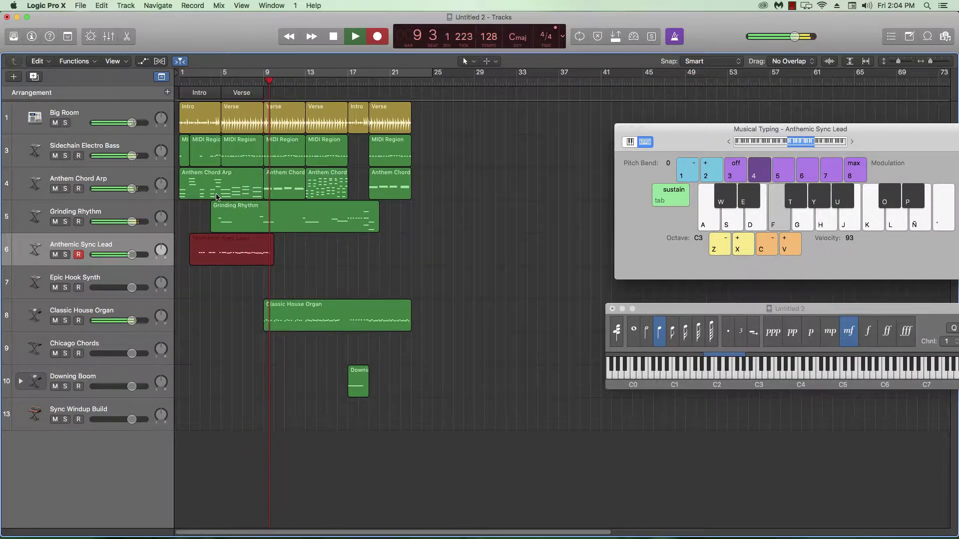
{"action": "key", "text": "h"}
{"action": "key", "text": "g"}
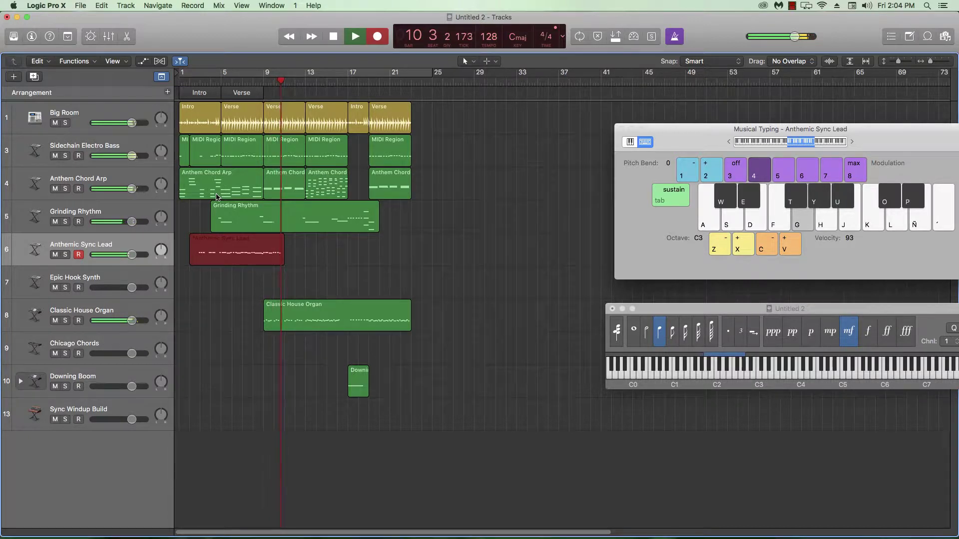
{"action": "key", "text": "h"}
{"action": "key", "text": "h"}
{"action": "key", "text": "g"}
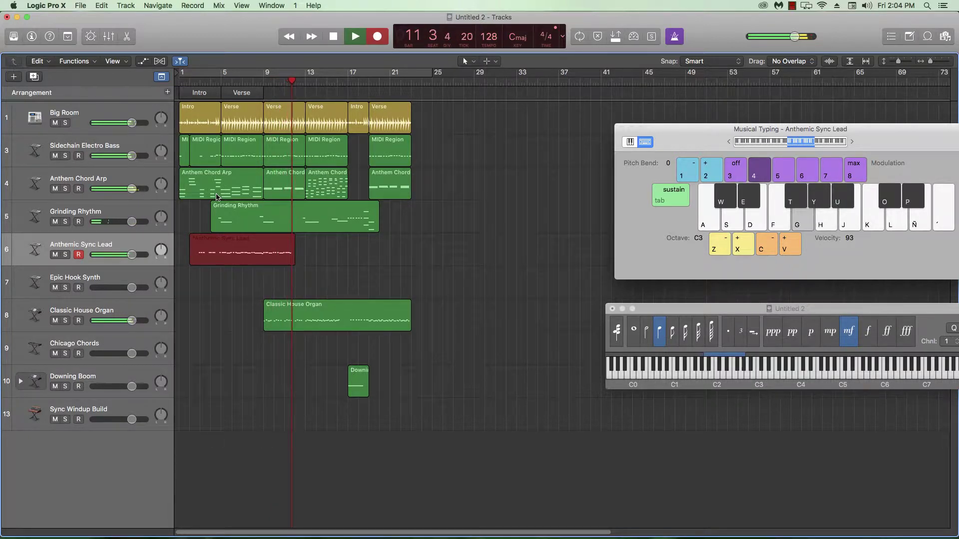
{"action": "key", "text": "g"}
{"action": "key", "text": "f"}
{"action": "key", "text": "d"}
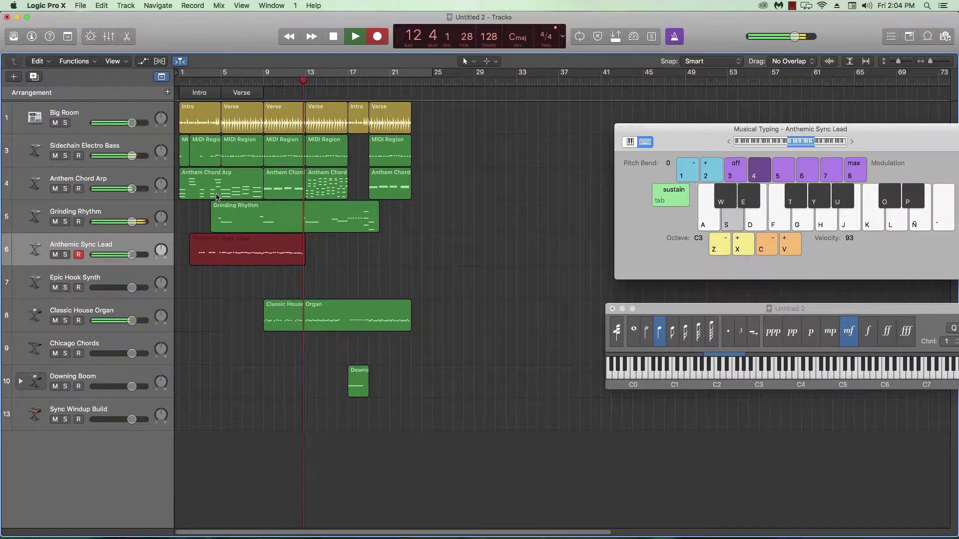
{"action": "key", "text": "d"}
{"action": "key", "text": "f"}
{"action": "key", "text": "g"}
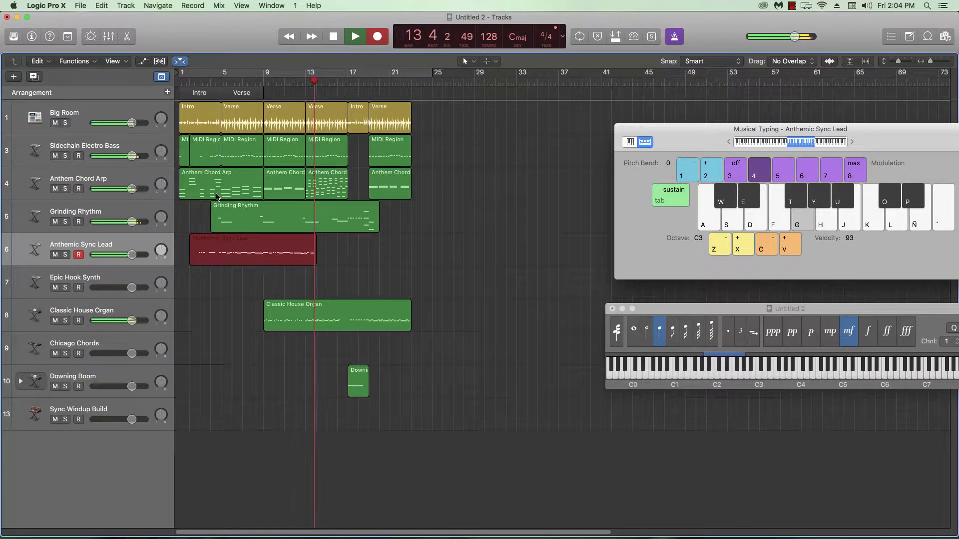
{"action": "key", "text": "f"}
{"action": "key", "text": "d"}
{"action": "key", "text": "g"}
{"action": "key", "text": "s"}
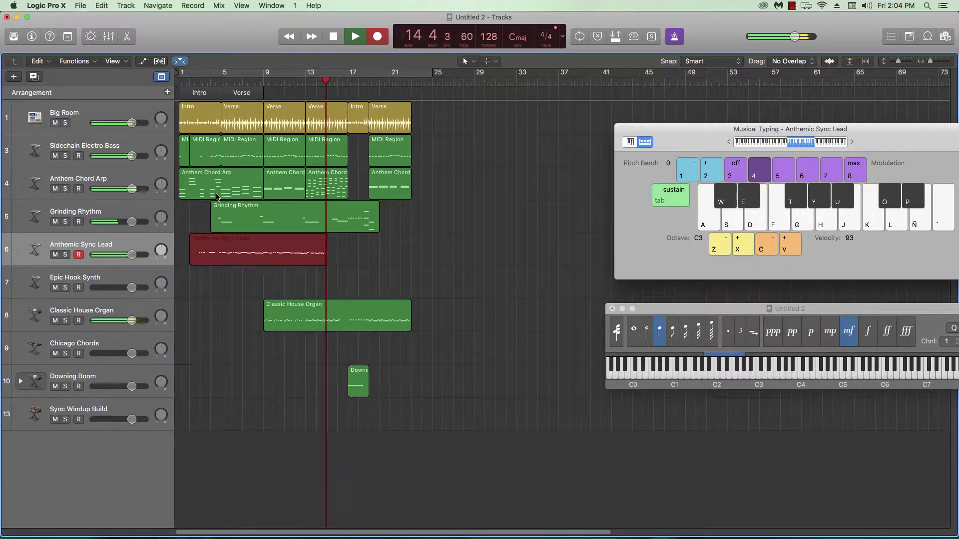
{"action": "key", "text": "f"}
{"action": "key", "text": "g"}
{"action": "key", "text": "f"}
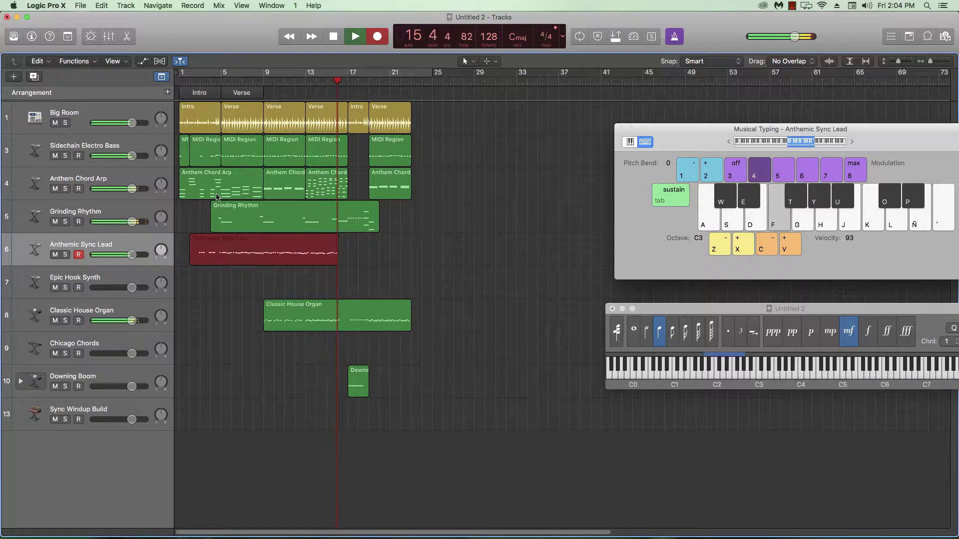
{"action": "key", "text": "d"}
{"action": "key", "text": "s"}
{"action": "key", "text": "d"}
{"action": "key", "text": "a"}
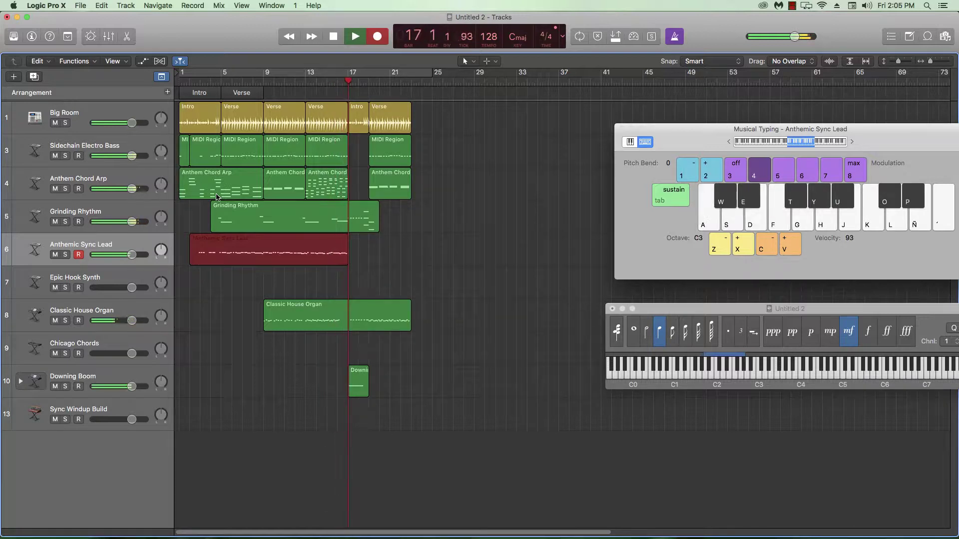
{"action": "key", "text": "k"}
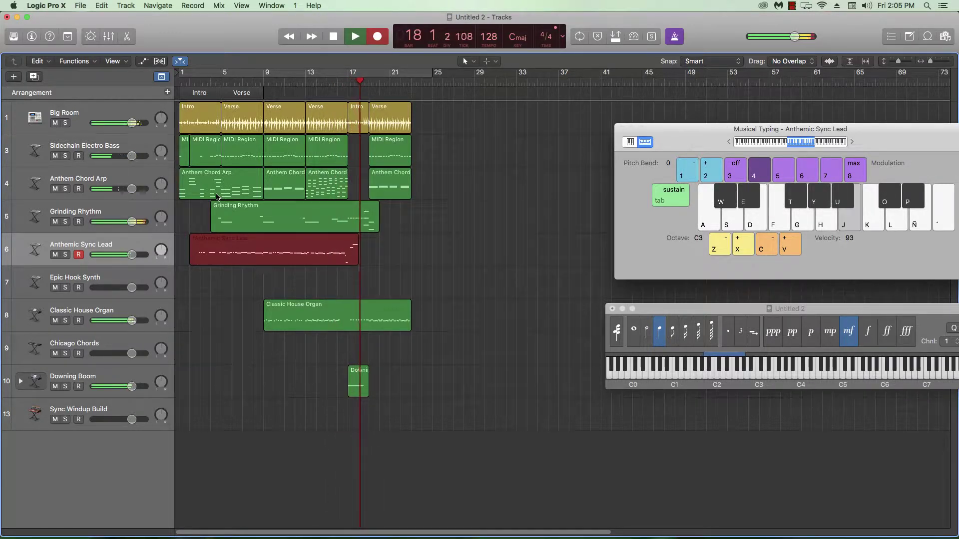
{"action": "key", "text": "h"}
{"action": "key", "text": "s"}
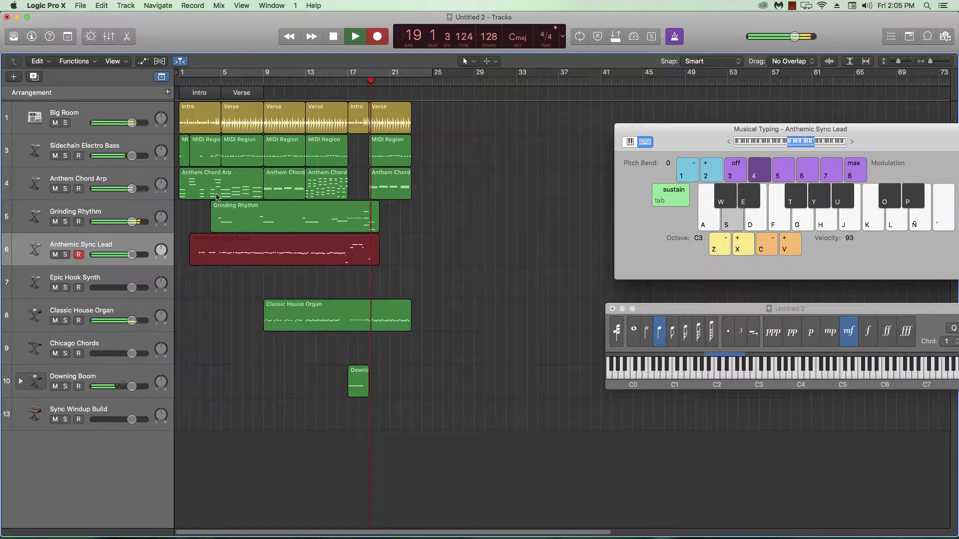
{"action": "key", "text": "f"}
{"action": "key", "text": "h"}
{"action": "key", "text": "g"}
{"action": "key", "text": "f"}
{"action": "key", "text": "g"}
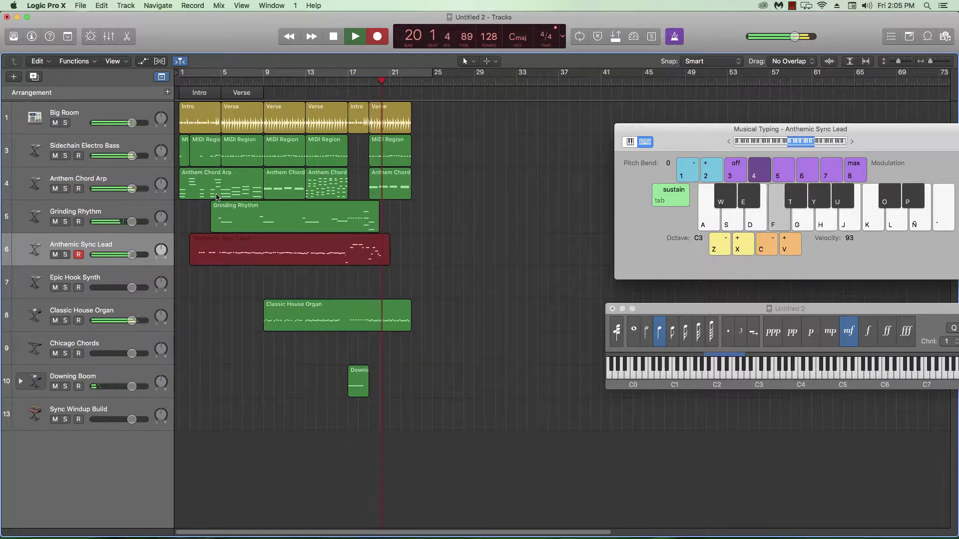
{"action": "key", "text": "d"}
{"action": "key", "text": "s"}
{"action": "key", "text": "f"}
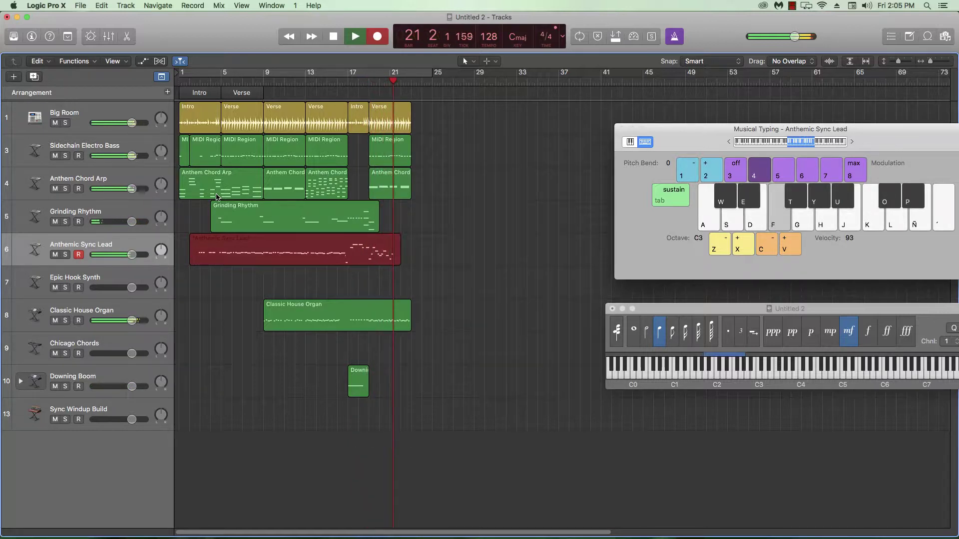
{"action": "key", "text": "h"}
{"action": "key", "text": "g"}
{"action": "key", "text": "d"}
{"action": "key", "text": "f"}
{"action": "key", "text": "d"}
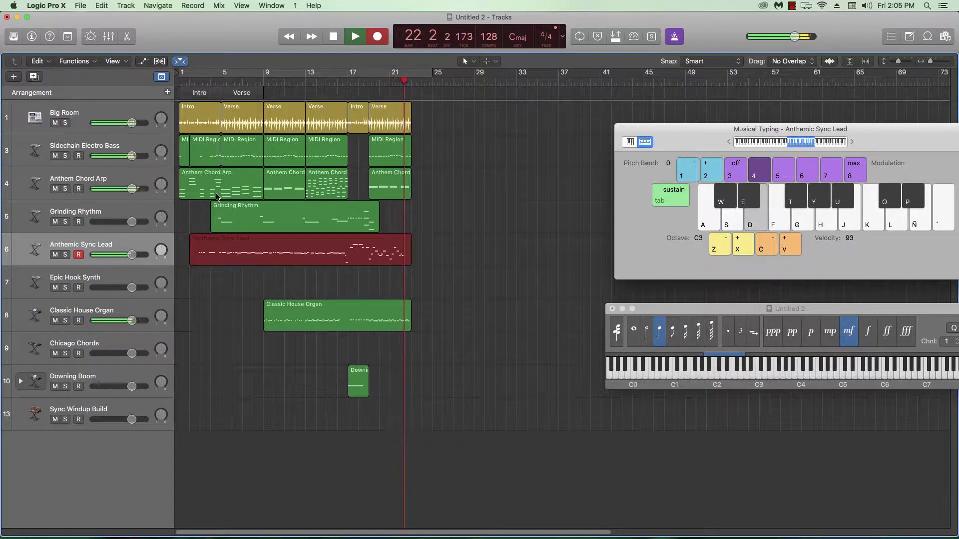
{"action": "key", "text": "s"}
{"action": "key", "text": "h"}
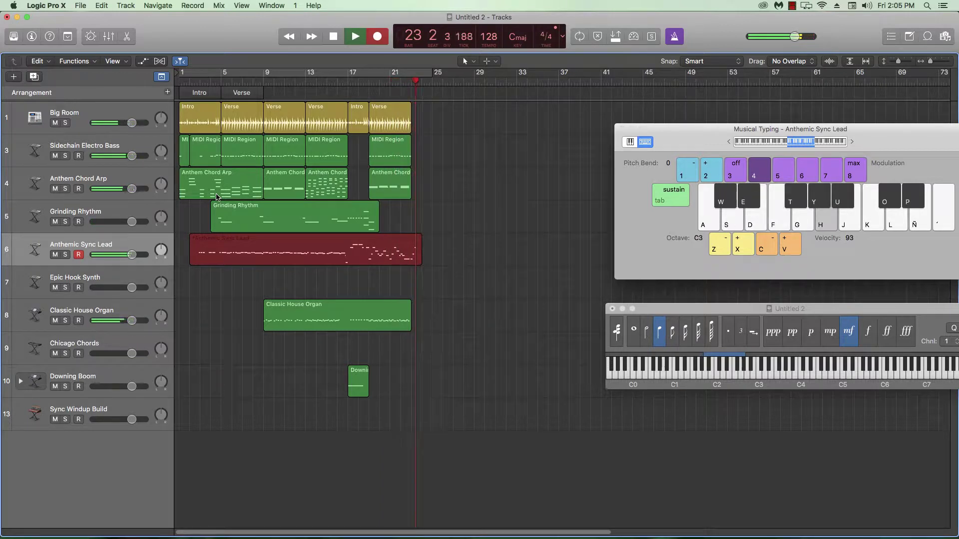
{"action": "key", "text": "space"}
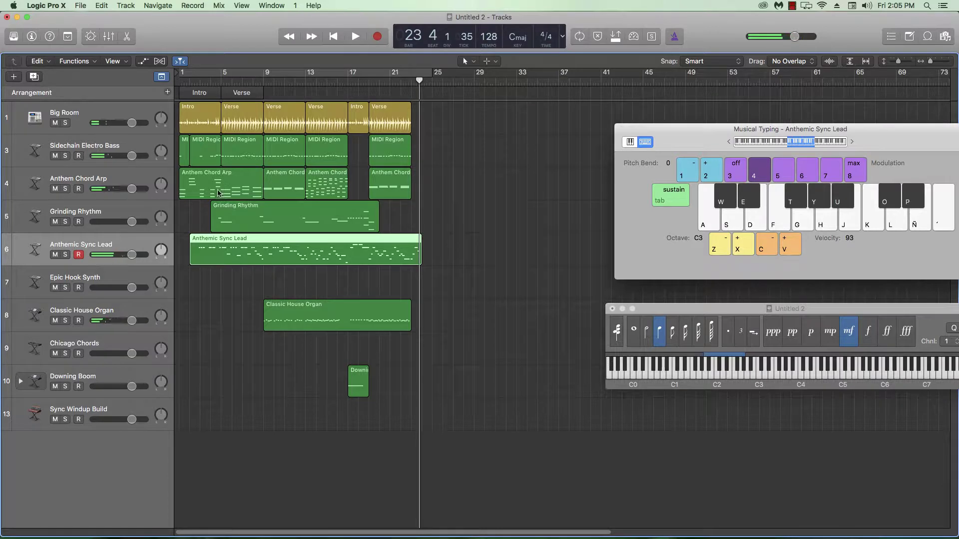
Split the Anthemic Sync Lead region at bar 23, shortening notes that cross the split, and delete the part after it.
{"action": "key", "text": "super+Right"}
{"action": "key", "text": "super+Right"}
{"action": "key", "text": "super+Right"}
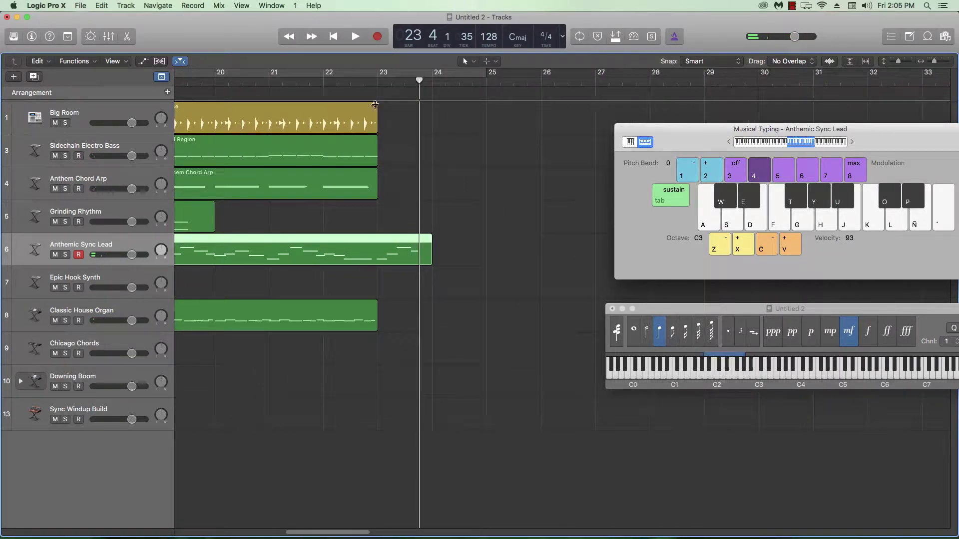
{"action": "left_click", "coordinate": [379, 82]}
{"action": "key", "text": "super+t"}
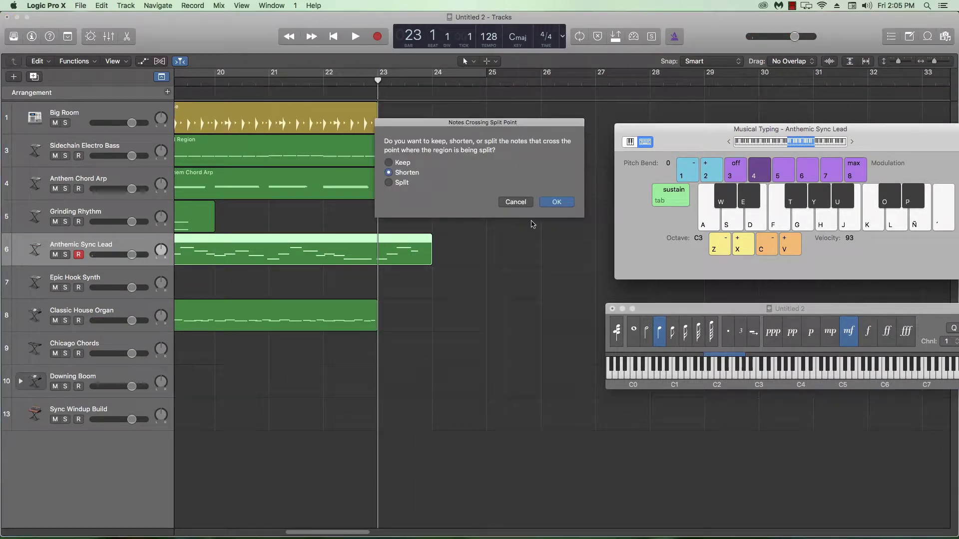
{"action": "left_click", "coordinate": [556, 202]}
{"action": "key", "text": "Delete"}
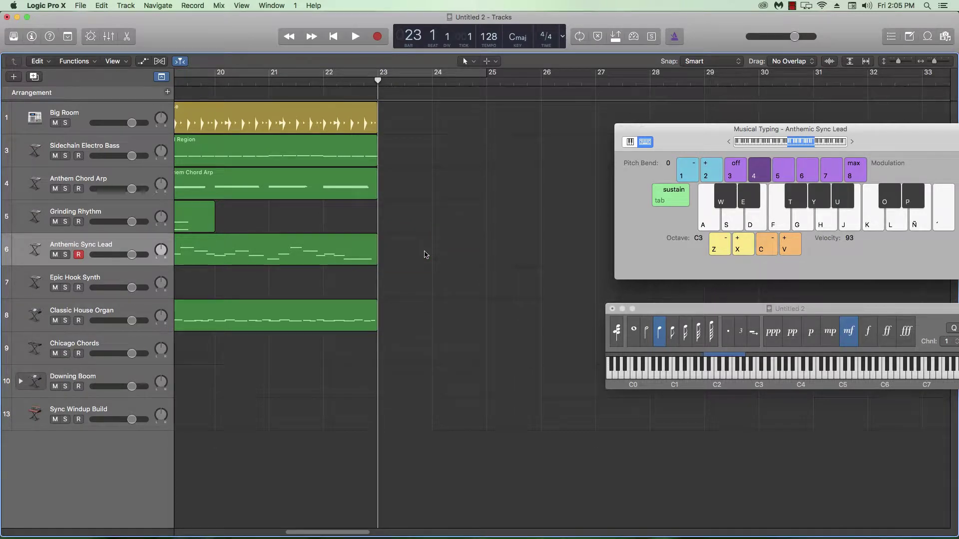
Cycle bars 1 to 25 and play the arrangement from the start to hear the recorded lead.
{"action": "scroll", "coordinate": [371, 249], "scroll_direction": "down", "scroll_amount": 10}
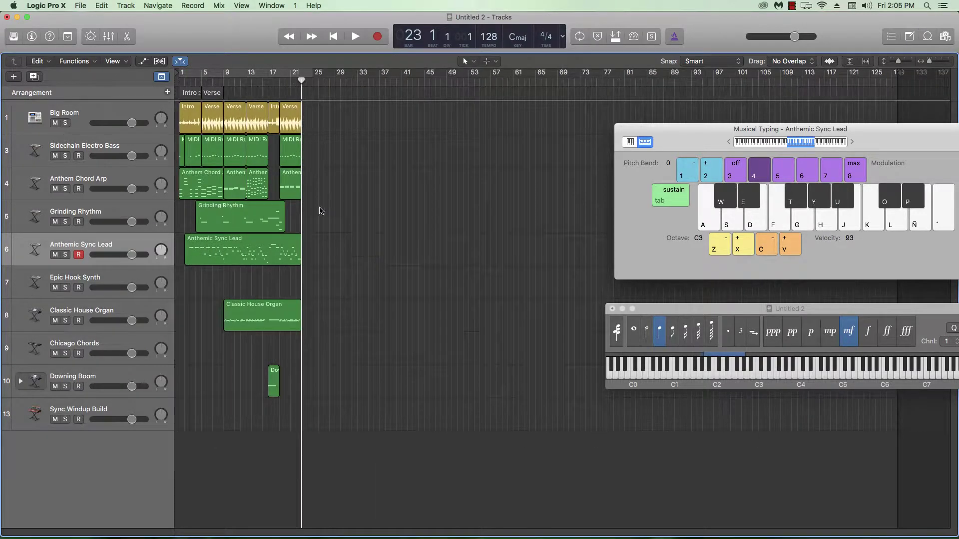
{"action": "key", "text": "space"}
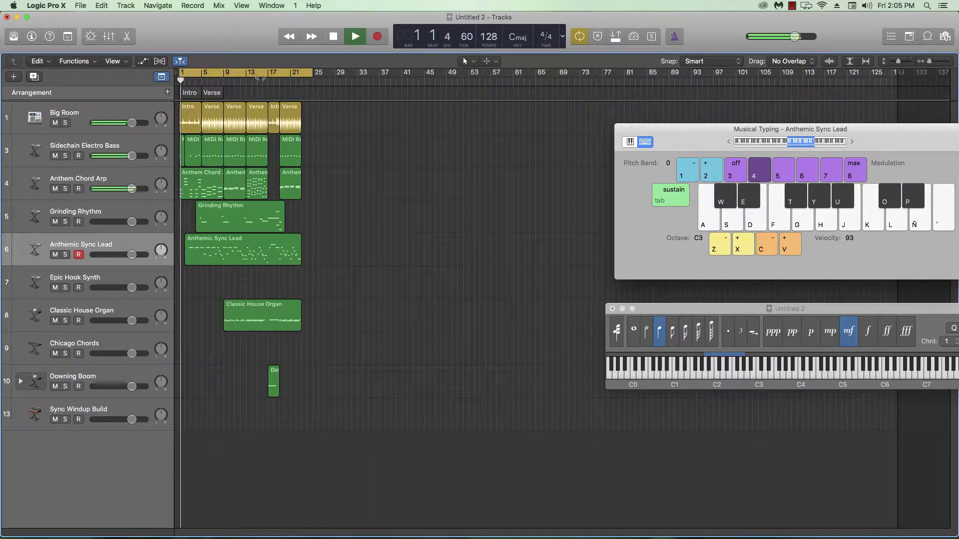
{"action": "scroll", "coordinate": [263, 155], "scroll_direction": "up", "scroll_amount": 10}
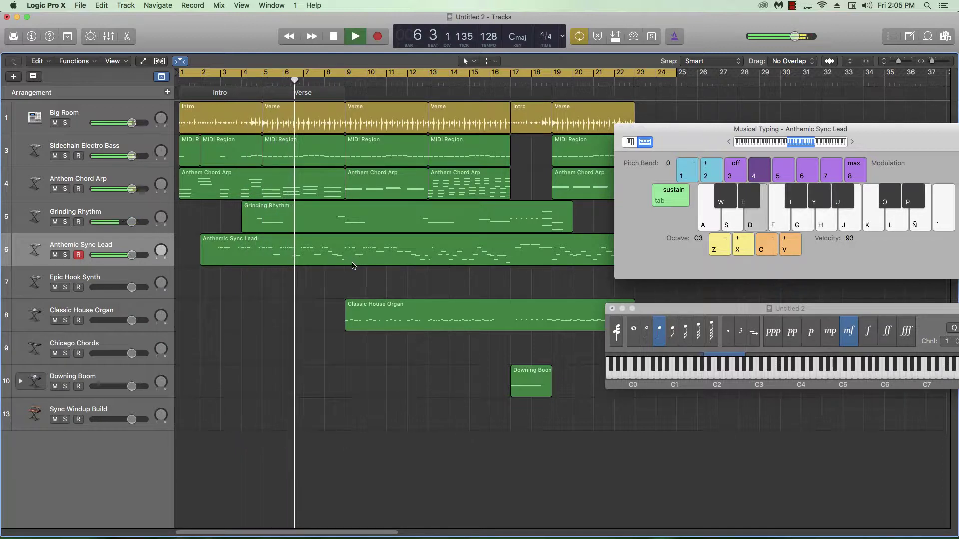
{"action": "key", "text": "super+Left"}
{"action": "key", "text": "super+Left"}
{"action": "key", "text": "super+Left"}
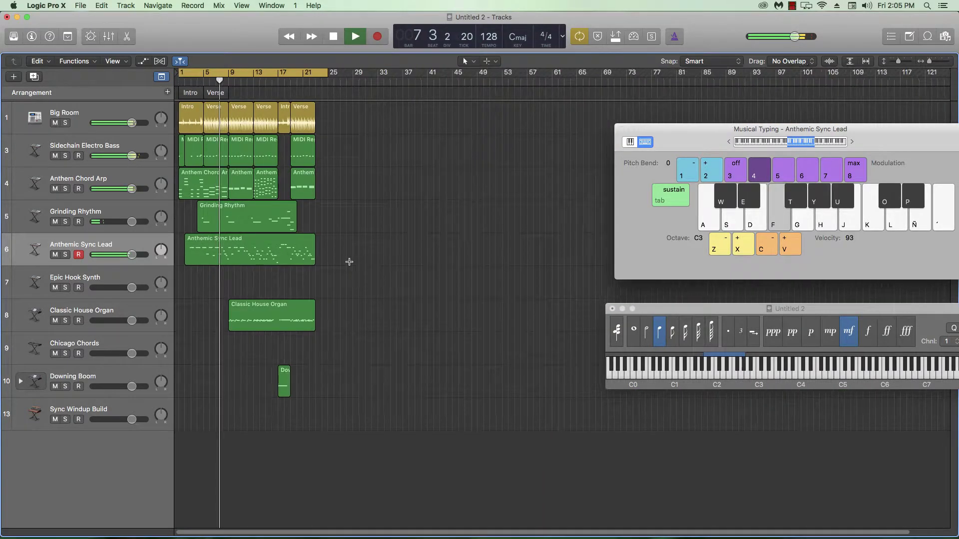
Open the Anthemic Sync Lead region in the Piano Roll and move the Musical Typing and Step Input Keyboard windows away from the notes.
{"action": "double_click", "coordinate": [300, 250]}
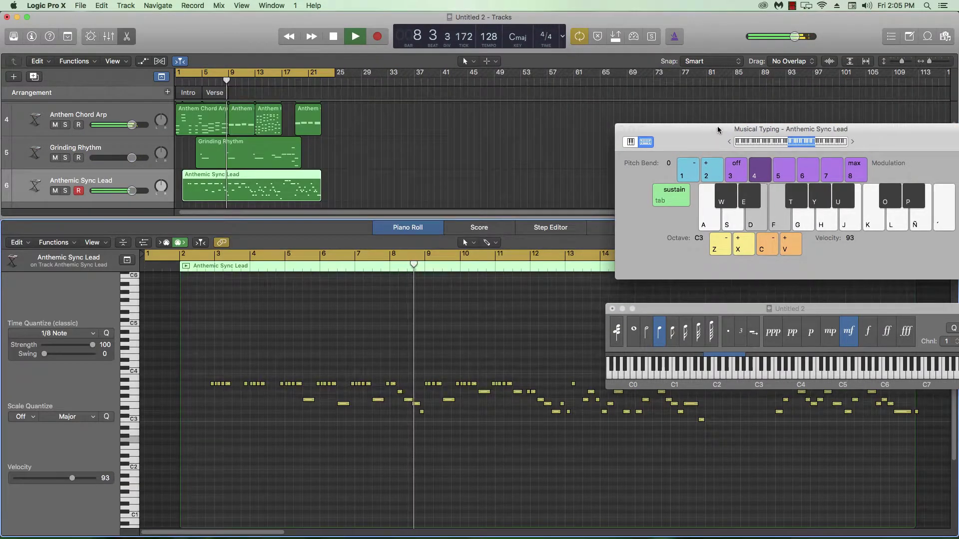
{"action": "left_click_drag", "start_coordinate": [718, 130], "coordinate": [836, 107]}
{"action": "left_click_drag", "start_coordinate": [665, 309], "coordinate": [652, 243]}
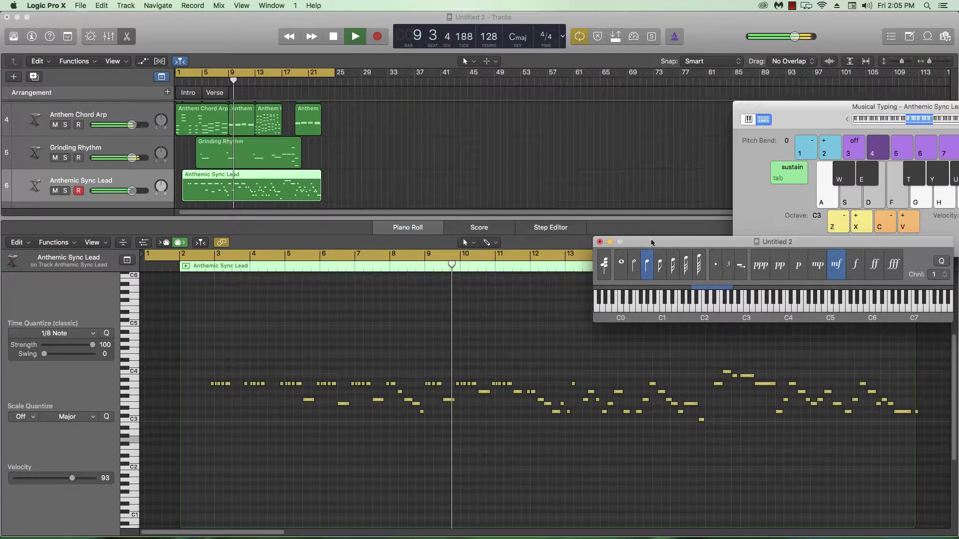
Stop playback and lower the long G note in the second half of bar 11 of the lead region to D3.
{"action": "key", "text": "super+Right"}
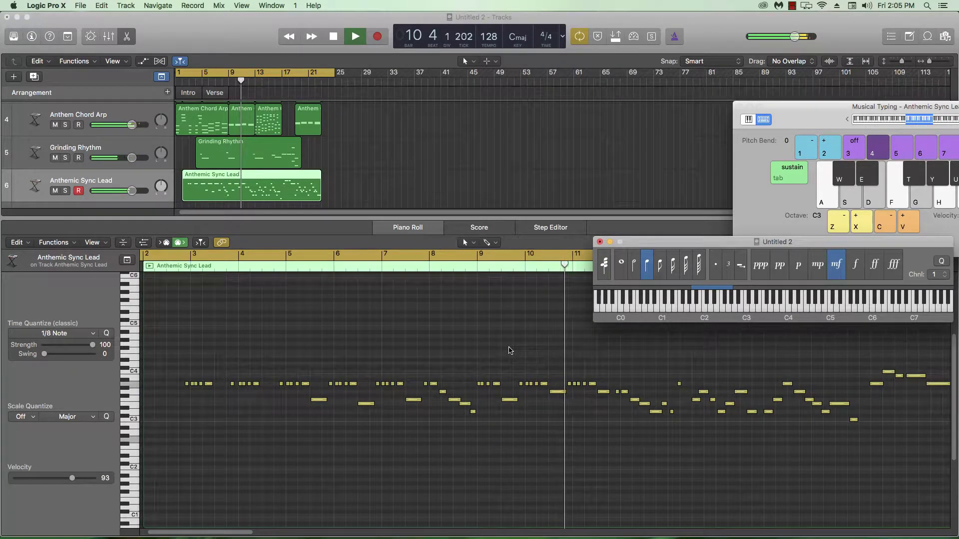
{"action": "key", "text": "super+Right"}
{"action": "key", "text": "super+Right"}
{"action": "key", "text": "super+Left"}
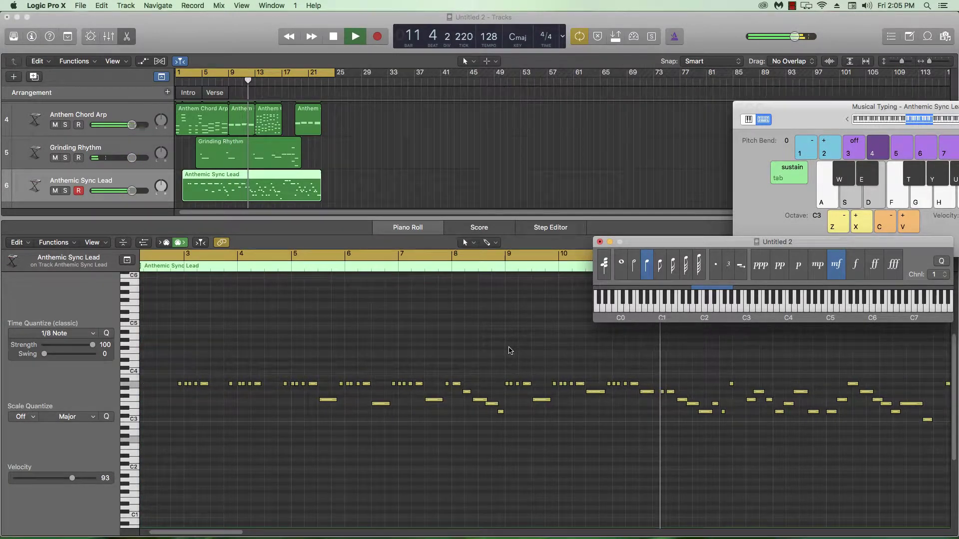
{"action": "key", "text": "space"}
{"action": "left_click", "coordinate": [647, 391]}
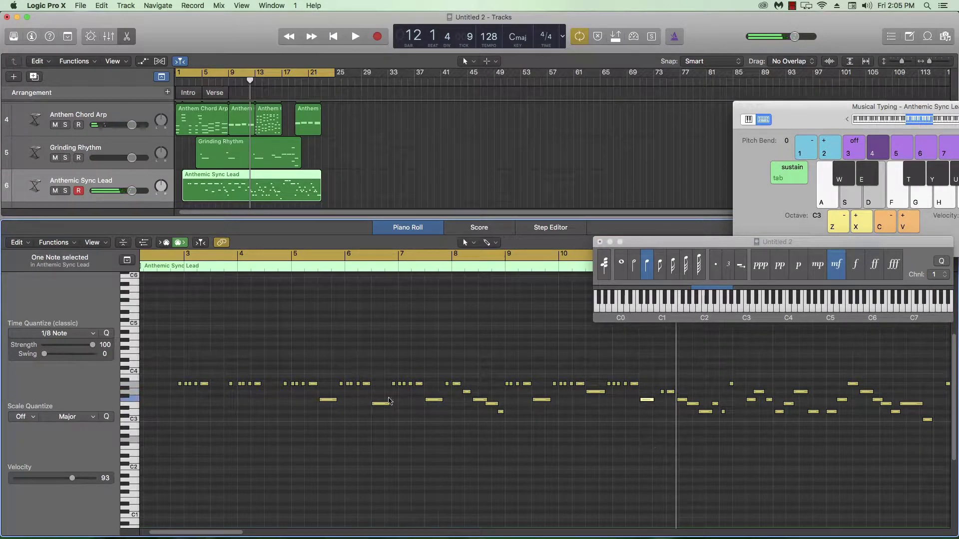
Move the playhead back to bar 2 beat 3, just before the first lead notes.
{"action": "key", "text": "super+Right"}
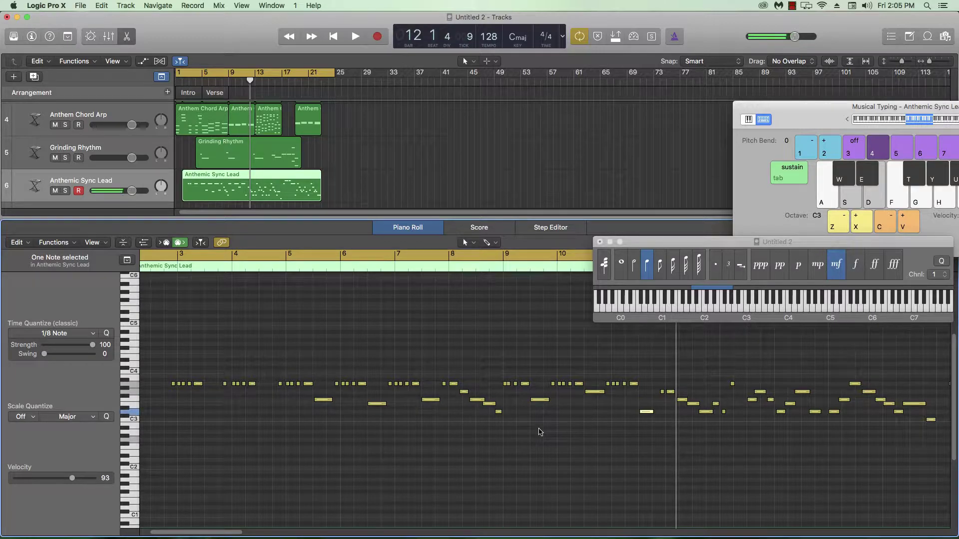
{"action": "key", "text": "super+Left"}
{"action": "left_click", "coordinate": [200, 271]}
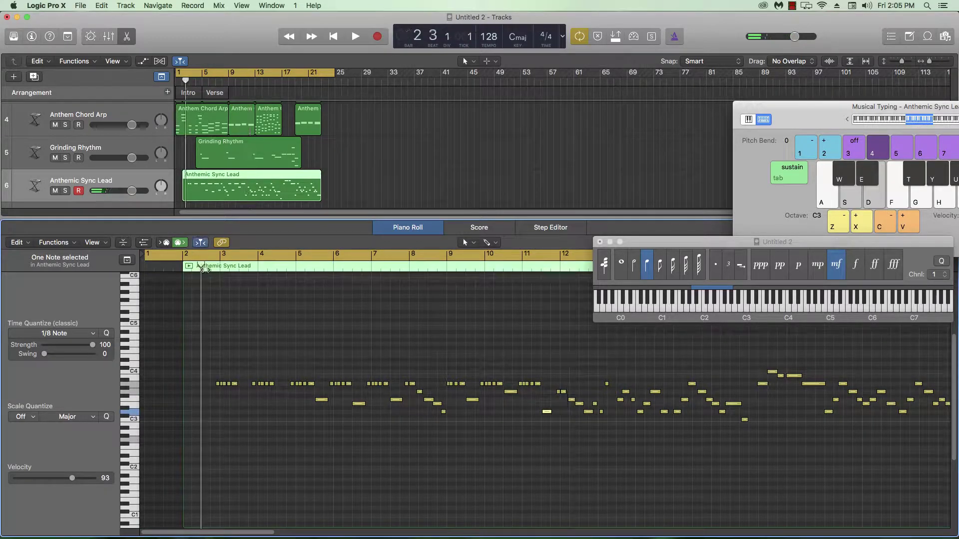
Quantize the lead region's opening ten notes, around bars 3 and 4, to 1/16 notes.
{"action": "key", "text": "super+Right"}
{"action": "key", "text": "super+Right"}
{"action": "key", "text": "super+Right"}
{"action": "key", "text": "super+Right"}
{"action": "key", "text": "super+Right"}
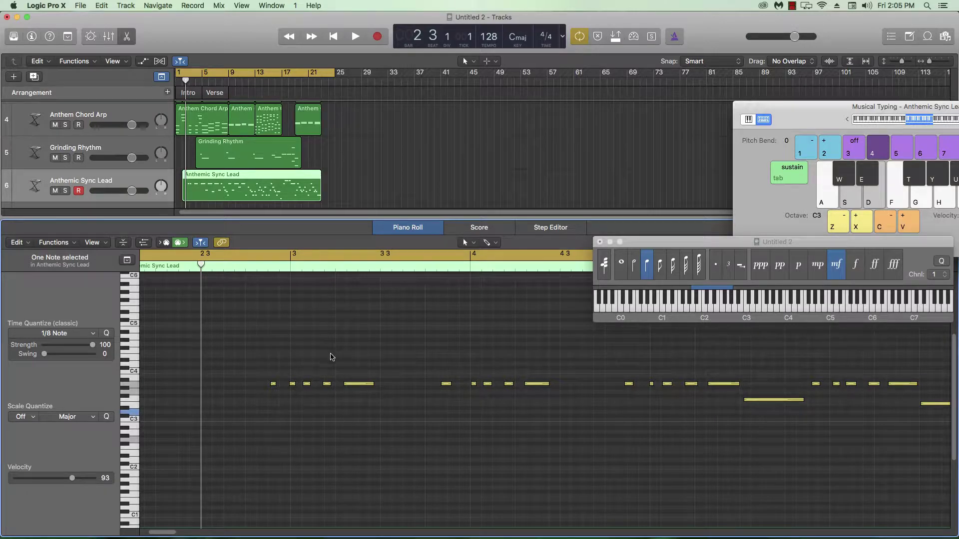
{"action": "key", "text": "super+Left"}
{"action": "left_click_drag", "start_coordinate": [259, 351], "coordinate": [535, 438]}
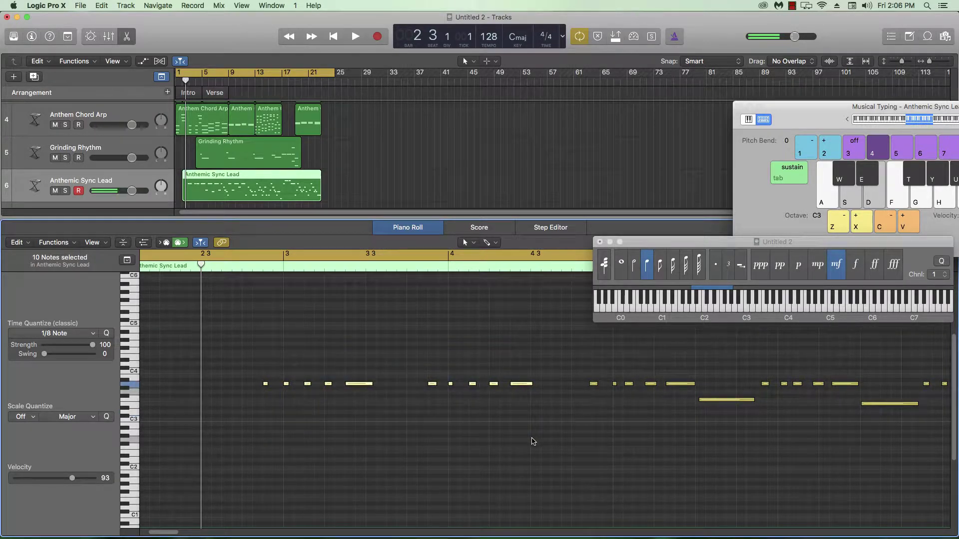
{"action": "key", "text": "q"}
{"action": "left_click", "coordinate": [82, 337]}
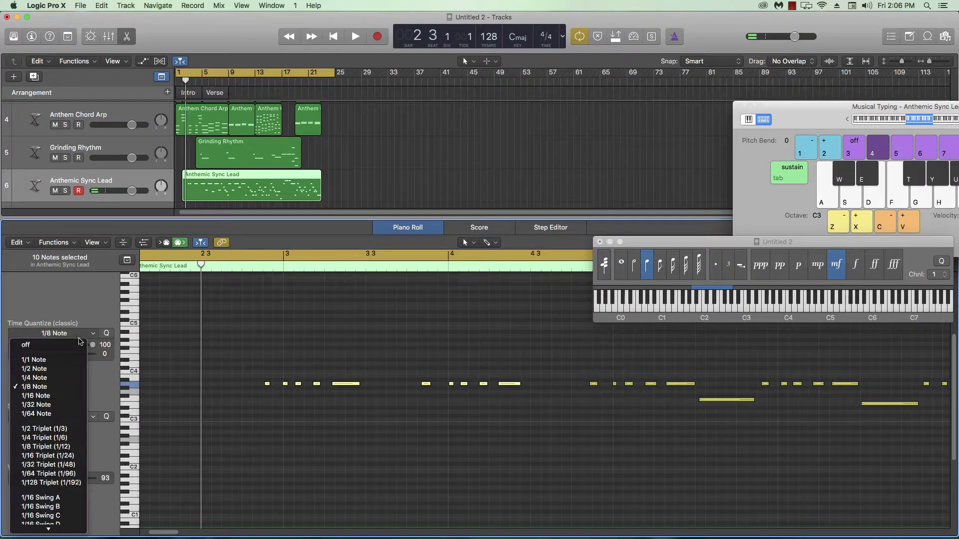
{"action": "left_click", "coordinate": [60, 396]}
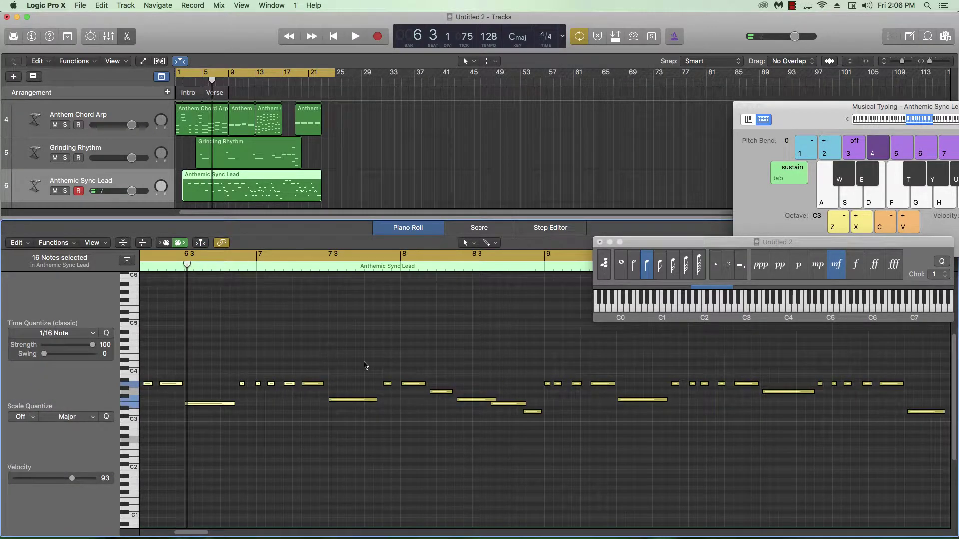
Quantize the remaining lead notes from bar 6 to the region's end at 1/16 Note and reduce the quantize strength to 84.
{"action": "left_click", "coordinate": [355, 366], "text": "ctrl+alt"}
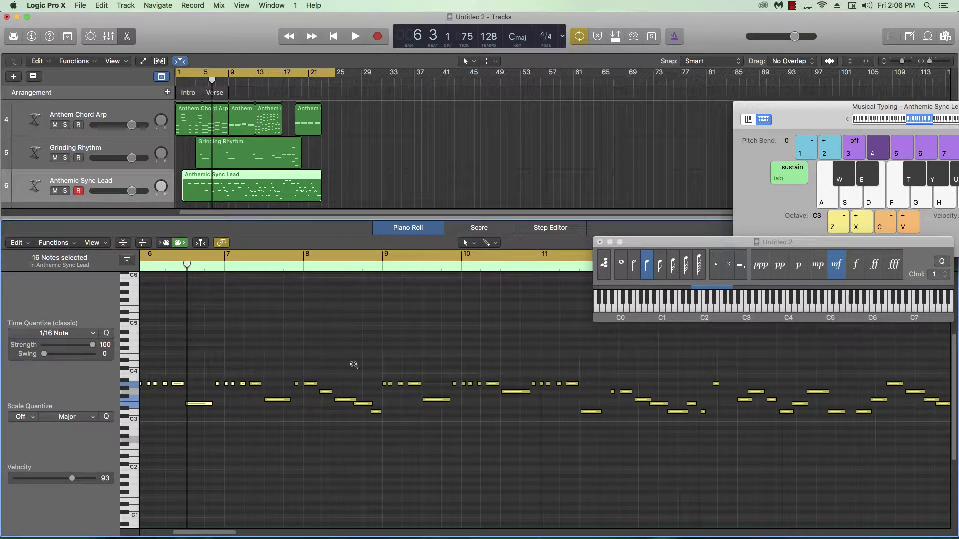
{"action": "key", "text": "super+Left"}
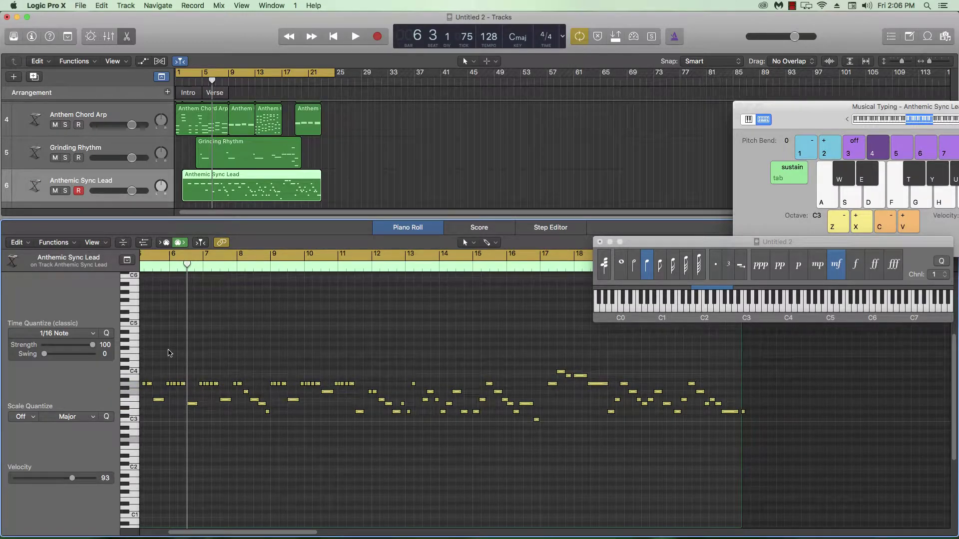
{"action": "left_click_drag", "start_coordinate": [169, 358], "coordinate": [766, 455]}
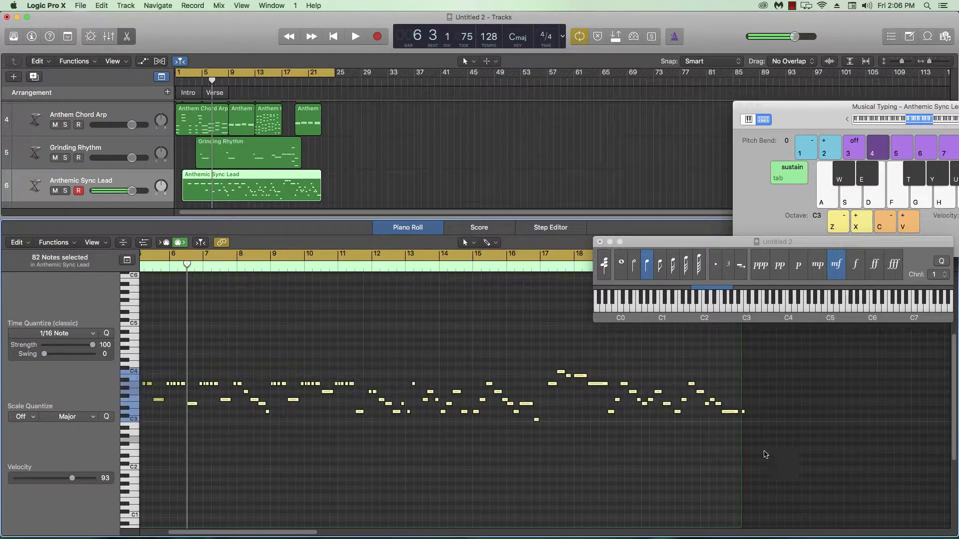
{"action": "key", "text": "super+Left"}
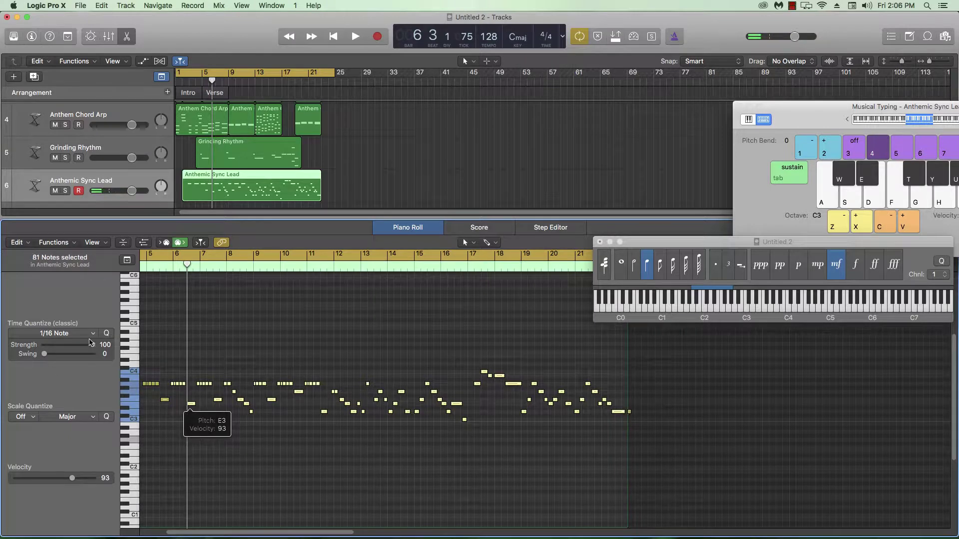
{"action": "left_click_drag", "start_coordinate": [91, 342], "coordinate": [89, 347]}
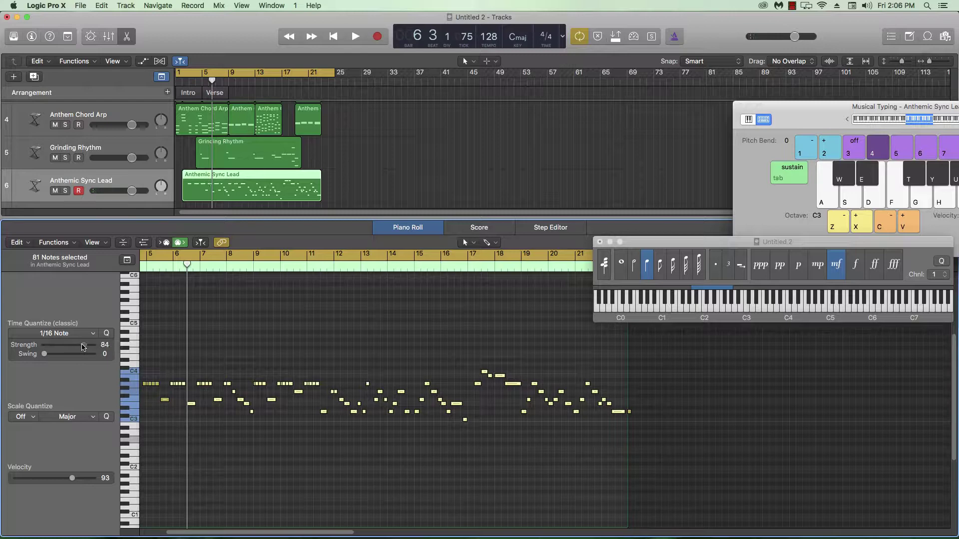
Play the arrangement from the second half of bar 5 to hear the quantized lead.
{"action": "key", "text": "super+Right"}
{"action": "key", "text": "super+Right"}
{"action": "key", "text": "super+Right"}
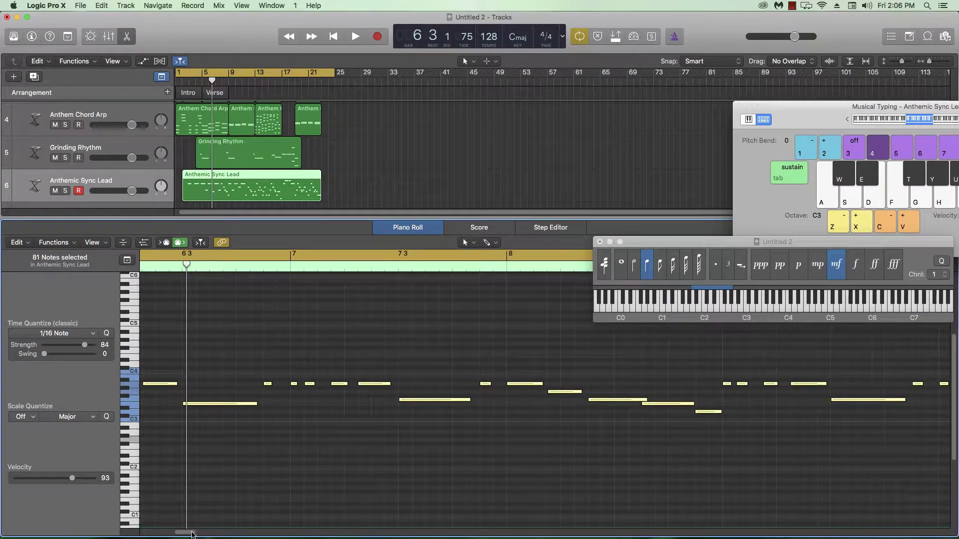
{"action": "left_click_drag", "start_coordinate": [191, 534], "coordinate": [183, 534]}
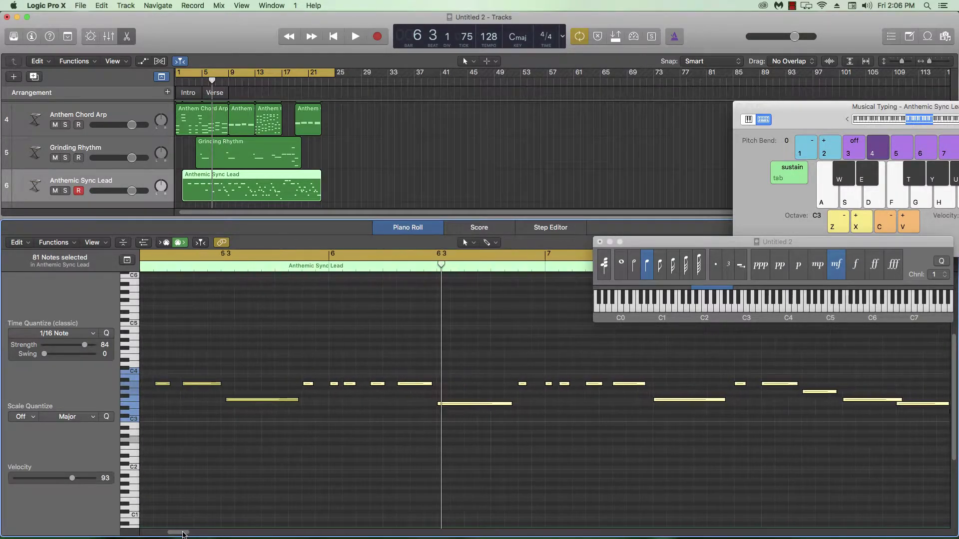
{"action": "key", "text": "space"}
{"action": "left_click", "coordinate": [275, 265]}
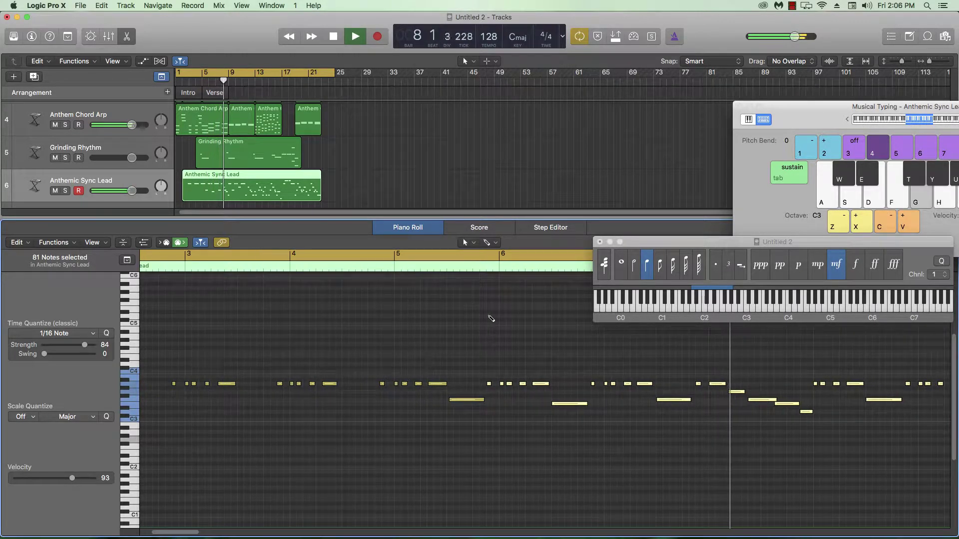
{"action": "key", "text": "super+Left"}
{"action": "key", "text": "super+Left"}
{"action": "key", "text": "super+Right"}
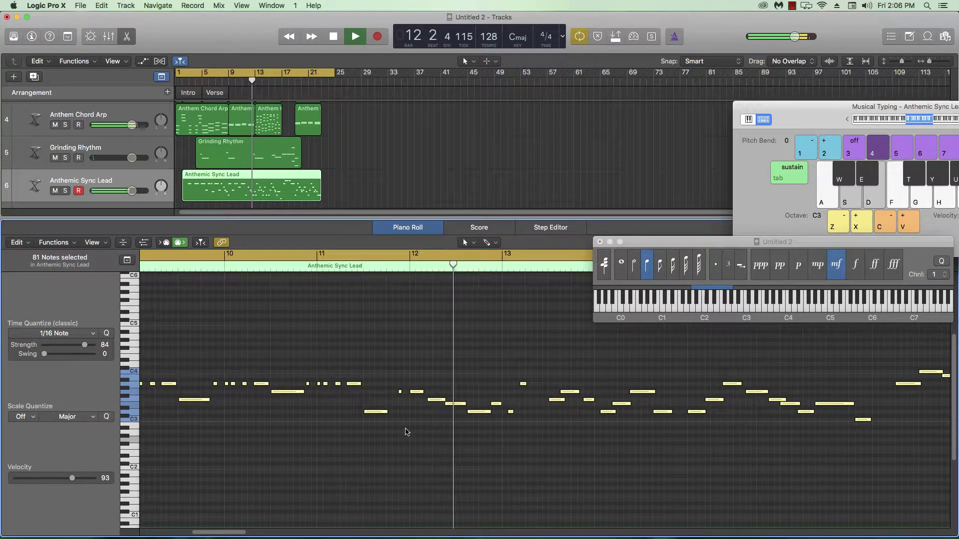
Raise the long D3 note in the second half of bar 11 to F3 and replay the passage with cycling turned off.
{"action": "key", "text": "space"}
{"action": "left_click", "coordinate": [378, 411]}
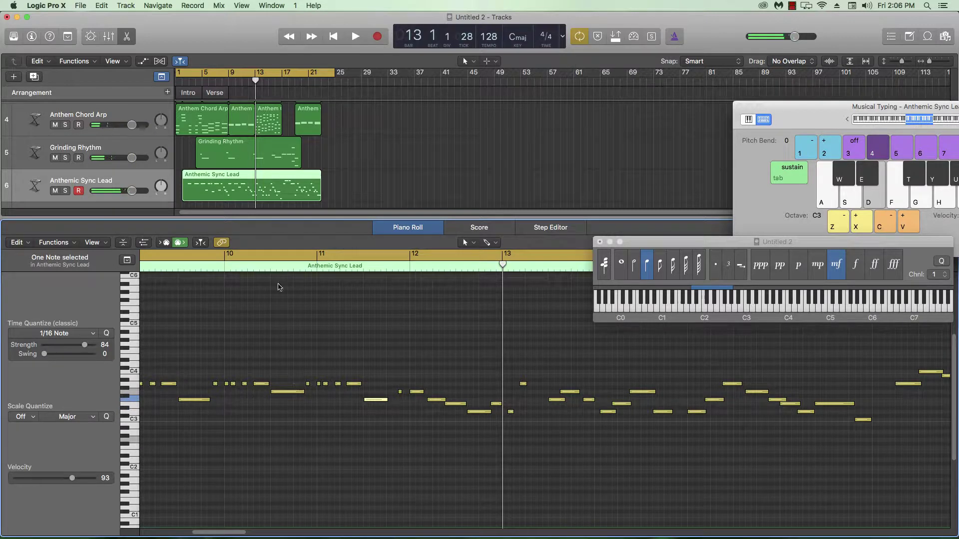
{"action": "left_click", "coordinate": [265, 261]}
{"action": "left_click", "coordinate": [217, 270]}
{"action": "key", "text": "space"}
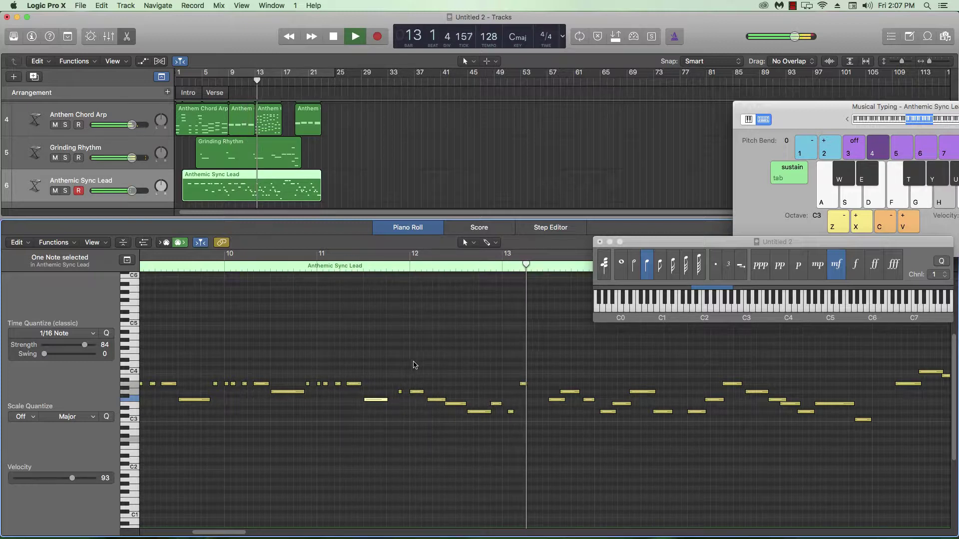
Replay the lead from bar 12 into bar 14 to check the melody there, and stop playback.
{"action": "key", "text": "space"}
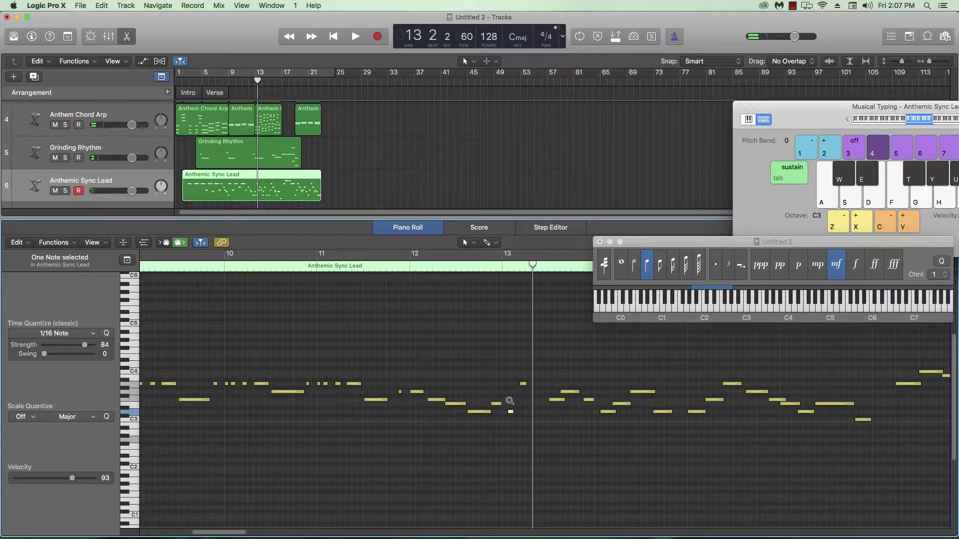
{"action": "left_click", "coordinate": [406, 269]}
{"action": "key", "text": "space"}
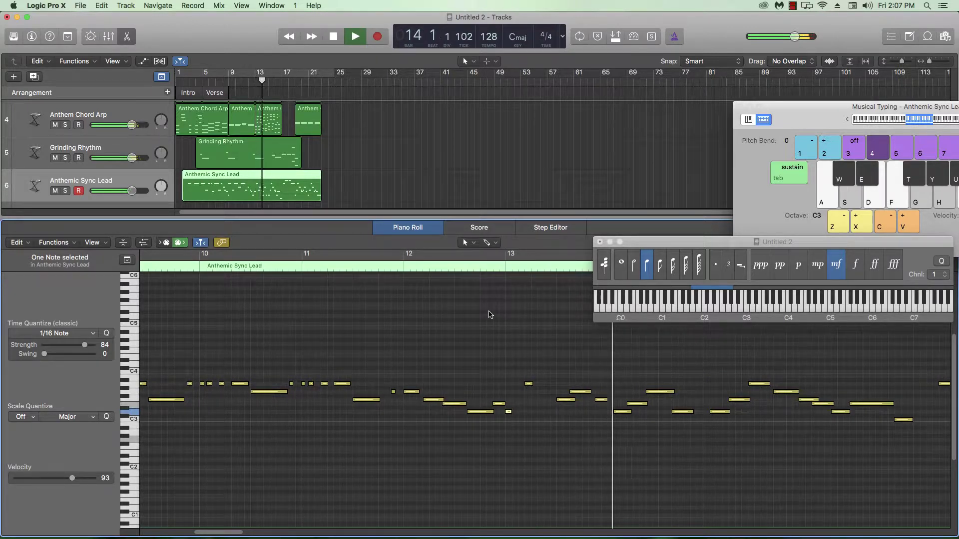
{"action": "key", "text": "space"}
Delete the lead notes across bars 13 to 16, including the short D3 note at bar 13, keeping the phrase that starts in bar 17.
{"action": "key", "text": "super+Right"}
{"action": "key", "text": "super+Left"}
{"action": "key", "text": "super+Left"}
{"action": "key", "text": "super+Left"}
{"action": "key", "text": "super+Left"}
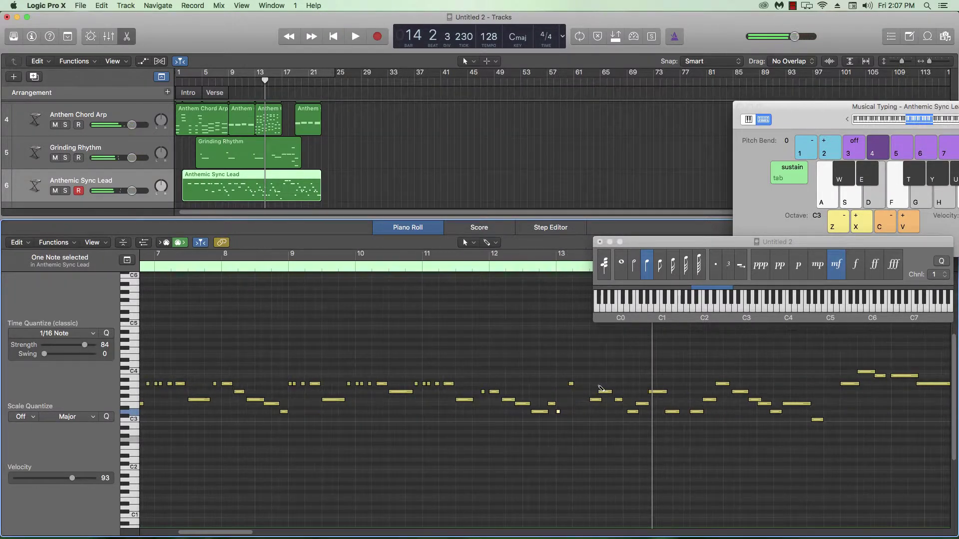
{"action": "left_click_drag", "start_coordinate": [598, 366], "coordinate": [747, 467]}
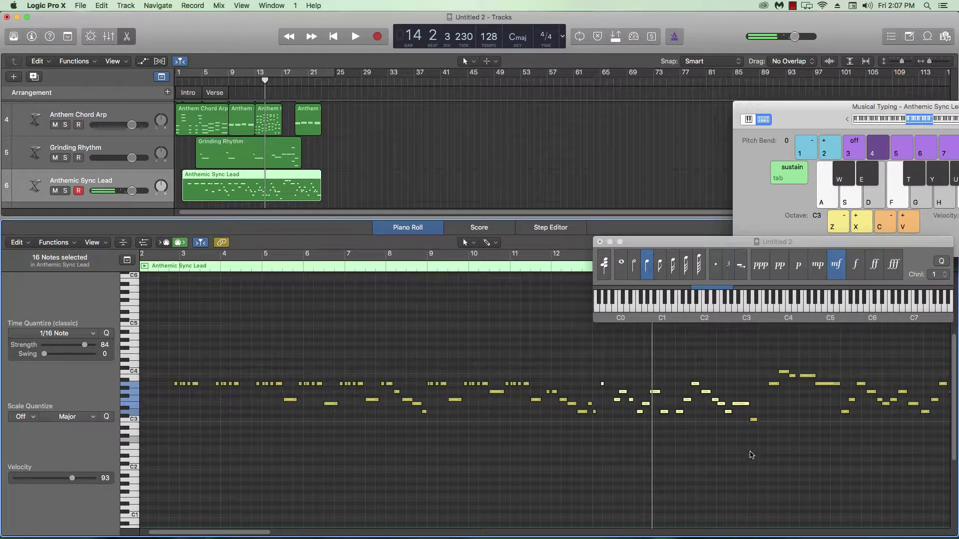
{"action": "left_click_drag", "start_coordinate": [831, 349], "coordinate": [757, 441]}
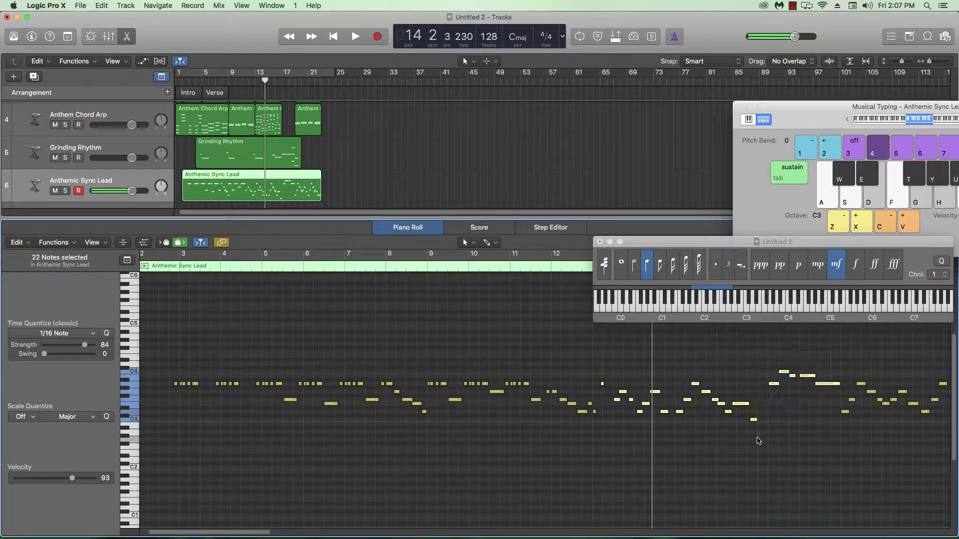
{"action": "key", "text": "Delete"}
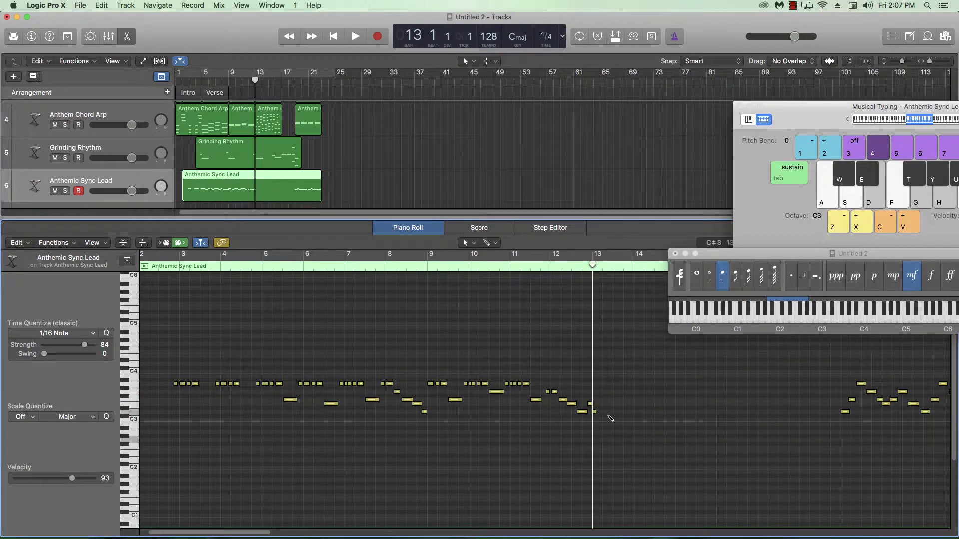
{"action": "scroll", "coordinate": [606, 417], "scroll_direction": "up", "scroll_amount": 3}
{"action": "left_click_drag", "start_coordinate": [622, 394], "coordinate": [603, 426]}
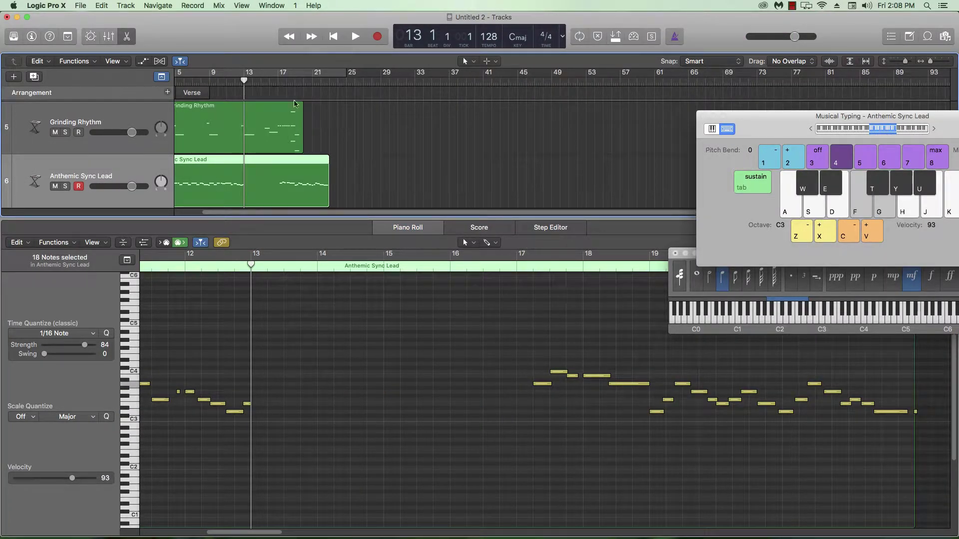
Turn on Autopunch and set the punch range from bar 13 to bar 17.
{"action": "left_click", "coordinate": [616, 38]}
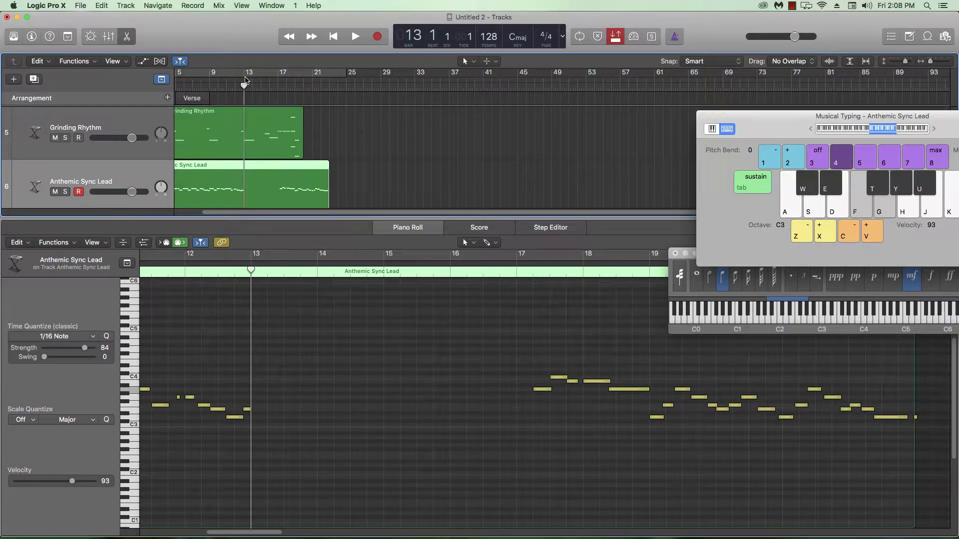
{"action": "left_click_drag", "start_coordinate": [248, 83], "coordinate": [282, 82]}
{"action": "key", "text": "super+Right"}
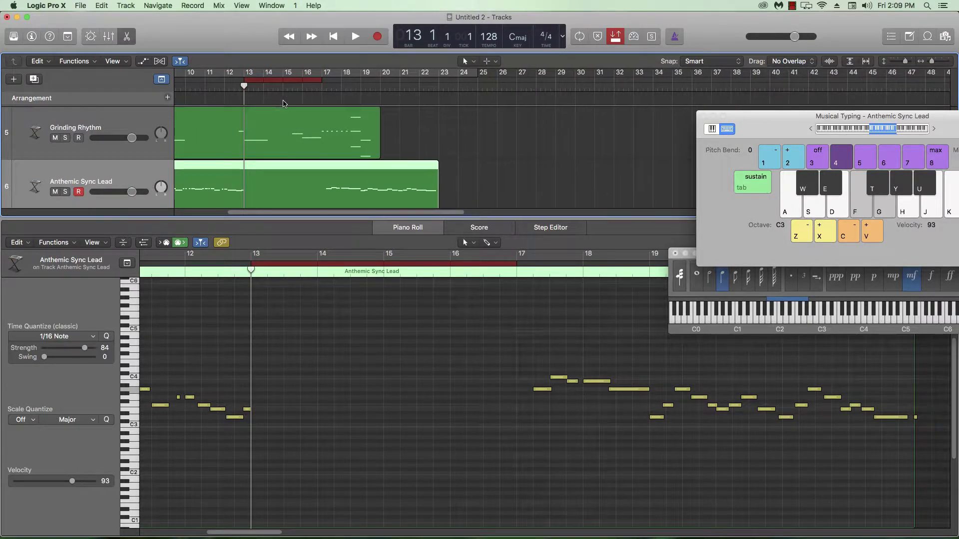
{"action": "key", "text": "super+Right"}
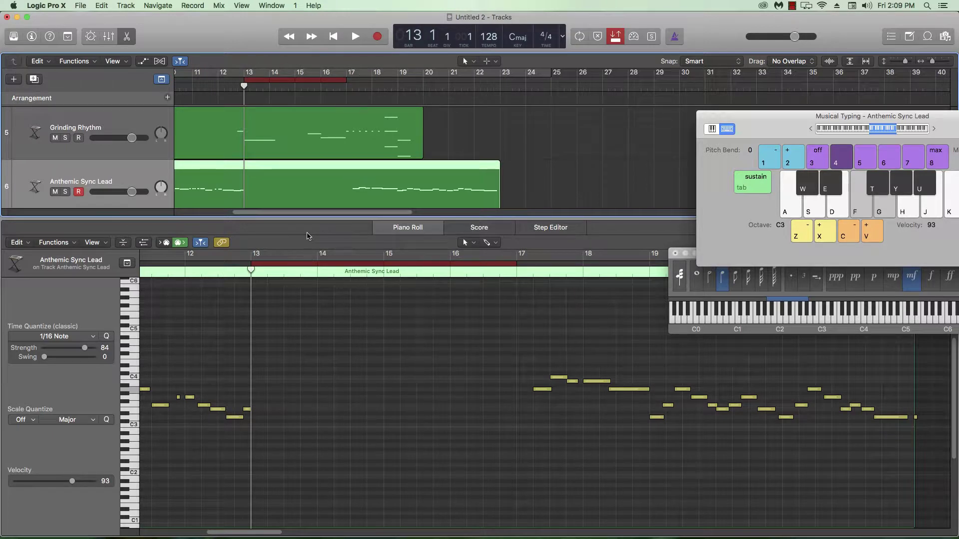
Record a replacement lead melody in the punch range, playing F A G F E F E D F A G F E D C C, and stop.
{"action": "key", "text": "r"}
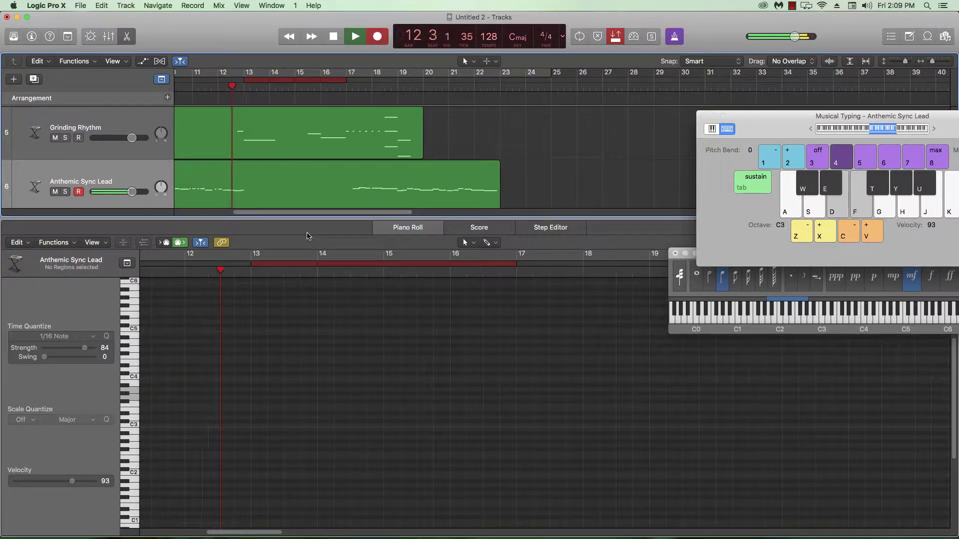
{"action": "key", "text": "f"}
{"action": "key", "text": "h"}
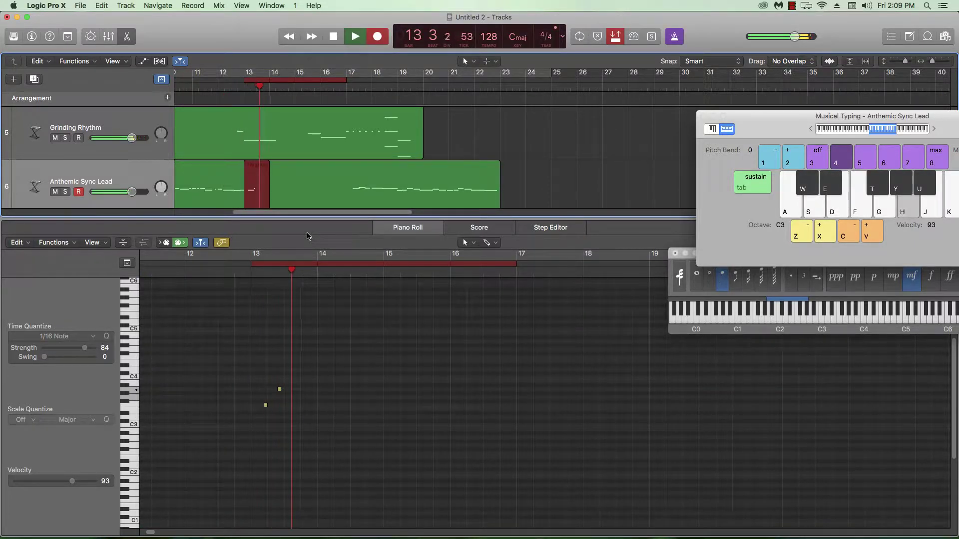
{"action": "key", "text": "g"}
{"action": "key", "text": "f"}
{"action": "key", "text": "d"}
{"action": "key", "text": "f"}
{"action": "key", "text": "d"}
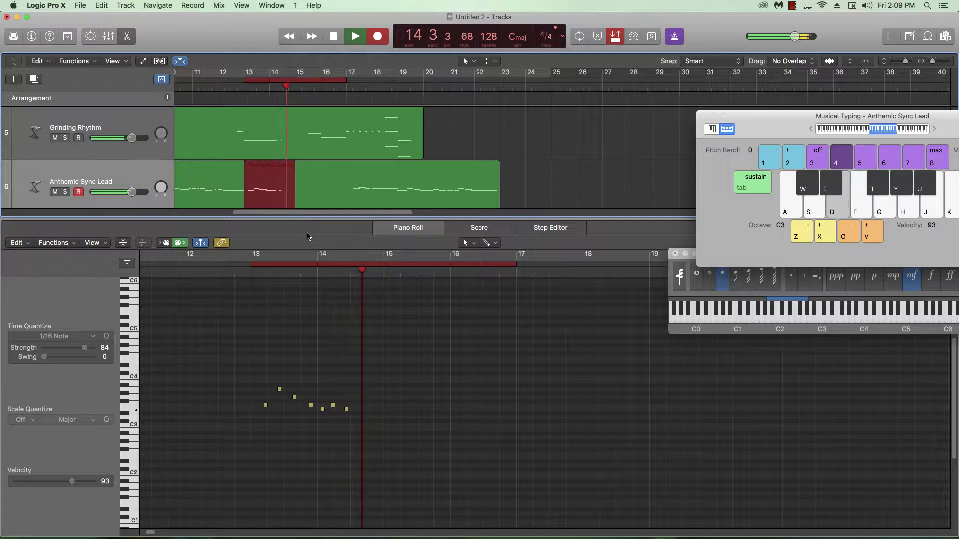
{"action": "key", "text": "s"}
{"action": "key", "text": "f"}
{"action": "key", "text": "h"}
{"action": "key", "text": "g"}
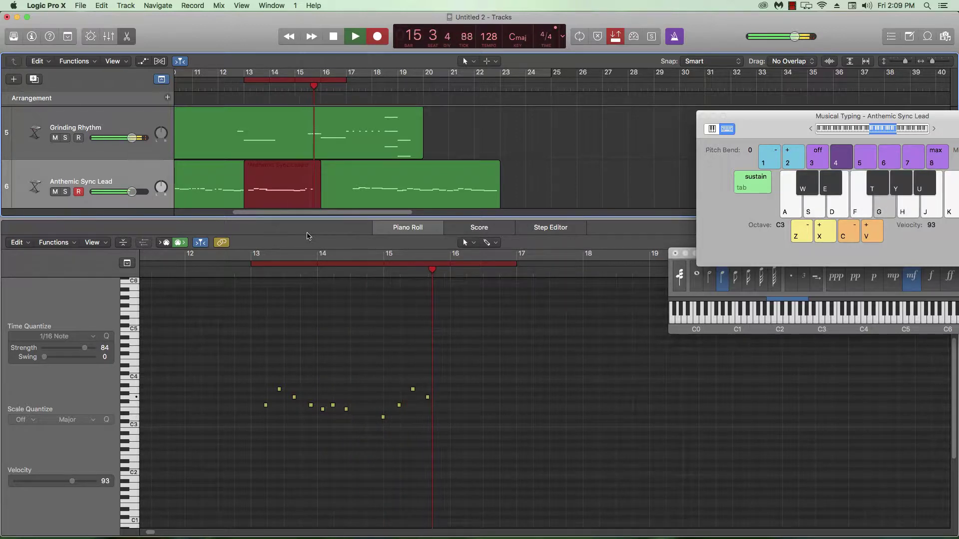
{"action": "key", "text": "f"}
{"action": "key", "text": "d"}
{"action": "key", "text": "s"}
{"action": "key", "text": "a"}
{"action": "key", "text": "a"}
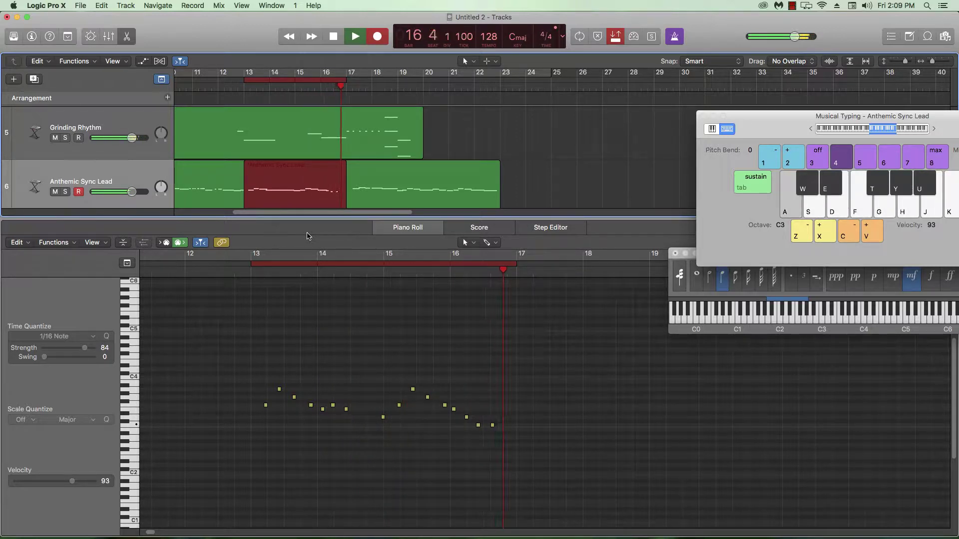
{"action": "key", "text": "space"}
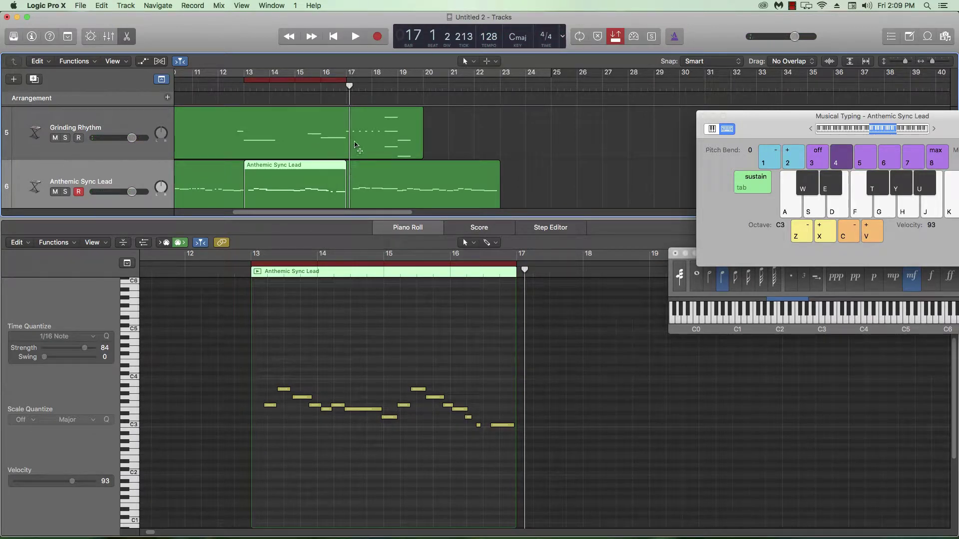
Select the surrounding Anthemic Sync Lead region together with the new recording and join them into one region.
{"action": "key", "text": "super+Right"}
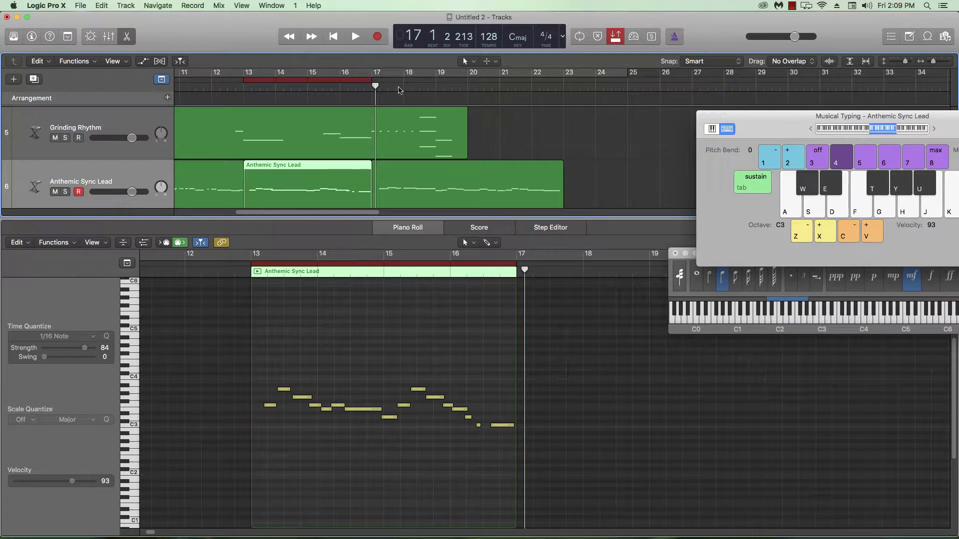
{"action": "key", "text": "super+Left"}
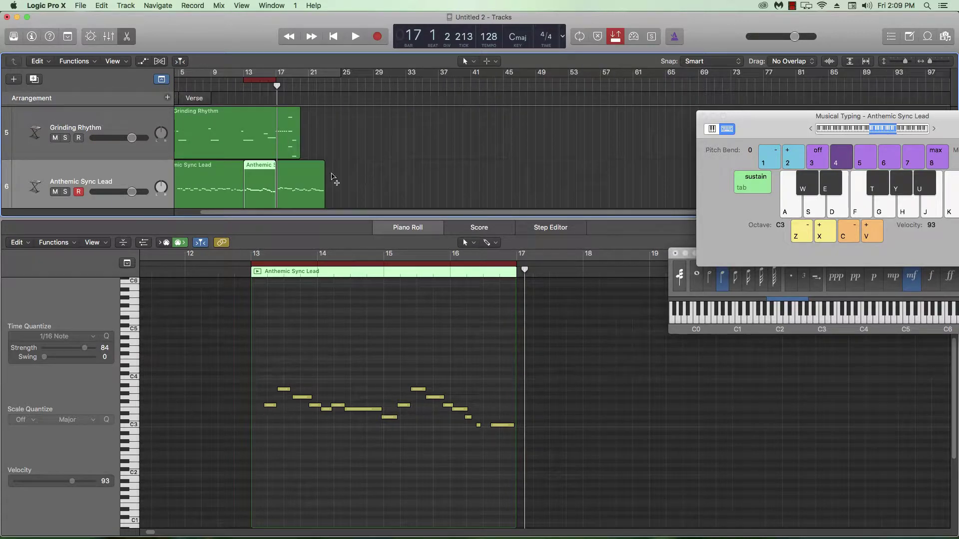
{"action": "left_click", "coordinate": [297, 174], "text": "shift"}
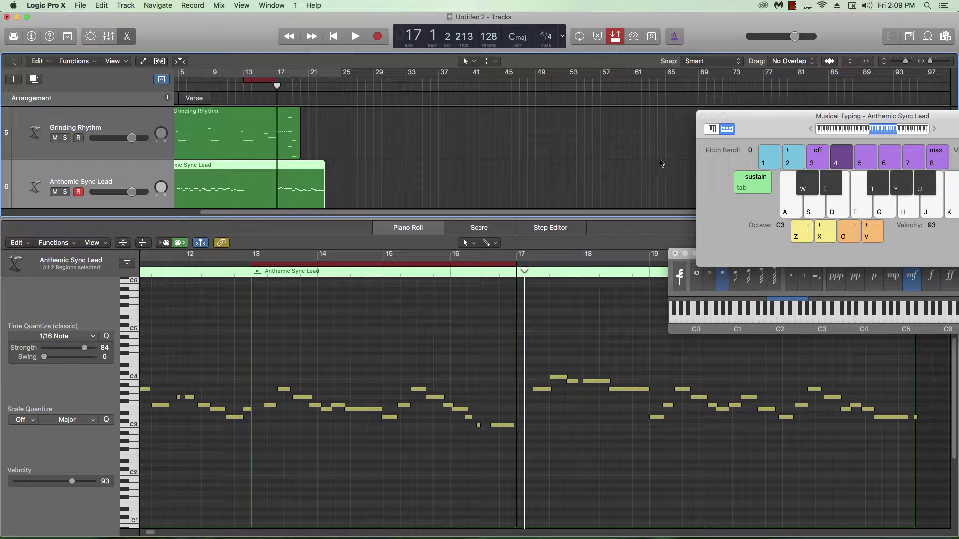
{"action": "left_click", "coordinate": [711, 129]}
{"action": "left_click", "coordinate": [727, 129]}
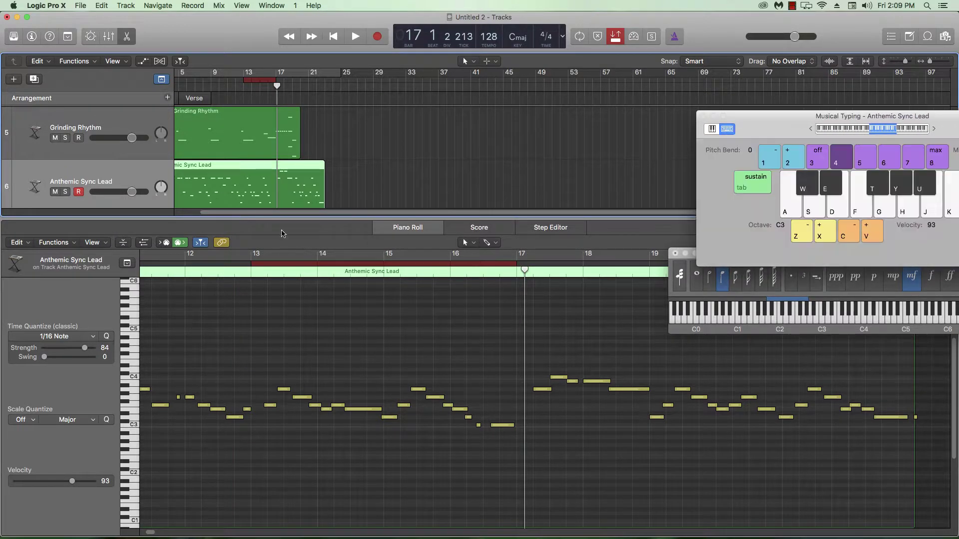
Play back the joined Anthemic Sync Lead region through bar 22 to check the melody against the other tracks.
{"action": "key", "text": "super+j"}
{"action": "key", "text": "super+Right"}
{"action": "key", "text": "super+Right"}
{"action": "scroll", "coordinate": [267, 185], "scroll_direction": "down", "scroll_amount": 3}
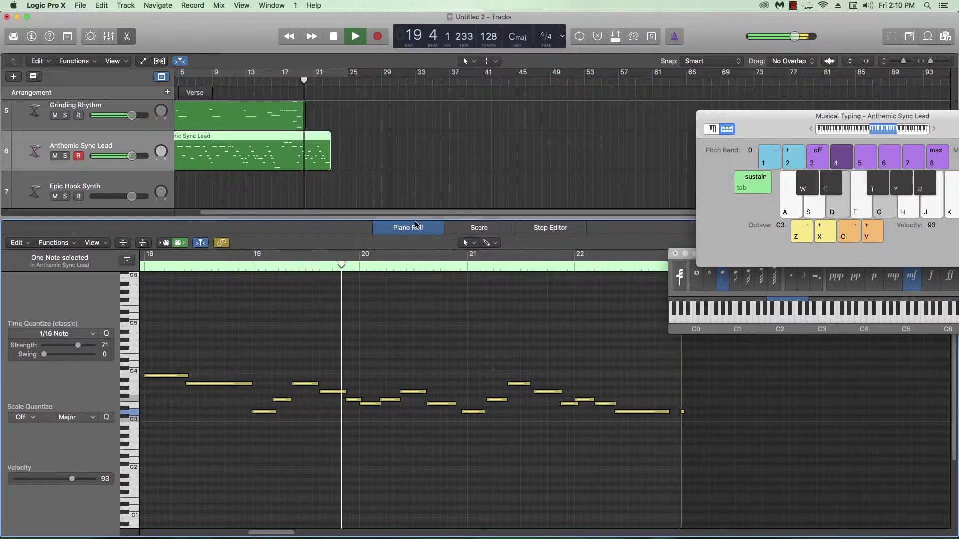
{"action": "key", "text": "e"}
{"action": "key", "text": "super+Up"}
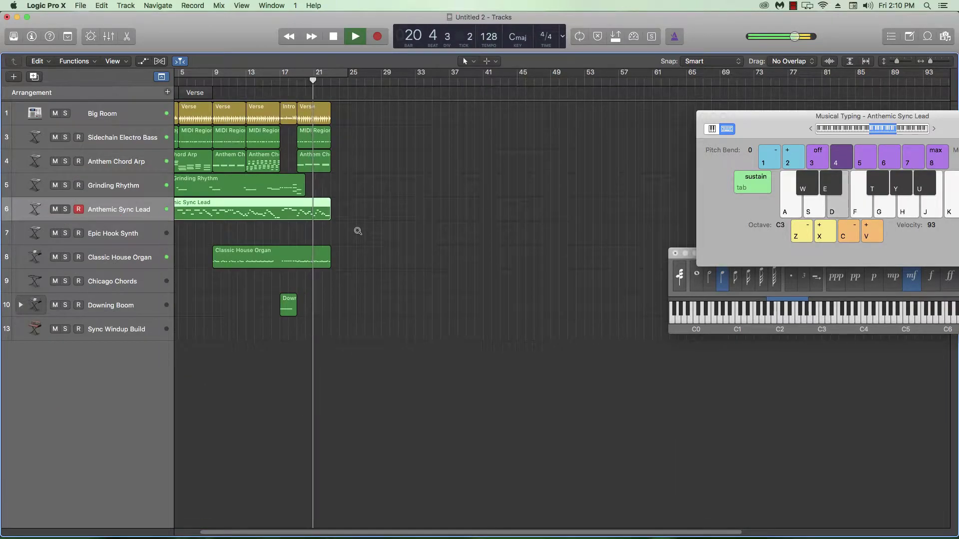
{"action": "key", "text": "space"}
{"action": "key", "text": "e"}
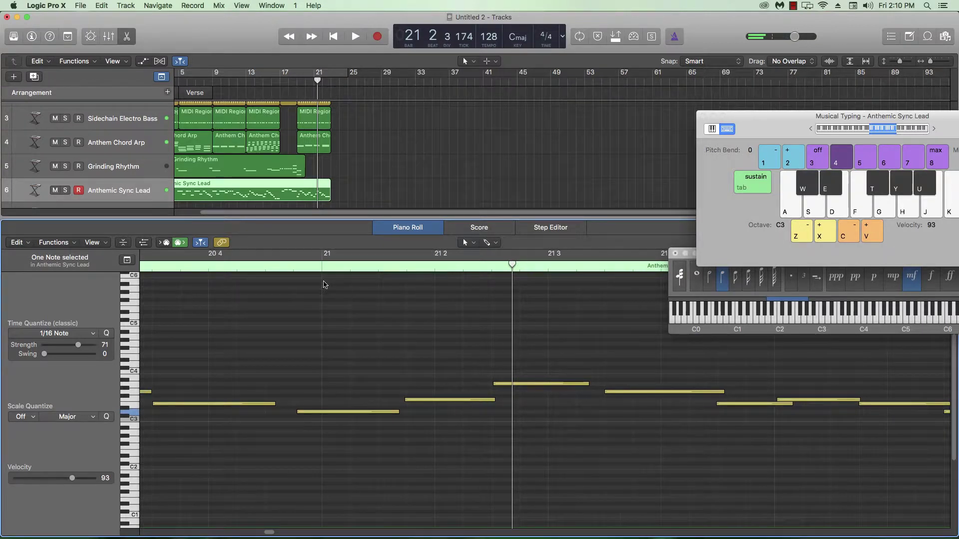
{"action": "key", "text": "space"}
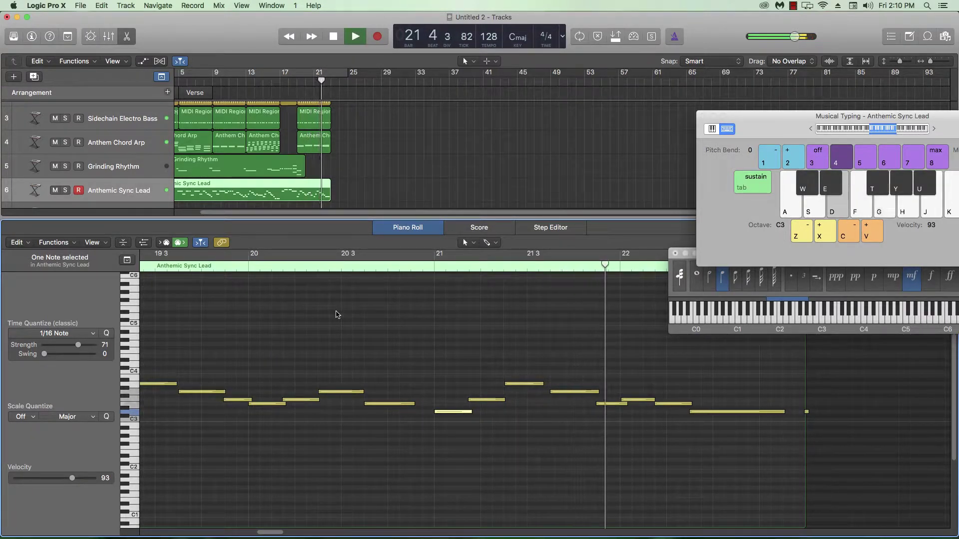
{"action": "key", "text": "space"}
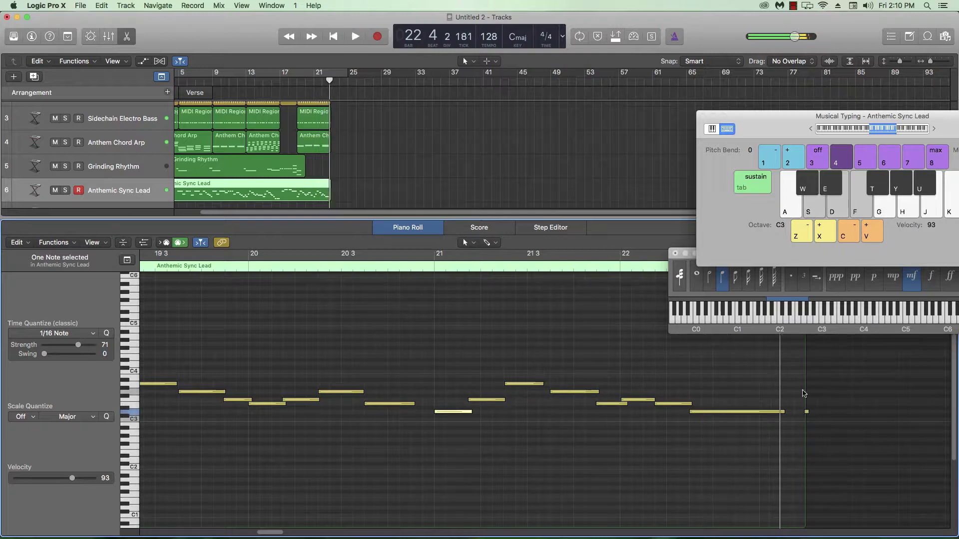
Delete the stray short note after the final long note of the Anthemic Sync Lead region, just before bar 23.
{"action": "left_click_drag", "start_coordinate": [830, 402], "coordinate": [796, 418]}
{"action": "scroll", "coordinate": [447, 373], "scroll_direction": "down", "scroll_amount": 5}
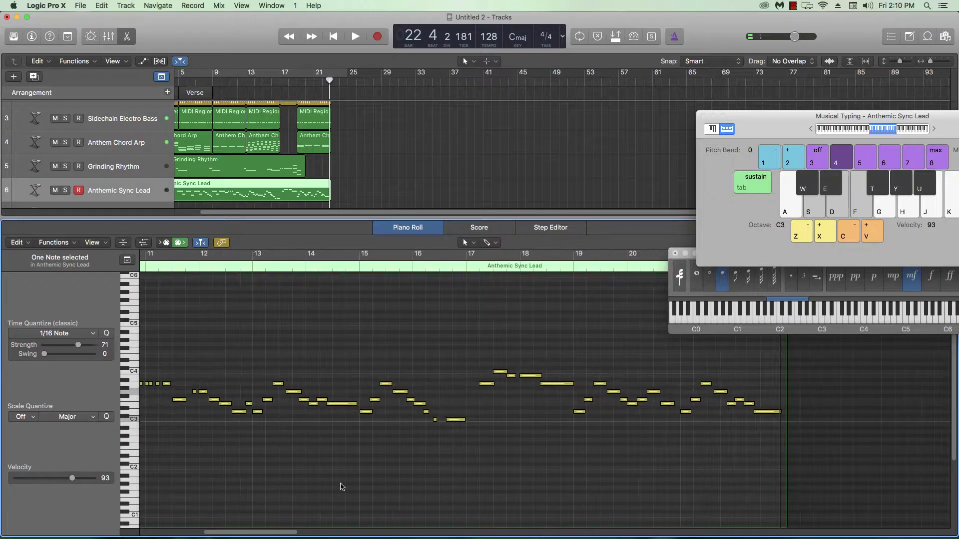
{"action": "scroll", "coordinate": [281, 514], "scroll_direction": "up", "scroll_amount": 5}
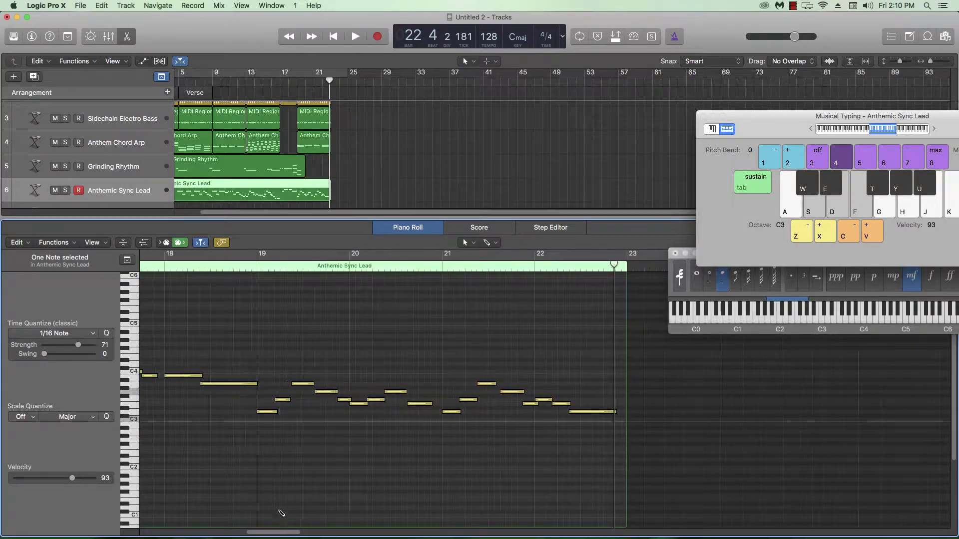
Shorten the overlong and overlapping lead notes in bars 15 and 16 so each ends before the following note starts.
{"action": "left_click_drag", "start_coordinate": [275, 534], "coordinate": [241, 532]}
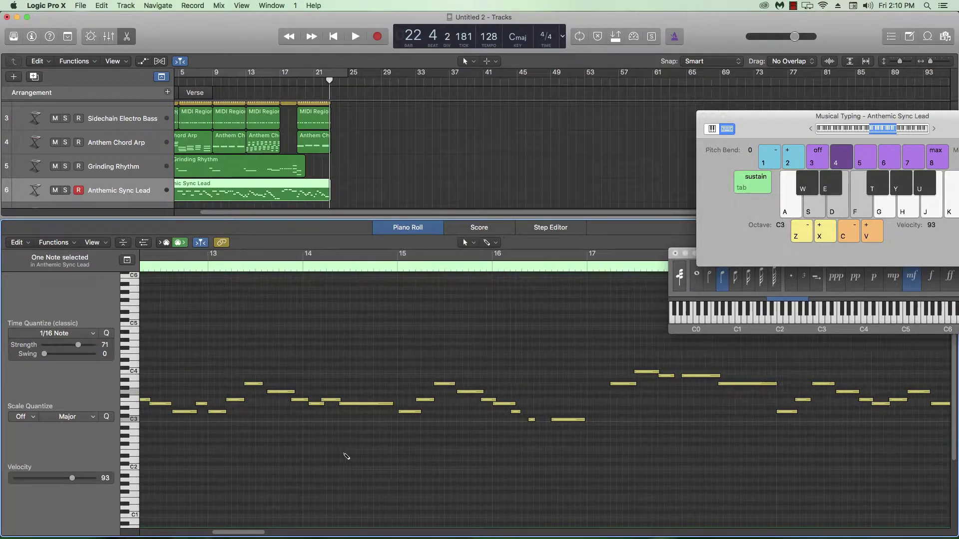
{"action": "scroll", "coordinate": [349, 458], "scroll_direction": "up", "scroll_amount": 3}
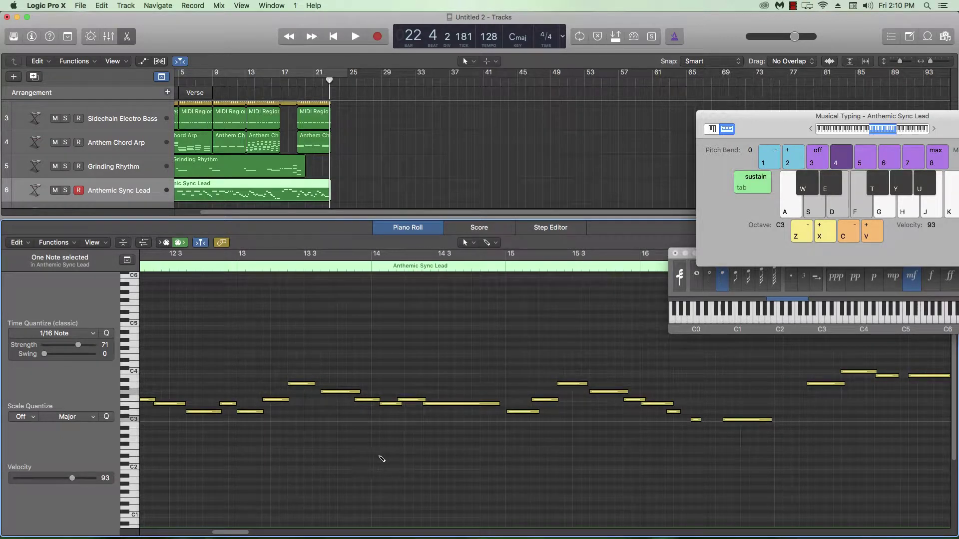
{"action": "scroll", "coordinate": [384, 460], "scroll_direction": "up", "scroll_amount": 1}
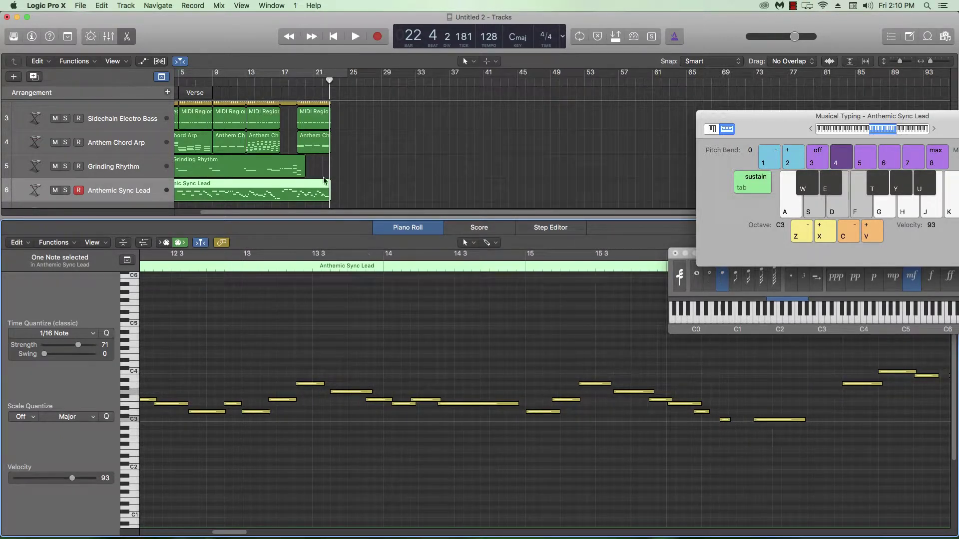
{"action": "left_click", "coordinate": [263, 83]}
{"action": "scroll", "coordinate": [715, 437], "scroll_direction": "down", "scroll_amount": 1}
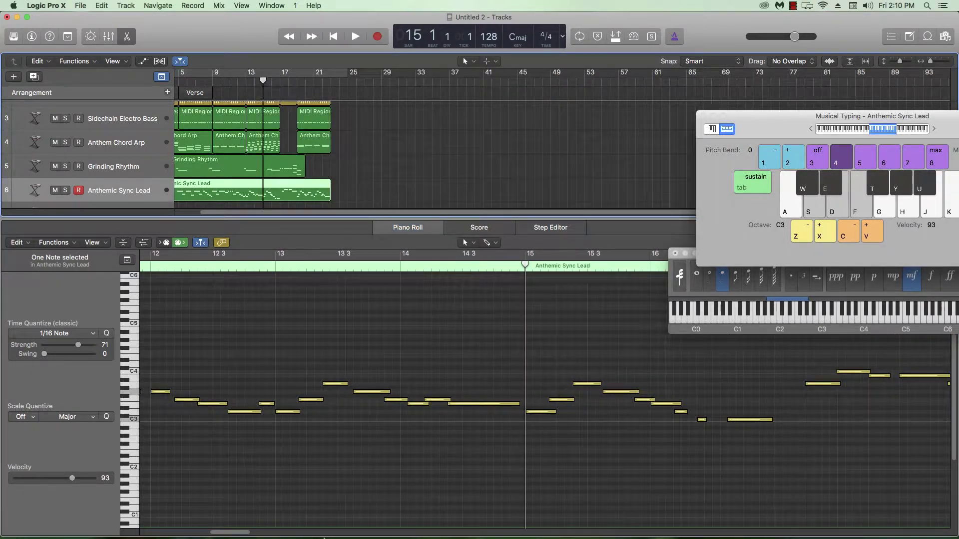
{"action": "left_click_drag", "start_coordinate": [235, 535], "coordinate": [249, 535]}
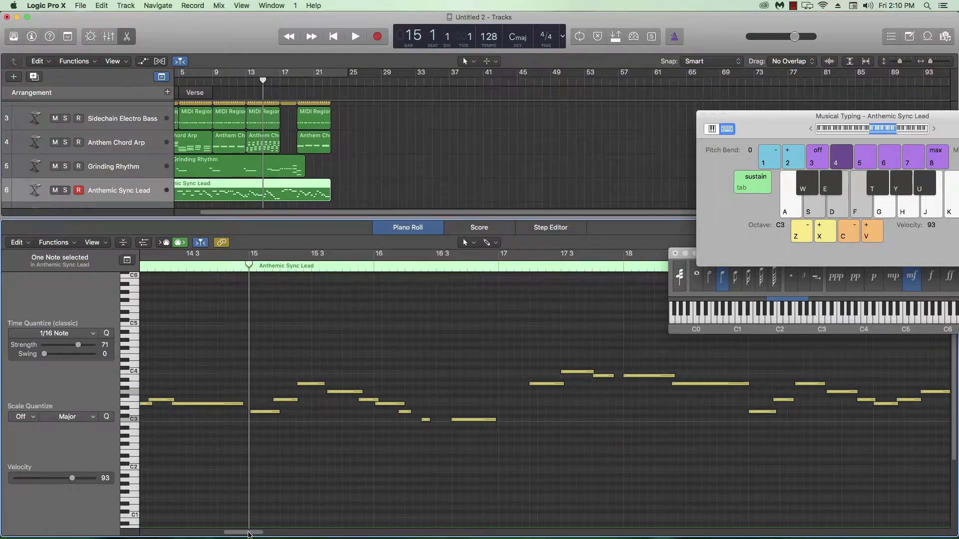
{"action": "scroll", "coordinate": [368, 433], "scroll_direction": "up", "scroll_amount": 1}
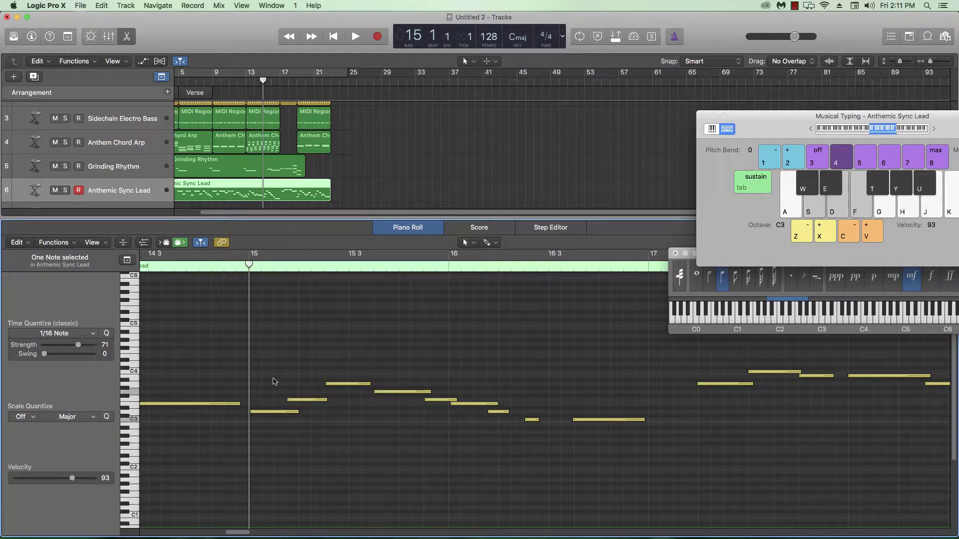
{"action": "left_click_drag", "start_coordinate": [279, 370], "coordinate": [323, 399]}
{"action": "left_click", "coordinate": [317, 413]}
{"action": "left_click_drag", "start_coordinate": [446, 369], "coordinate": [495, 435]}
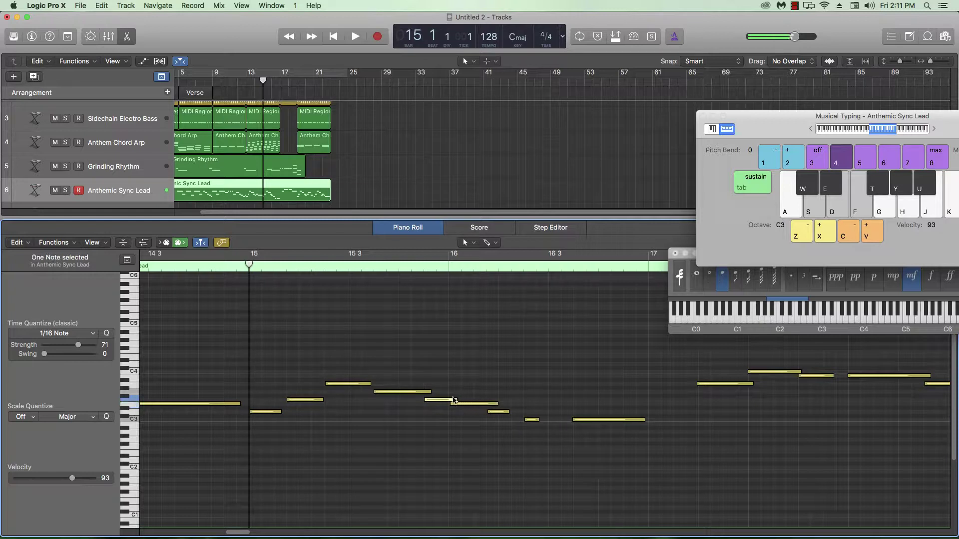
{"action": "left_click_drag", "start_coordinate": [455, 398], "coordinate": [483, 404]}
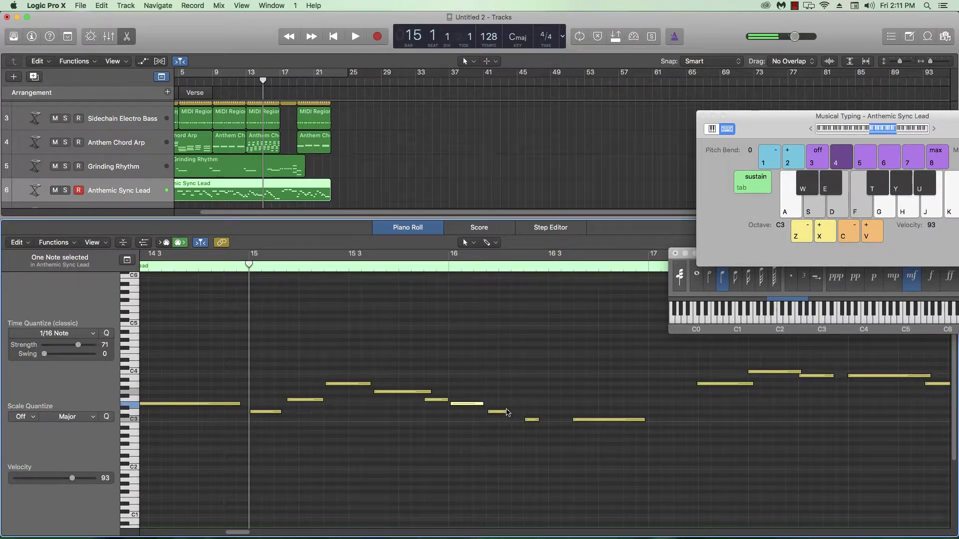
{"action": "left_click_drag", "start_coordinate": [429, 391], "coordinate": [414, 391]}
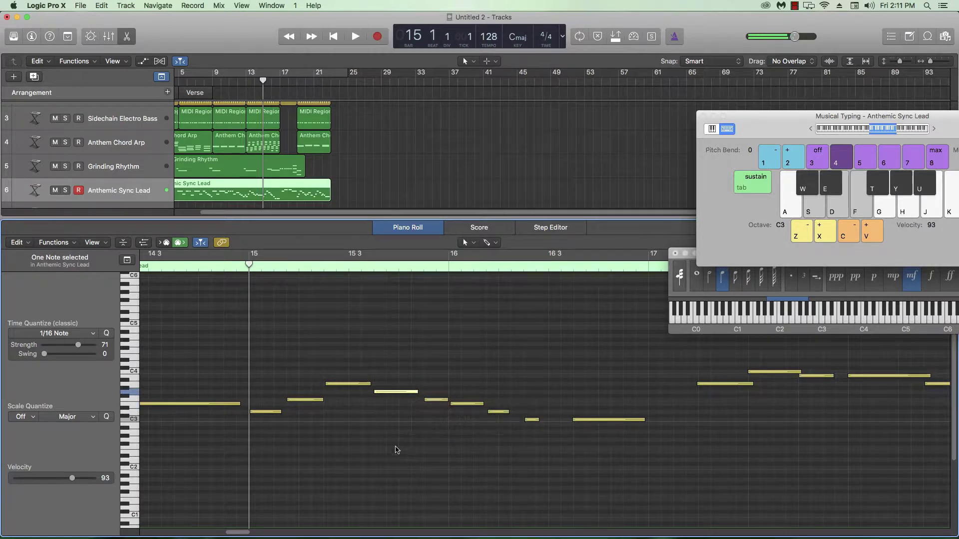
Play back the lead melody from bar 13 into bar 17 to check the shortened notes.
{"action": "key", "text": "super+Left"}
{"action": "key", "text": "super+Left"}
{"action": "key", "text": "super+Right"}
{"action": "key", "text": "super+Right"}
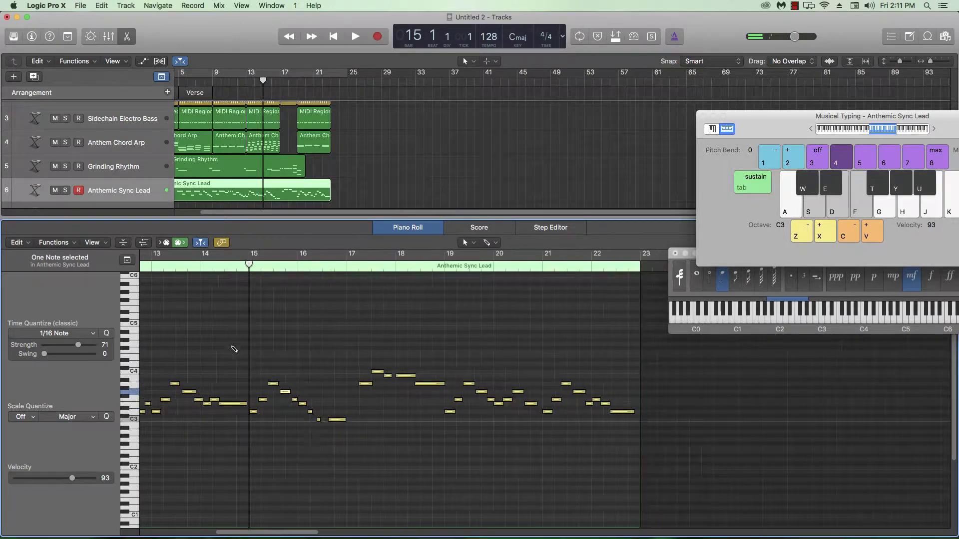
{"action": "left_click", "coordinate": [170, 265]}
{"action": "key", "text": "space"}
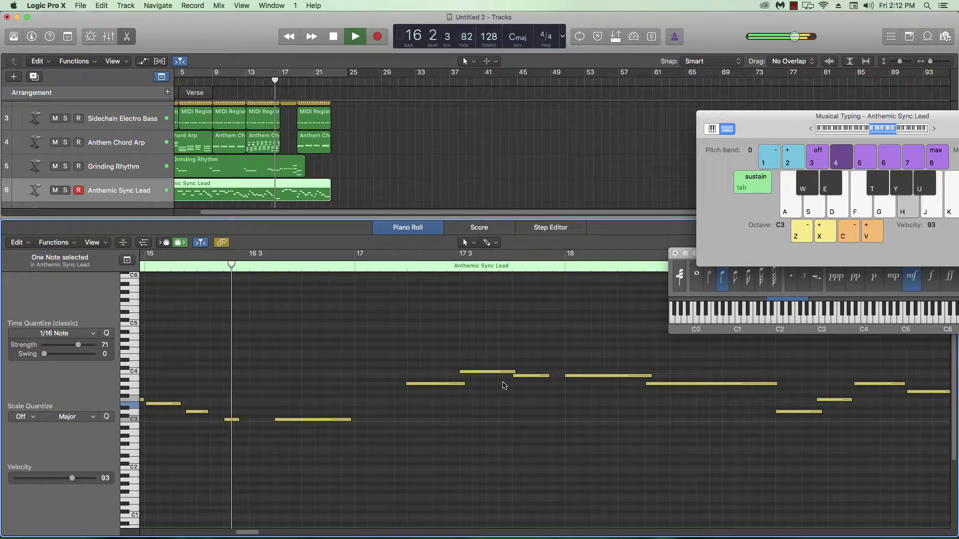
{"action": "key", "text": "space"}
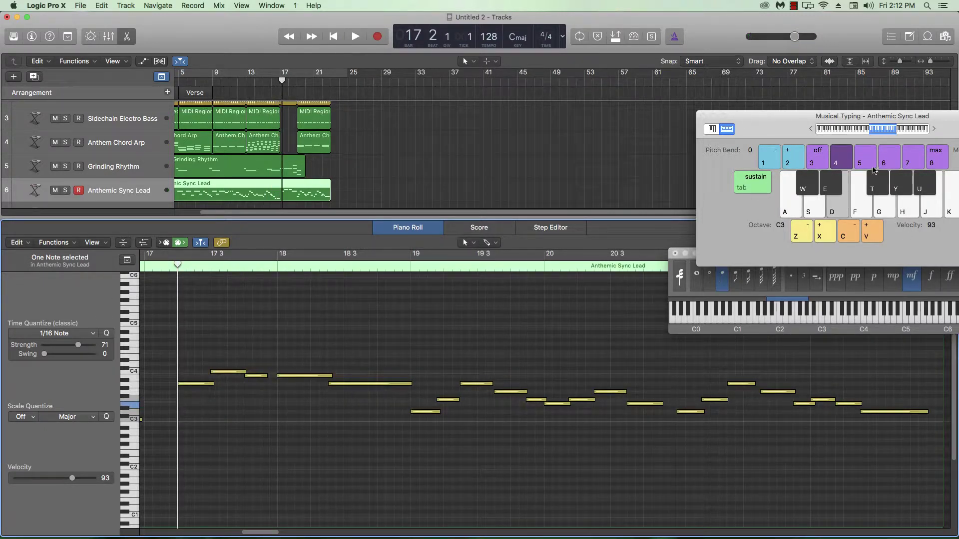
Transpose the five lead notes in bars 17 and 18 up one octave and add a copy of them two octaves lower.
{"action": "left_click_drag", "start_coordinate": [182, 336], "coordinate": [332, 439]}
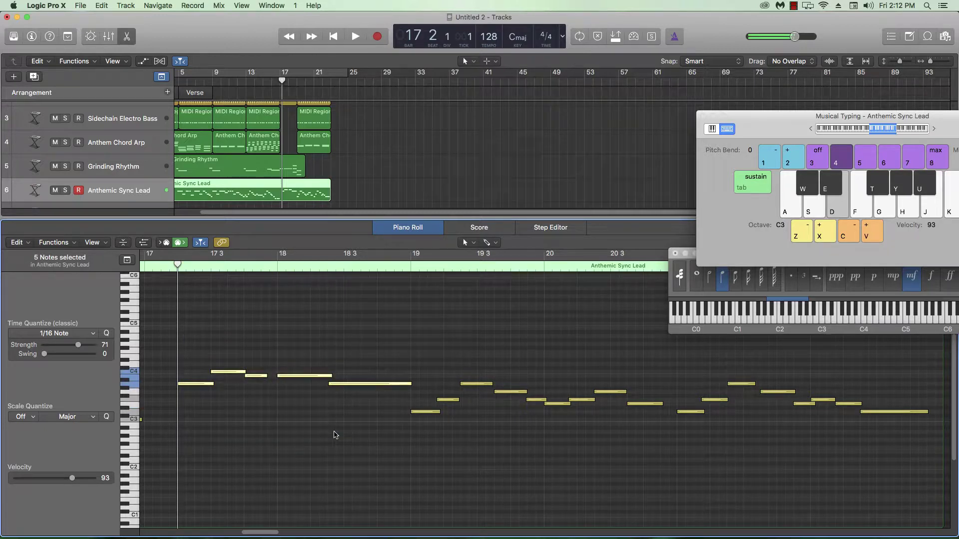
{"action": "key", "text": "alt+shift+Up"}
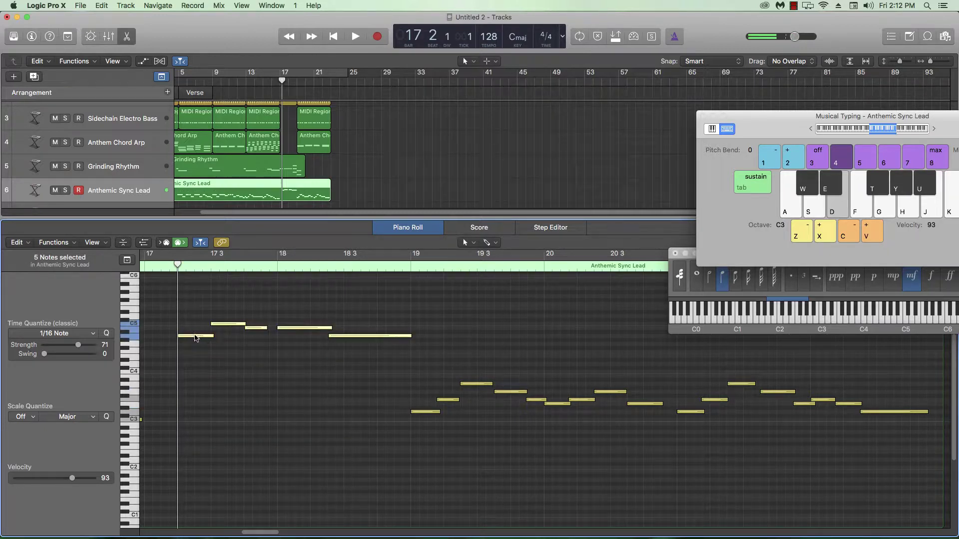
{"action": "left_click_drag", "start_coordinate": [196, 338], "coordinate": [193, 344]}
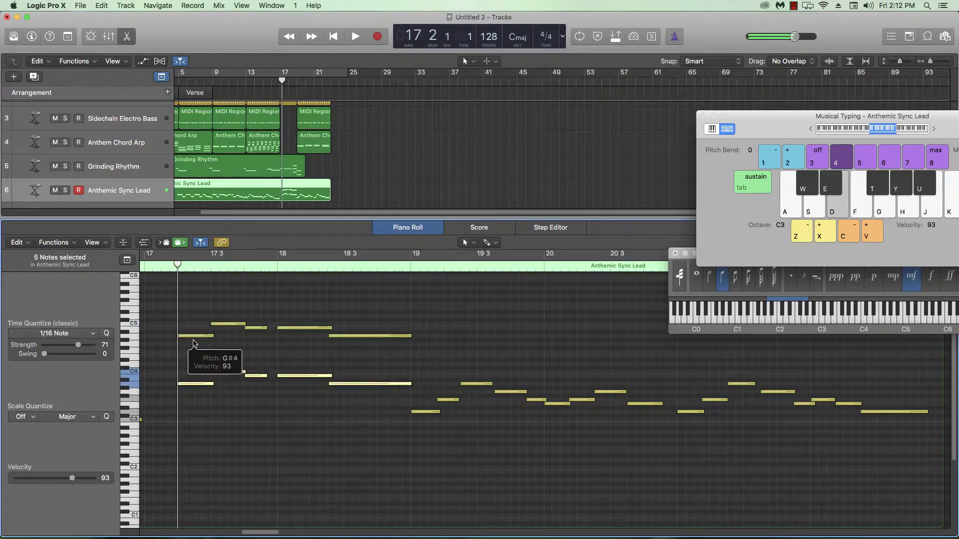
{"action": "key", "text": "alt+shift+Down"}
Play back the octave-doubled lead phrase from bar 17 into bar 21 and return to the full track arrangement.
{"action": "key", "text": "space"}
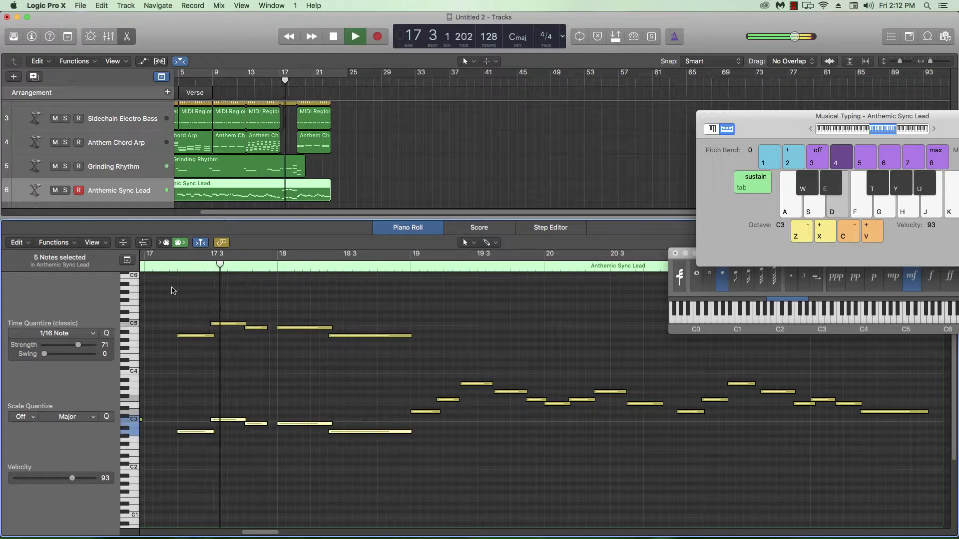
{"action": "left_click", "coordinate": [172, 270]}
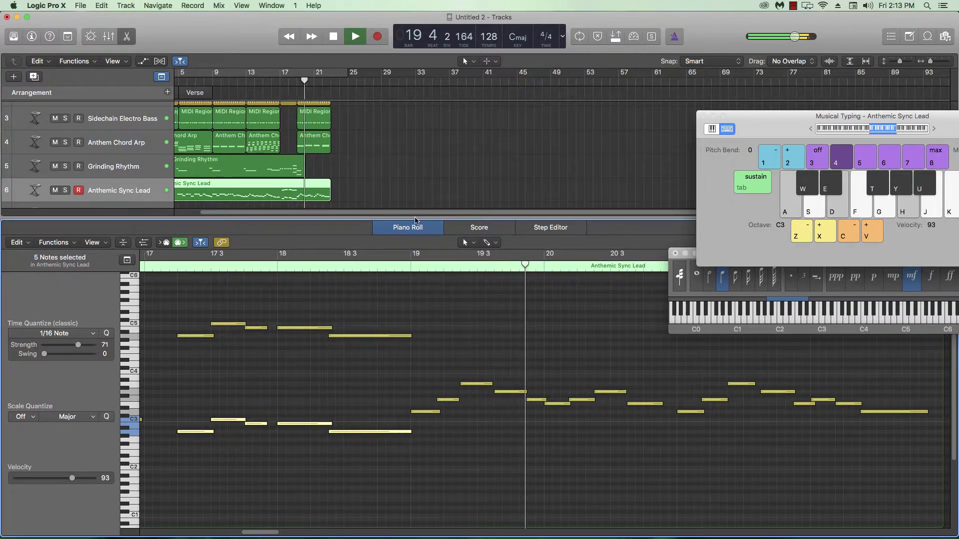
{"action": "key", "text": "p"}
{"action": "key", "text": "super+Left"}
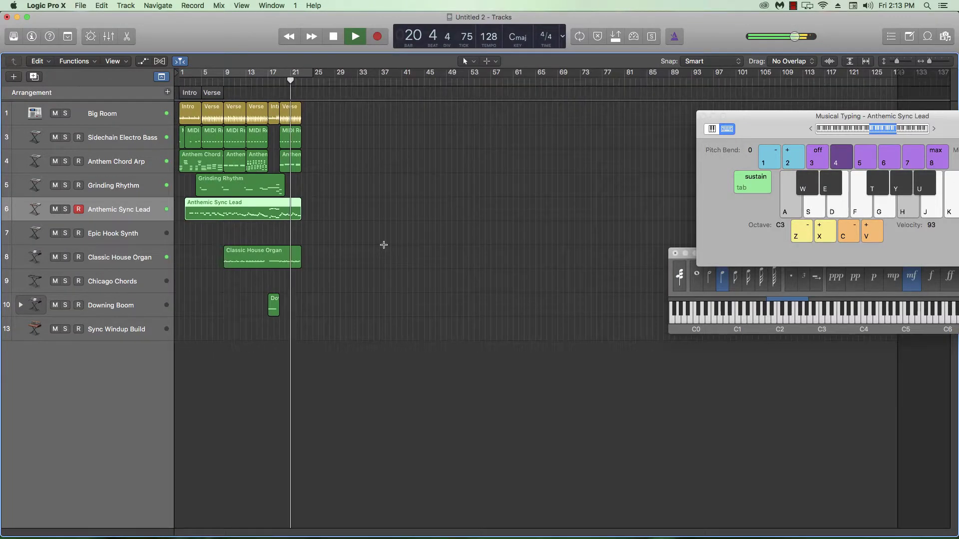
{"action": "key", "text": "super+Right"}
{"action": "key", "text": "space"}
{"action": "key", "text": "super+Right"}
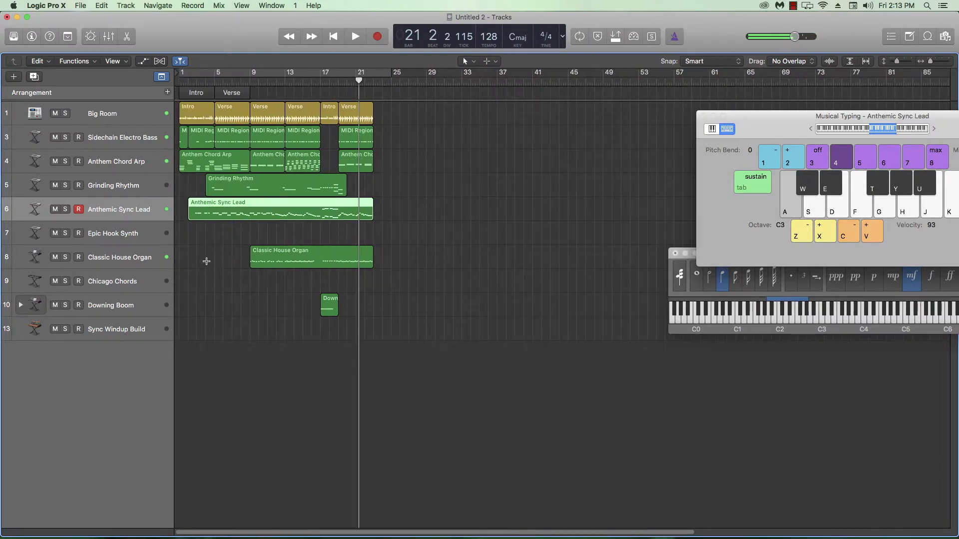
Record three sustained notes on the Sync Windup Build track, starting in bars 18, 20 and 22, and stop at bar 23.
{"action": "key", "text": "super+Right"}
{"action": "key", "text": "super+Right"}
{"action": "key", "text": "super+Right"}
{"action": "left_click", "coordinate": [139, 340]}
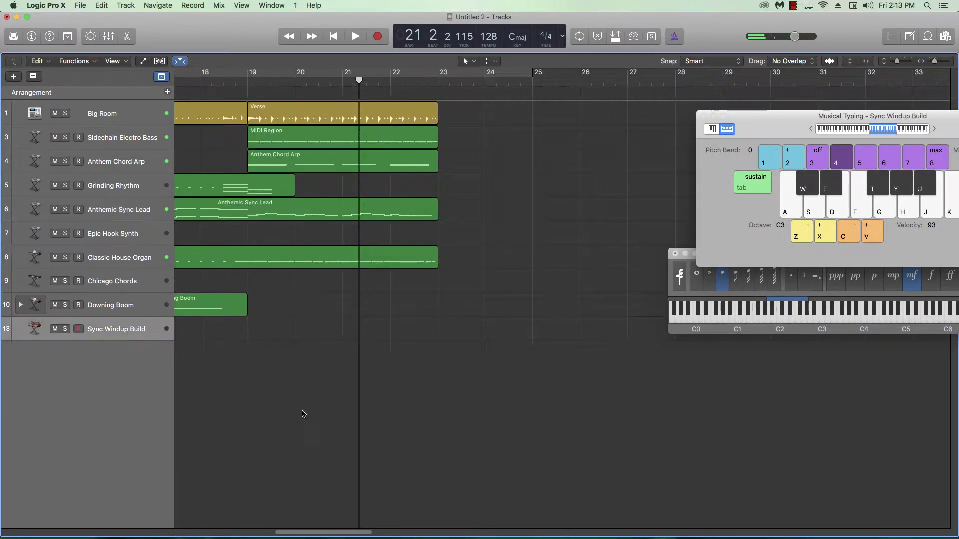
{"action": "scroll", "coordinate": [309, 505], "scroll_direction": "left", "scroll_amount": 5}
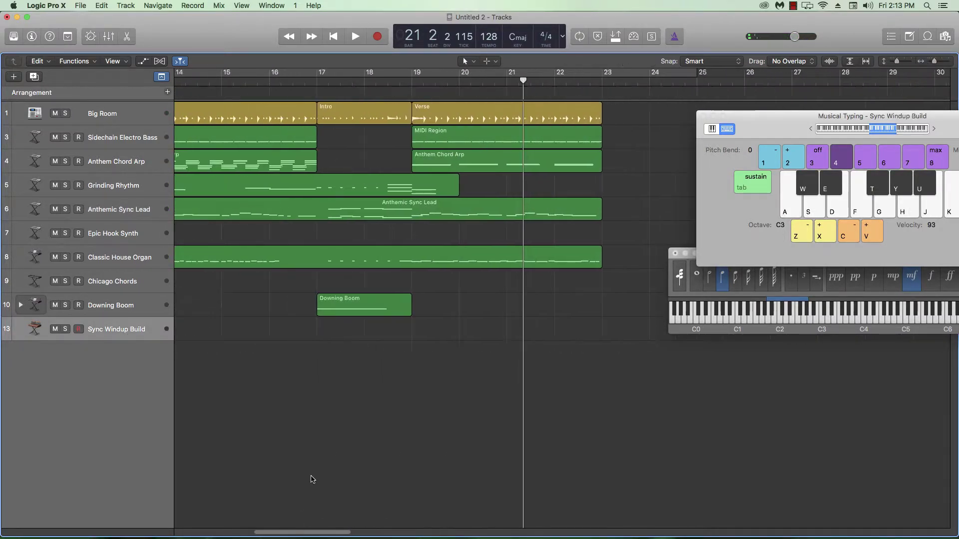
{"action": "left_click", "coordinate": [412, 83]}
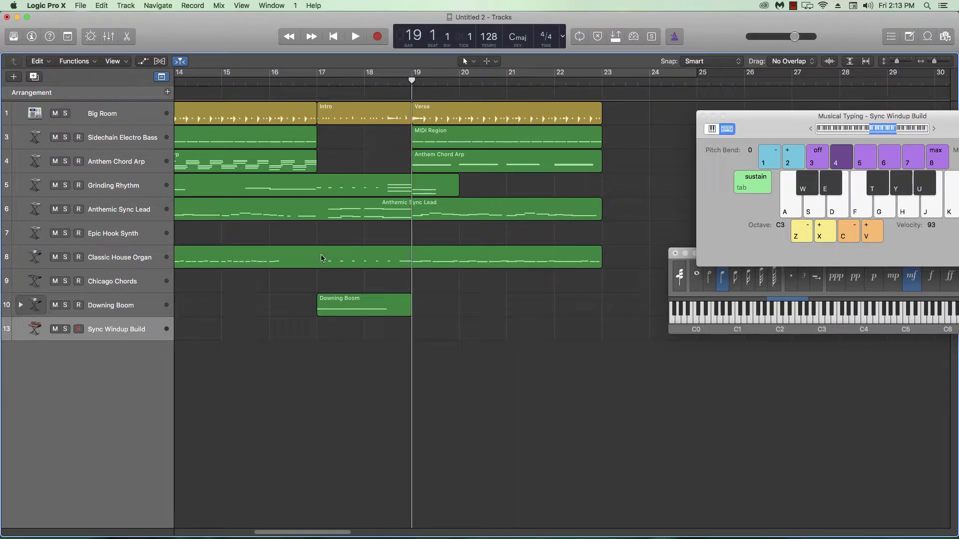
{"action": "left_click_drag", "start_coordinate": [317, 83], "coordinate": [364, 82]}
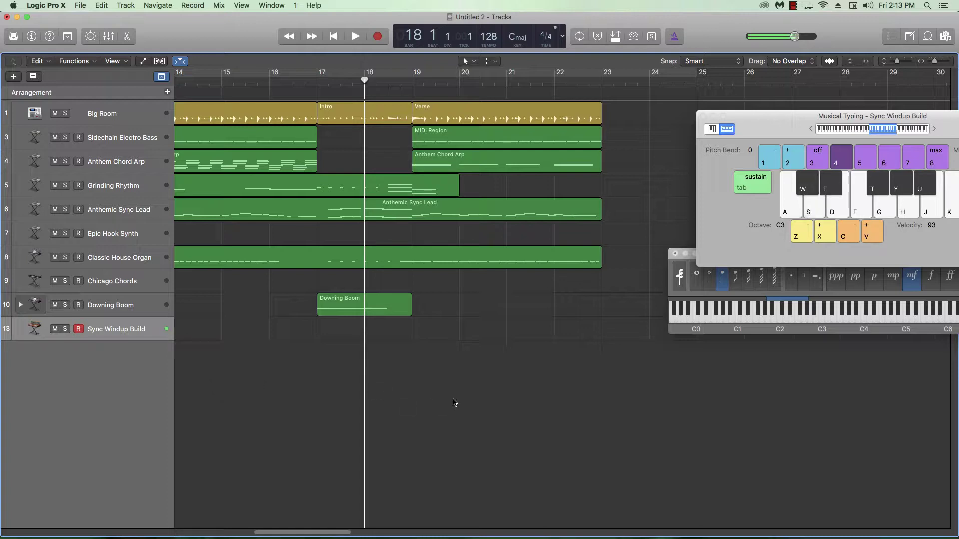
{"action": "key", "text": "r"}
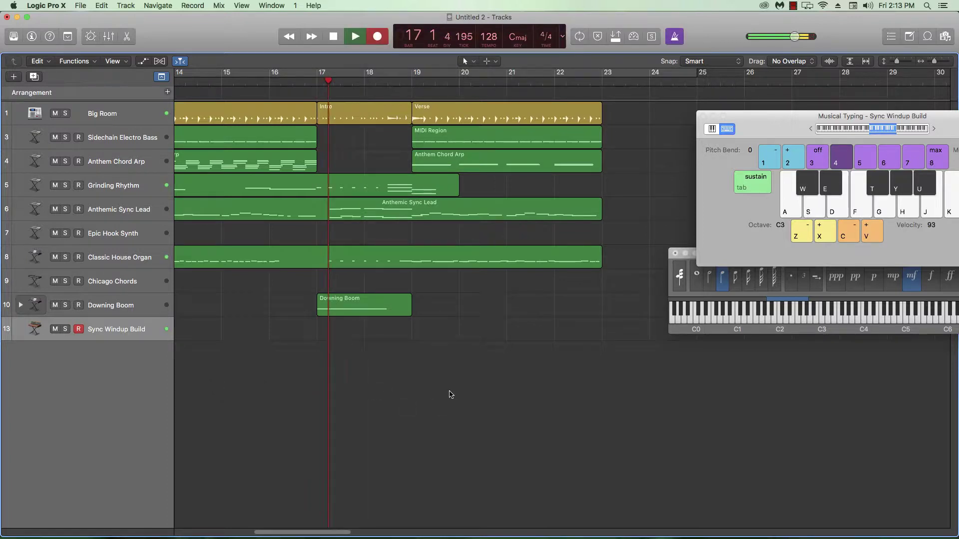
{"action": "key", "text": "f"}
{"action": "key", "text": "s"}
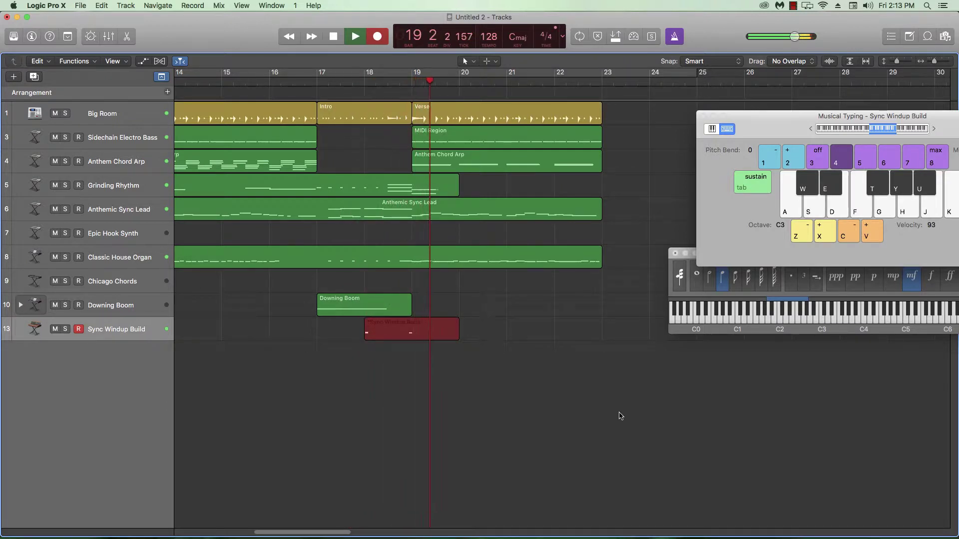
{"action": "key", "text": "g"}
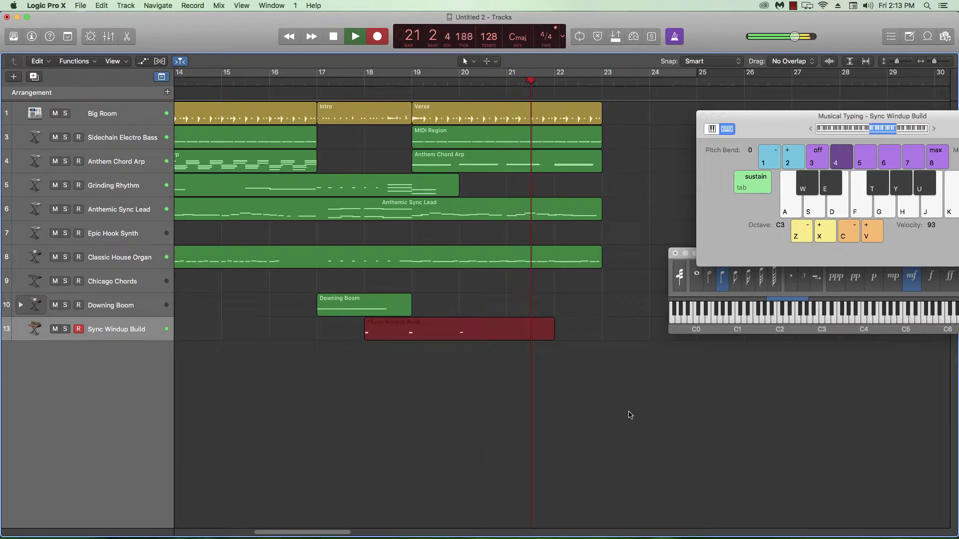
{"action": "key", "text": "f"}
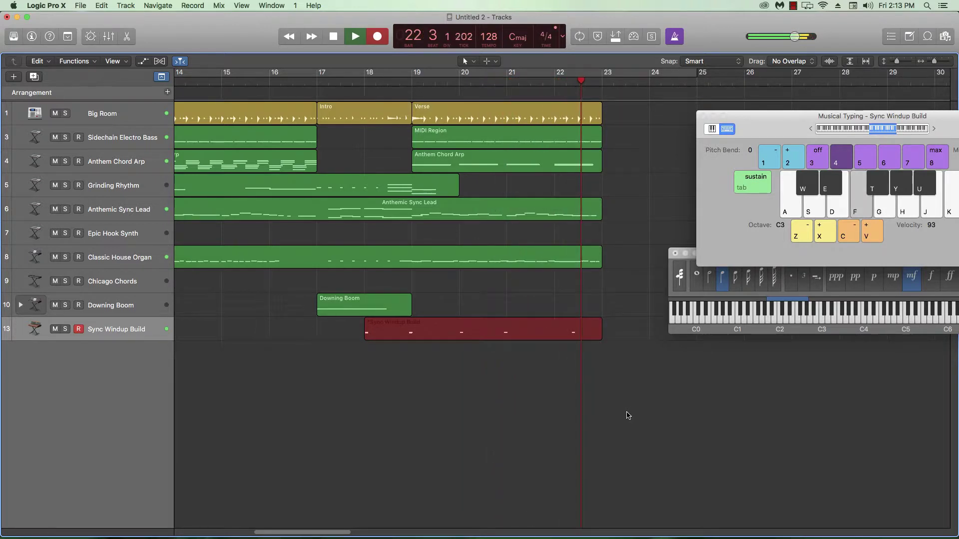
{"action": "key", "text": "space"}
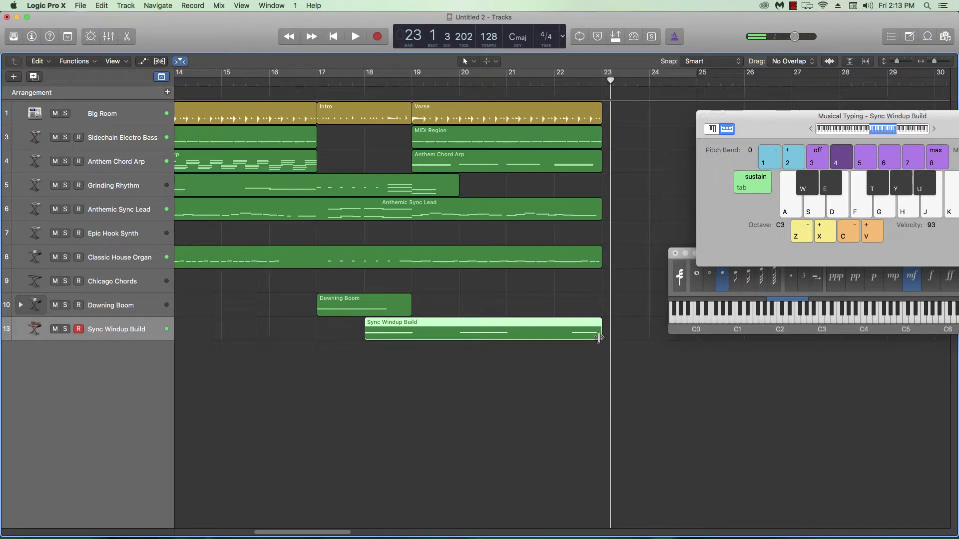
Extend the end of the Sync Windup Build region to between bars 23 and 24 and slightly lengthen its last note.
{"action": "left_click_drag", "start_coordinate": [598, 337], "coordinate": [637, 338]}
{"action": "key", "text": "e"}
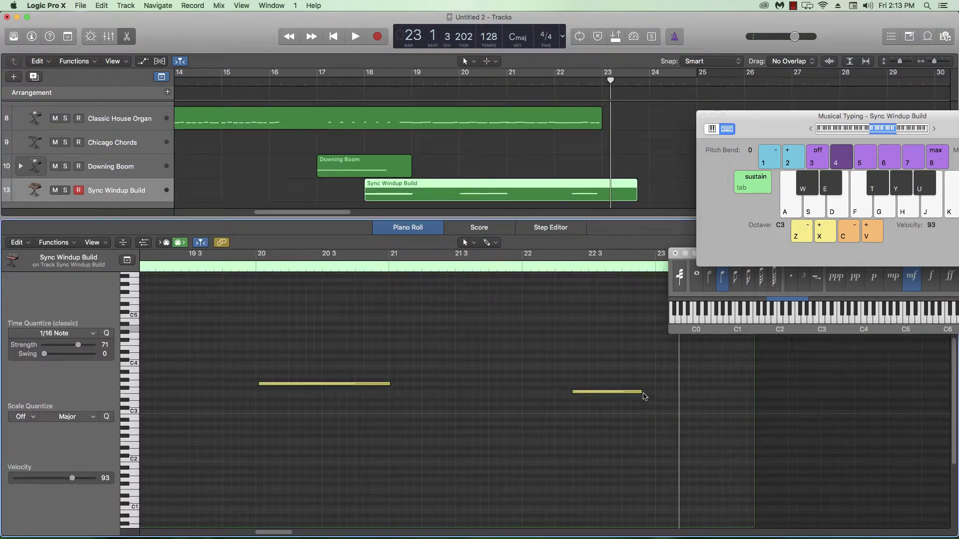
{"action": "left_click_drag", "start_coordinate": [643, 392], "coordinate": [655, 394]}
Raise the last windup note two octaves, and raise the bar 20 note one octave and shorten it to about half a bar.
{"action": "key", "text": "super+Left"}
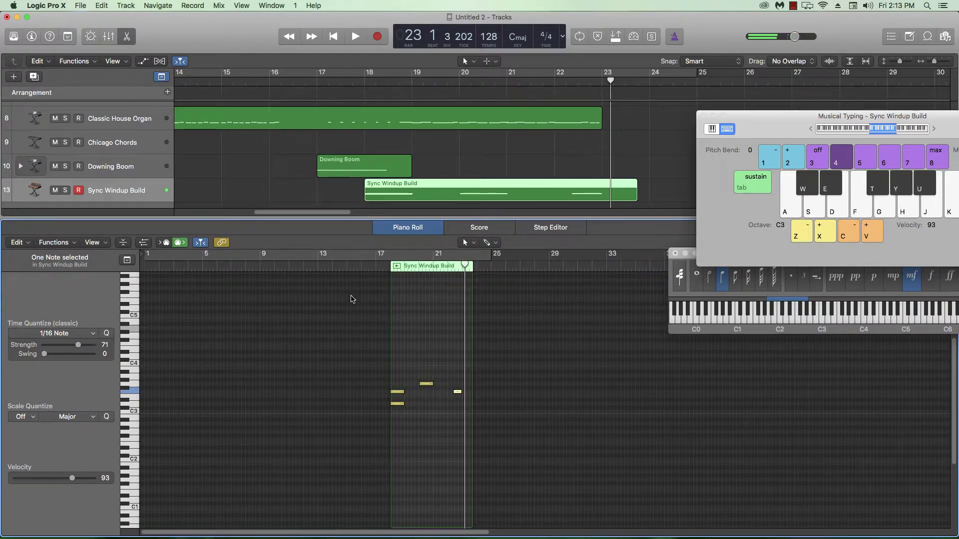
{"action": "key", "text": "alt+shift+Up"}
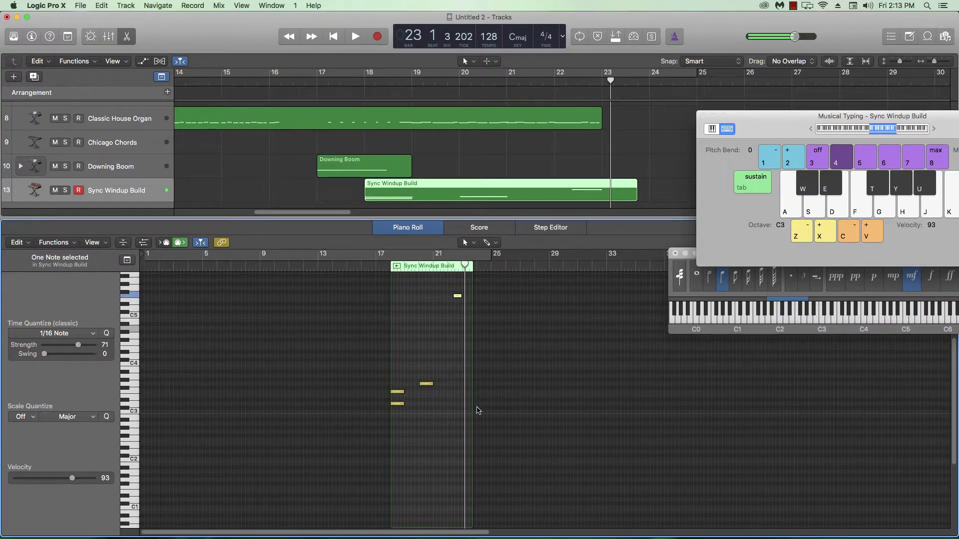
{"action": "key", "text": "z"}
Play back the edited windup notes into bar 23 and return to the full track arrangement.
{"action": "key", "text": "space"}
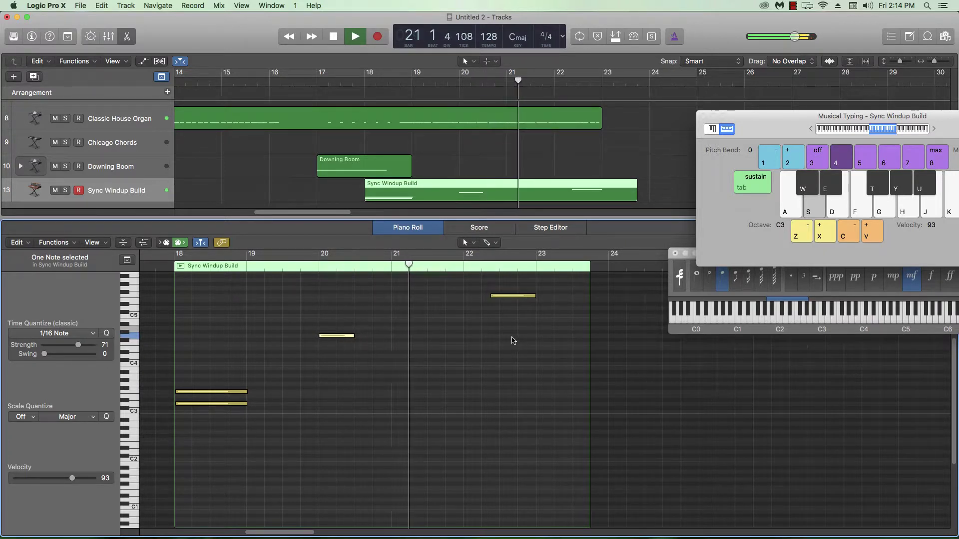
{"action": "key", "text": "super+Left"}
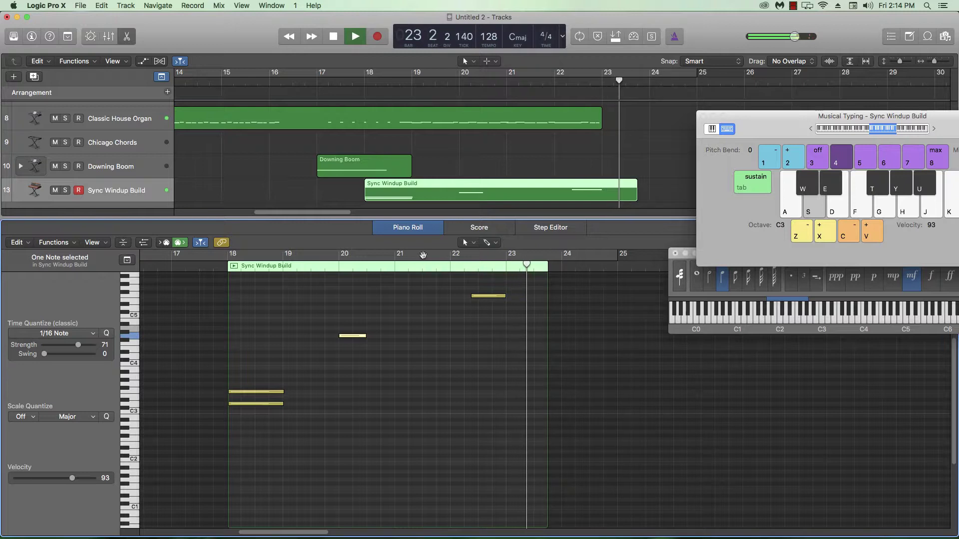
{"action": "key", "text": "space"}
{"action": "key", "text": "e"}
{"action": "key", "text": "super+Left"}
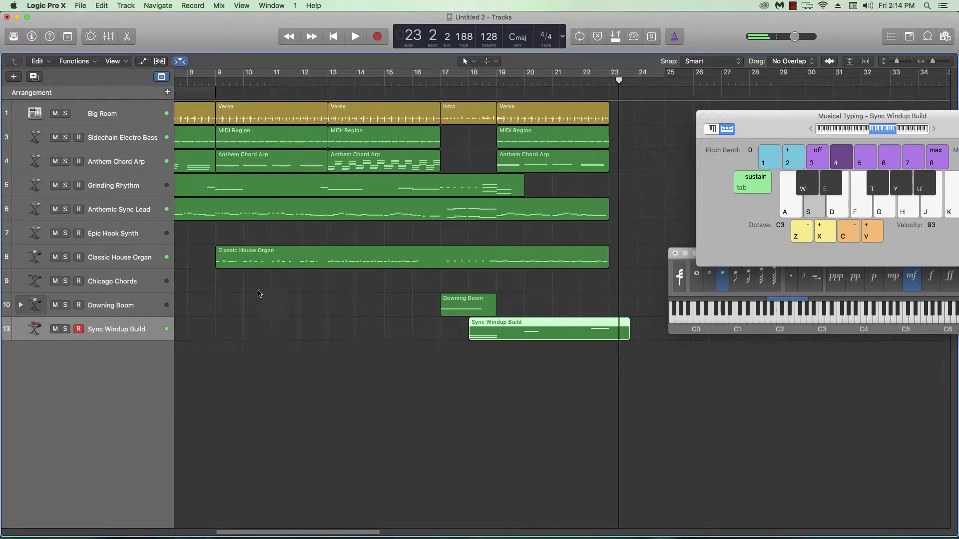
Audition short melodic phrases with the notes D, E, F, G and A on the Chicago Chords track.
{"action": "left_click", "coordinate": [111, 279]}
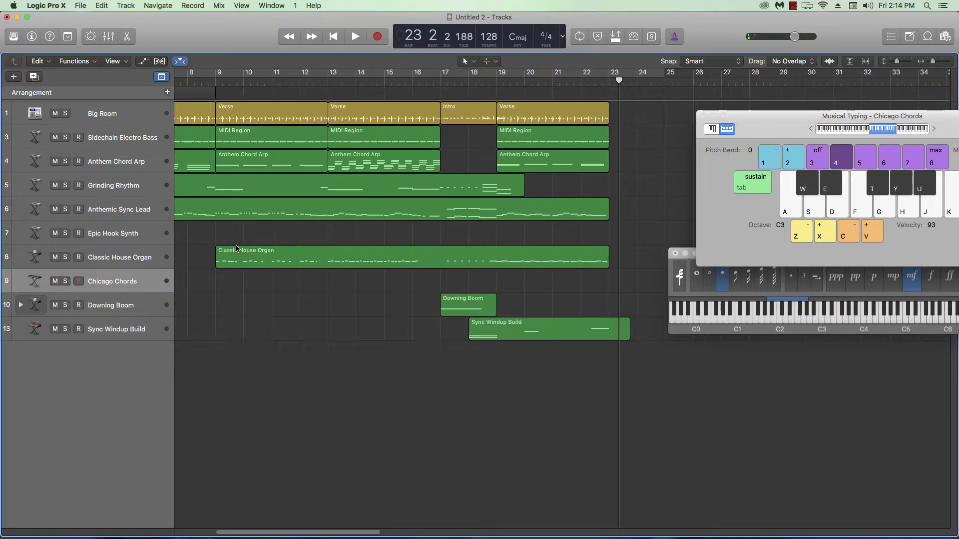
{"action": "key", "text": "s"}
{"action": "key", "text": "f"}
{"action": "key", "text": "d"}
{"action": "key", "text": "s"}
{"action": "key", "text": "d"}
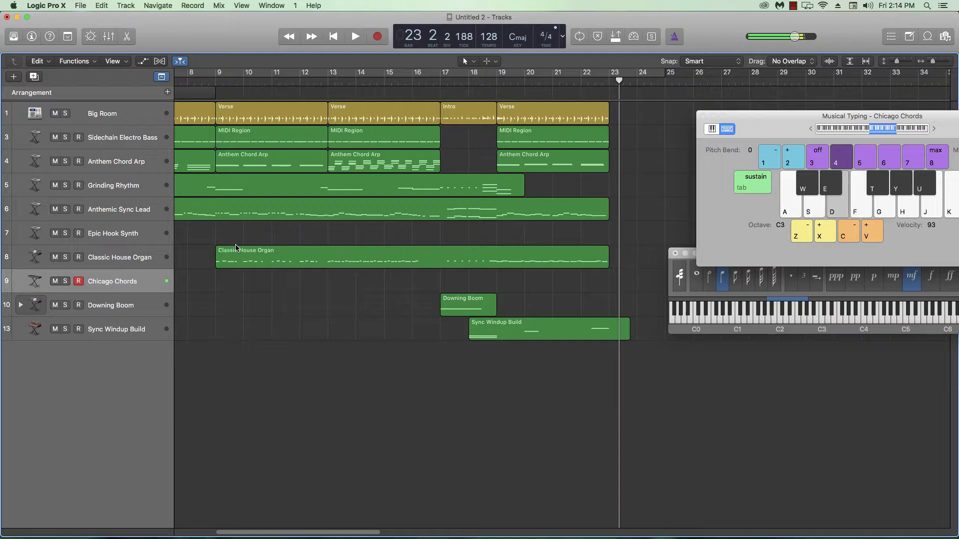
{"action": "key", "text": "f"}
{"action": "key", "text": "s"}
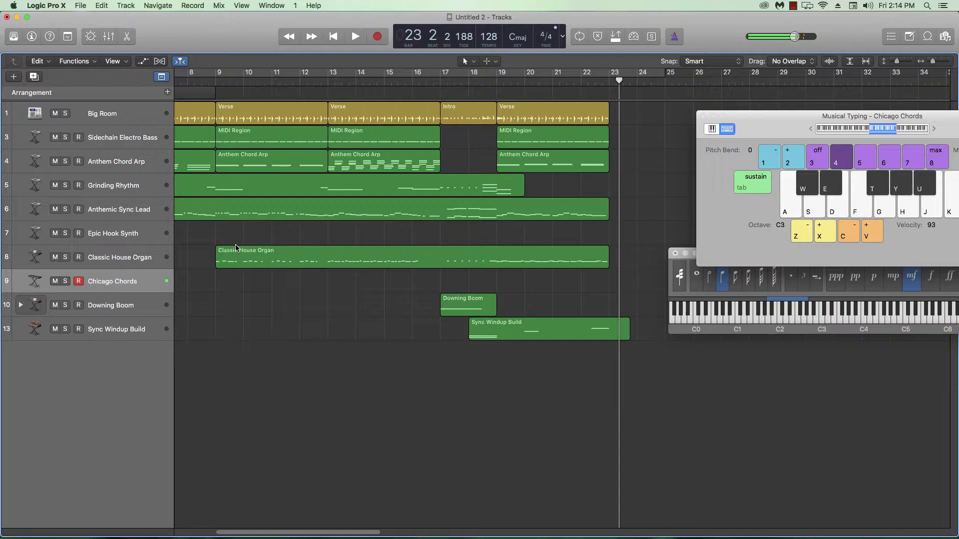
{"action": "key", "text": "d"}
{"action": "key", "text": "s"}
{"action": "key", "text": "d"}
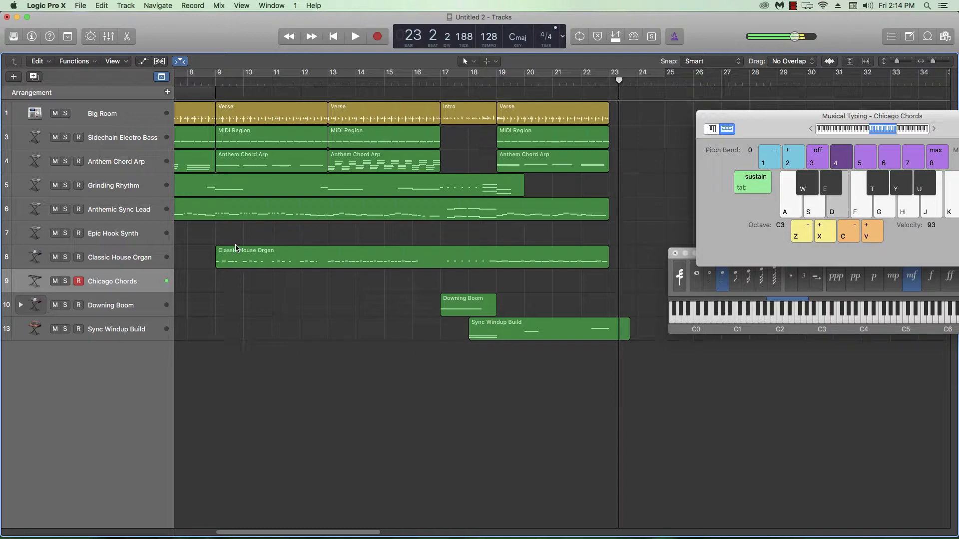
{"action": "key", "text": "s"}
{"action": "key", "text": "d"}
{"action": "key", "text": "s"}
{"action": "key", "text": "s"}
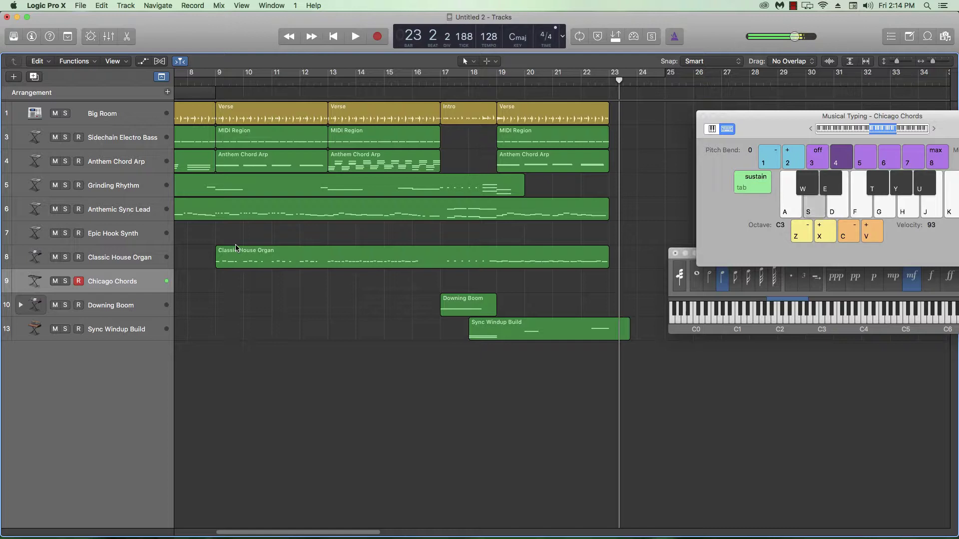
{"action": "key", "text": "g"}
{"action": "key", "text": "h"}
{"action": "key", "text": "g"}
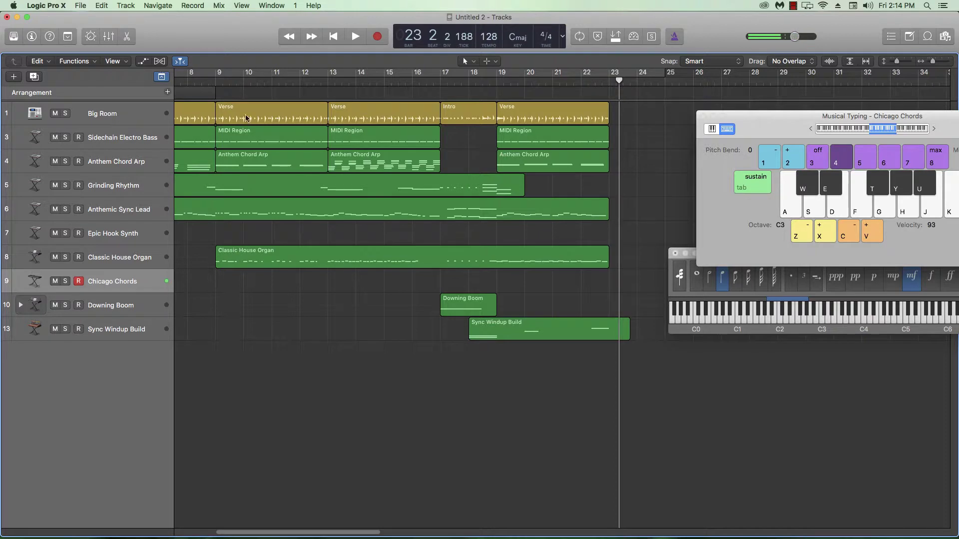
Record repeated D2 notes on the Chicago Chords track from bar 17 through bar 21, with the typing keyboard's octave set to C2.
{"action": "left_click", "coordinate": [440, 81]}
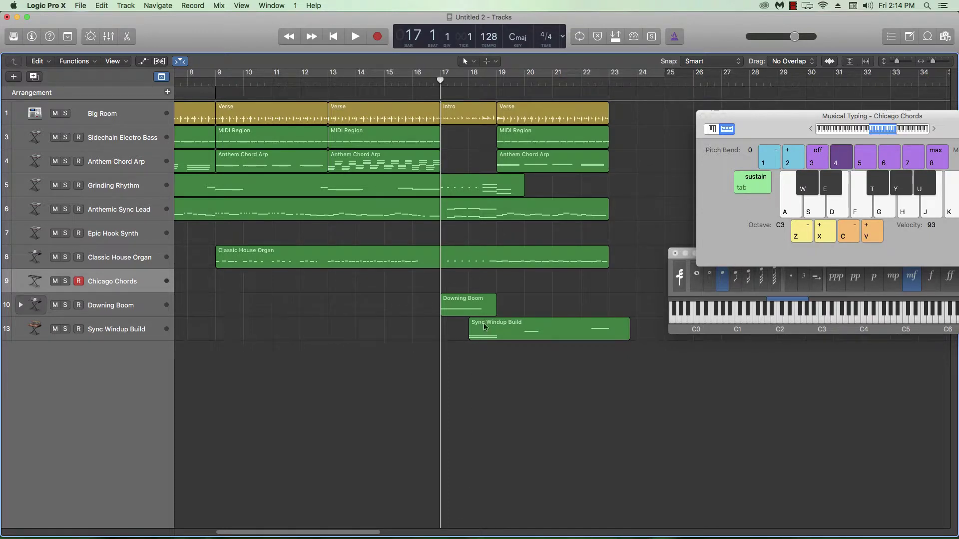
{"action": "key", "text": "super+space"}
{"action": "key", "text": "Escape"}
{"action": "key", "text": "super+Right"}
{"action": "key", "text": "super+Down"}
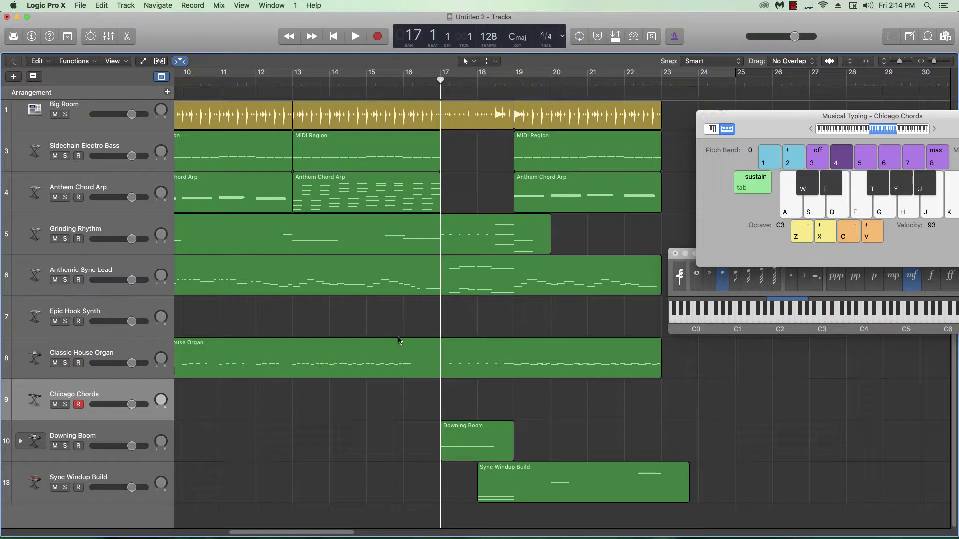
{"action": "key", "text": "r"}
{"action": "left_click", "coordinate": [796, 235]}
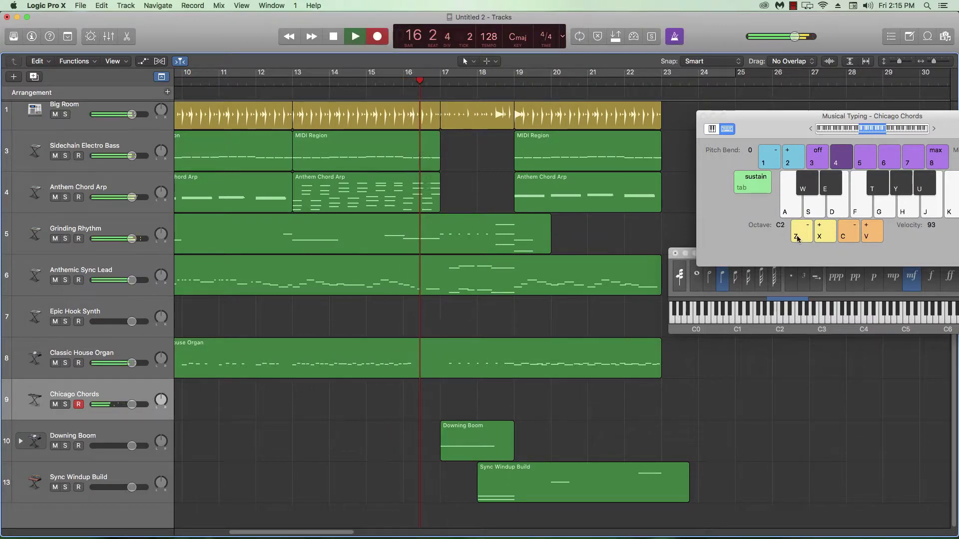
{"action": "key", "text": "s"}
{"action": "key", "text": "s"}
{"action": "key", "text": "s"}
{"action": "key", "text": "s"}
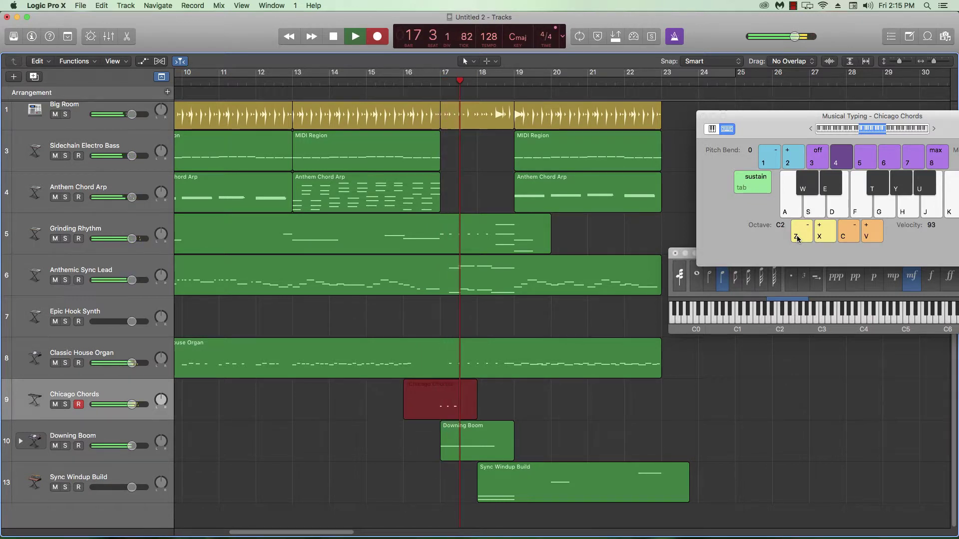
{"action": "key", "text": "s"}
{"action": "key", "text": "s"}
{"action": "key", "text": "s"}
{"action": "key", "text": "s"}
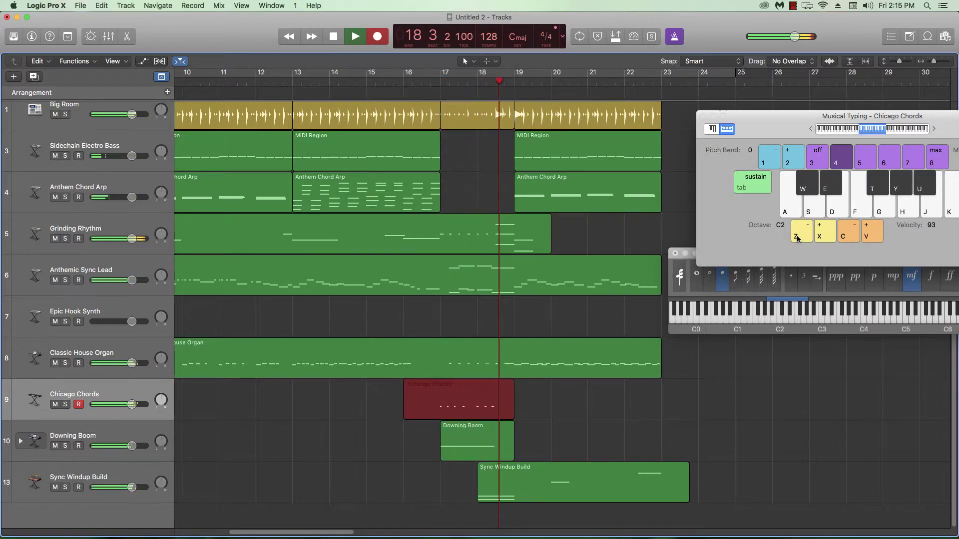
{"action": "key", "text": "s"}
{"action": "key", "text": "s"}
{"action": "key", "text": "s"}
{"action": "key", "text": "s"}
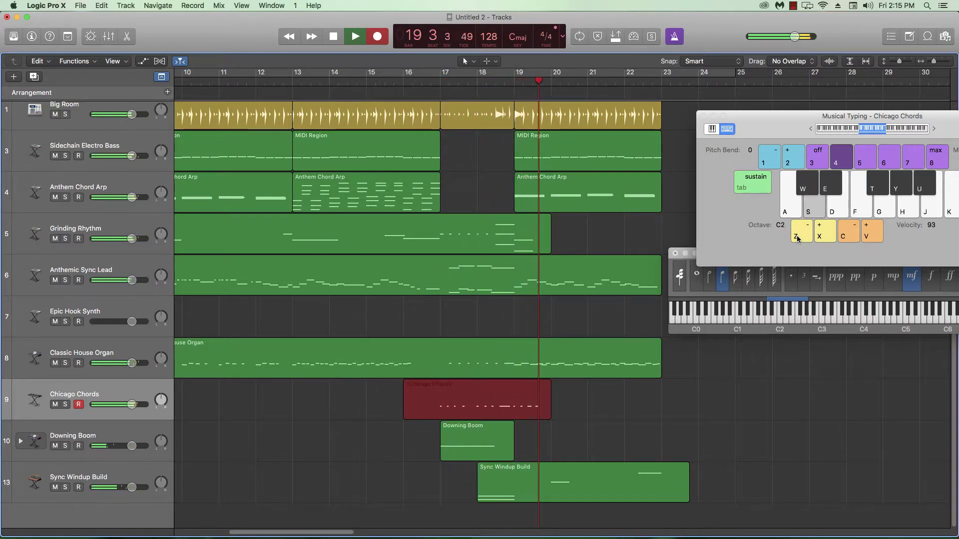
{"action": "key", "text": "s"}
{"action": "key", "text": "s"}
{"action": "key", "text": "s"}
{"action": "key", "text": "s"}
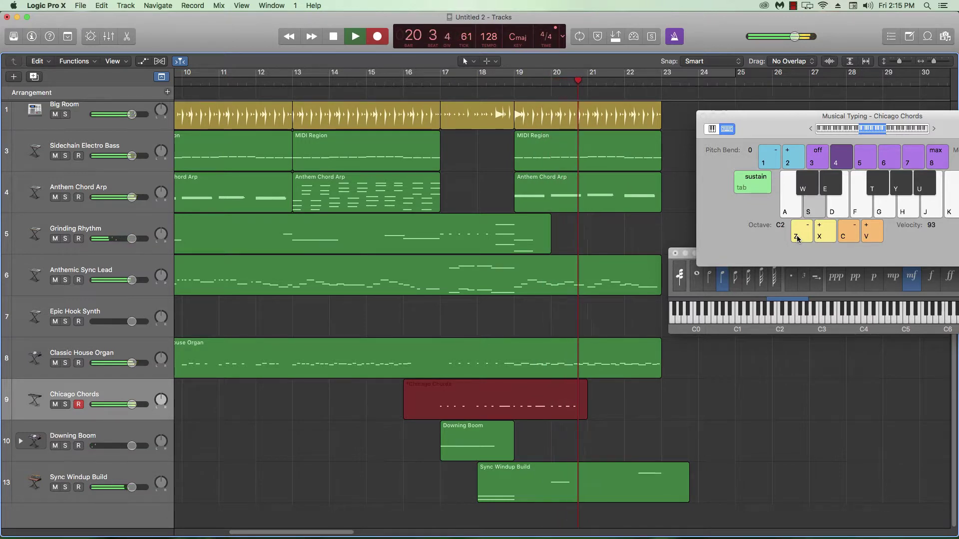
{"action": "key", "text": "s"}
{"action": "key", "text": "s"}
{"action": "key", "text": "s"}
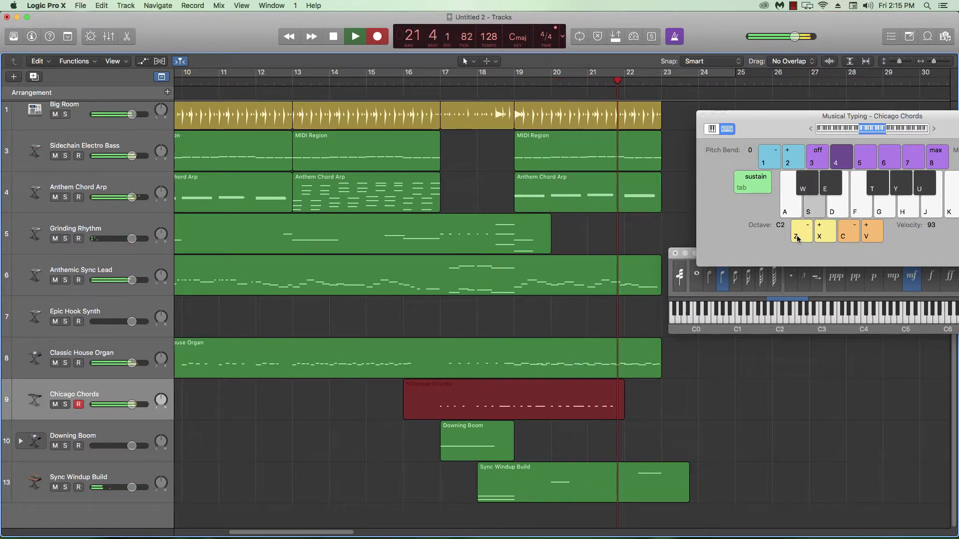
Continue the Chicago Chords recording with four A2 notes in bar 22 and stop just before bar 23.
{"action": "key", "text": "h"}
{"action": "key", "text": "h"}
{"action": "key", "text": "h"}
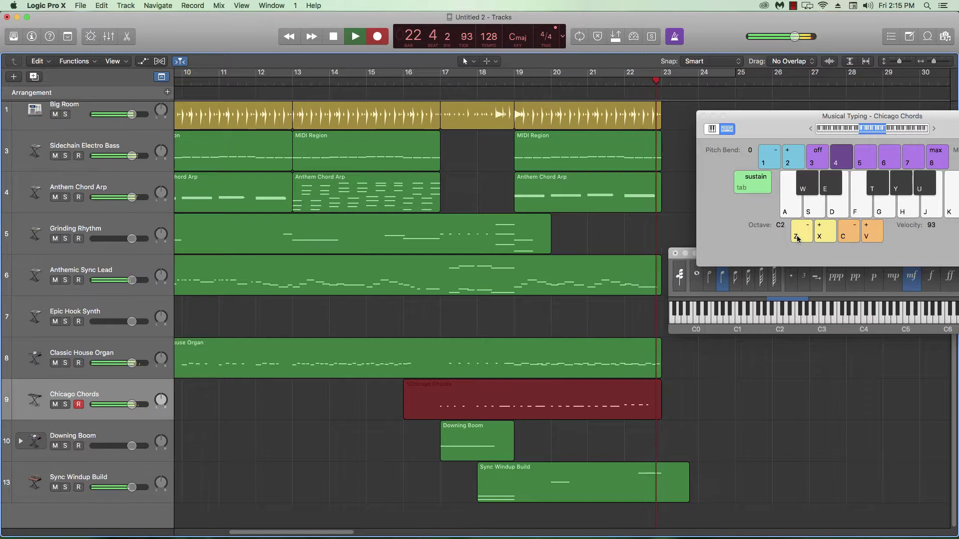
{"action": "key", "text": "space"}
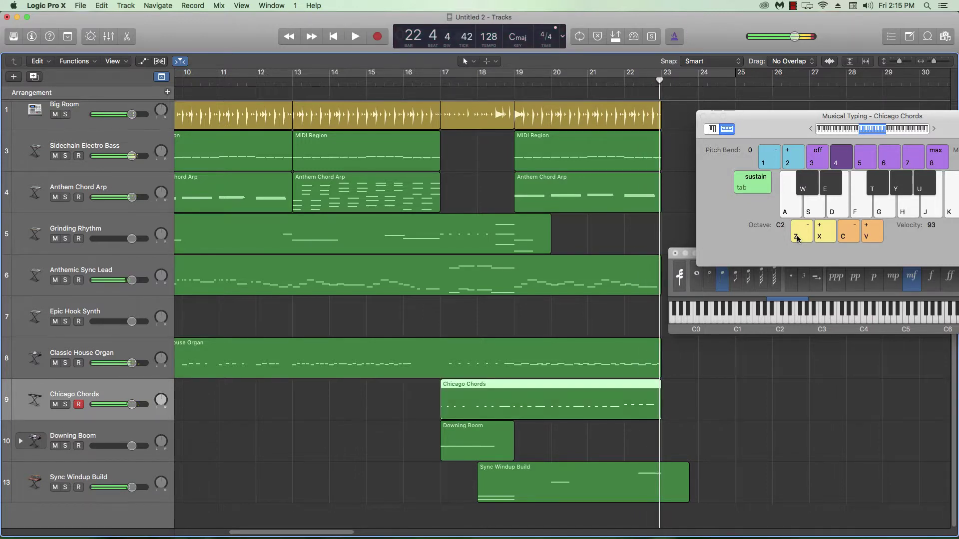
Examine the recorded Chicago Chords notes in bars 19 to 22, sound test notes C and D, and return to the full arrangement.
{"action": "double_click", "coordinate": [574, 401]}
{"action": "key", "text": "super+Right"}
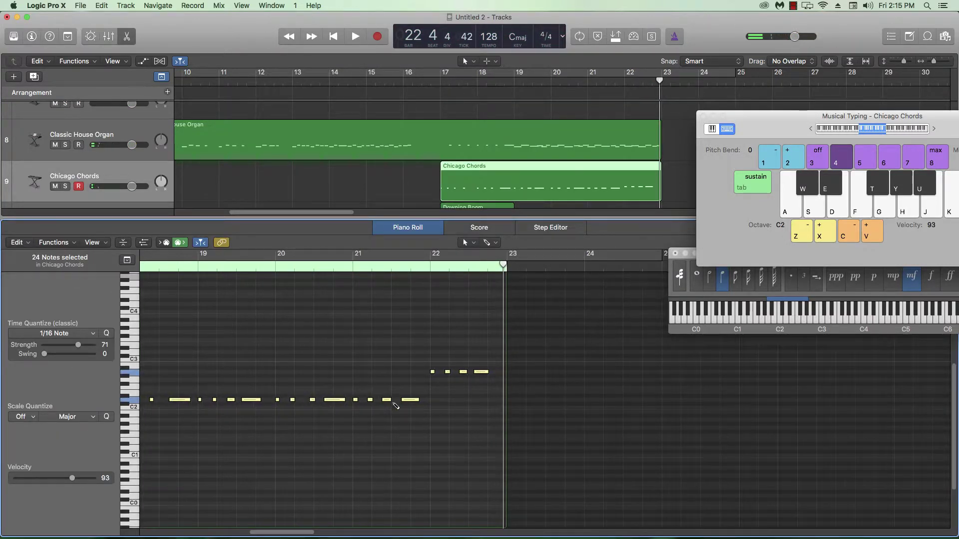
{"action": "scroll", "coordinate": [314, 422], "scroll_direction": "up", "scroll_amount": 5}
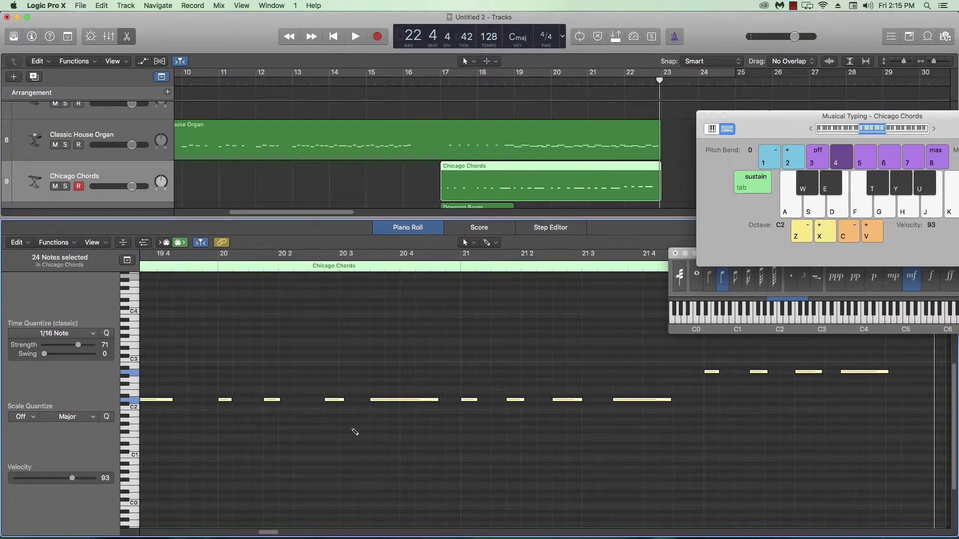
{"action": "key", "text": "a"}
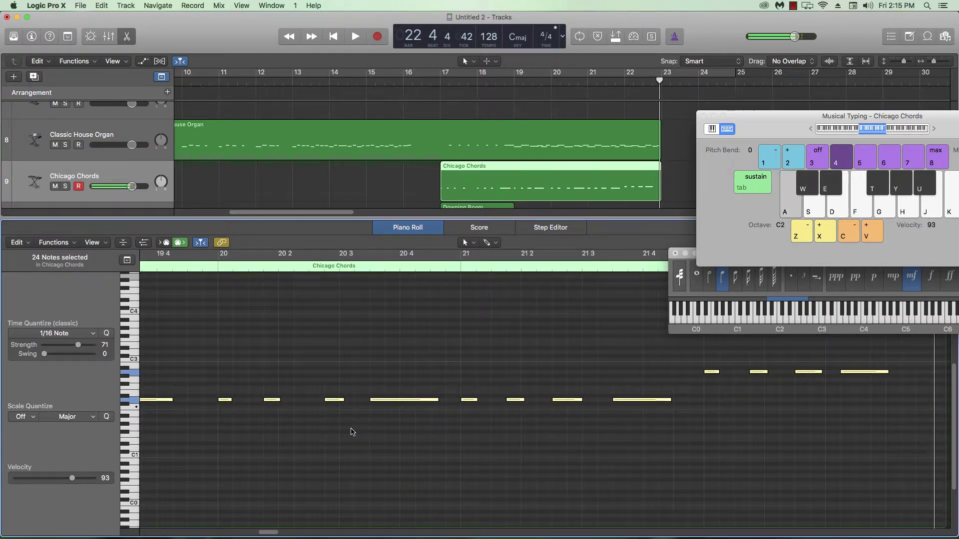
{"action": "key", "text": "s"}
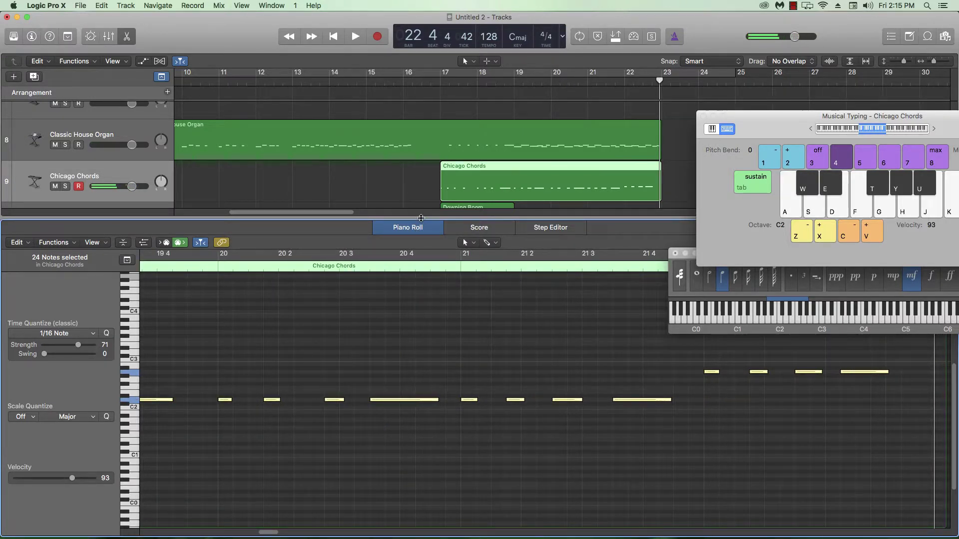
{"action": "key", "text": "e"}
{"action": "left_click", "coordinate": [382, 292], "text": "ctrl+alt"}
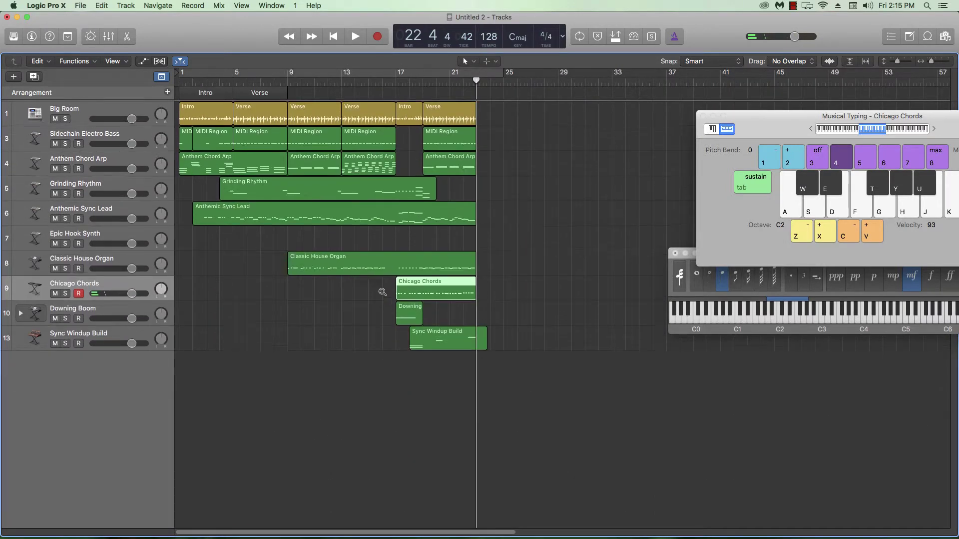
Audition the notes C, D, E and F on the Epic Hook Synth track at keyboard octaves C2 and C3, with the playhead at bar 17.
{"action": "left_click", "coordinate": [154, 295]}
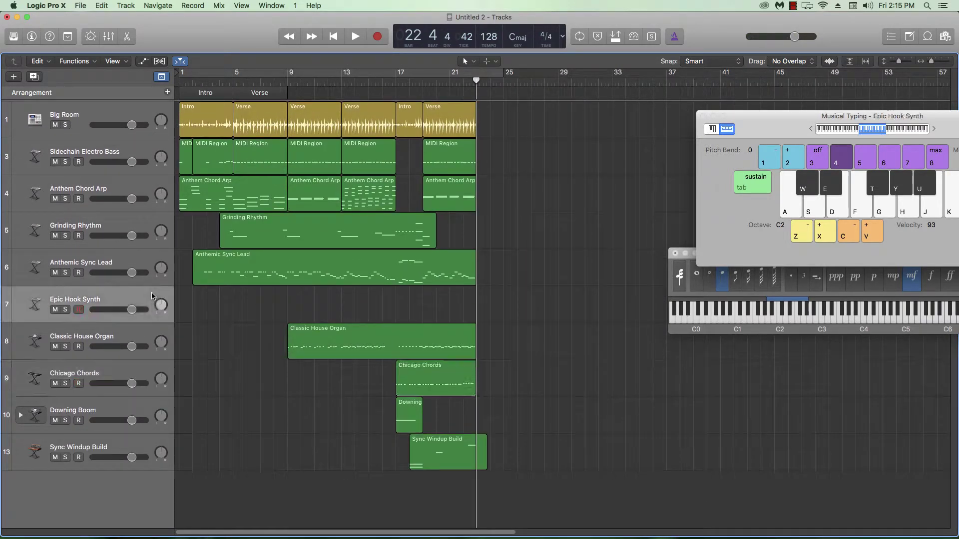
{"action": "left_click", "coordinate": [398, 80]}
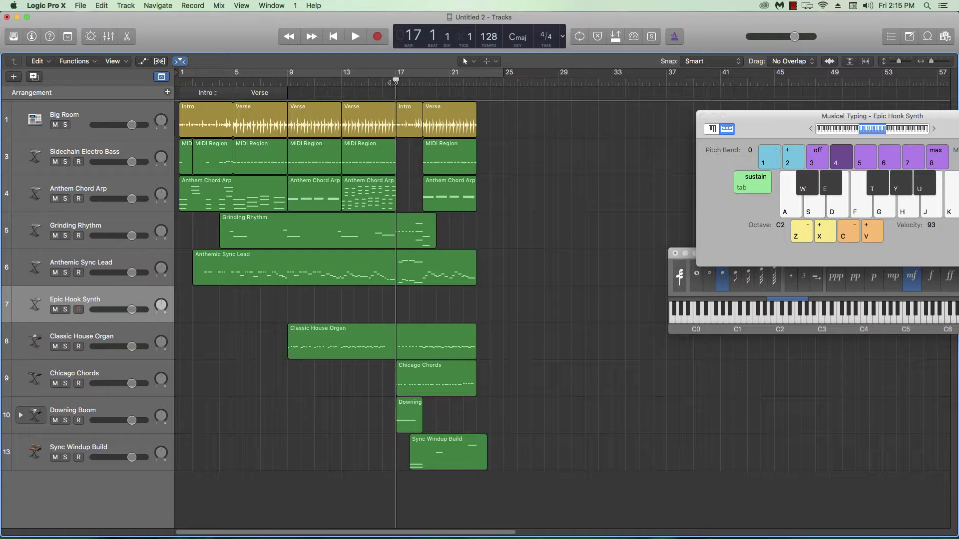
{"action": "key", "text": "a"}
{"action": "key", "text": "s"}
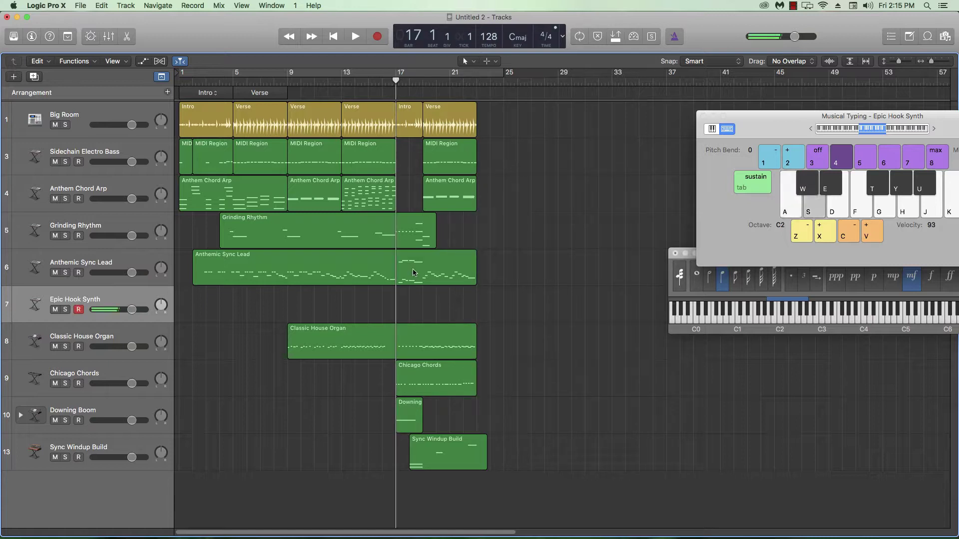
{"action": "key", "text": "d"}
{"action": "key", "text": "f"}
{"action": "left_click", "coordinate": [825, 237]}
{"action": "key", "text": "f"}
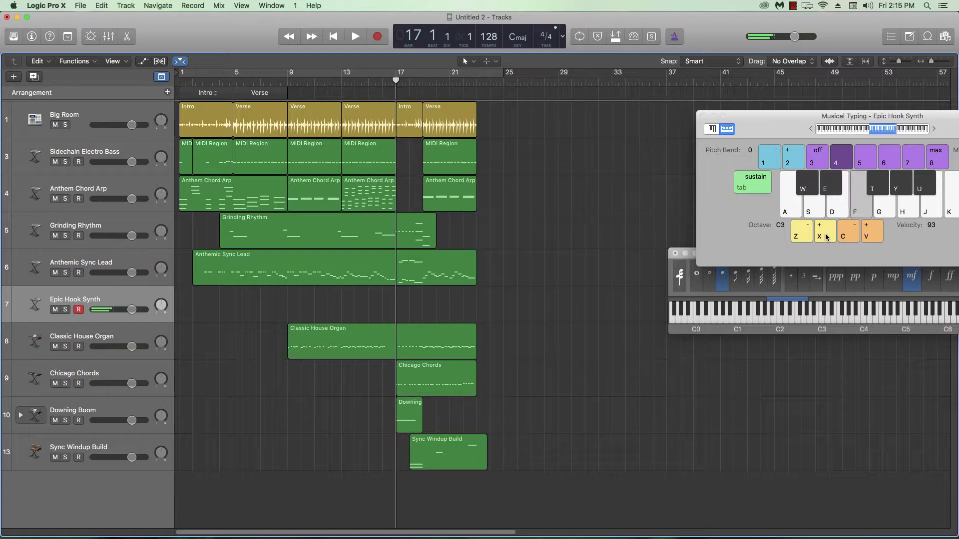
{"action": "key", "text": "d"}
{"action": "key", "text": "s"}
{"action": "key", "text": "d"}
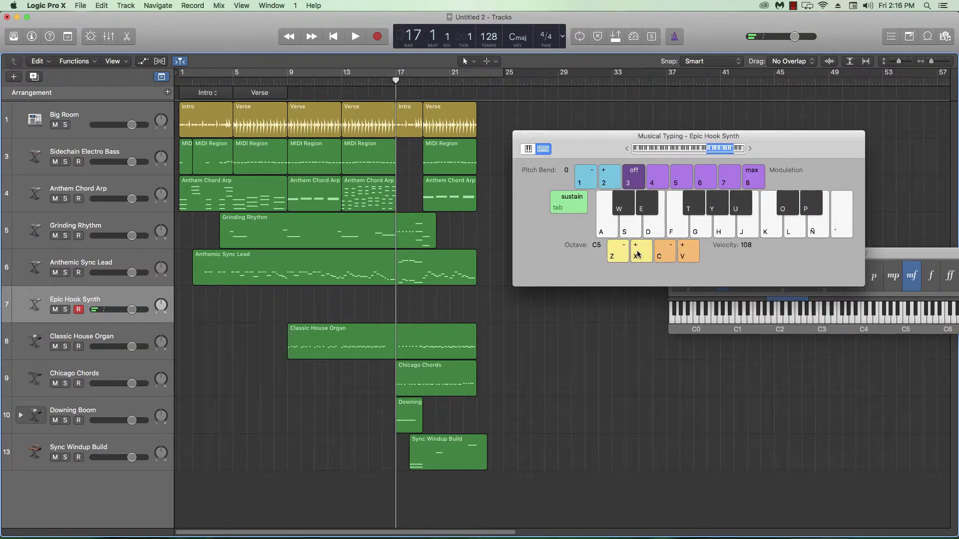
Compare the note F on Epic Hook Synth at octaves C5 and C3, and set the keyboard octave to C2.
{"action": "key", "text": "f"}
{"action": "left_click", "coordinate": [617, 255]}
{"action": "left_click", "coordinate": [617, 254]}
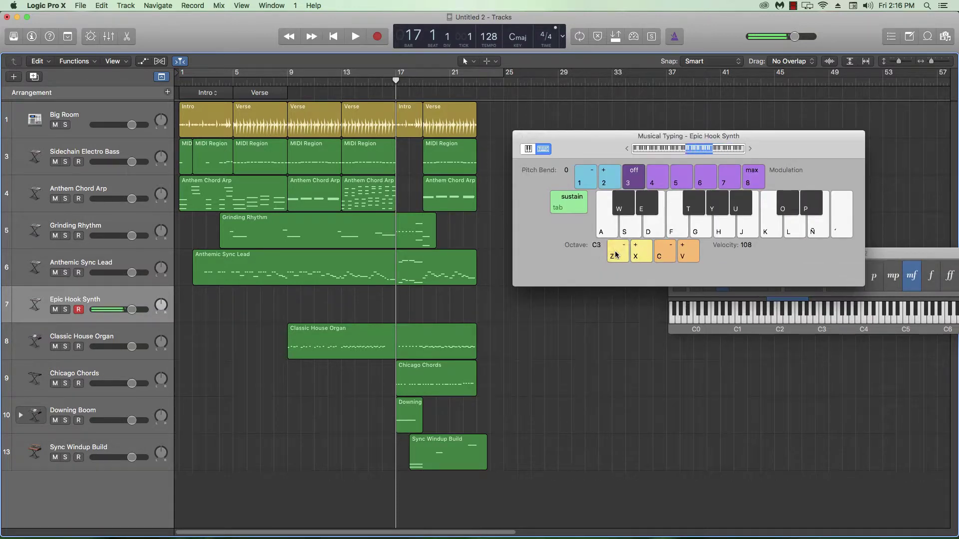
{"action": "key", "text": "f"}
{"action": "left_click", "coordinate": [616, 254]}
{"action": "key", "text": "f"}
Record one sustained A2 note on the Epic Hook Synth track from bar 18 and stop in bar 22.
{"action": "left_click", "coordinate": [409, 83]}
{"action": "key", "text": "r"}
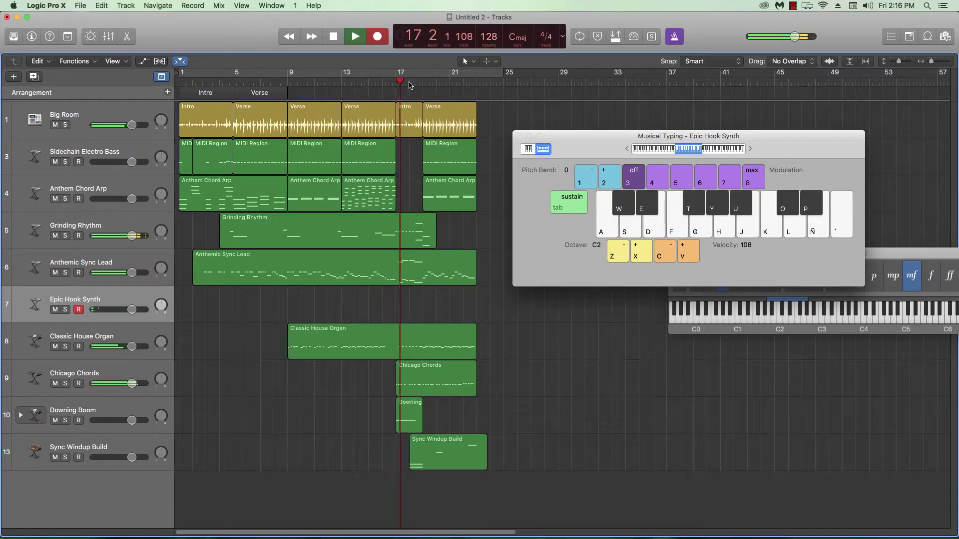
{"action": "key", "text": "h"}
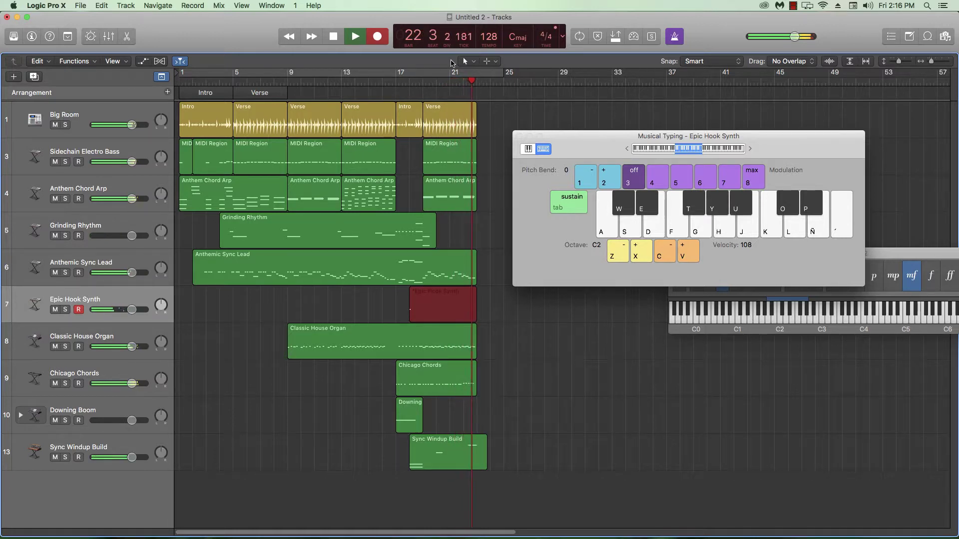
{"action": "key", "text": "space"}
Copy the Downing Boom region to bar 22, shortening the copy's note and raising it an octave.
{"action": "left_click_drag", "start_coordinate": [408, 413], "coordinate": [478, 410]}
{"action": "left_click", "coordinate": [487, 418], "text": "ctrl+alt"}
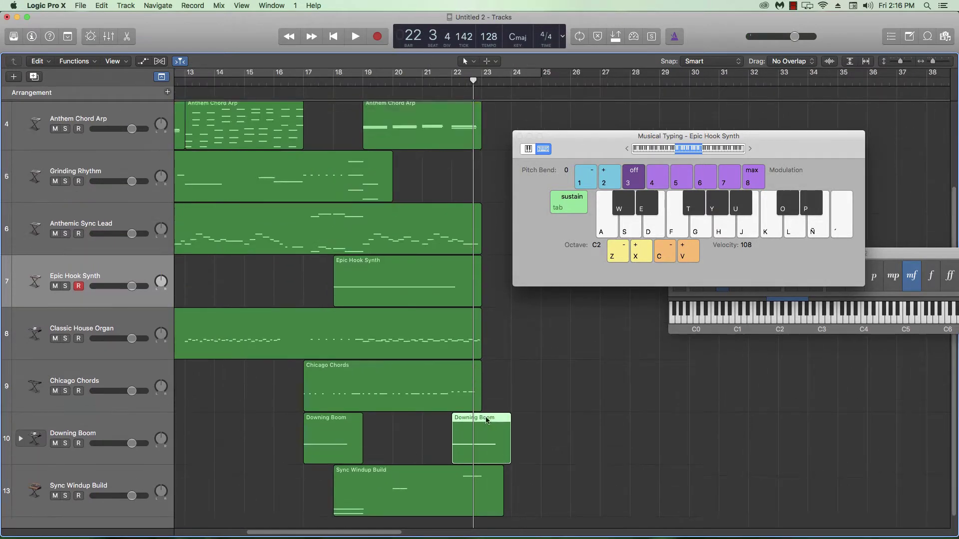
{"action": "double_click", "coordinate": [488, 447]}
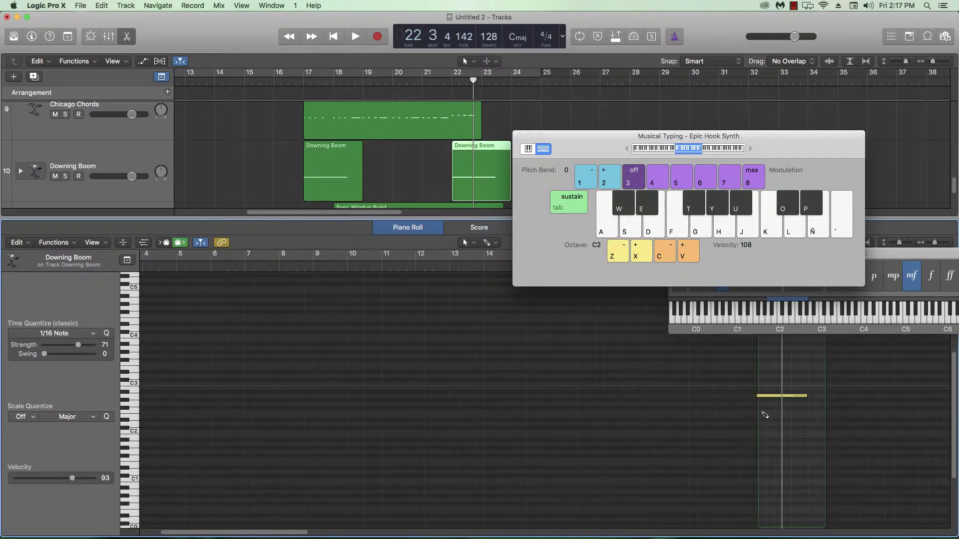
{"action": "left_click", "coordinate": [781, 396]}
{"action": "left_click_drag", "start_coordinate": [800, 396], "coordinate": [791, 396]}
{"action": "key", "text": "shift+alt+Up"}
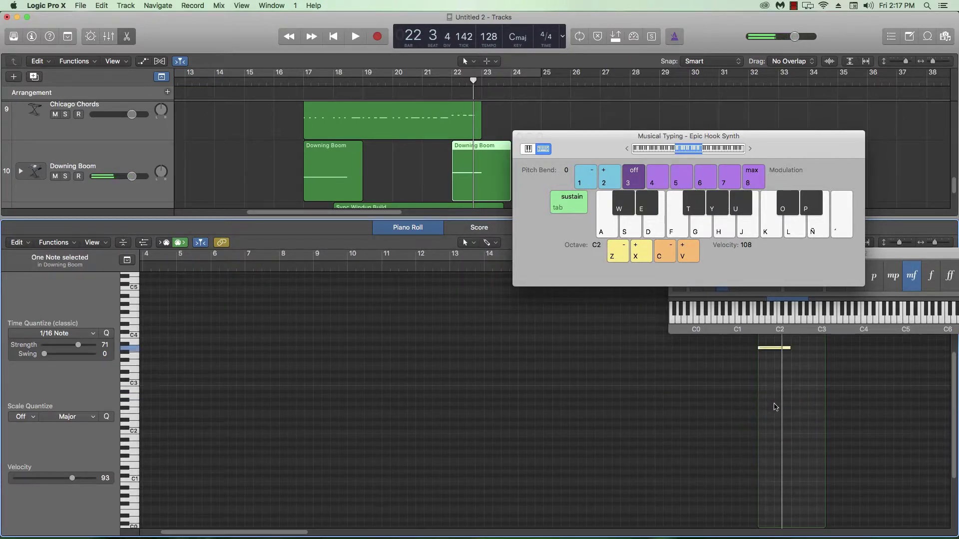
{"action": "key", "text": "shift+alt+Up"}
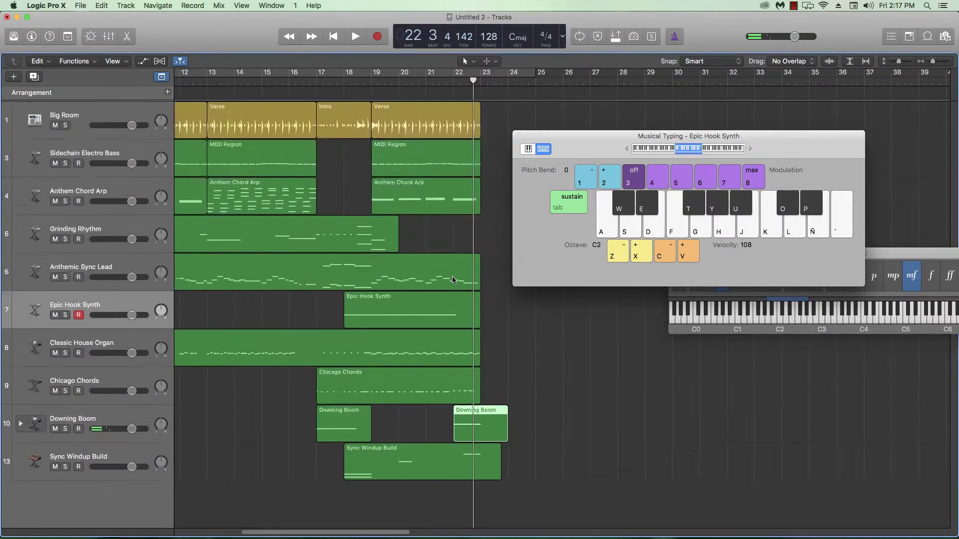
Copy the bar 19 regions of Big Room, Sidechain Electro Bass, Anthem Chord Arp and Anthemic Sync Lead to bar 23.
{"action": "key", "text": "super+Left"}
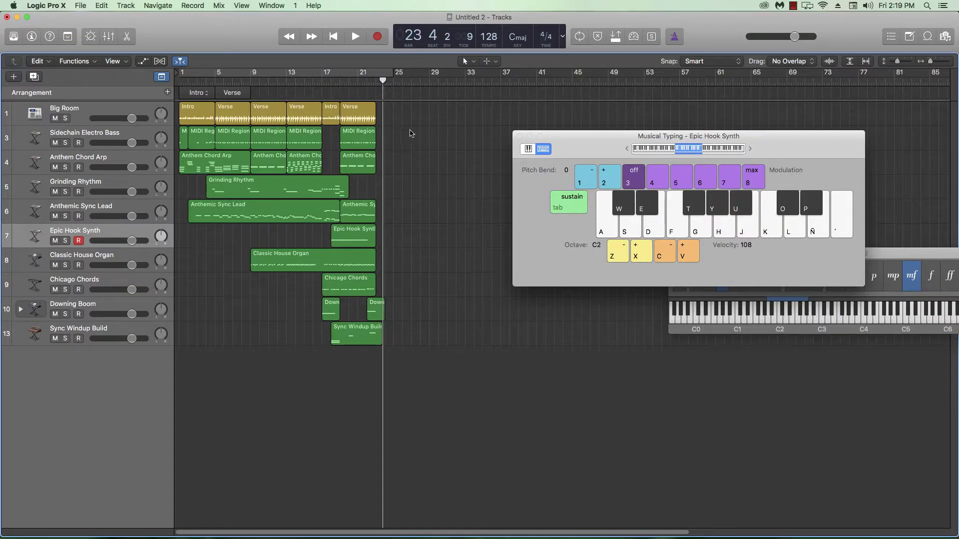
{"action": "left_click_drag", "start_coordinate": [394, 123], "coordinate": [369, 175]}
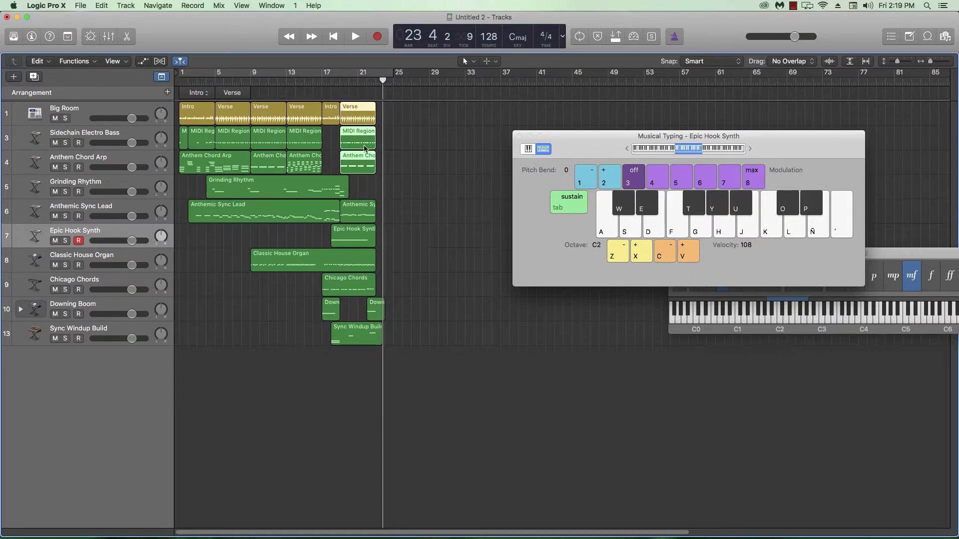
{"action": "left_click_drag", "start_coordinate": [356, 111], "coordinate": [393, 112]}
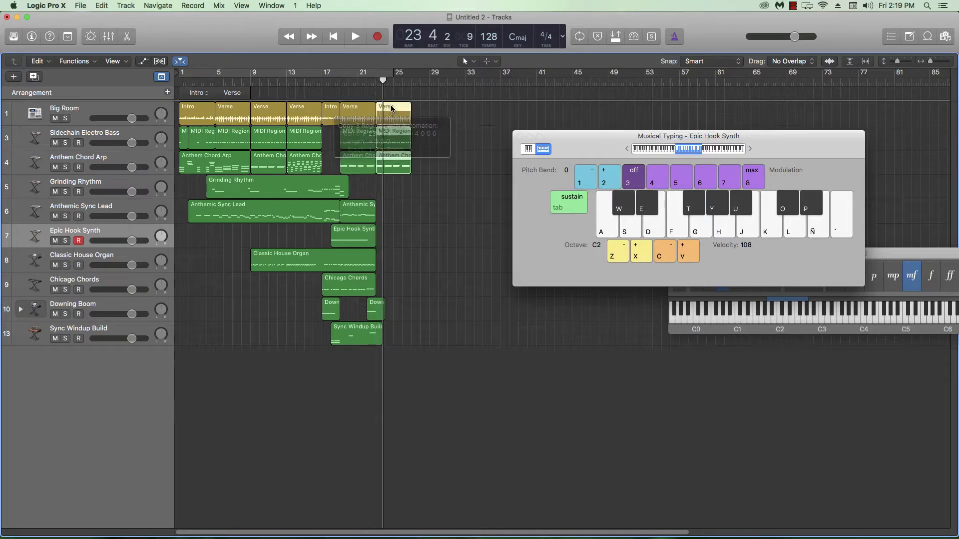
{"action": "left_click_drag", "start_coordinate": [359, 217], "coordinate": [396, 209]}
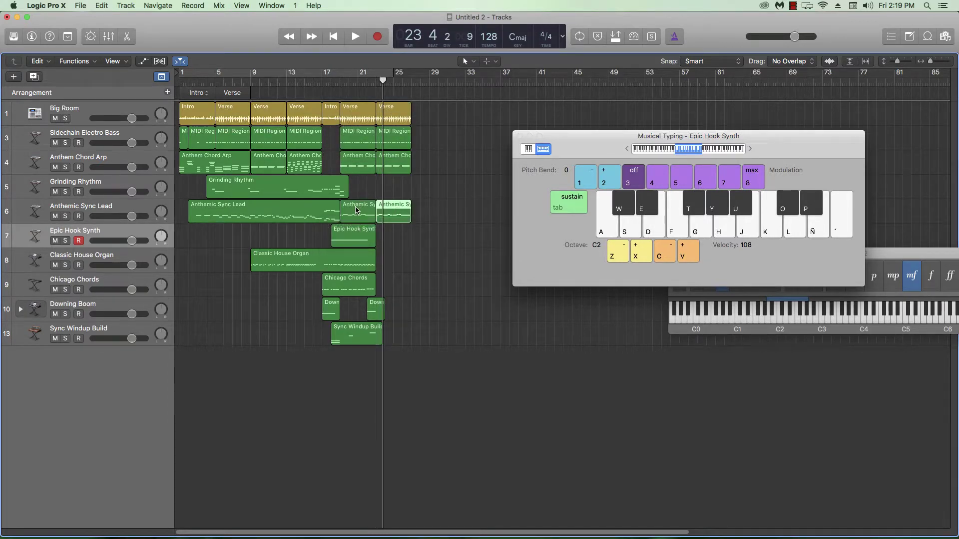
Examine the notes of the Anthemic Sync Lead region at bar 19 and return to the full arrangement.
{"action": "double_click", "coordinate": [356, 210]}
{"action": "scroll", "coordinate": [568, 354], "scroll_direction": "right", "scroll_amount": 10}
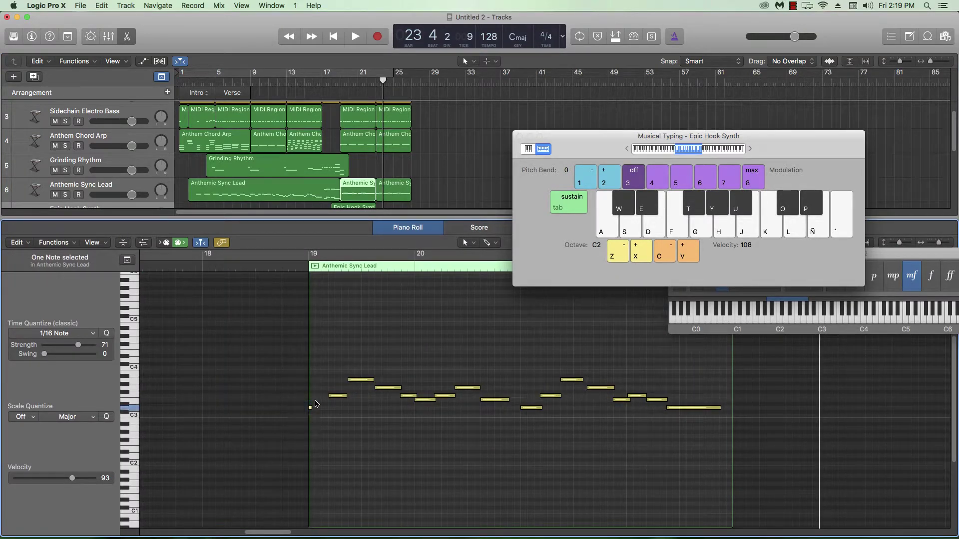
{"action": "left_click", "coordinate": [394, 192]}
{"action": "left_click", "coordinate": [398, 227]}
{"action": "scroll", "coordinate": [400, 255], "scroll_direction": "up", "scroll_amount": 5}
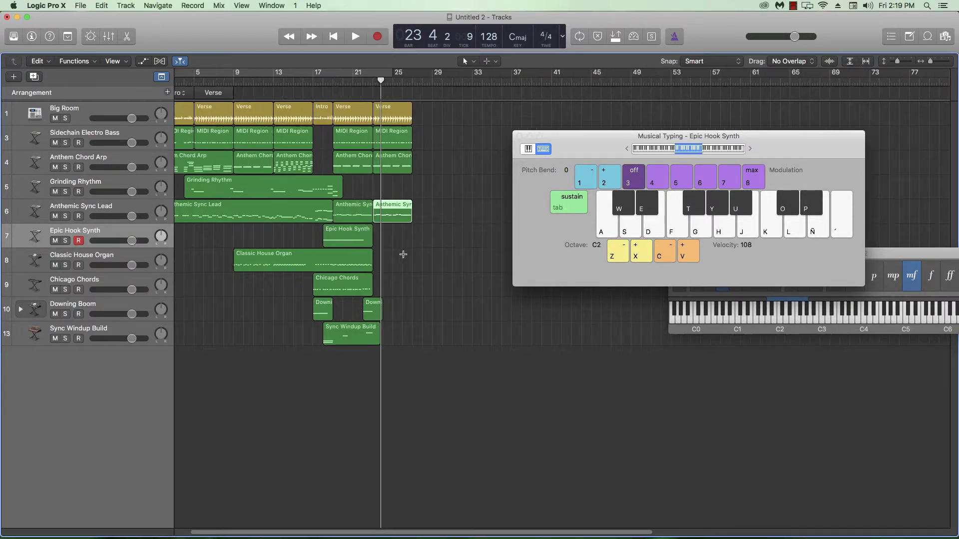
Copy the Grinding Rhythm region to bar 22 and trim the copy's end to between bars 28 and 29.
{"action": "scroll", "coordinate": [391, 263], "scroll_direction": "down", "scroll_amount": 4}
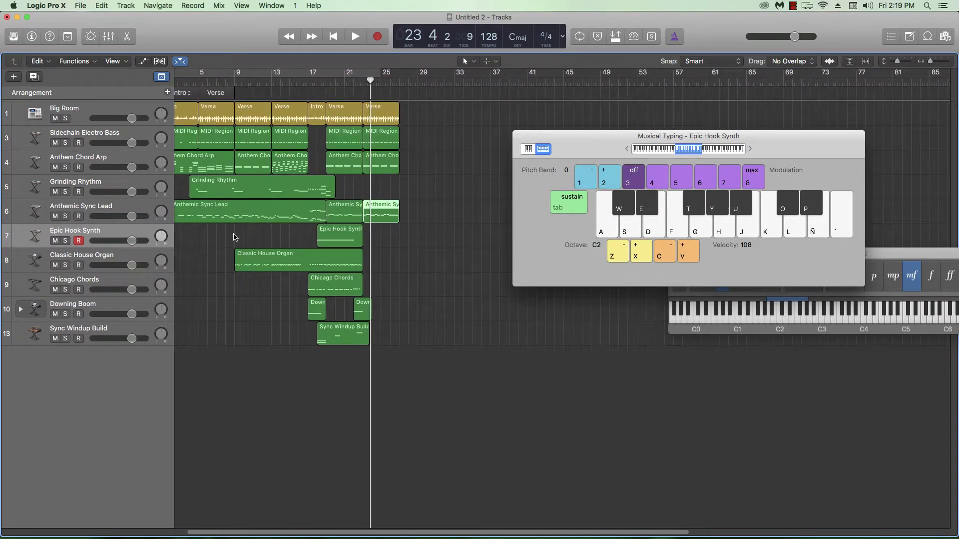
{"action": "left_click_drag", "start_coordinate": [252, 197], "coordinate": [412, 189]}
{"action": "left_click_drag", "start_coordinate": [498, 193], "coordinate": [415, 196]}
{"action": "left_click", "coordinate": [389, 305]}
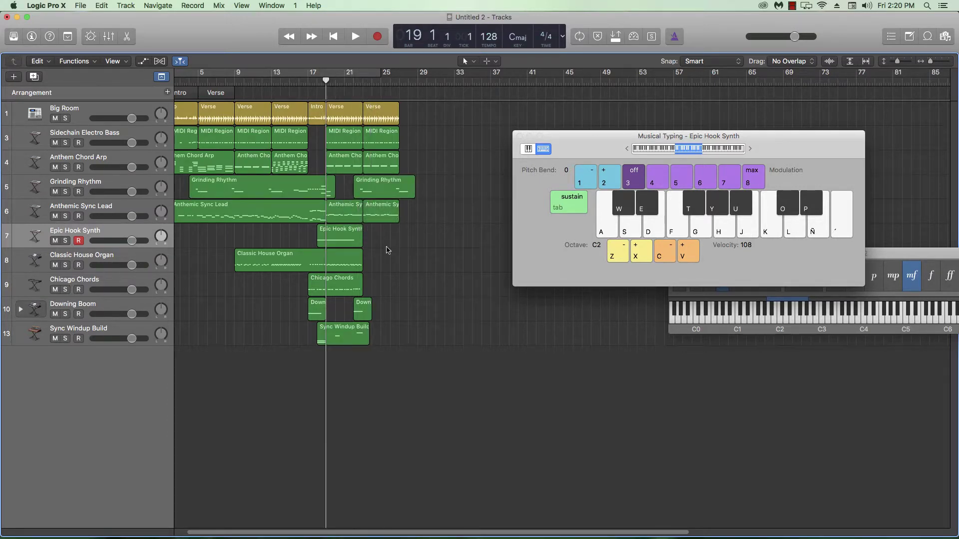
Split the Classic House Organ and Chicago Chords regions at bar 19, splitting crossing notes, and copy the second parts to bar 23.
{"action": "left_click", "coordinate": [352, 260]}
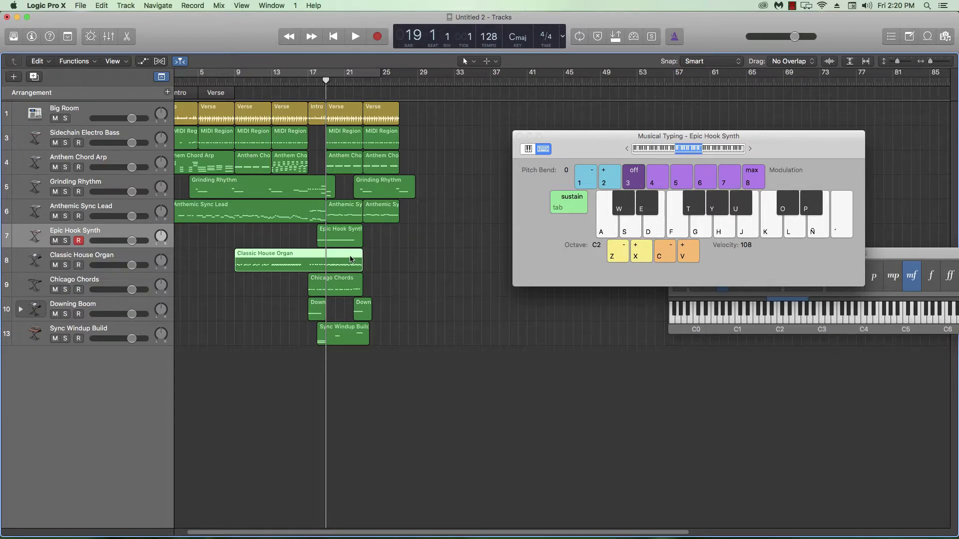
{"action": "left_click", "coordinate": [348, 286], "text": "shift"}
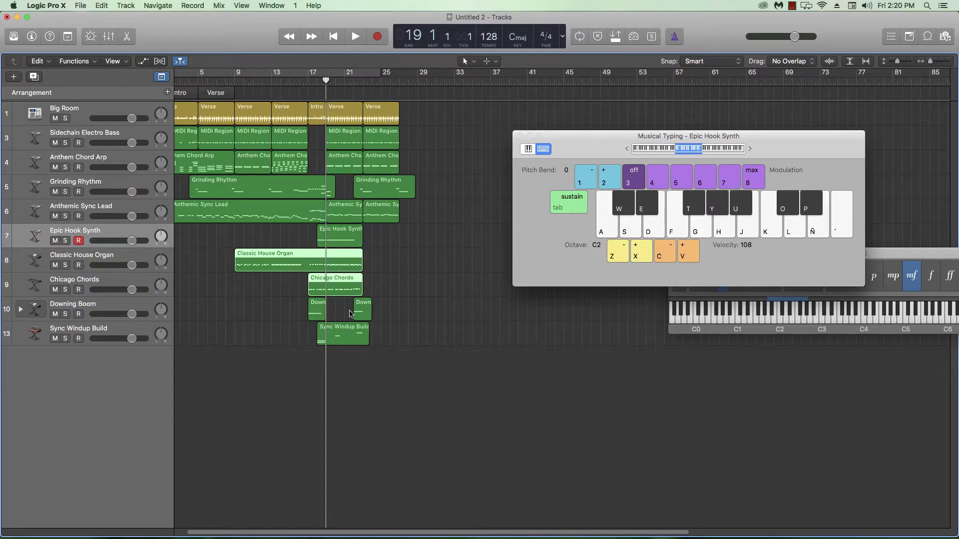
{"action": "key", "text": "super+t"}
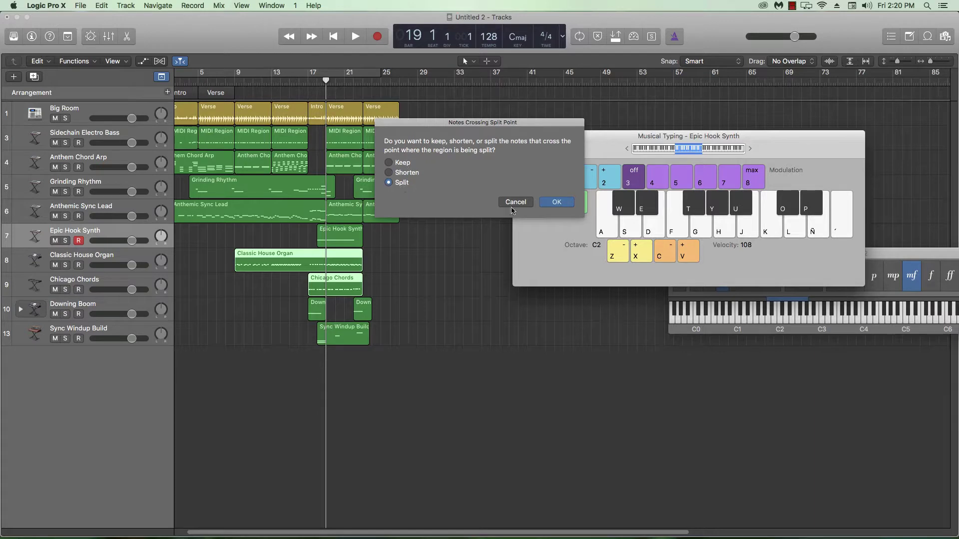
{"action": "left_click", "coordinate": [550, 209]}
{"action": "left_click_drag", "start_coordinate": [344, 261], "coordinate": [384, 275]}
Copy the Epic Hook Synth region to bar 27.
{"action": "scroll", "coordinate": [383, 274], "scroll_direction": "right", "scroll_amount": 3}
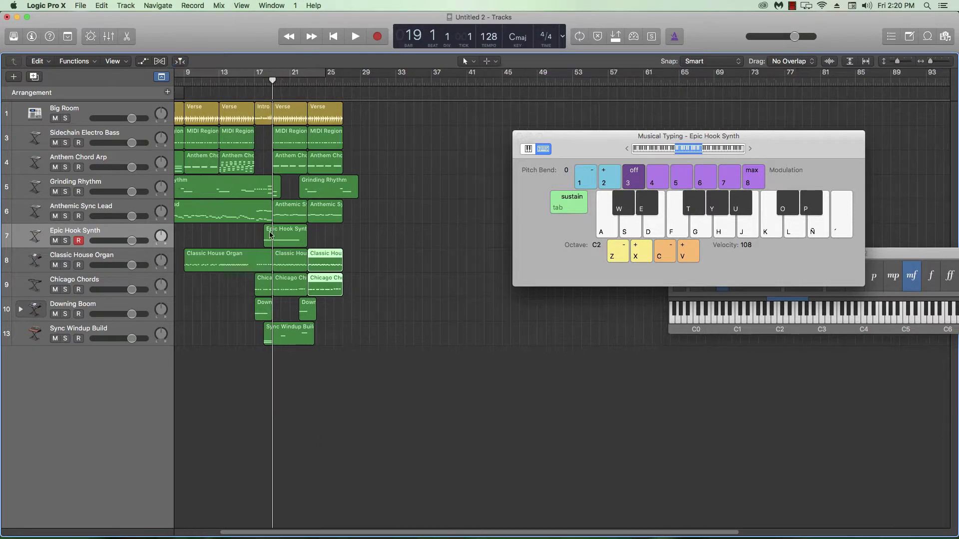
{"action": "left_click_drag", "start_coordinate": [279, 234], "coordinate": [357, 233]}
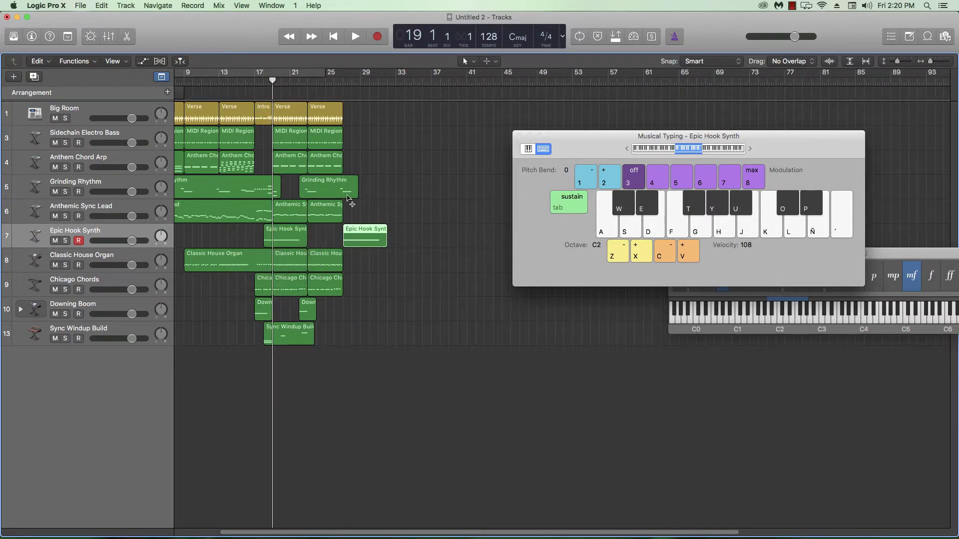
{"action": "key", "text": "super+Left"}
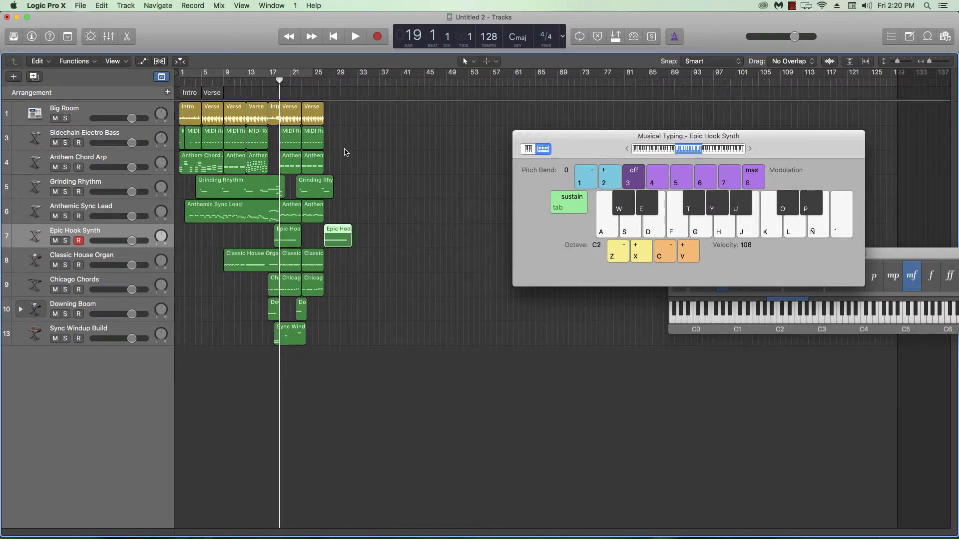
Turn on the cycle range and extend it from bar 1 to bar 32.
{"action": "left_click", "coordinate": [344, 152]}
{"action": "left_click", "coordinate": [307, 74]}
{"action": "left_click_drag", "start_coordinate": [316, 73], "coordinate": [350, 74]}
{"action": "key", "text": "super+Right"}
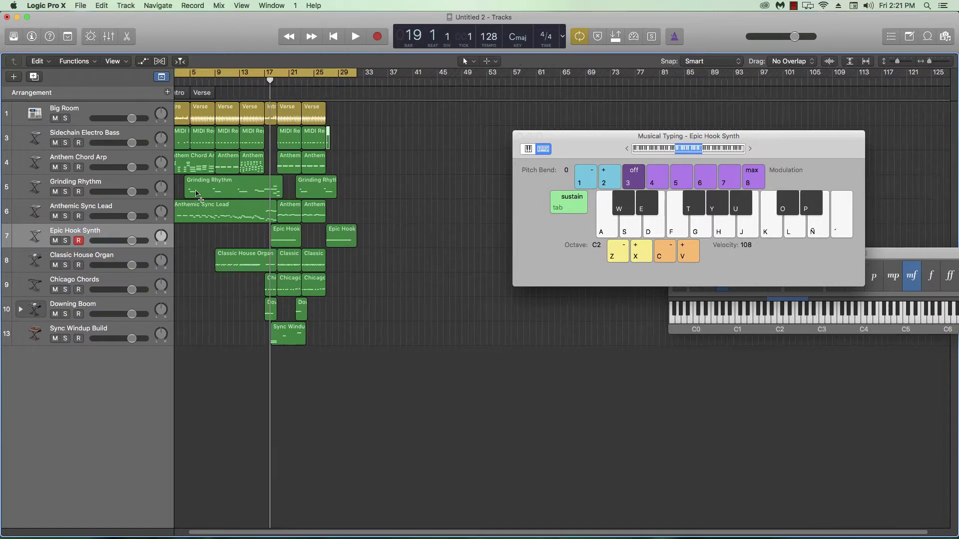
{"action": "left_click_drag", "start_coordinate": [362, 532], "coordinate": [237, 536]}
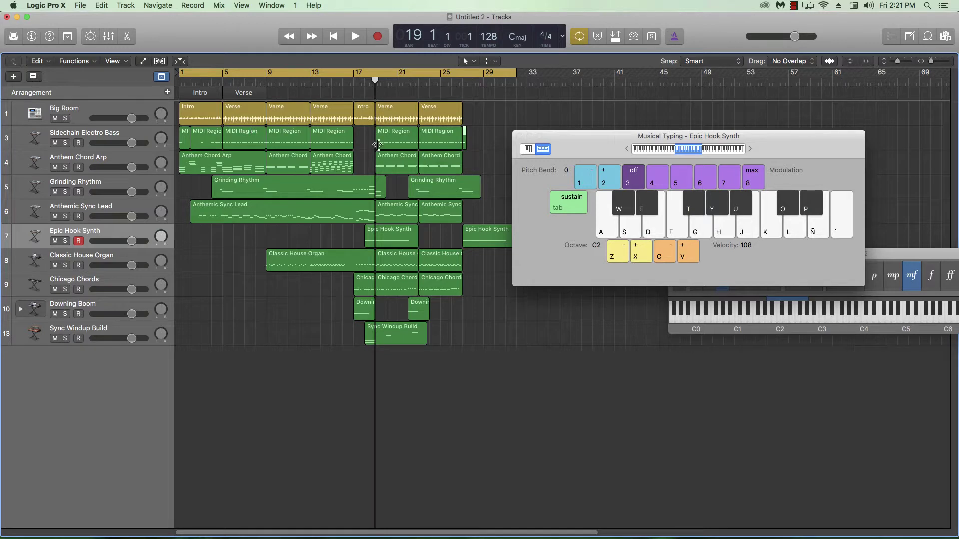
Move the Musical Typing and note-entry keyboard windows clear of the regions.
{"action": "left_click_drag", "start_coordinate": [573, 164], "coordinate": [655, 113]}
{"action": "left_click", "coordinate": [764, 254]}
{"action": "left_click_drag", "start_coordinate": [764, 255], "coordinate": [748, 260]}
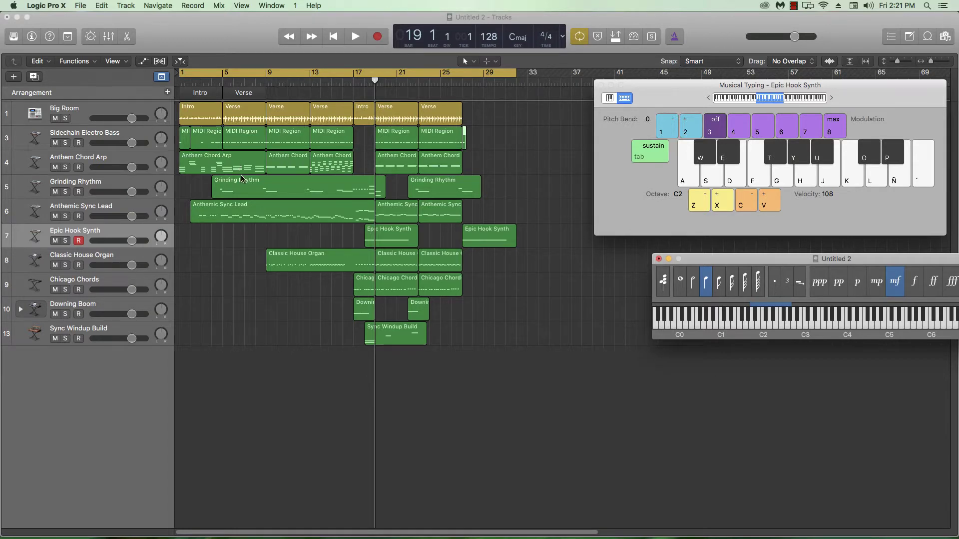
During playback, raise the Chicago Chords volume and lower Sidechain Electro Bass to -5.0 dB.
{"action": "key", "text": "space"}
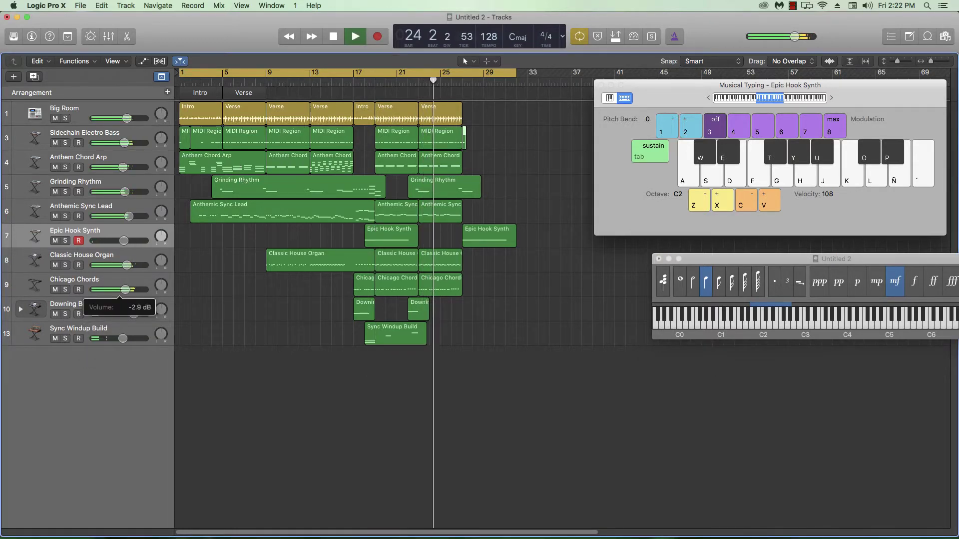
{"action": "left_click_drag", "start_coordinate": [125, 290], "coordinate": [132, 290]}
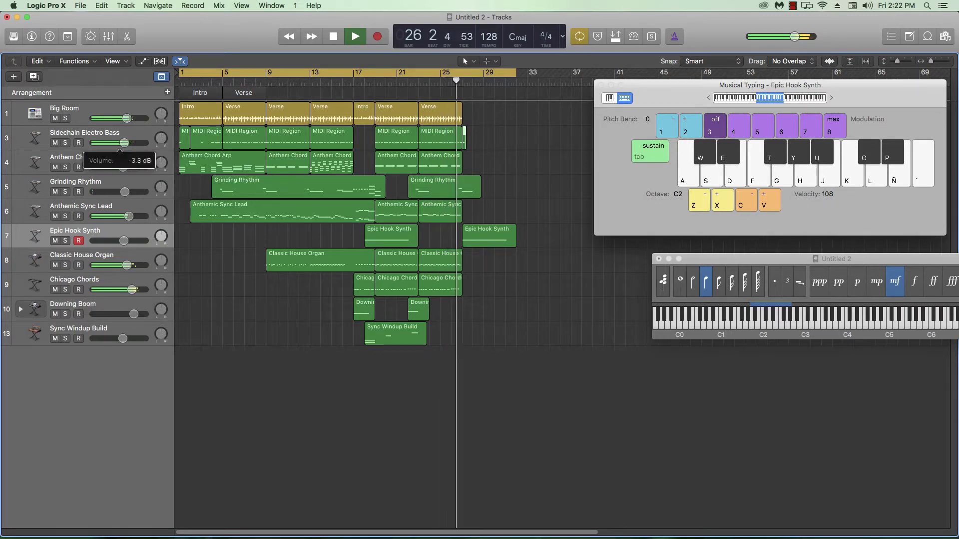
{"action": "left_click_drag", "start_coordinate": [124, 143], "coordinate": [121, 143]}
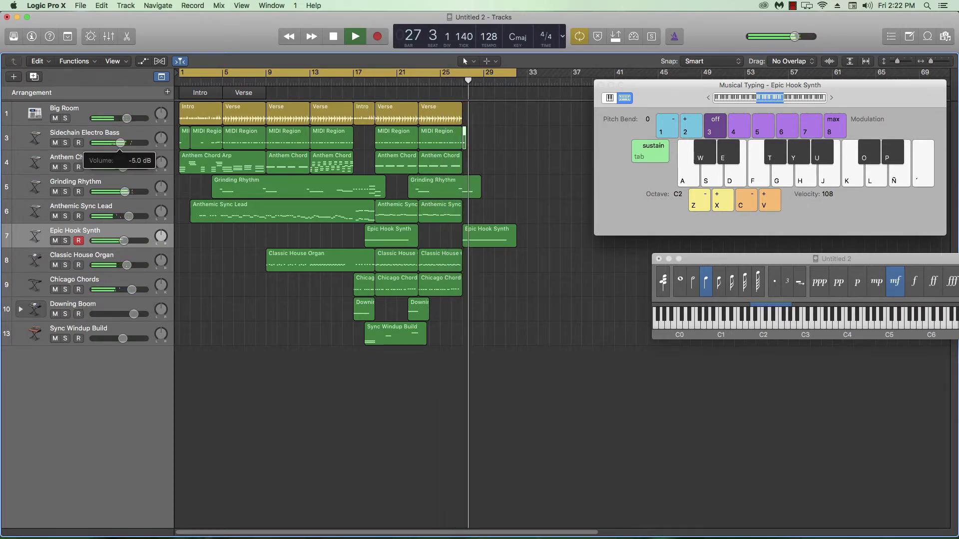
{"action": "key", "text": "space"}
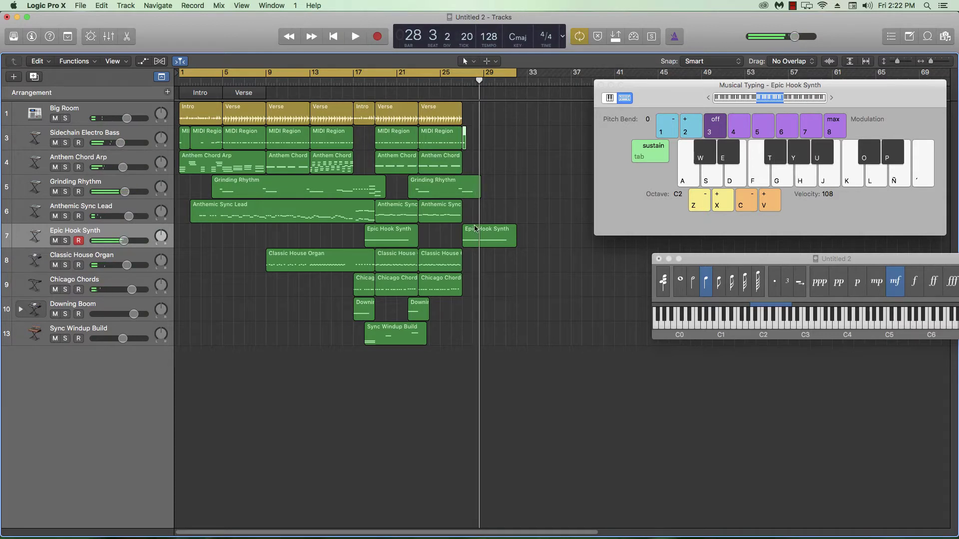
Delete the Epic Hook Synth copy at bar 27 and shorten the cycle range to end at bar 28.
{"action": "left_click", "coordinate": [475, 227]}
{"action": "key", "text": "Delete"}
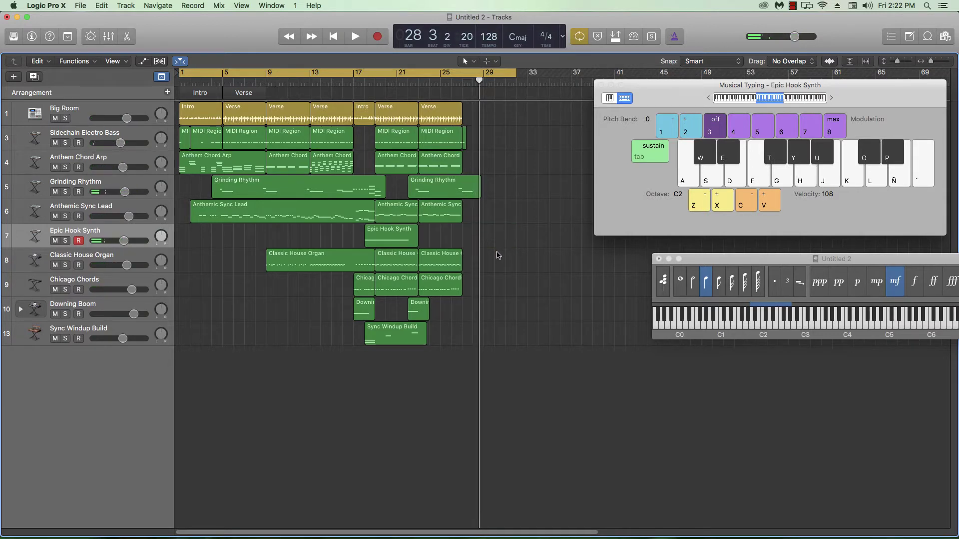
{"action": "left_click", "coordinate": [475, 181], "text": "ctrl+alt"}
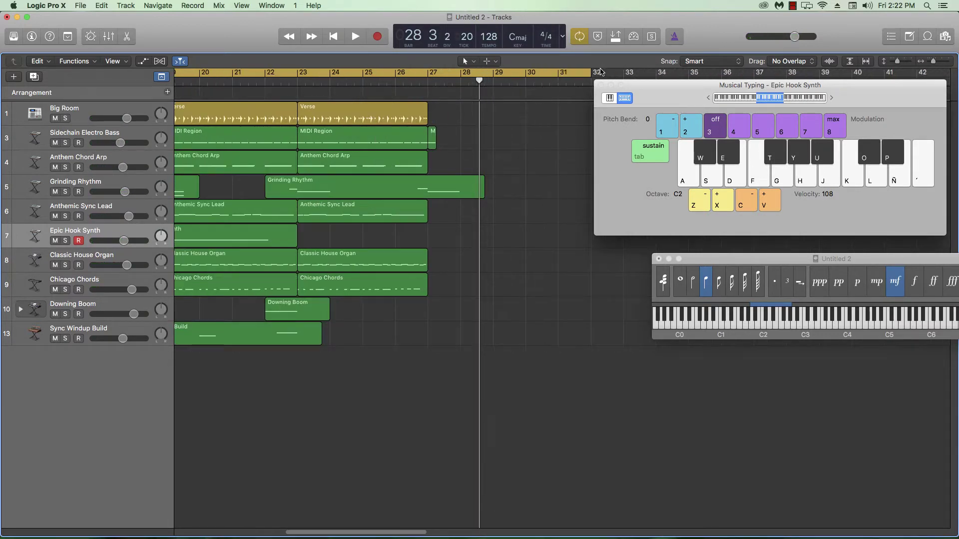
{"action": "left_click_drag", "start_coordinate": [601, 72], "coordinate": [434, 75]}
{"action": "left_click", "coordinate": [431, 197], "text": "ctrl+alt"}
Play the track from the beginning to check the opening bars, stop in bar 3 and review the whole arrangement.
{"action": "key", "text": "space"}
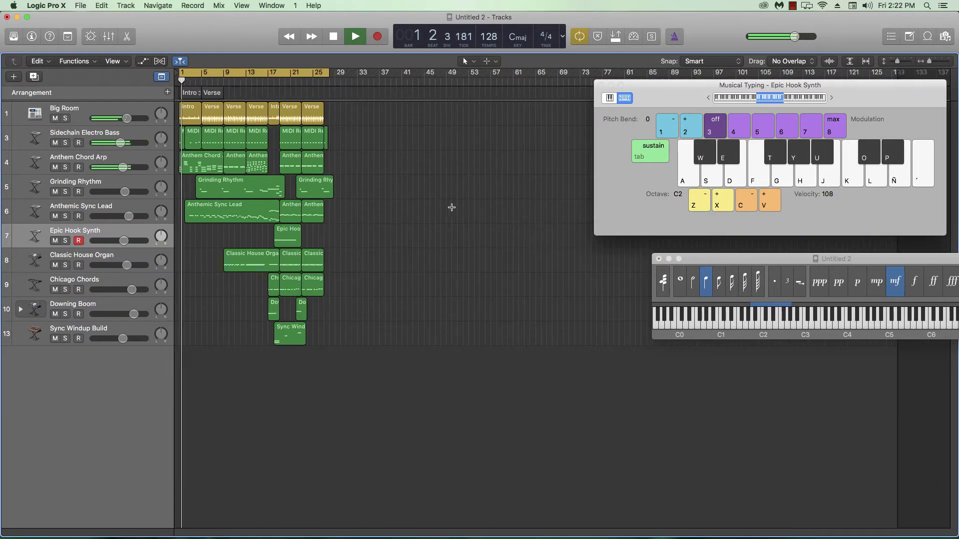
{"action": "key", "text": "super+Right"}
{"action": "scroll", "coordinate": [225, 285], "scroll_direction": "up", "scroll_amount": 3}
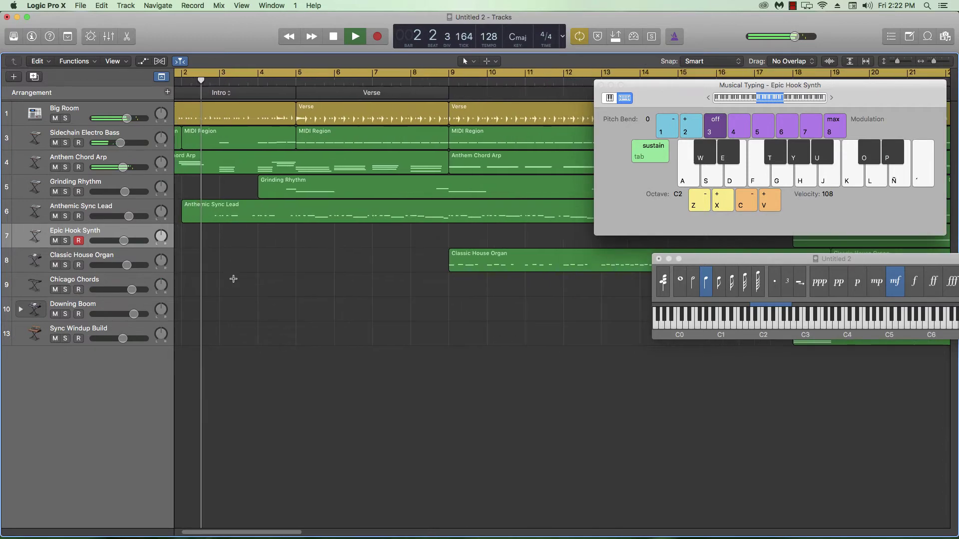
{"action": "scroll", "coordinate": [230, 281], "scroll_direction": "down", "scroll_amount": 4}
{"action": "scroll", "coordinate": [224, 278], "scroll_direction": "down", "scroll_amount": 3}
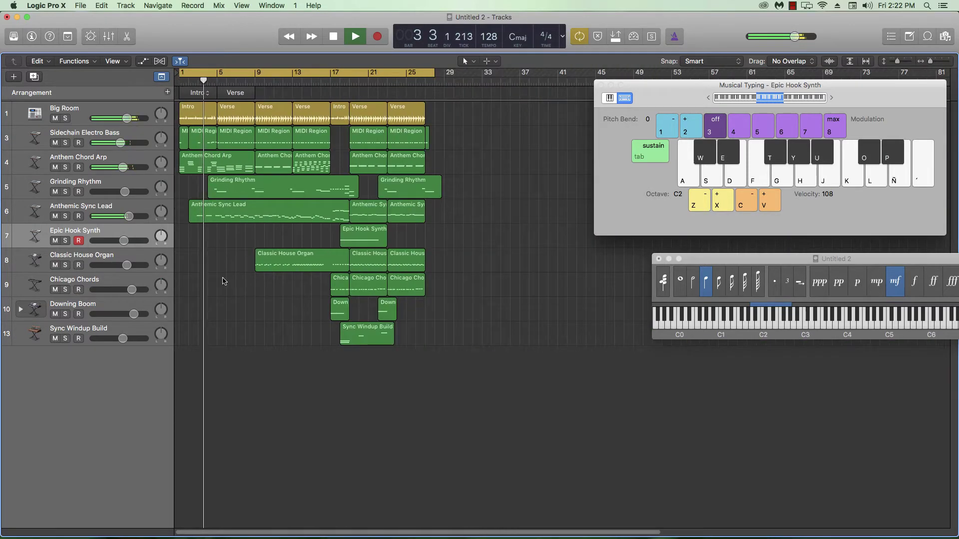
{"action": "key", "text": "space"}
{"action": "scroll", "coordinate": [238, 287], "scroll_direction": "up", "scroll_amount": 2}
{"action": "scroll", "coordinate": [250, 299], "scroll_direction": "down", "scroll_amount": 4}
{"action": "scroll", "coordinate": [251, 300], "scroll_direction": "up", "scroll_amount": 2}
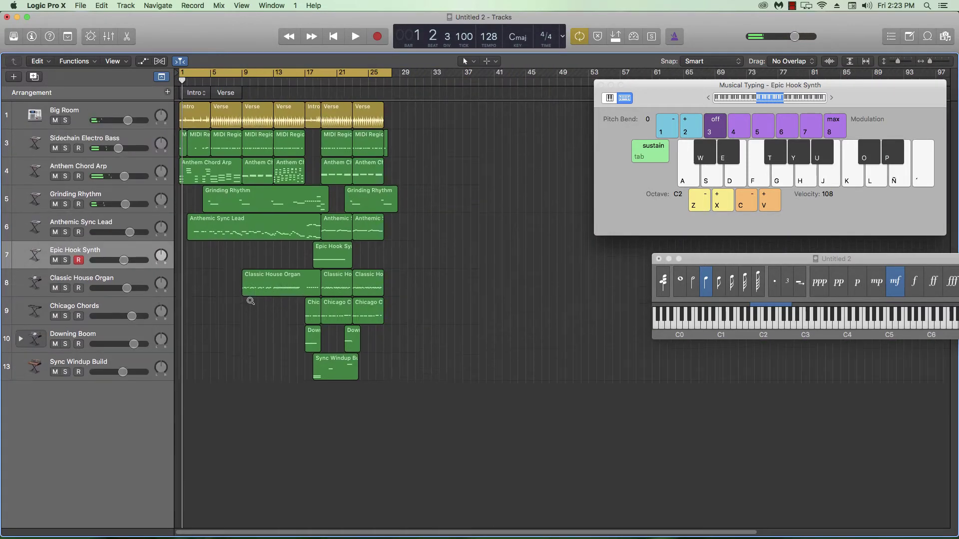
{"action": "scroll", "coordinate": [244, 300], "scroll_direction": "down", "scroll_amount": 4}
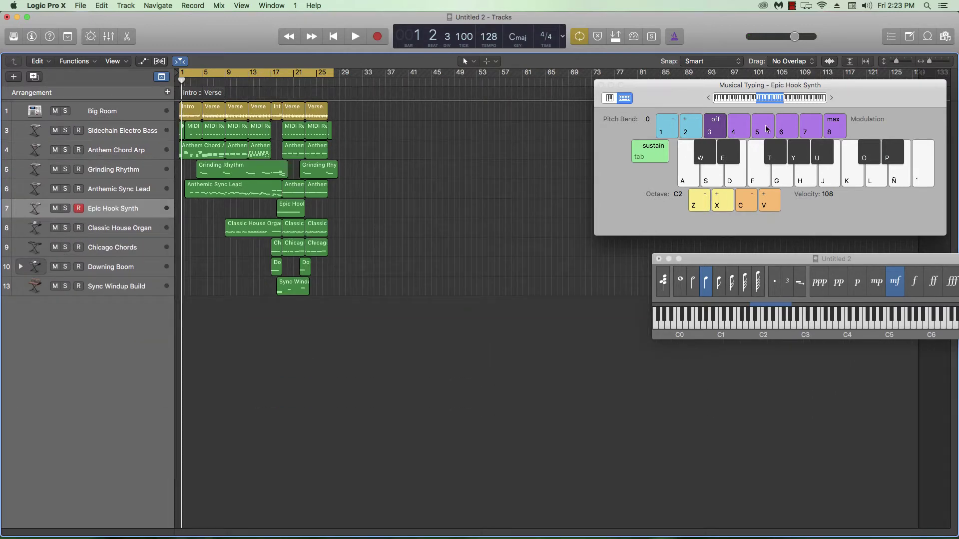
Move the Musical Typing and note-entry keyboard windows aside, and open the project browser followed by the loop browser.
{"action": "left_click_drag", "start_coordinate": [861, 88], "coordinate": [721, 111]}
{"action": "left_click_drag", "start_coordinate": [850, 259], "coordinate": [680, 318]}
{"action": "left_click", "coordinate": [945, 34]}
{"action": "left_click", "coordinate": [928, 36]}
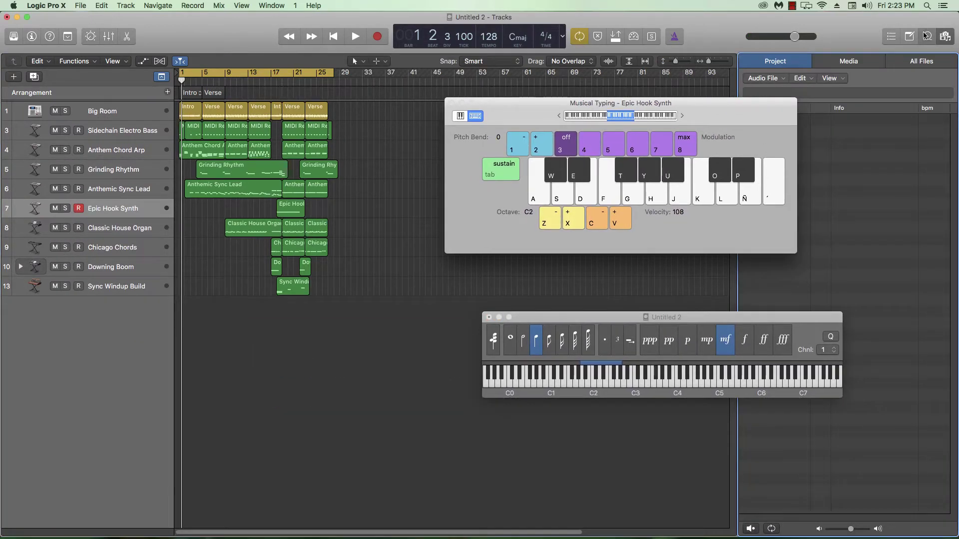
Move the Musical Typing and note-entry keyboard windows clear of the loop browser and search the loops for "guitar funk".
{"action": "left_click_drag", "start_coordinate": [720, 109], "coordinate": [647, 97]}
{"action": "left_click_drag", "start_coordinate": [697, 320], "coordinate": [551, 323]}
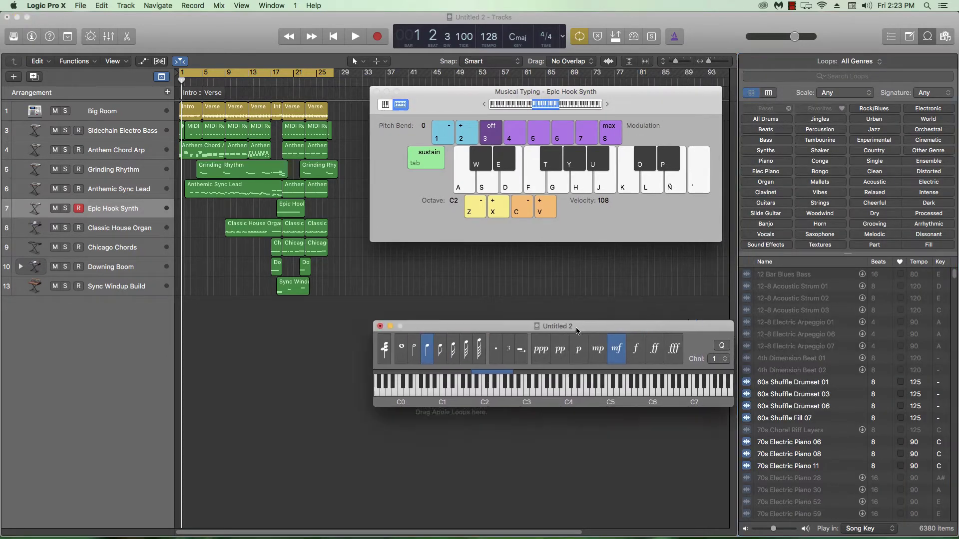
{"action": "type", "text": "guitar"}
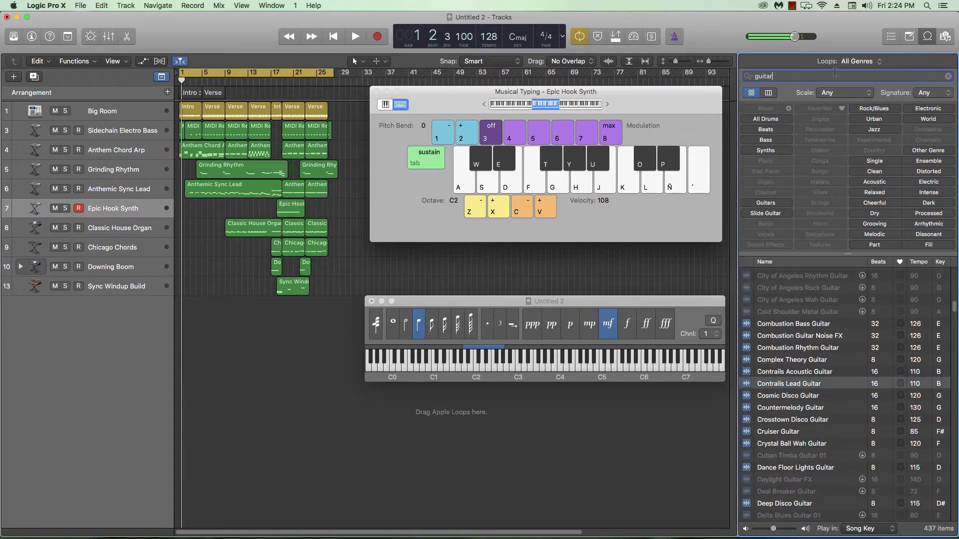
{"action": "type", "text": "funk"}
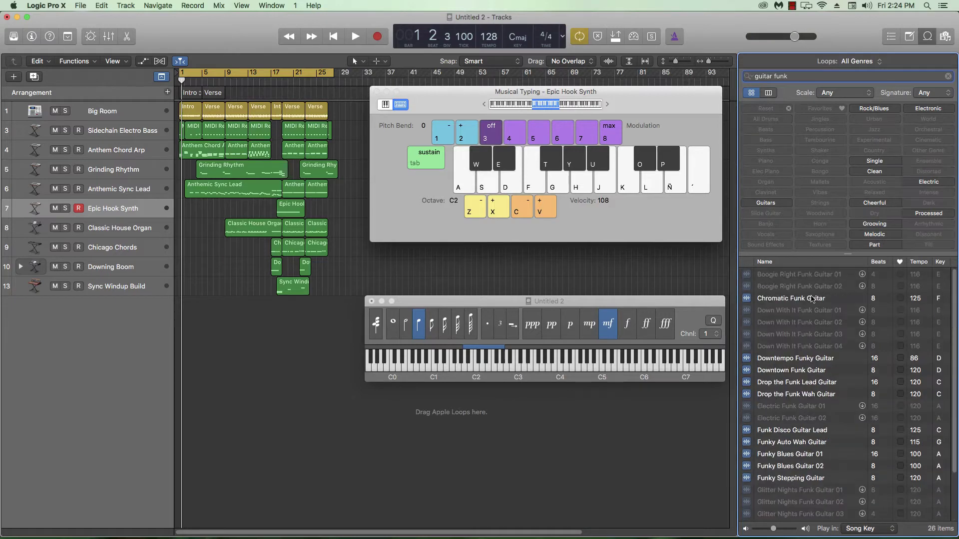
Preview the Chromatic Funk, Downtempo Funky, Downtown Funk, Drop the Funk Lead and Drop the Funk Wah Guitar loops.
{"action": "left_click", "coordinate": [812, 299]}
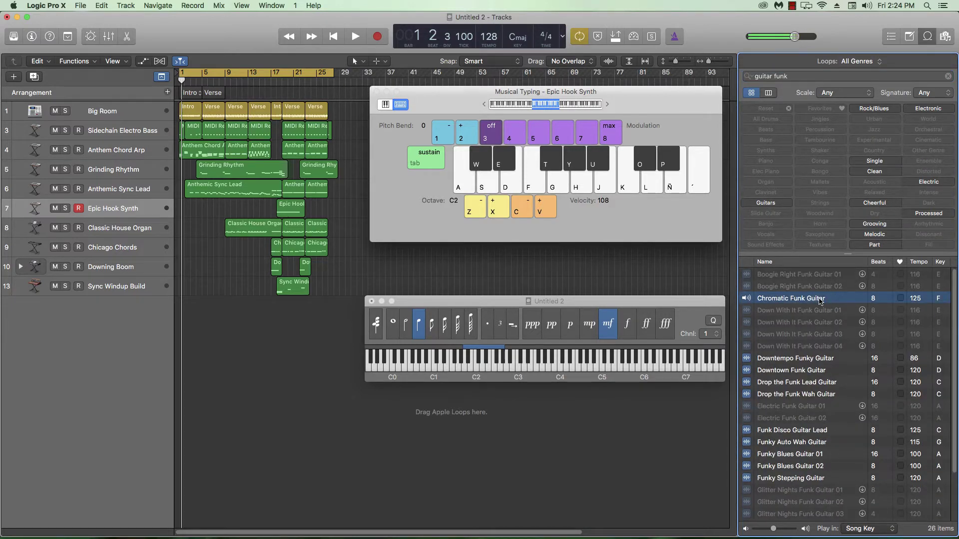
{"action": "left_click", "coordinate": [813, 358]}
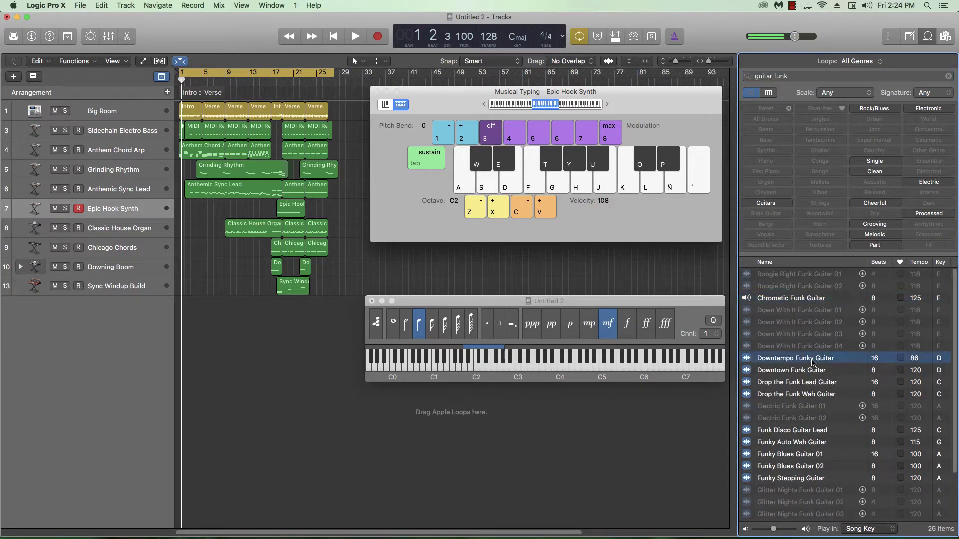
{"action": "left_click", "coordinate": [810, 372]}
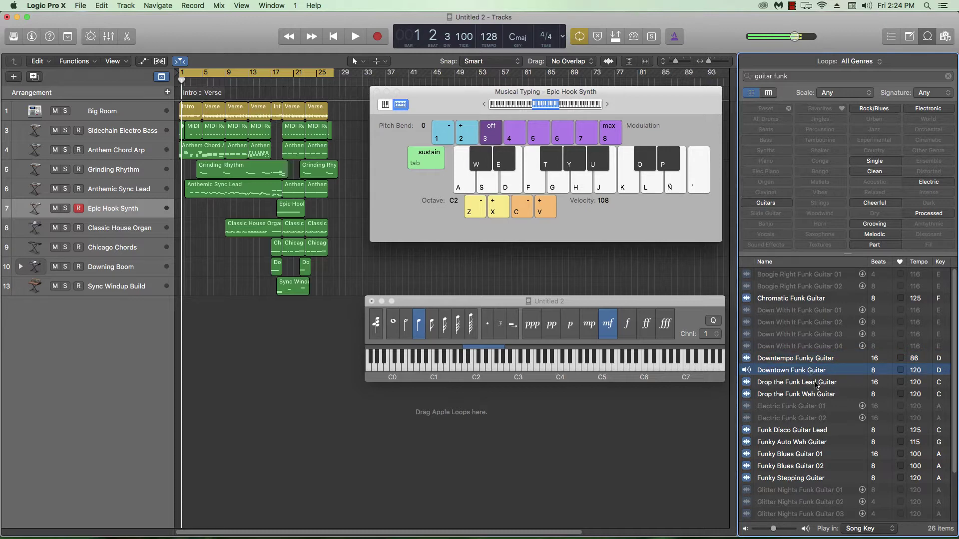
{"action": "left_click", "coordinate": [816, 384]}
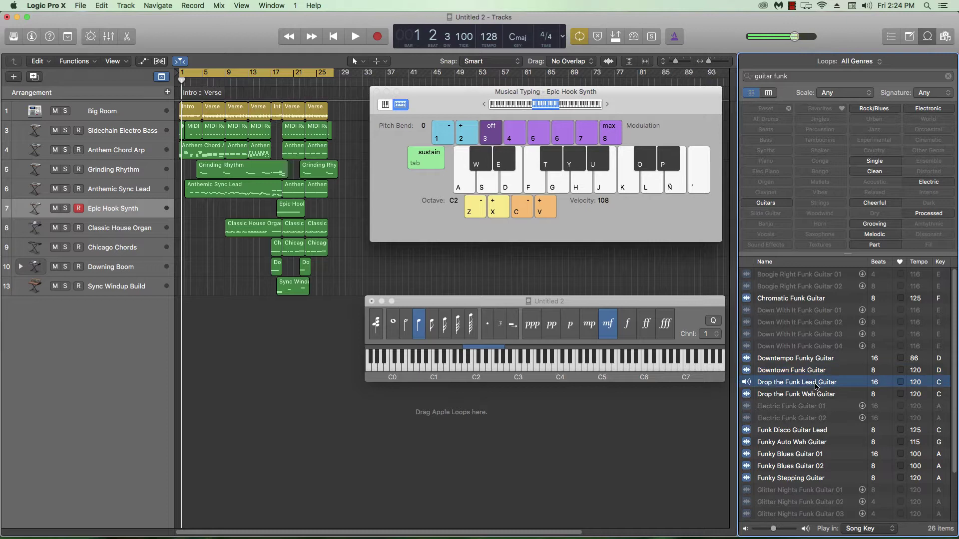
{"action": "left_click", "coordinate": [817, 394]}
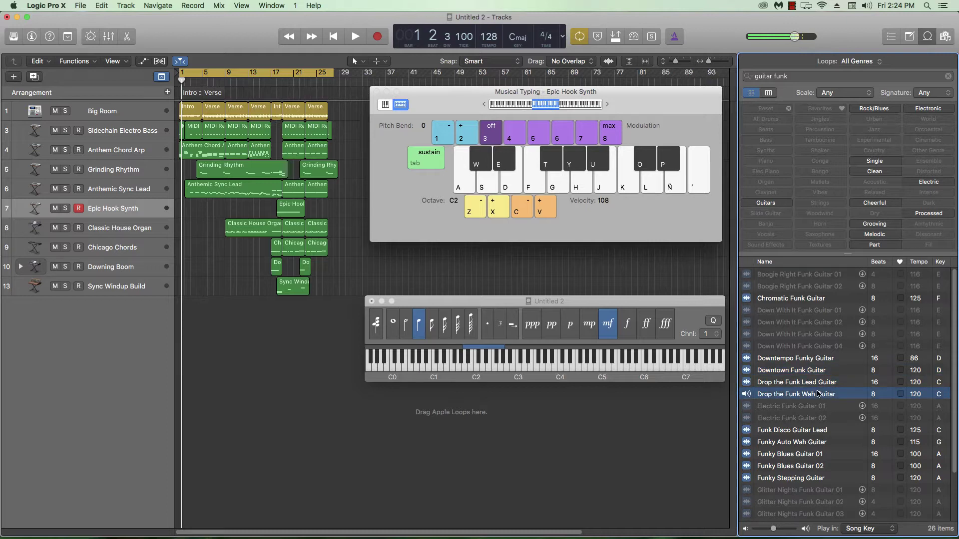
Briefly play the project's opening, stop, and add the Drop the Funk Wah Guitar loop on a new track at bar 17.
{"action": "left_click_drag", "start_coordinate": [598, 307], "coordinate": [568, 290]}
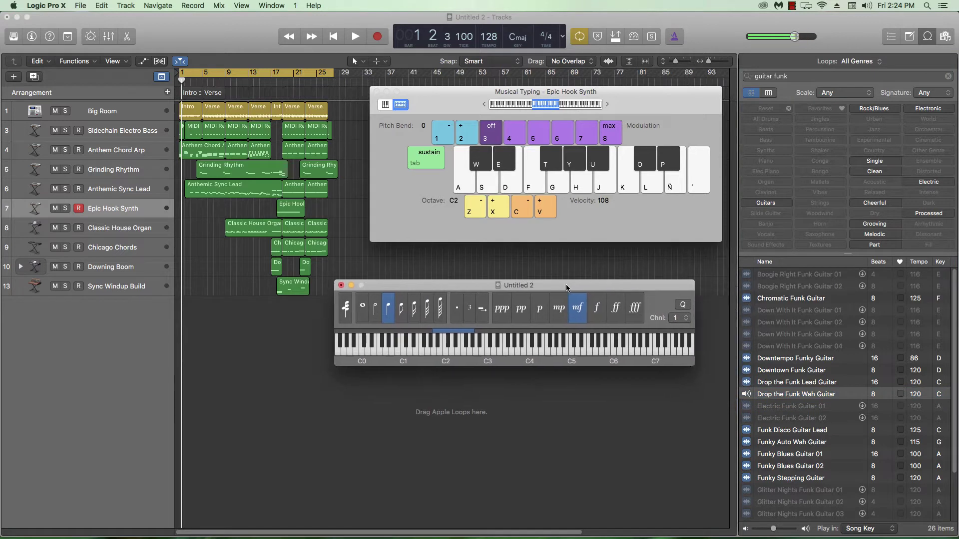
{"action": "key", "text": "space"}
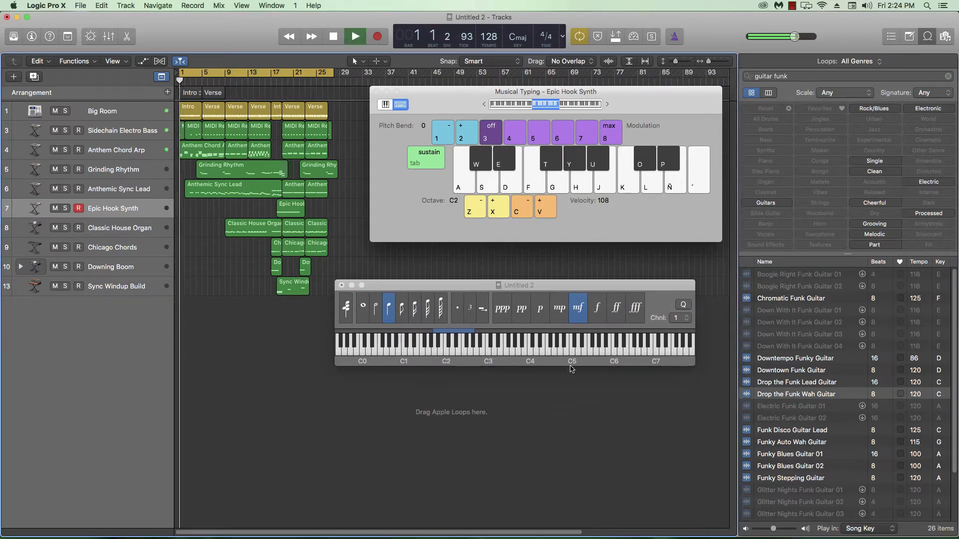
{"action": "key", "text": "space"}
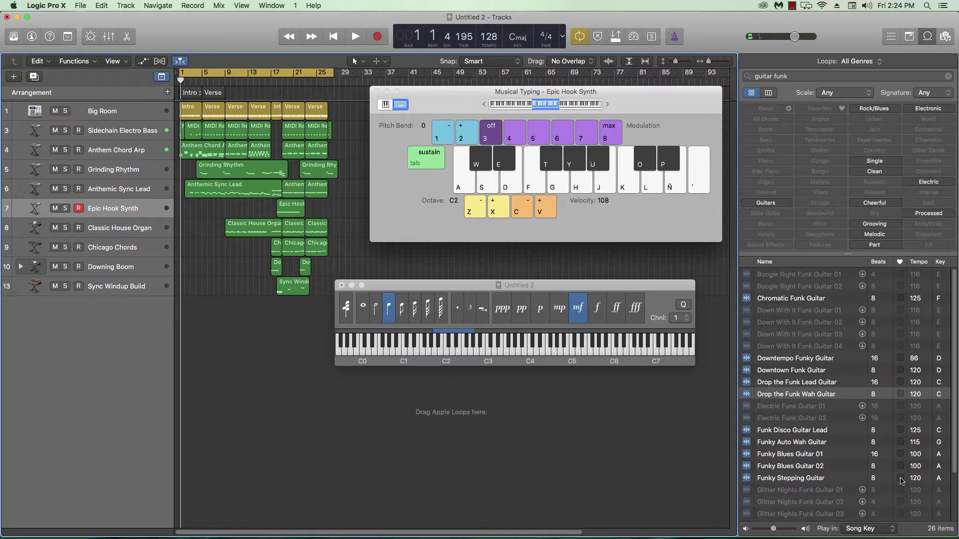
{"action": "left_click_drag", "start_coordinate": [794, 396], "coordinate": [275, 327]}
{"action": "scroll", "coordinate": [267, 327], "scroll_direction": "up", "scroll_amount": 1}
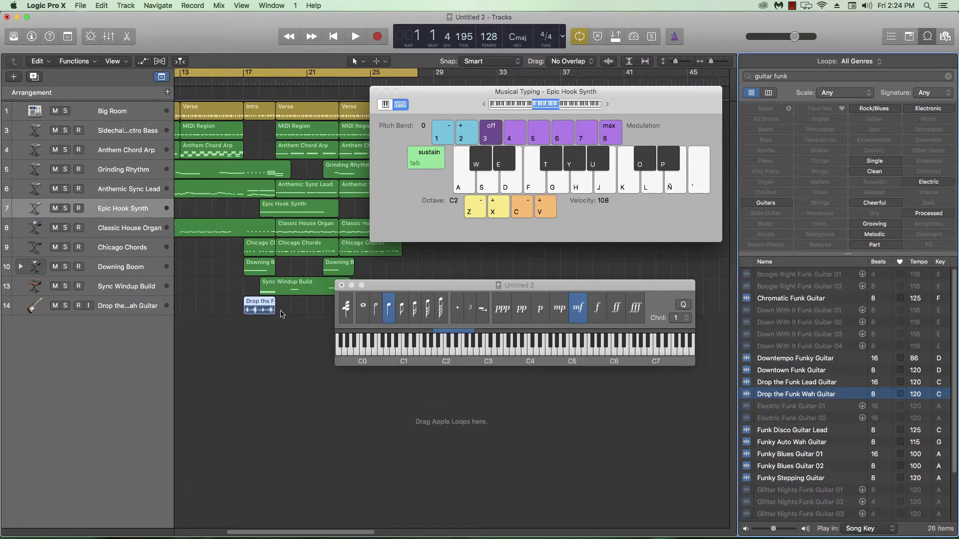
Shorten the wah guitar region to about one and a half bars, copy it to bar 19 and loop the copy.
{"action": "scroll", "coordinate": [279, 321], "scroll_direction": "up", "scroll_amount": 2}
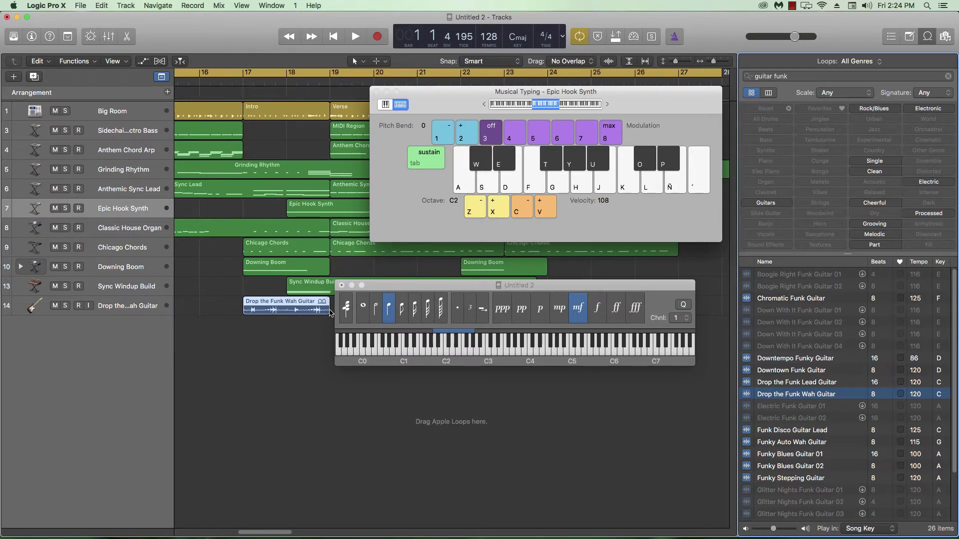
{"action": "left_click_drag", "start_coordinate": [330, 313], "coordinate": [308, 313]}
{"action": "left_click_drag", "start_coordinate": [307, 305], "coordinate": [393, 302]}
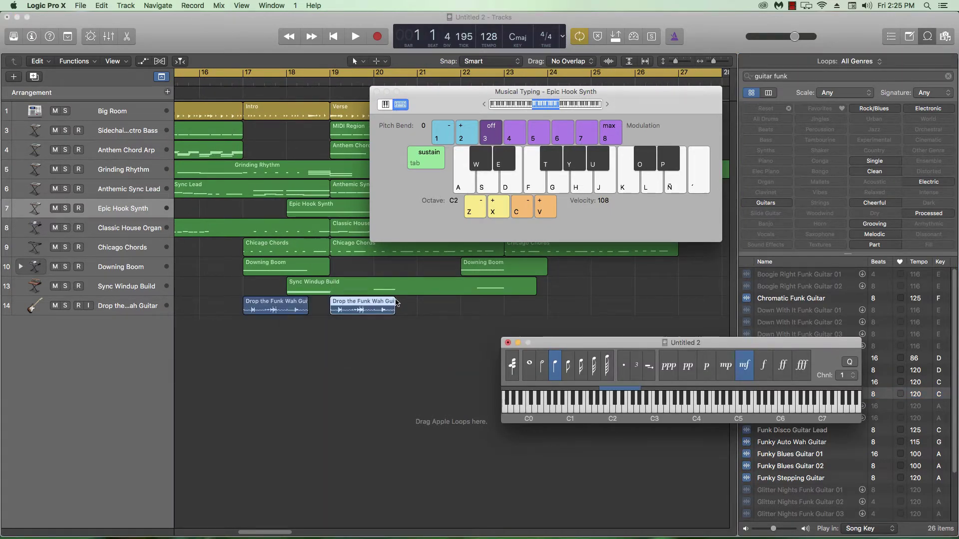
{"action": "key", "text": "l"}
Play the section around bars 16 to 24, raise the Drop the Funk Wah Guitar track's volume while it plays, and stop.
{"action": "key", "text": "z"}
{"action": "key", "text": "space"}
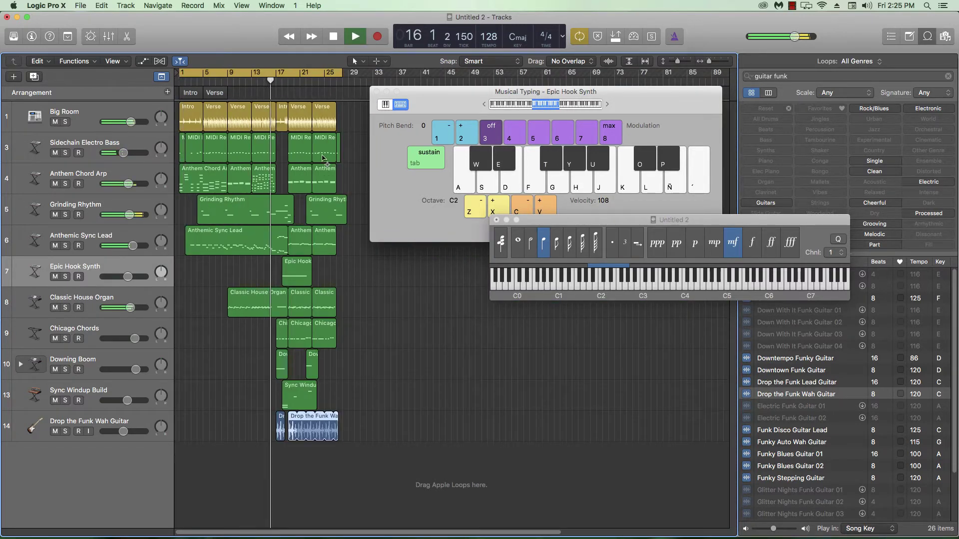
{"action": "key", "text": "z"}
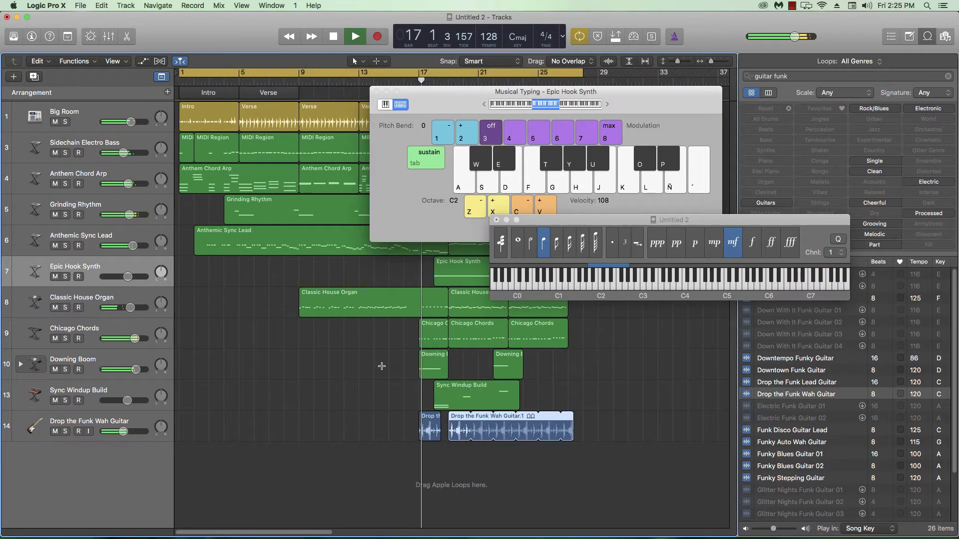
{"action": "key", "text": "super+Right"}
{"action": "key", "text": "super+Right"}
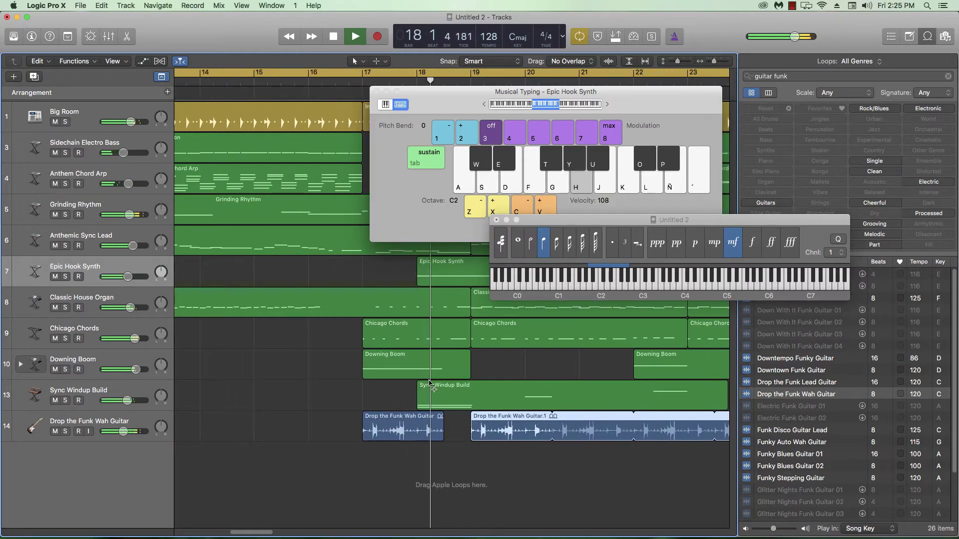
{"action": "key", "text": "super+Right"}
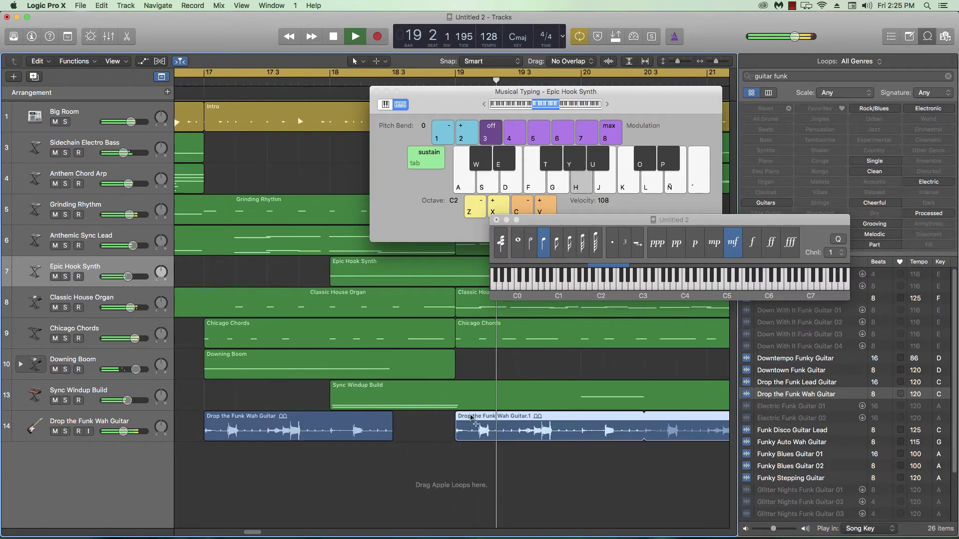
{"action": "left_click_drag", "start_coordinate": [125, 434], "coordinate": [129, 434]}
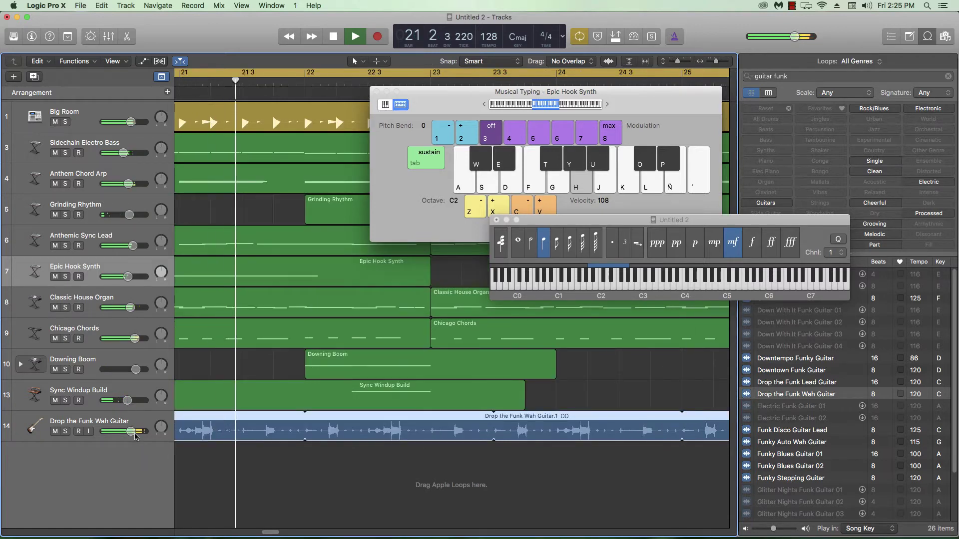
{"action": "key", "text": "super+Left"}
{"action": "key", "text": "super+Left"}
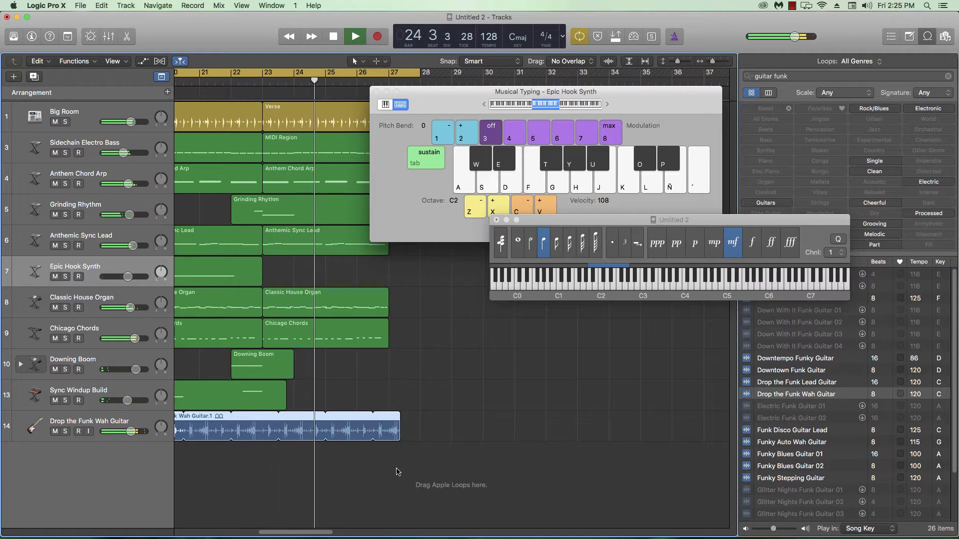
{"action": "key", "text": "space"}
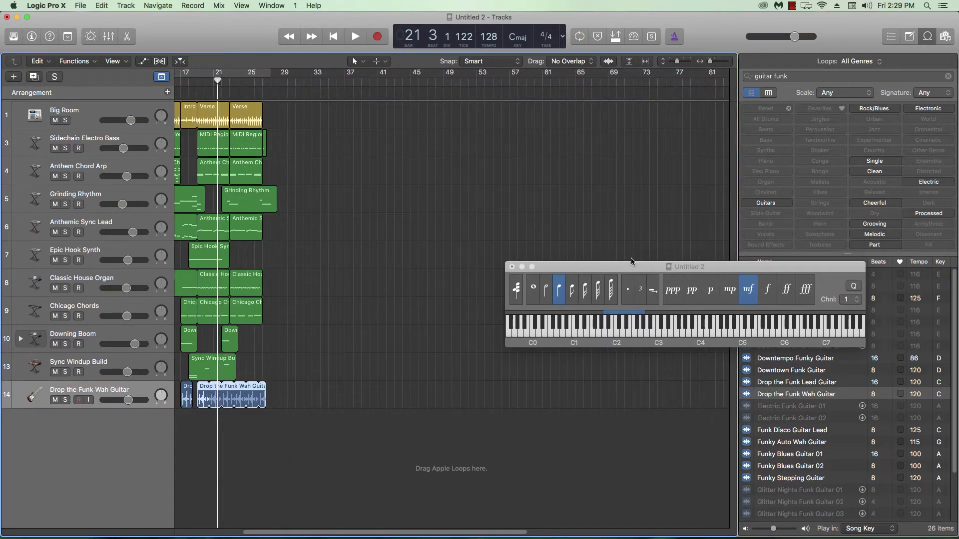
Move the note-entry keyboard window up away from the guitar regions and show the inspector for the looped guitar copy.
{"action": "left_click_drag", "start_coordinate": [631, 257], "coordinate": [476, 160]}
{"action": "key", "text": "super+Right"}
{"action": "key", "text": "super+Right"}
{"action": "key", "text": "super+Right"}
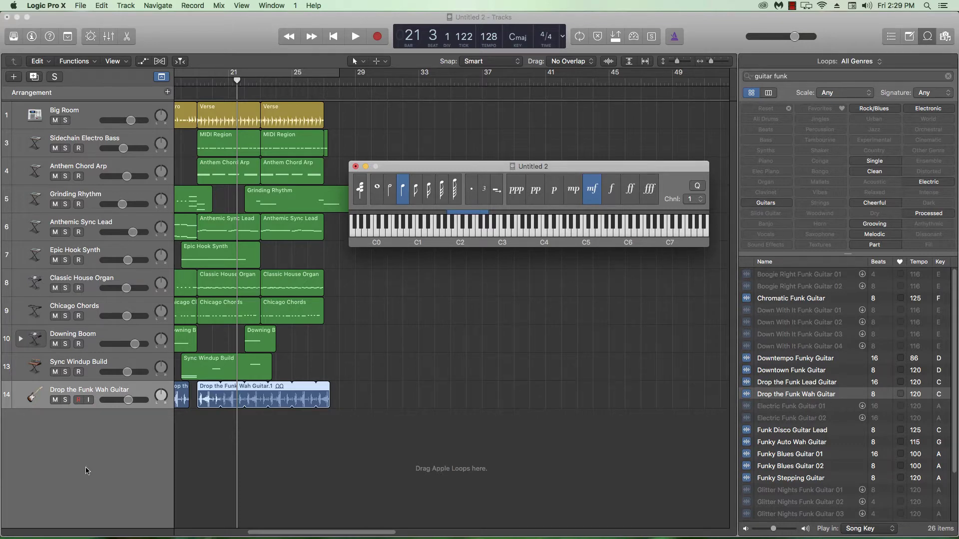
{"action": "key", "text": "super+Right"}
{"action": "key", "text": "super+Right"}
{"action": "key", "text": "super+Right"}
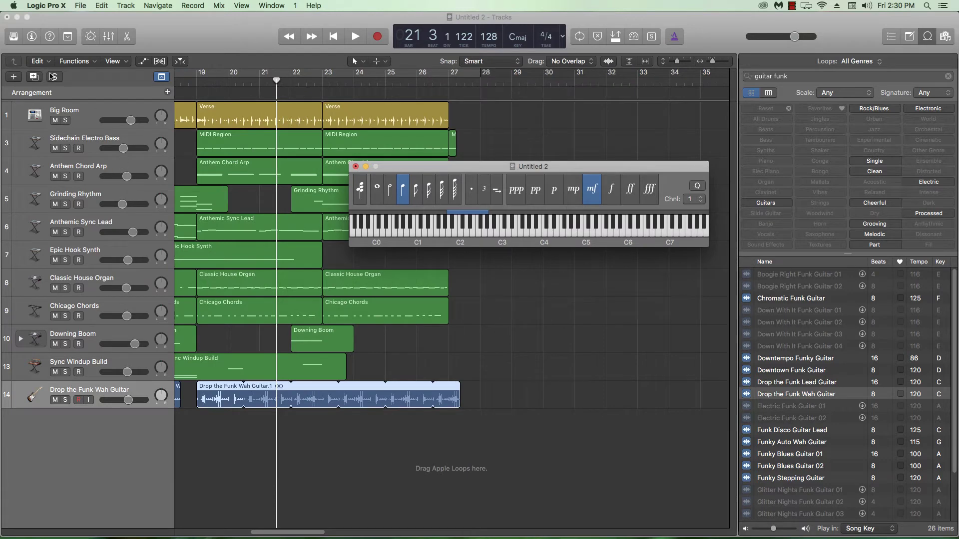
{"action": "left_click", "coordinate": [31, 36]}
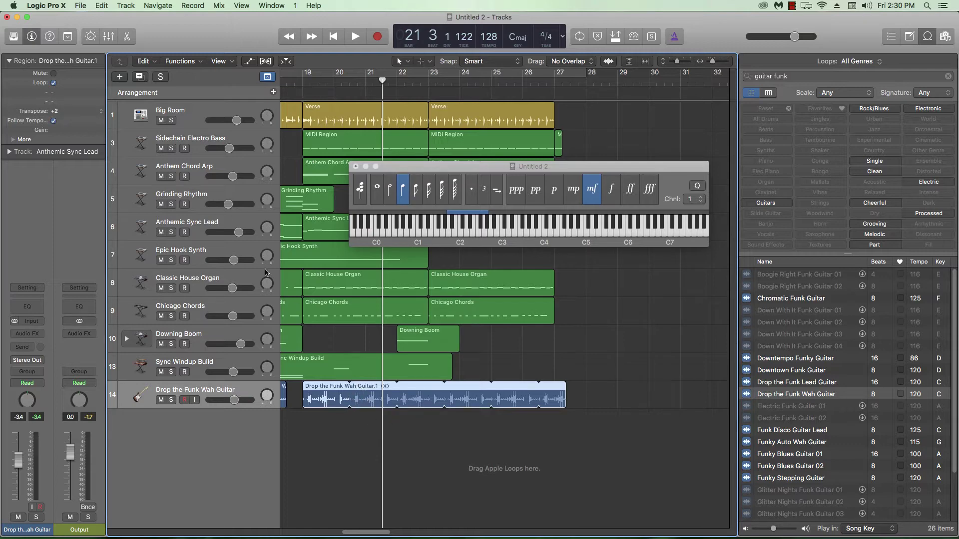
Move the playhead to bar 17, toggle solo on and off, and play the full mix to check the wah guitar.
{"action": "key", "text": "super+Right"}
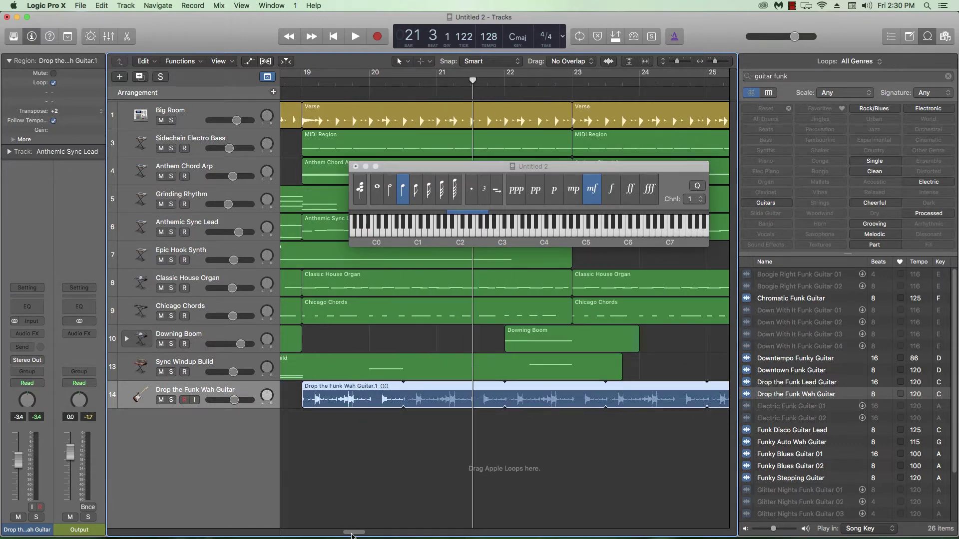
{"action": "left_click_drag", "start_coordinate": [353, 535], "coordinate": [343, 535]}
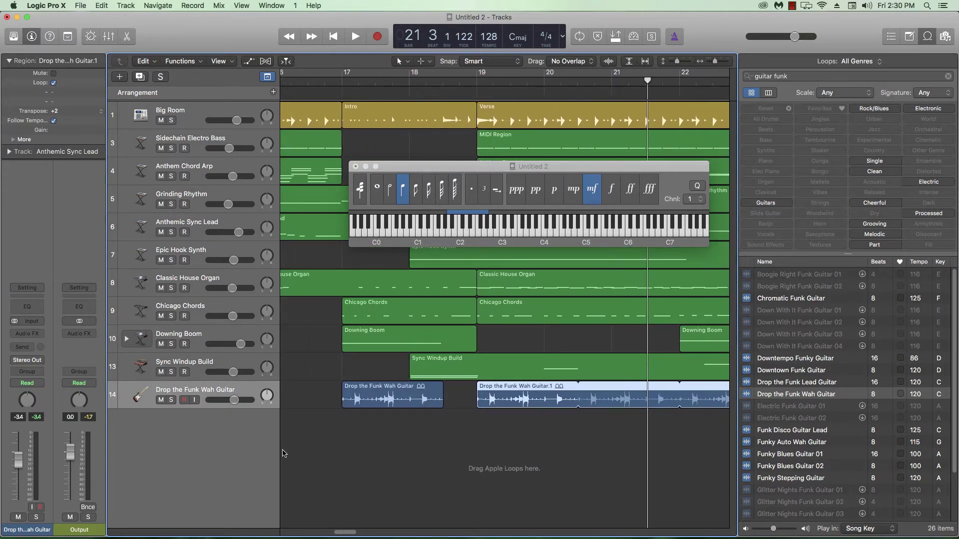
{"action": "left_click", "coordinate": [341, 83]}
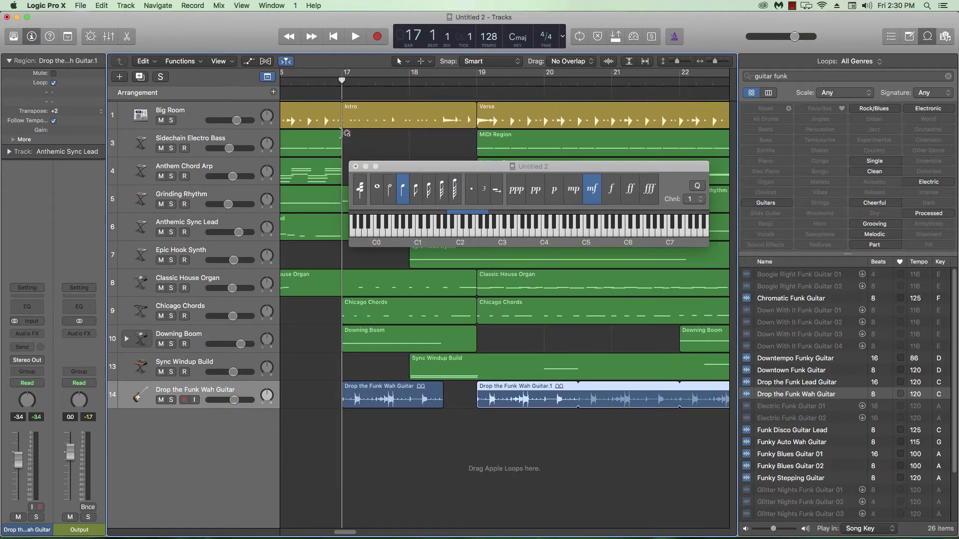
{"action": "key", "text": "ctrl+s"}
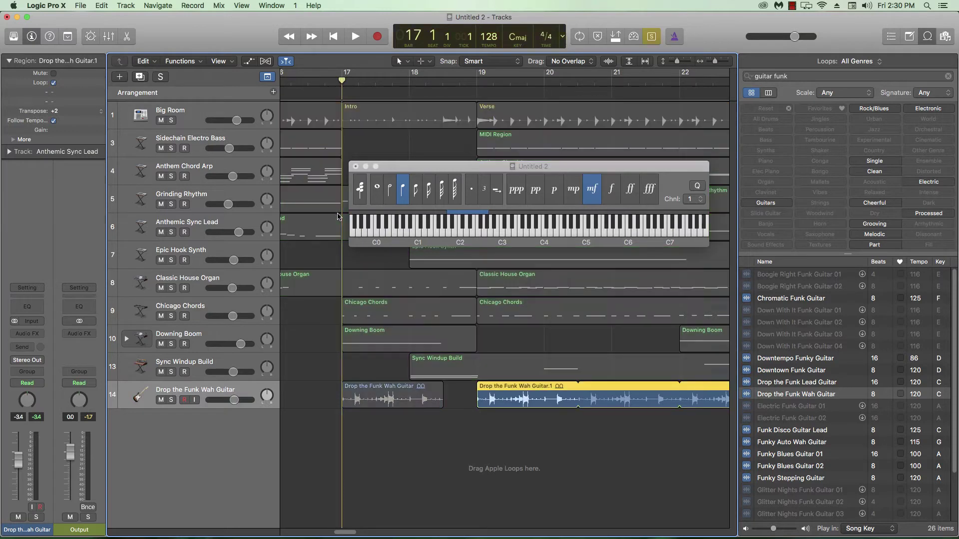
{"action": "key", "text": "ctrl+s"}
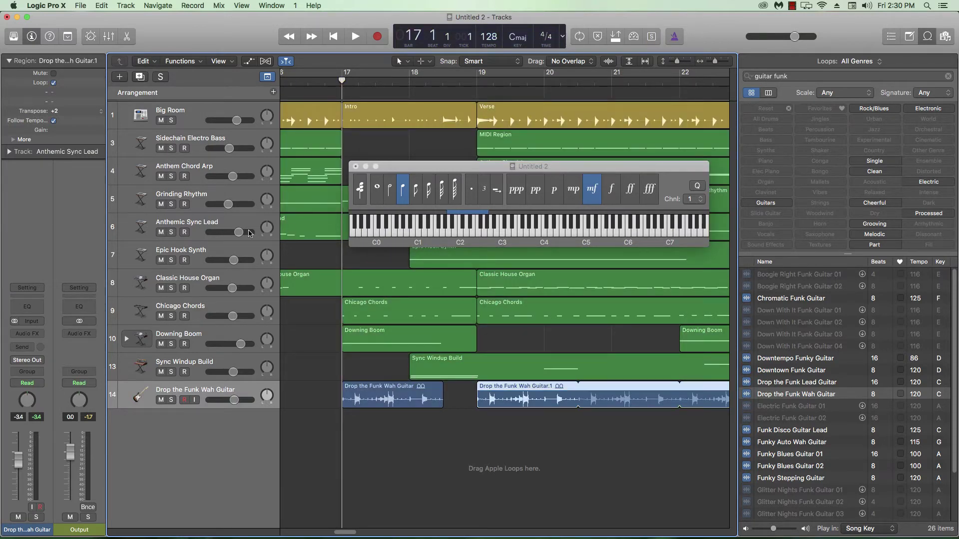
{"action": "key", "text": "space"}
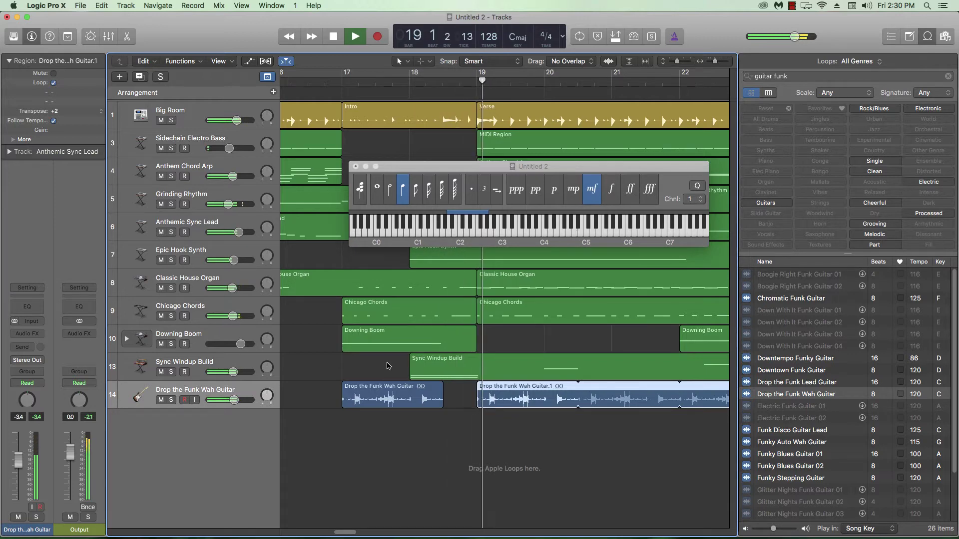
{"action": "scroll", "coordinate": [465, 416], "scroll_direction": "up", "scroll_amount": 5}
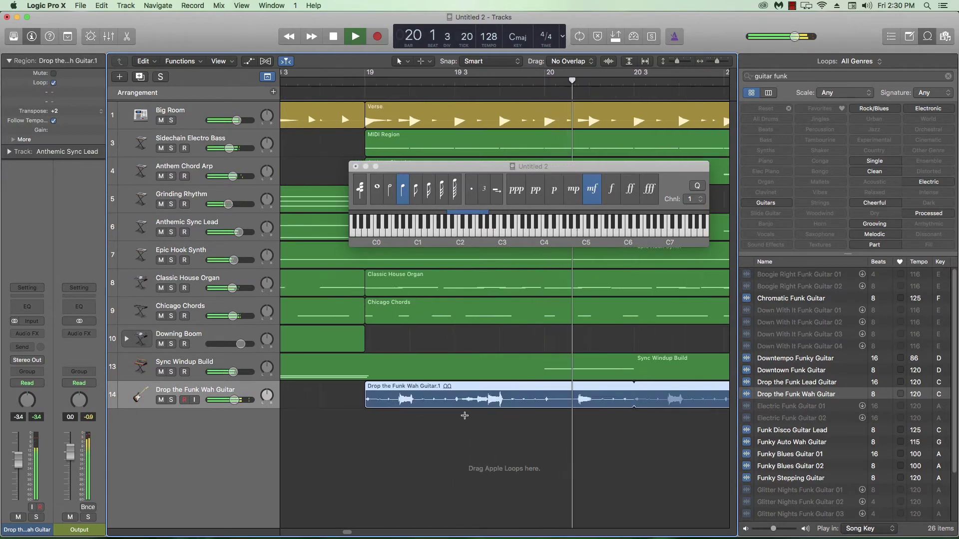
{"action": "scroll", "coordinate": [465, 415], "scroll_direction": "down", "scroll_amount": 8}
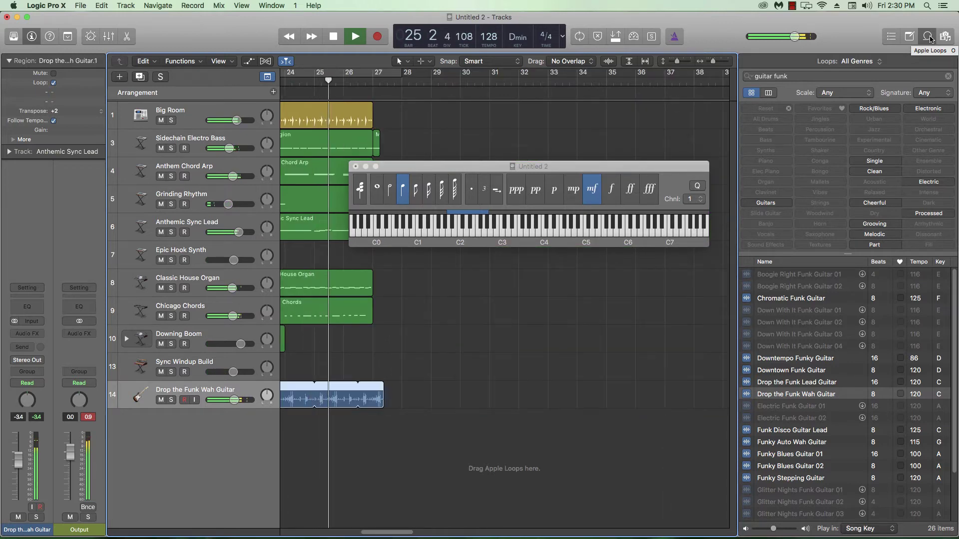
Close the loop browser, move the keyboard window aside, stop playback after the last regions and fit the whole arrangement in view.
{"action": "left_click", "coordinate": [928, 37]}
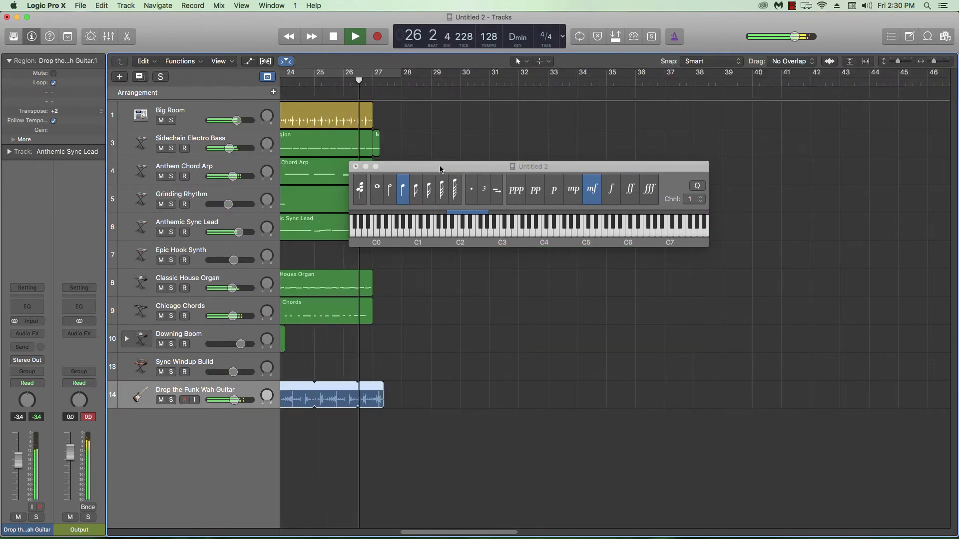
{"action": "left_click_drag", "start_coordinate": [441, 167], "coordinate": [572, 169]}
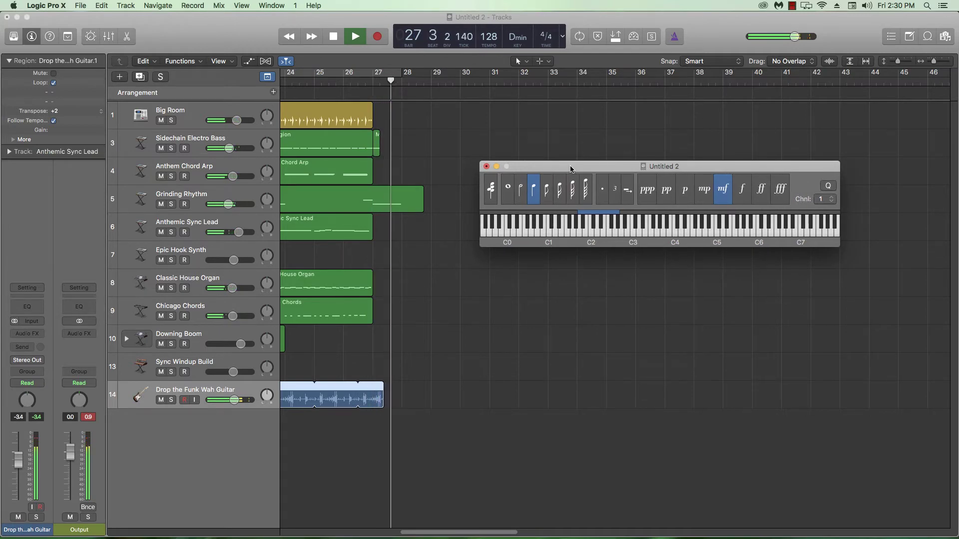
{"action": "key", "text": "space"}
{"action": "key", "text": "z"}
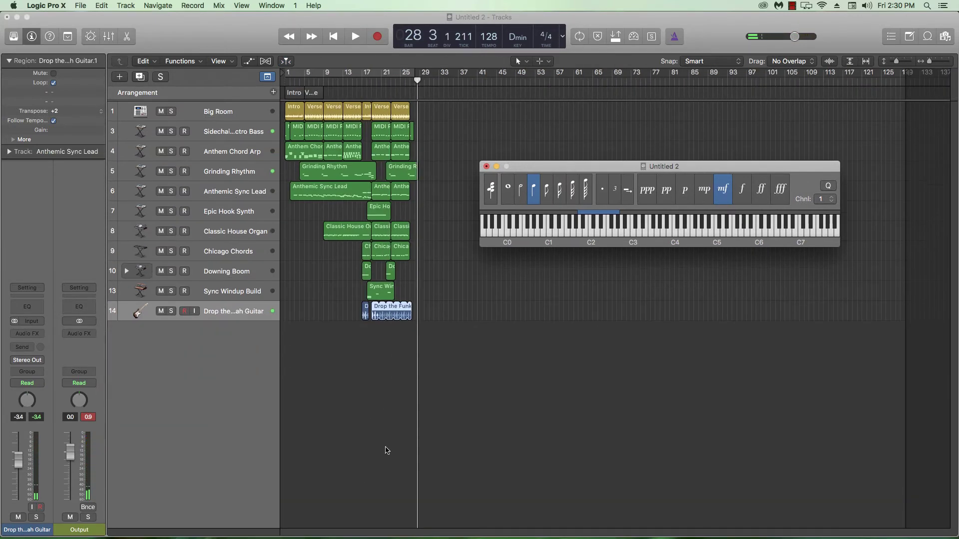
Bring the arrangement's start back into view and move the note-entry keyboard window clear of the regions.
{"action": "key", "text": "z"}
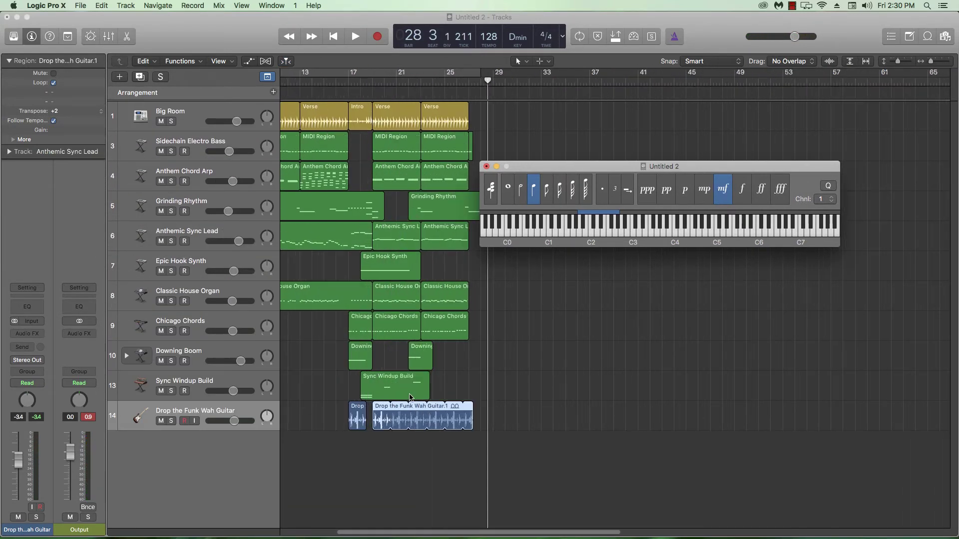
{"action": "left_click_drag", "start_coordinate": [454, 530], "coordinate": [293, 526]}
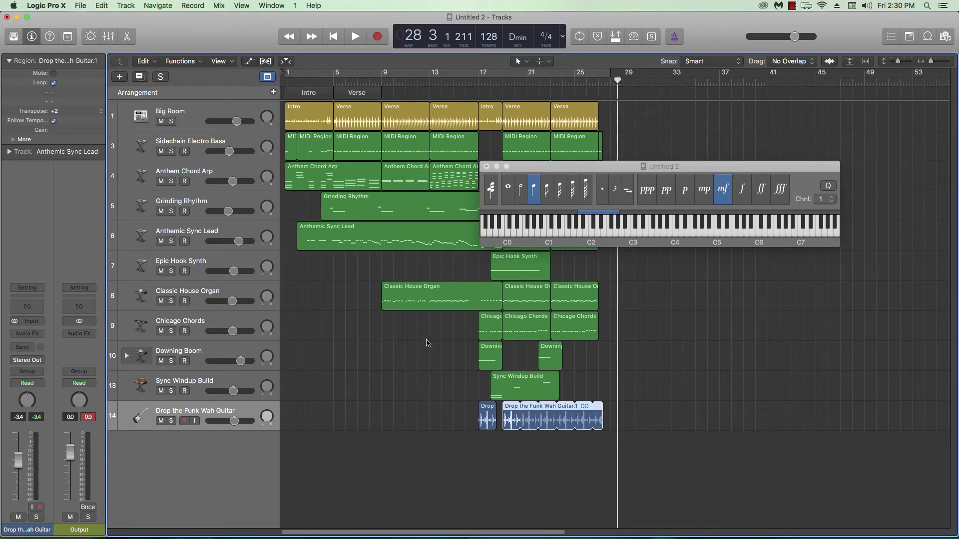
{"action": "left_click_drag", "start_coordinate": [607, 172], "coordinate": [752, 167]}
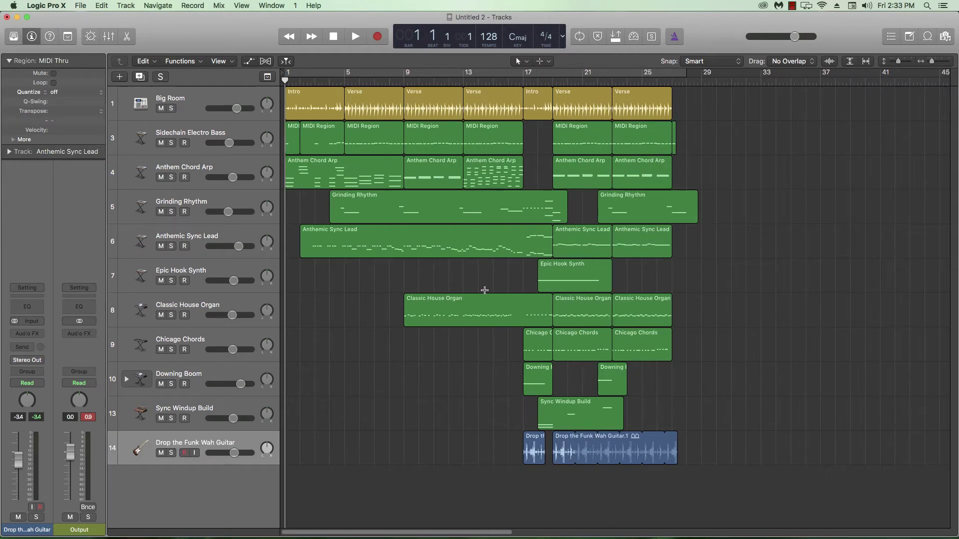
Fit the regions in view and play the full arrangement from bar 1.
{"action": "scroll", "coordinate": [484, 290], "scroll_direction": "up", "scroll_amount": 3}
{"action": "scroll", "coordinate": [475, 275], "scroll_direction": "down", "scroll_amount": 4}
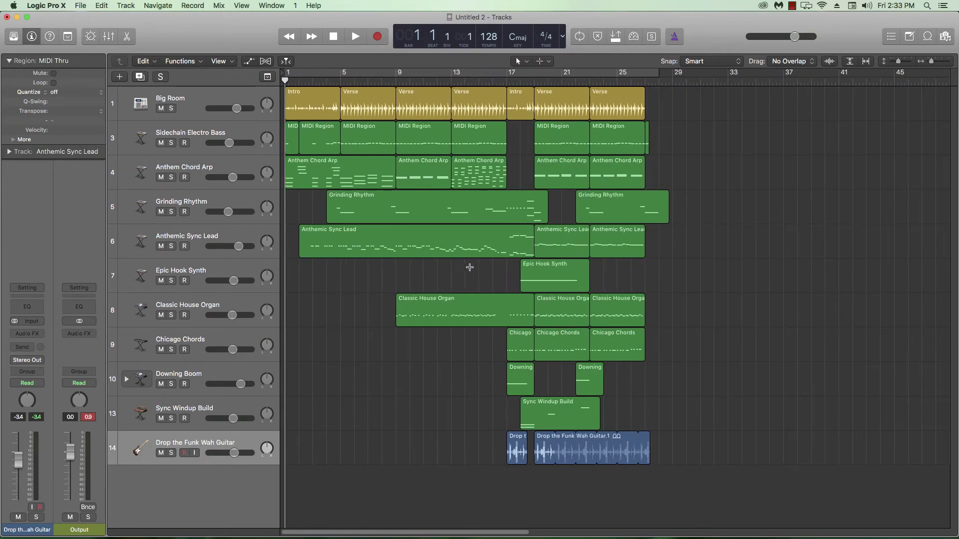
{"action": "scroll", "coordinate": [508, 259], "scroll_direction": "down", "scroll_amount": 2}
{"action": "key", "text": "space"}
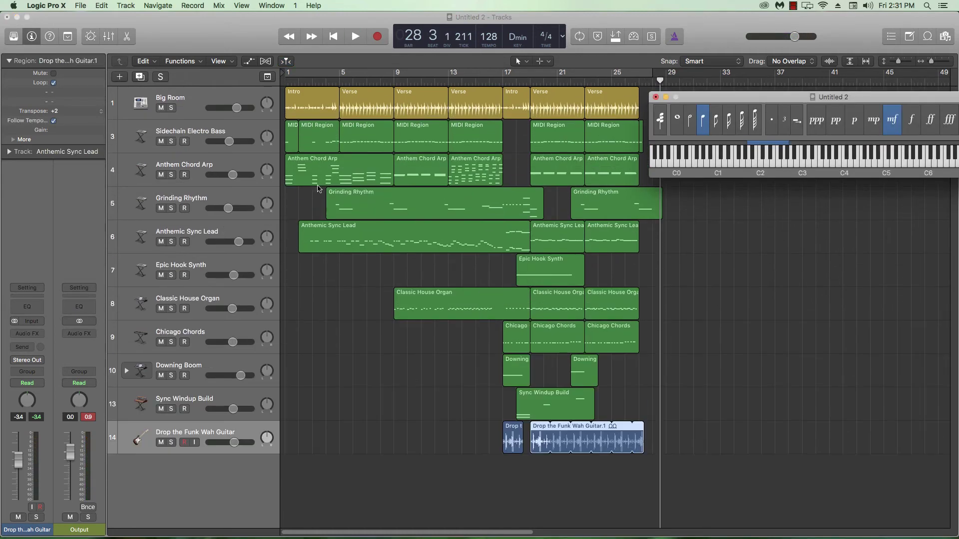
Examine the finished arrangement at different zoom levels, checking all tracks from the intro at bar 1 to the last regions.
{"action": "scroll", "coordinate": [292, 192], "scroll_direction": "down", "scroll_amount": 3}
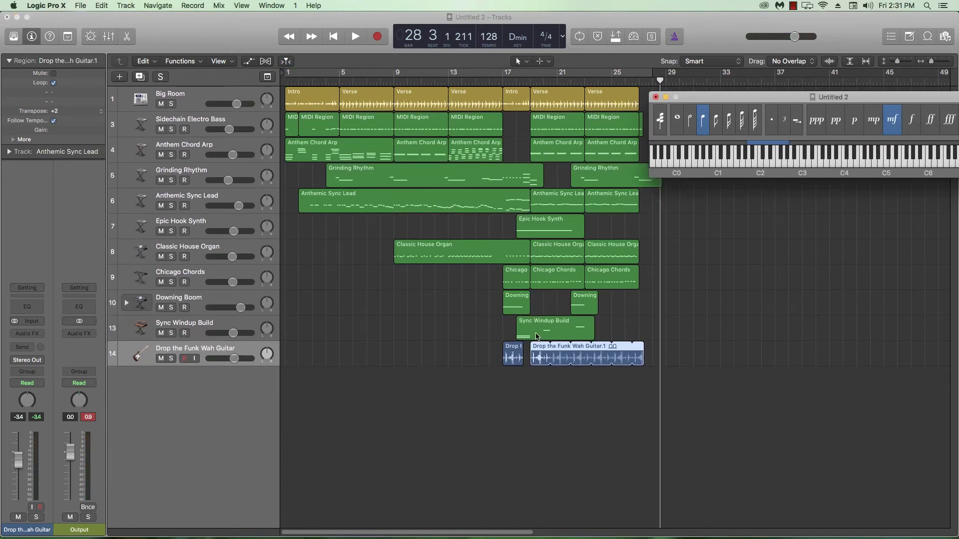
{"action": "scroll", "coordinate": [500, 206], "scroll_direction": "down", "scroll_amount": 3}
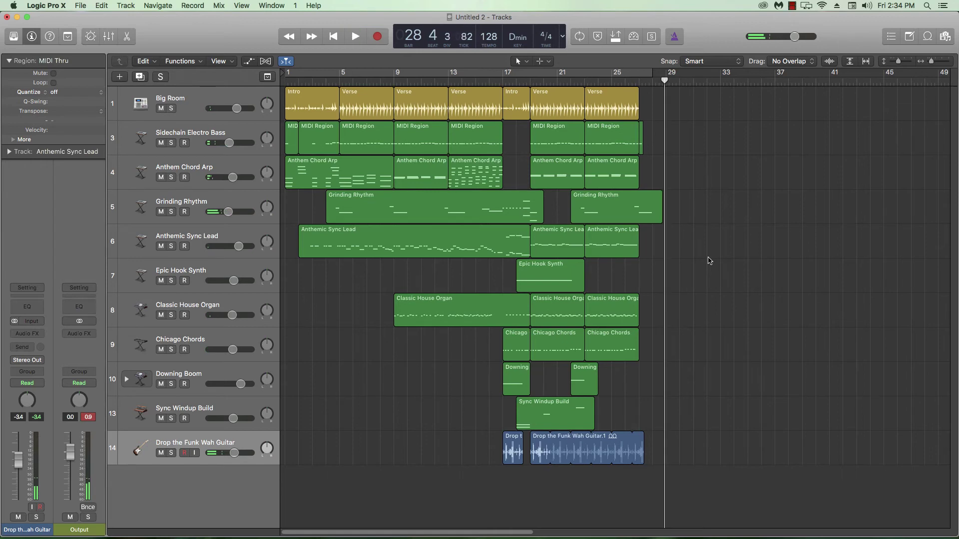
{"action": "scroll", "coordinate": [670, 278], "scroll_direction": "down", "scroll_amount": 3}
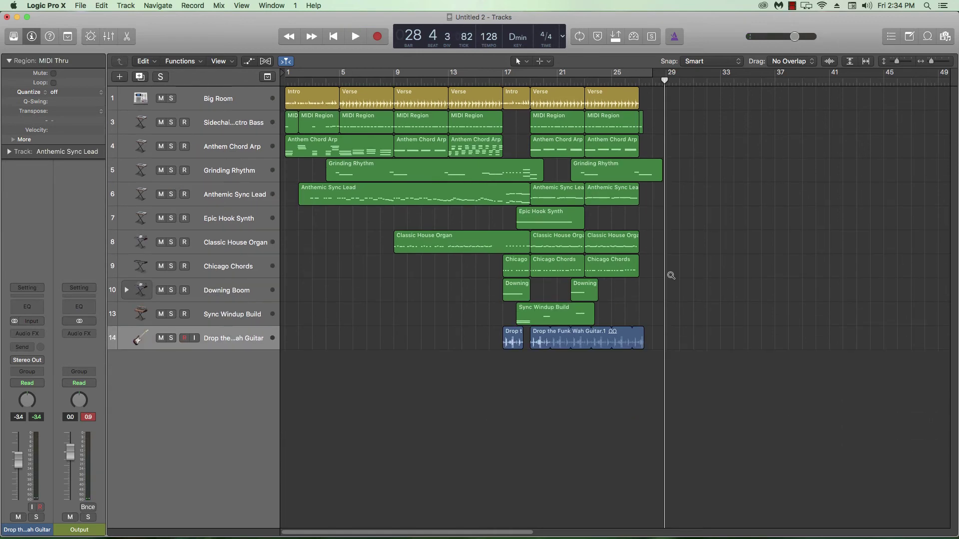
{"action": "scroll", "coordinate": [668, 275], "scroll_direction": "down", "scroll_amount": 4}
{"action": "scroll", "coordinate": [598, 274], "scroll_direction": "up", "scroll_amount": 2}
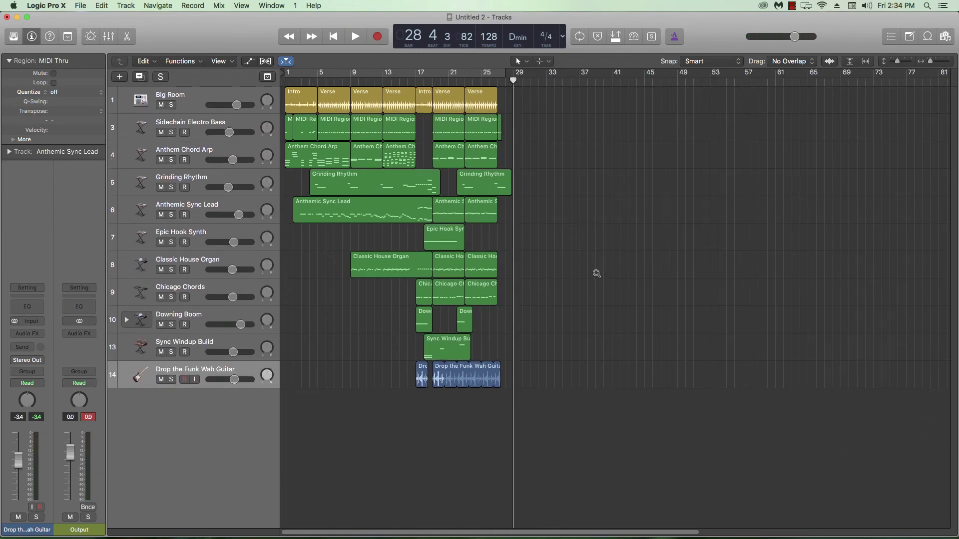
{"action": "scroll", "coordinate": [597, 271], "scroll_direction": "up", "scroll_amount": 3}
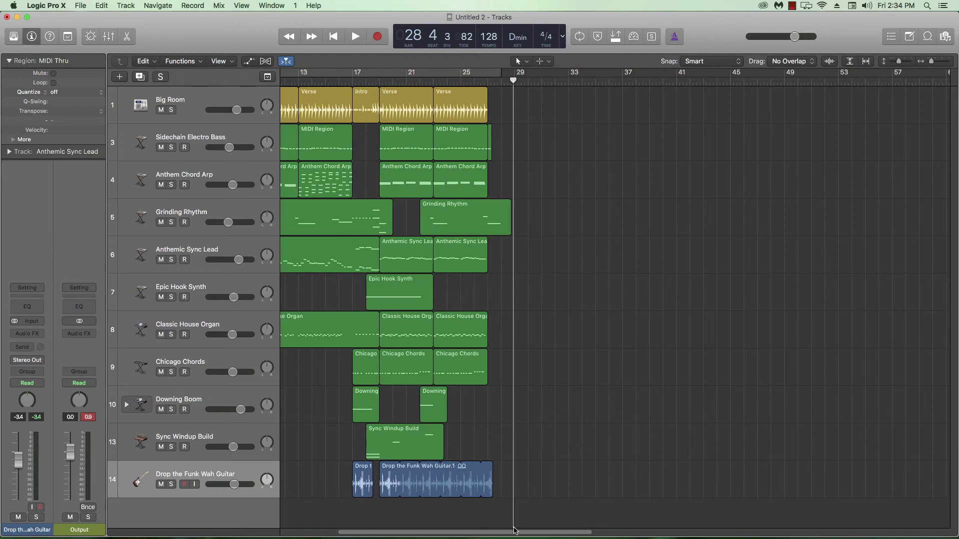
{"action": "left_click_drag", "start_coordinate": [510, 534], "coordinate": [419, 534]}
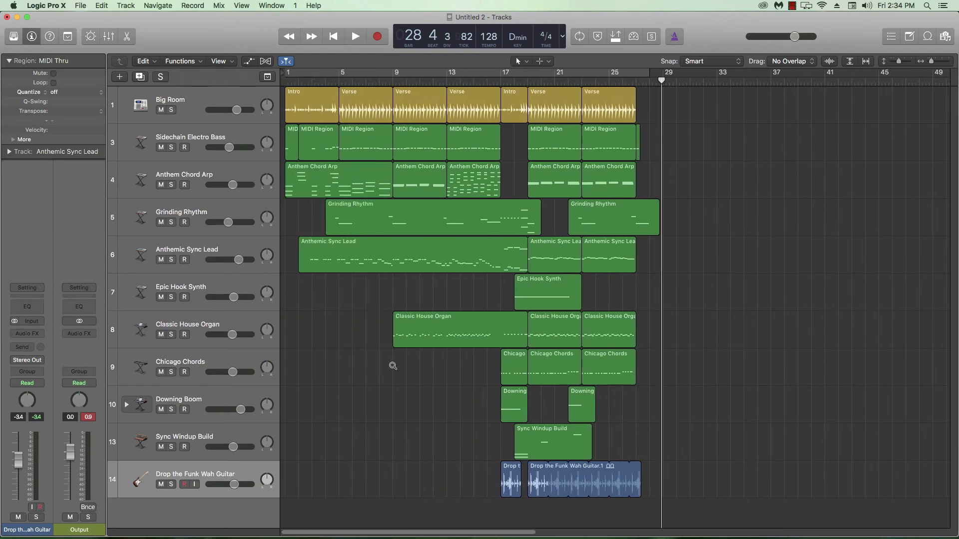
{"action": "scroll", "coordinate": [392, 364], "scroll_direction": "down", "scroll_amount": 3}
{"action": "scroll", "coordinate": [456, 315], "scroll_direction": "up", "scroll_amount": 3}
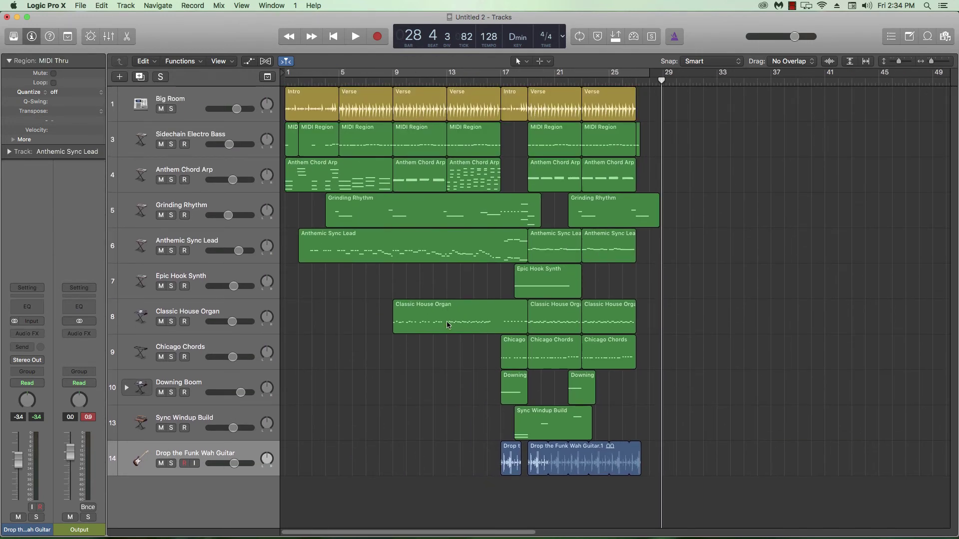
{"action": "key", "text": "super+Down"}
{"action": "key", "text": "super+Right"}
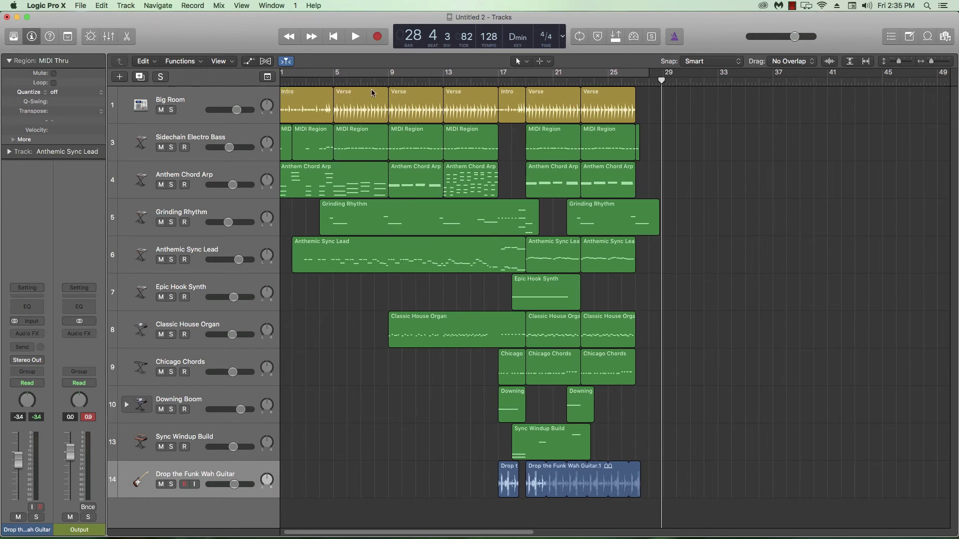
Return the playhead to bar 1 and adjust the track height so every track fits in the window.
{"action": "left_click_drag", "start_coordinate": [389, 76], "coordinate": [354, 82]}
{"action": "key", "text": "Return"}
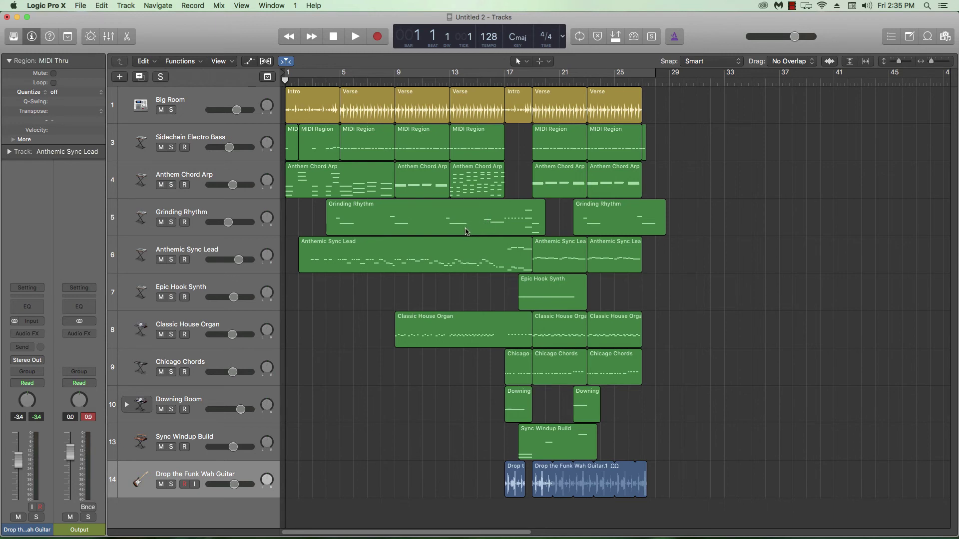
{"action": "key", "text": "super+Up"}
{"action": "key", "text": "super+Down"}
{"action": "key", "text": "super+Down"}
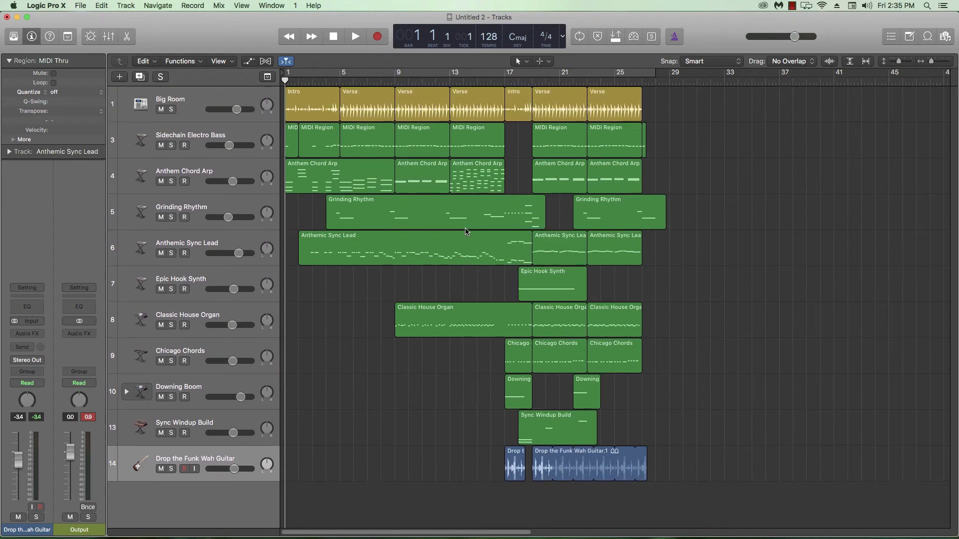